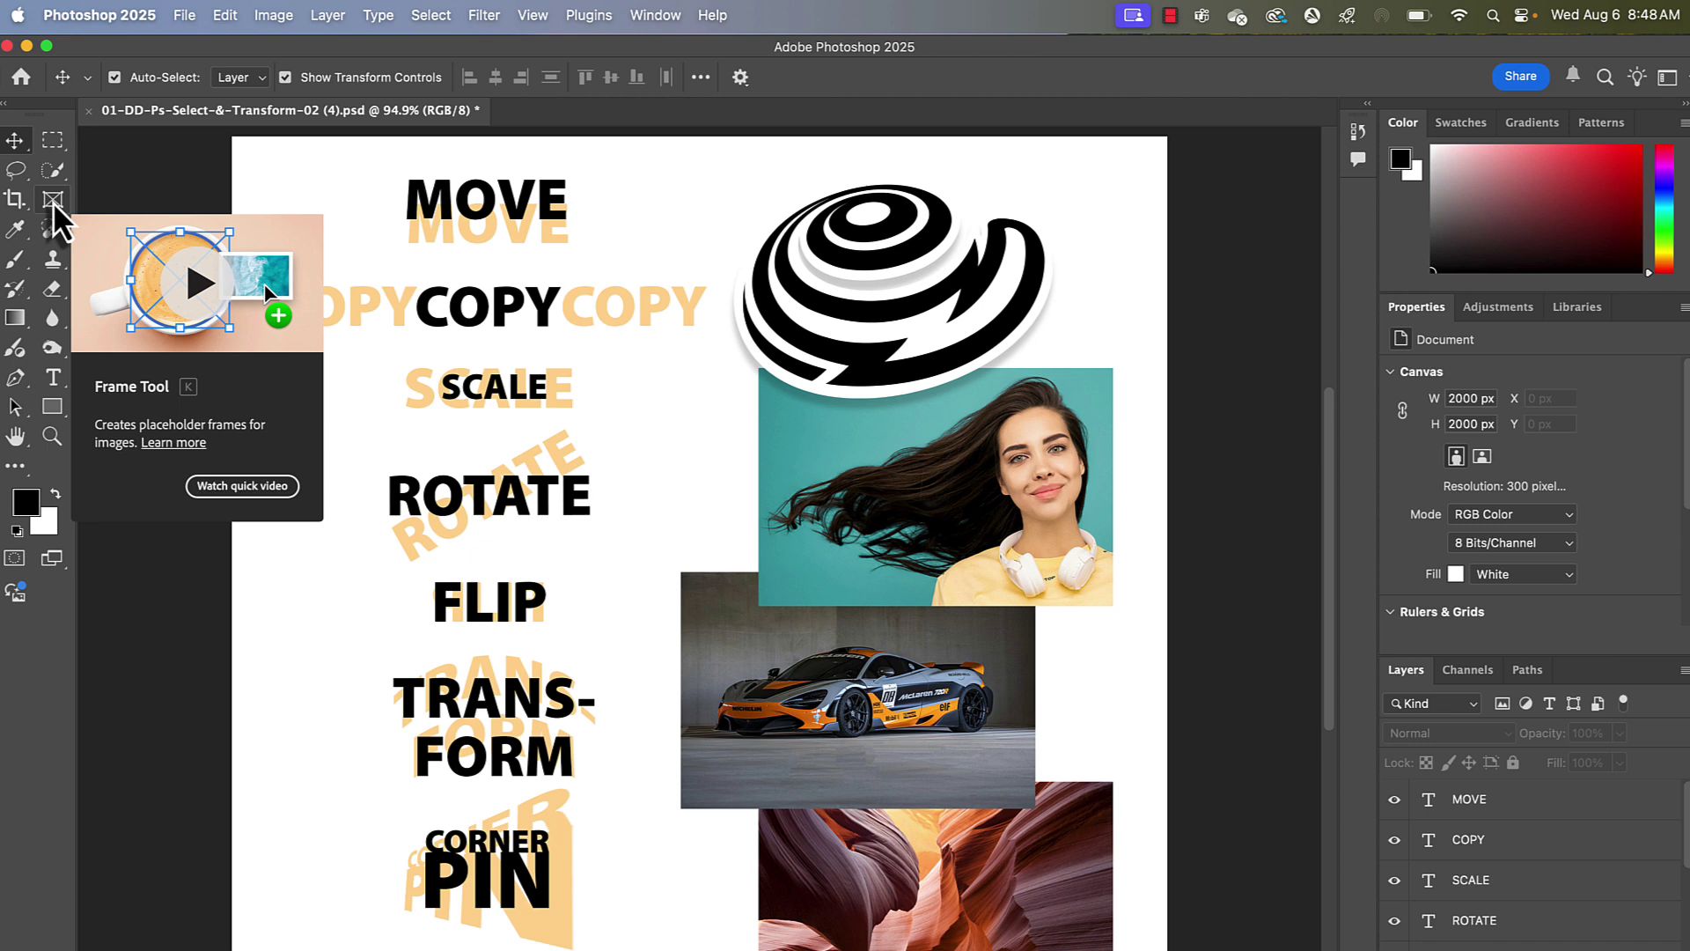
- Turn off Show Rich Tooltips in the Tools preferences and return to the Move tool
click(77, 23)
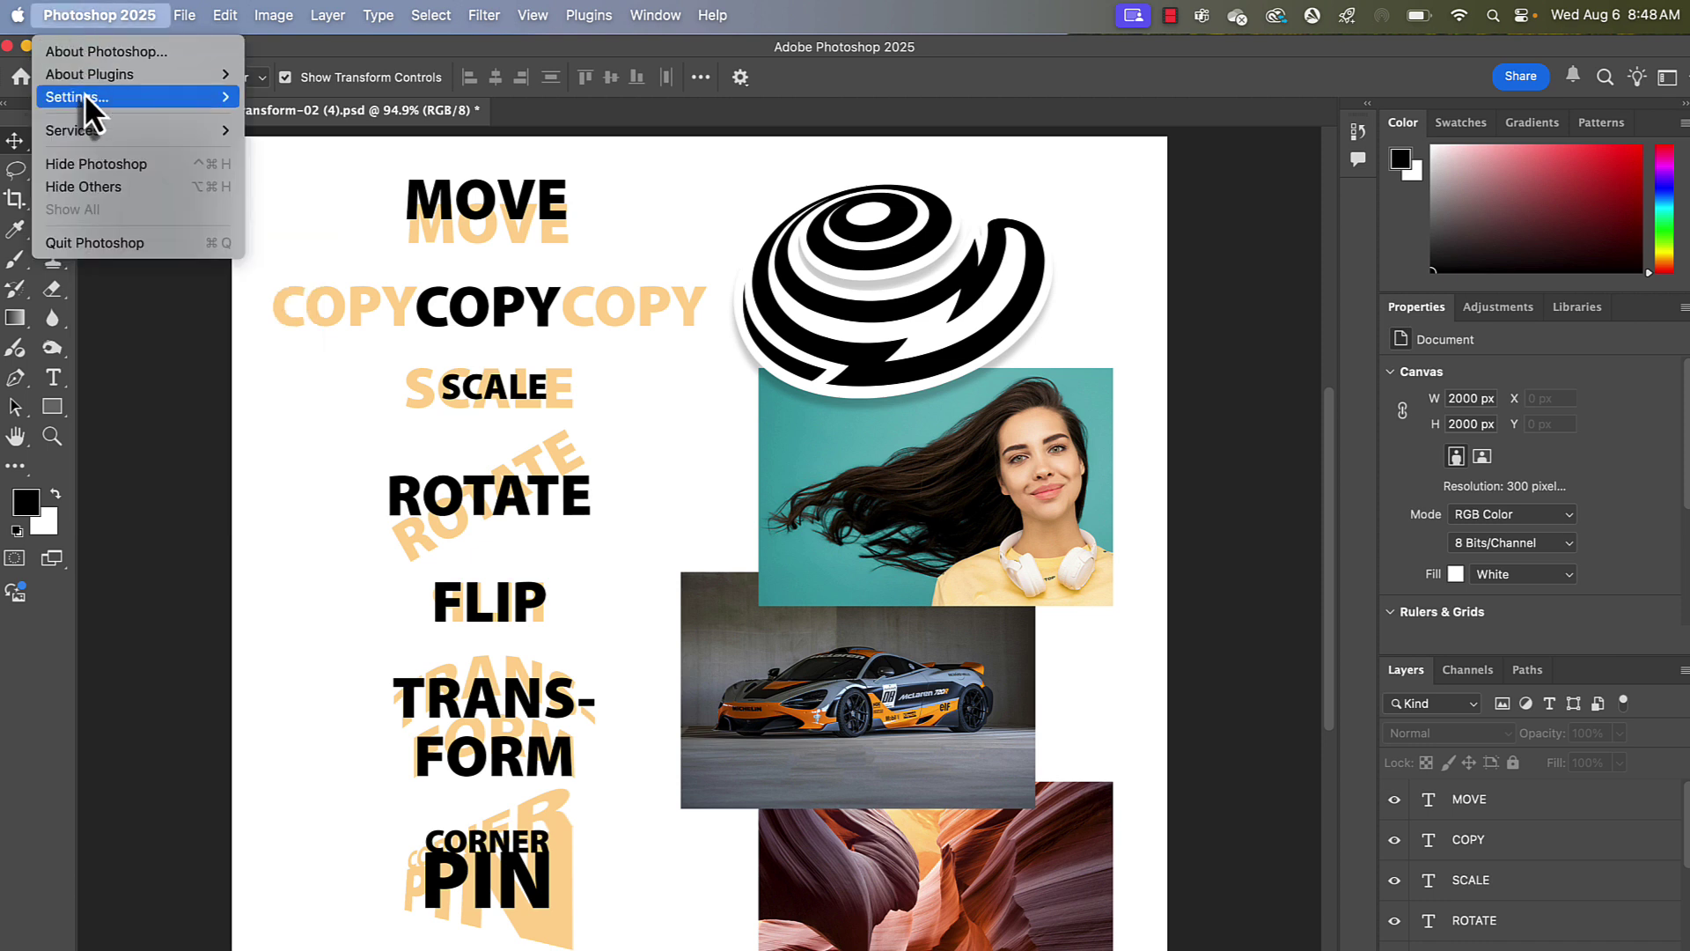
mouse_move(84, 93)
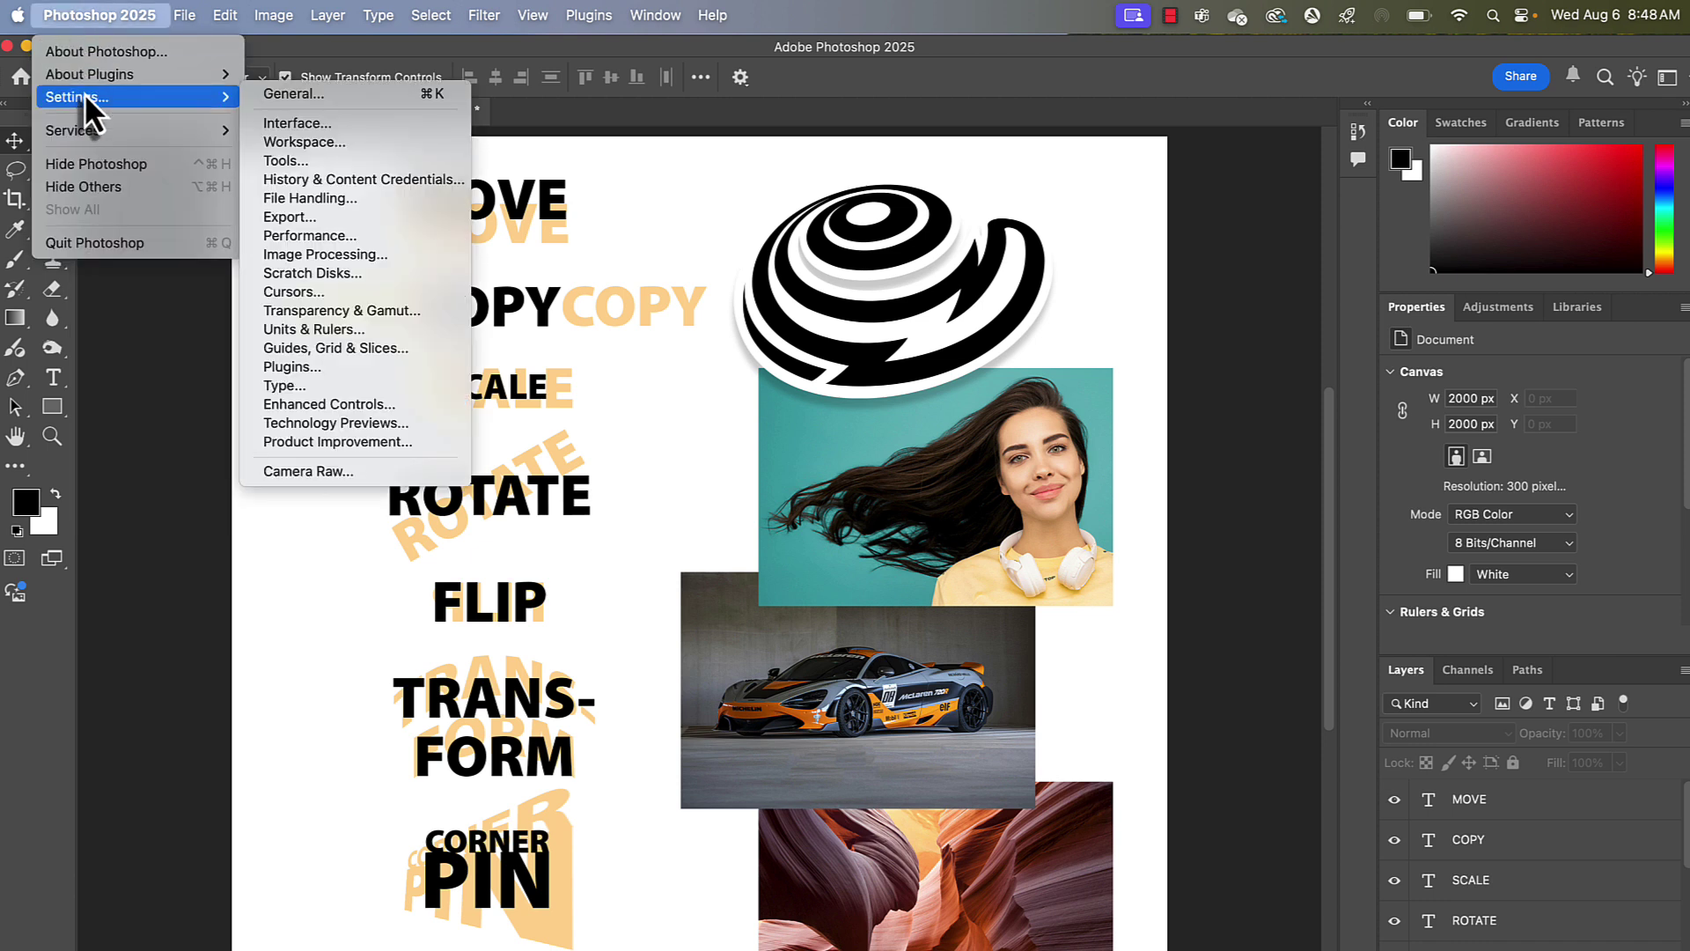
click(315, 160)
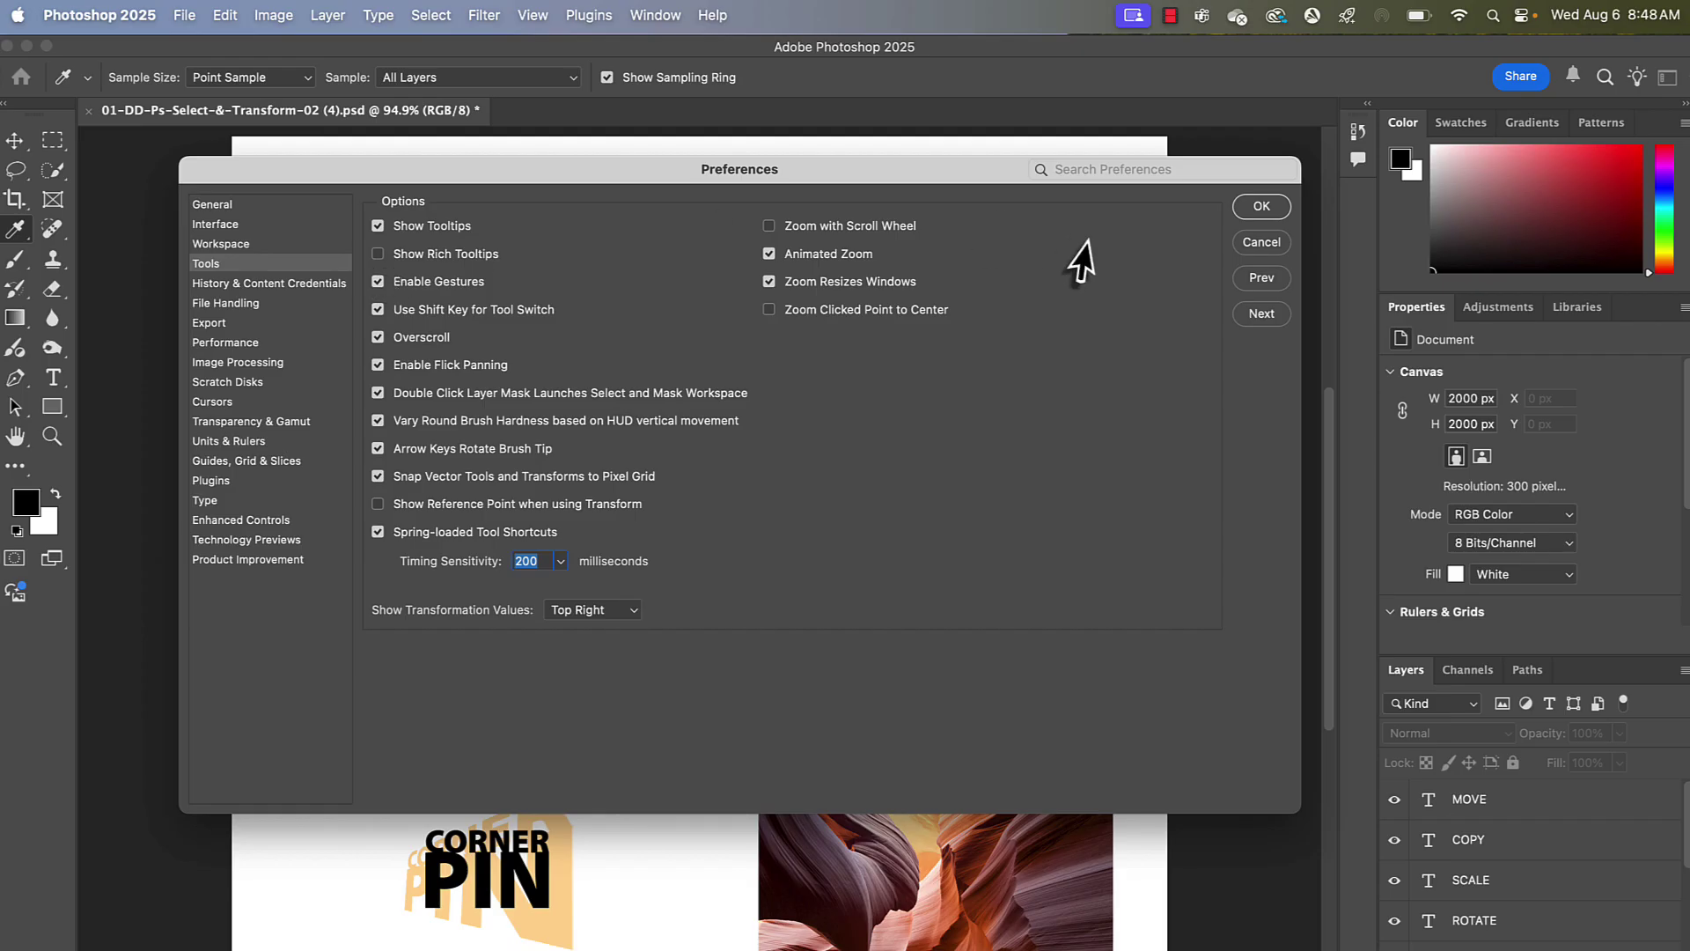
click(1261, 208)
key(v)
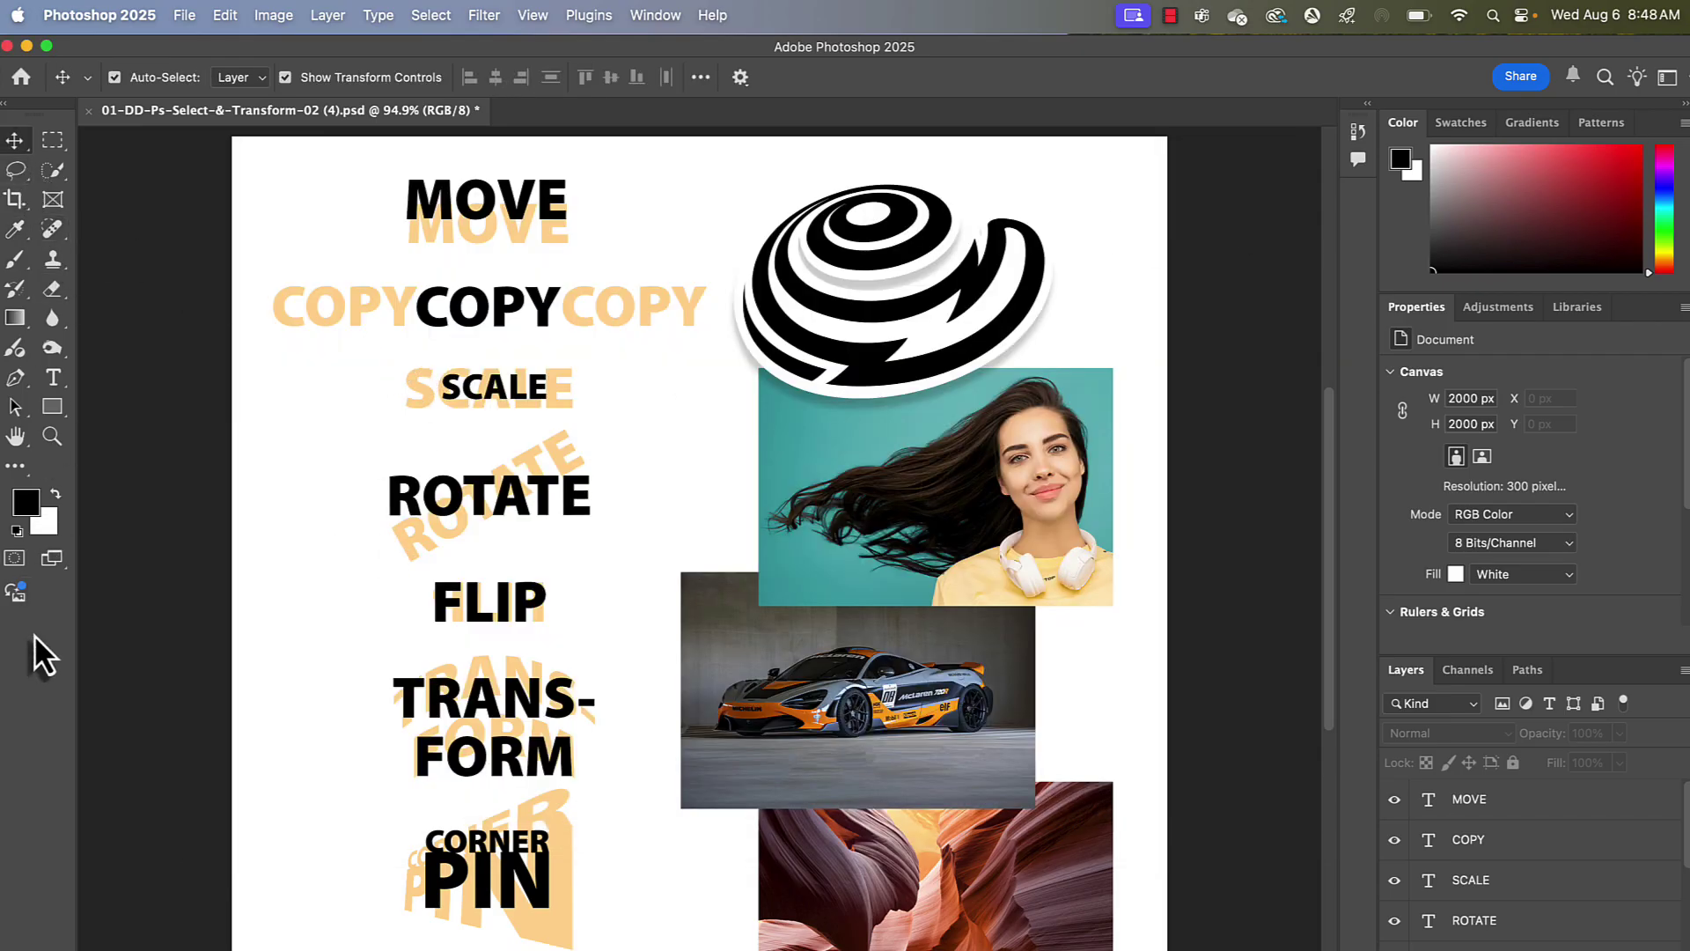
- Examine the tools grouped under Brush, Clone Stamp and Rectangular Marquee, and try the toolbar in single-column layout
click(16, 258)
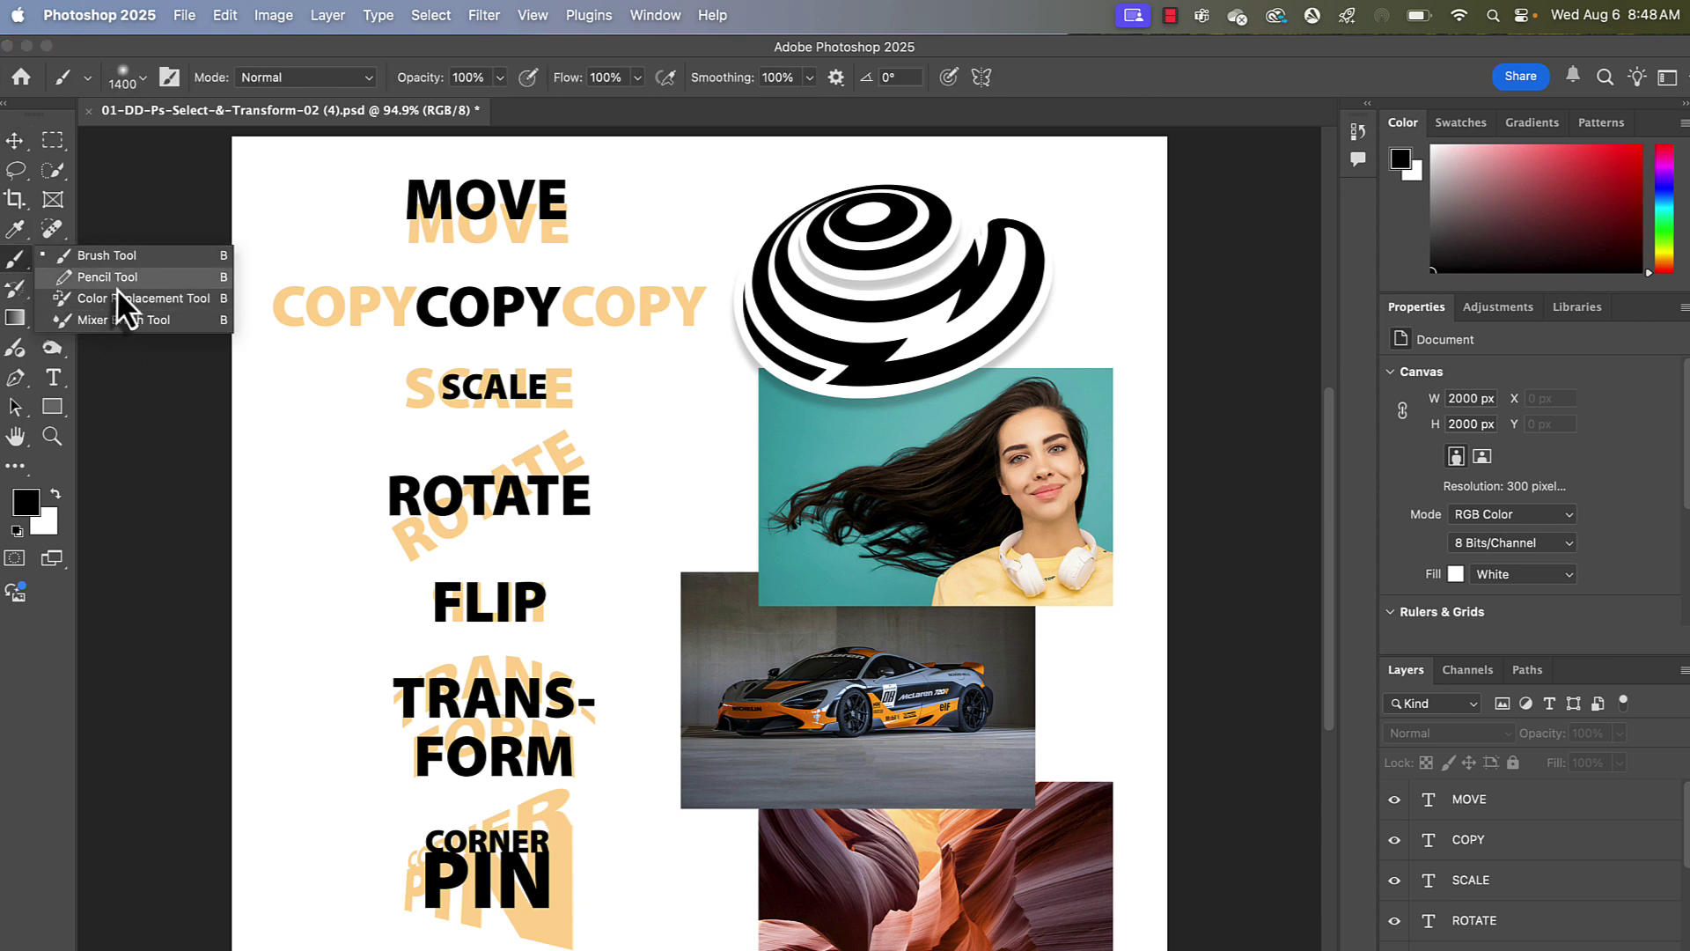
click(14, 259)
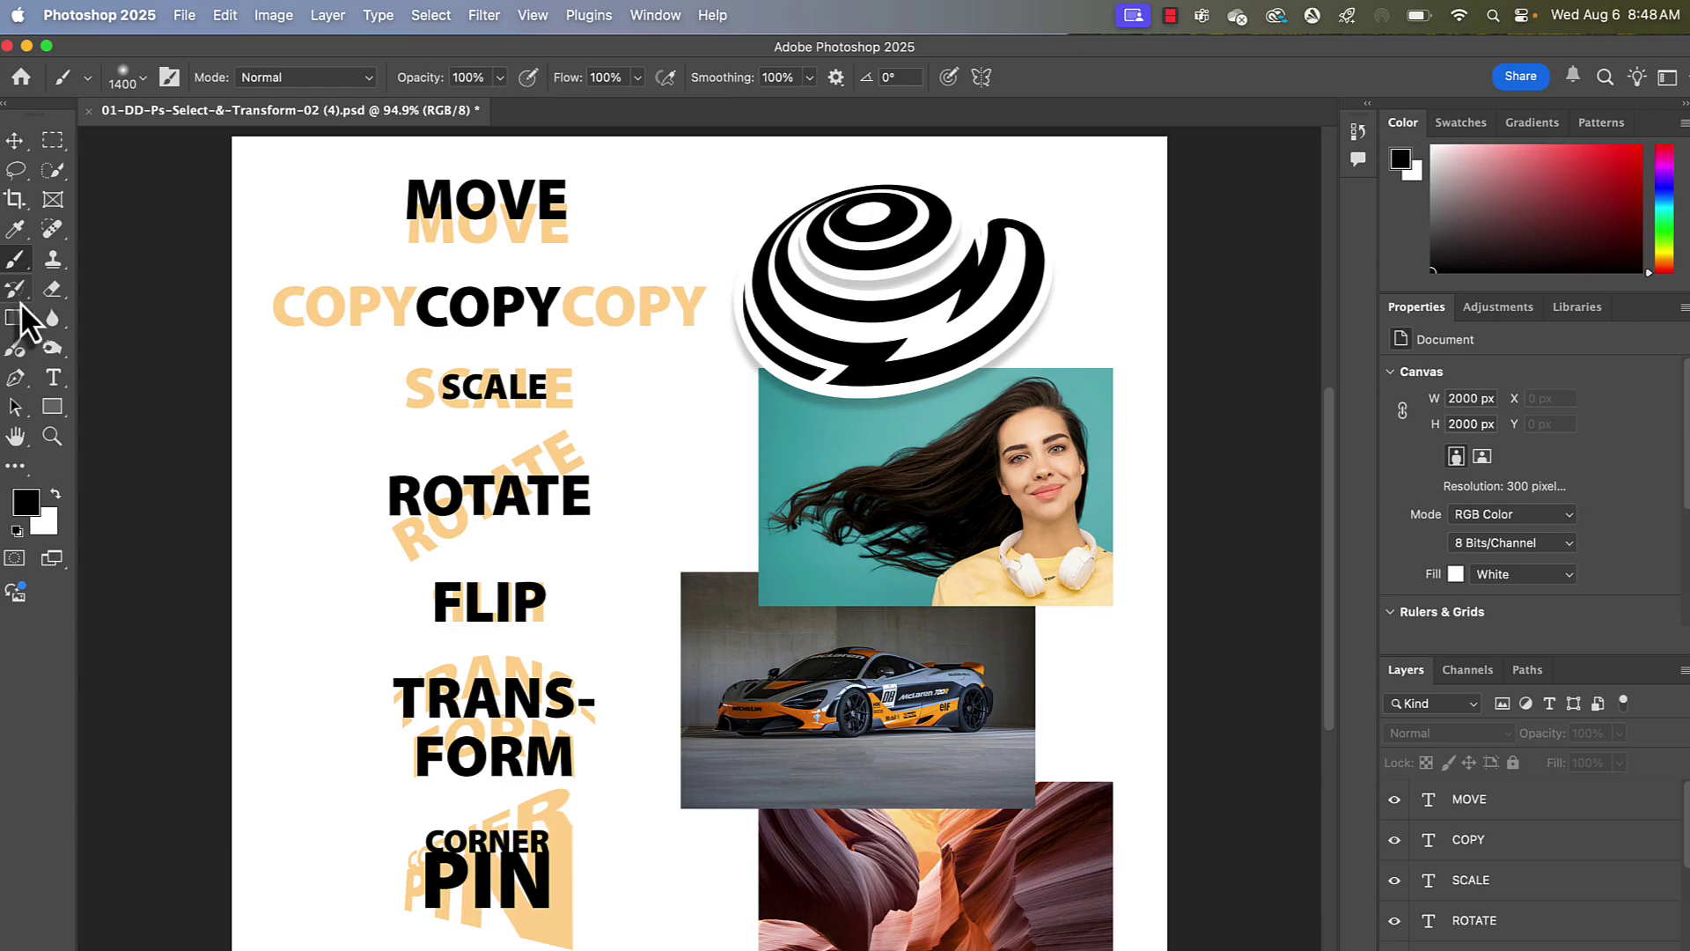
click(53, 264)
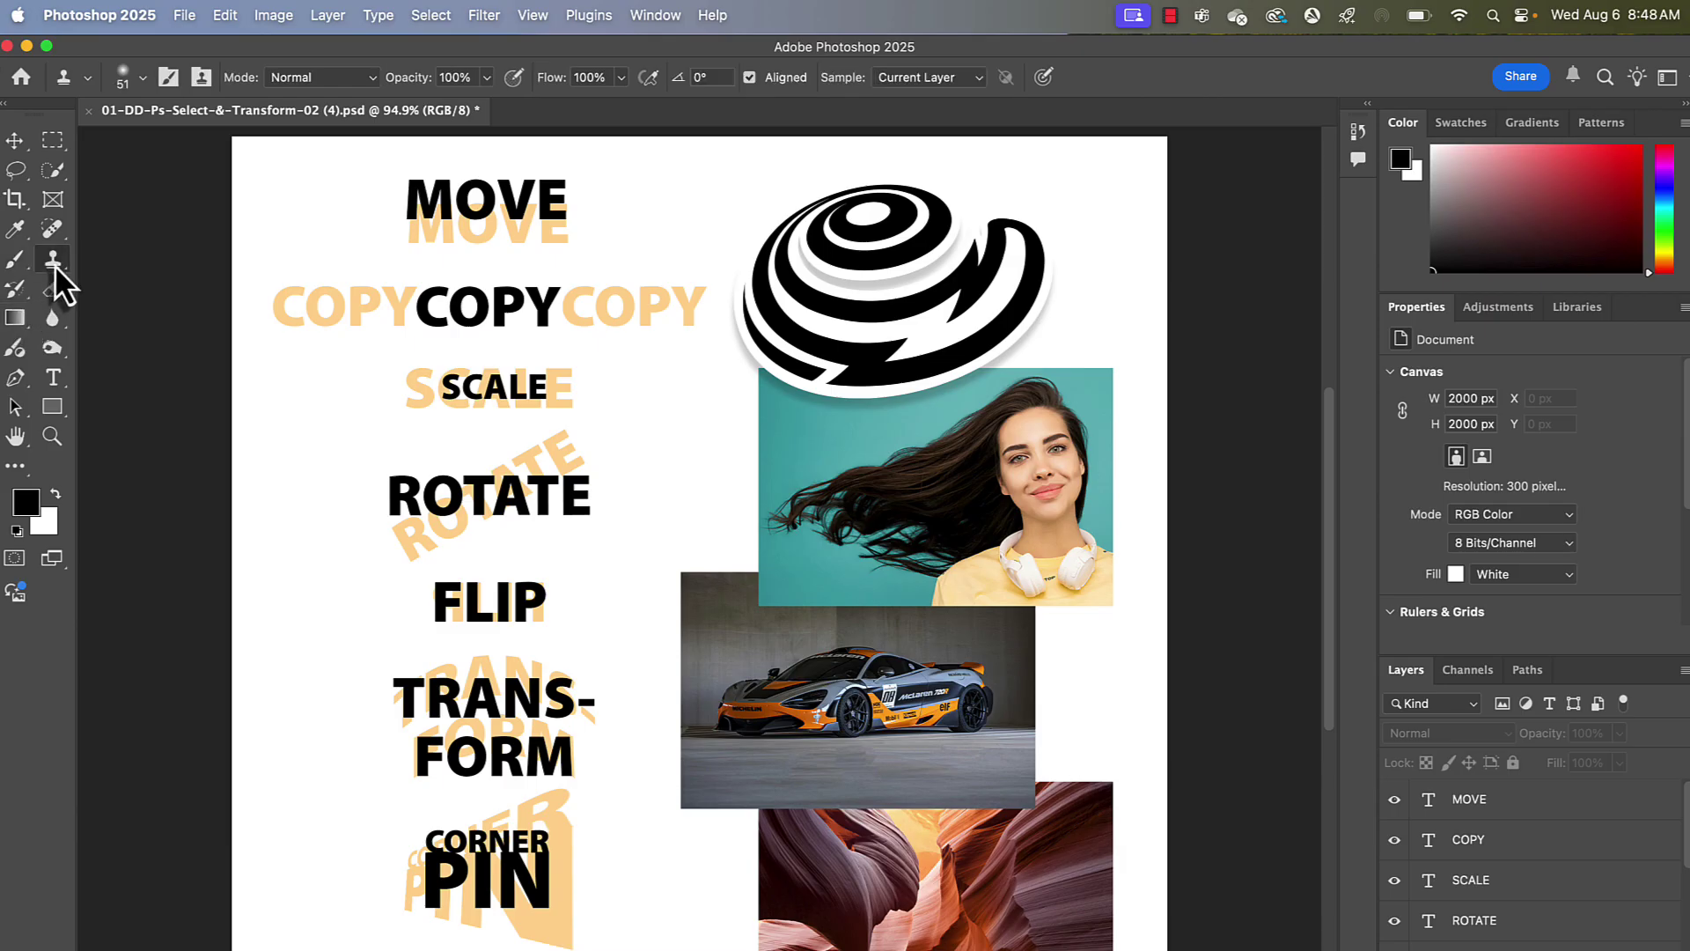
click(53, 150)
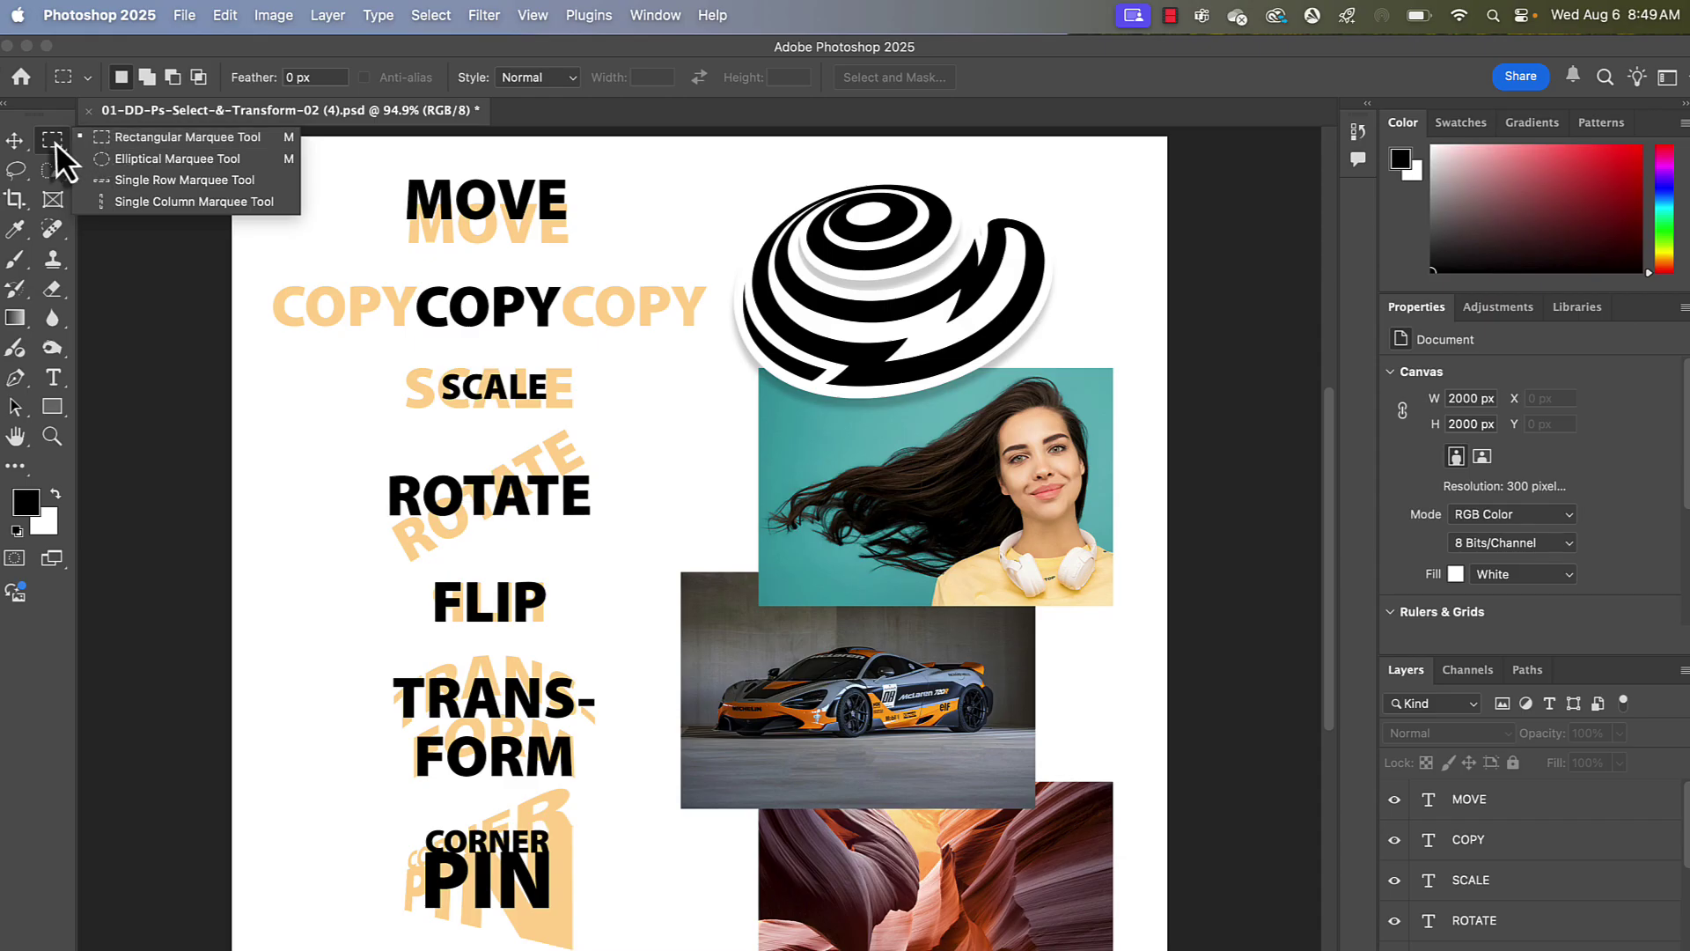
click(55, 143)
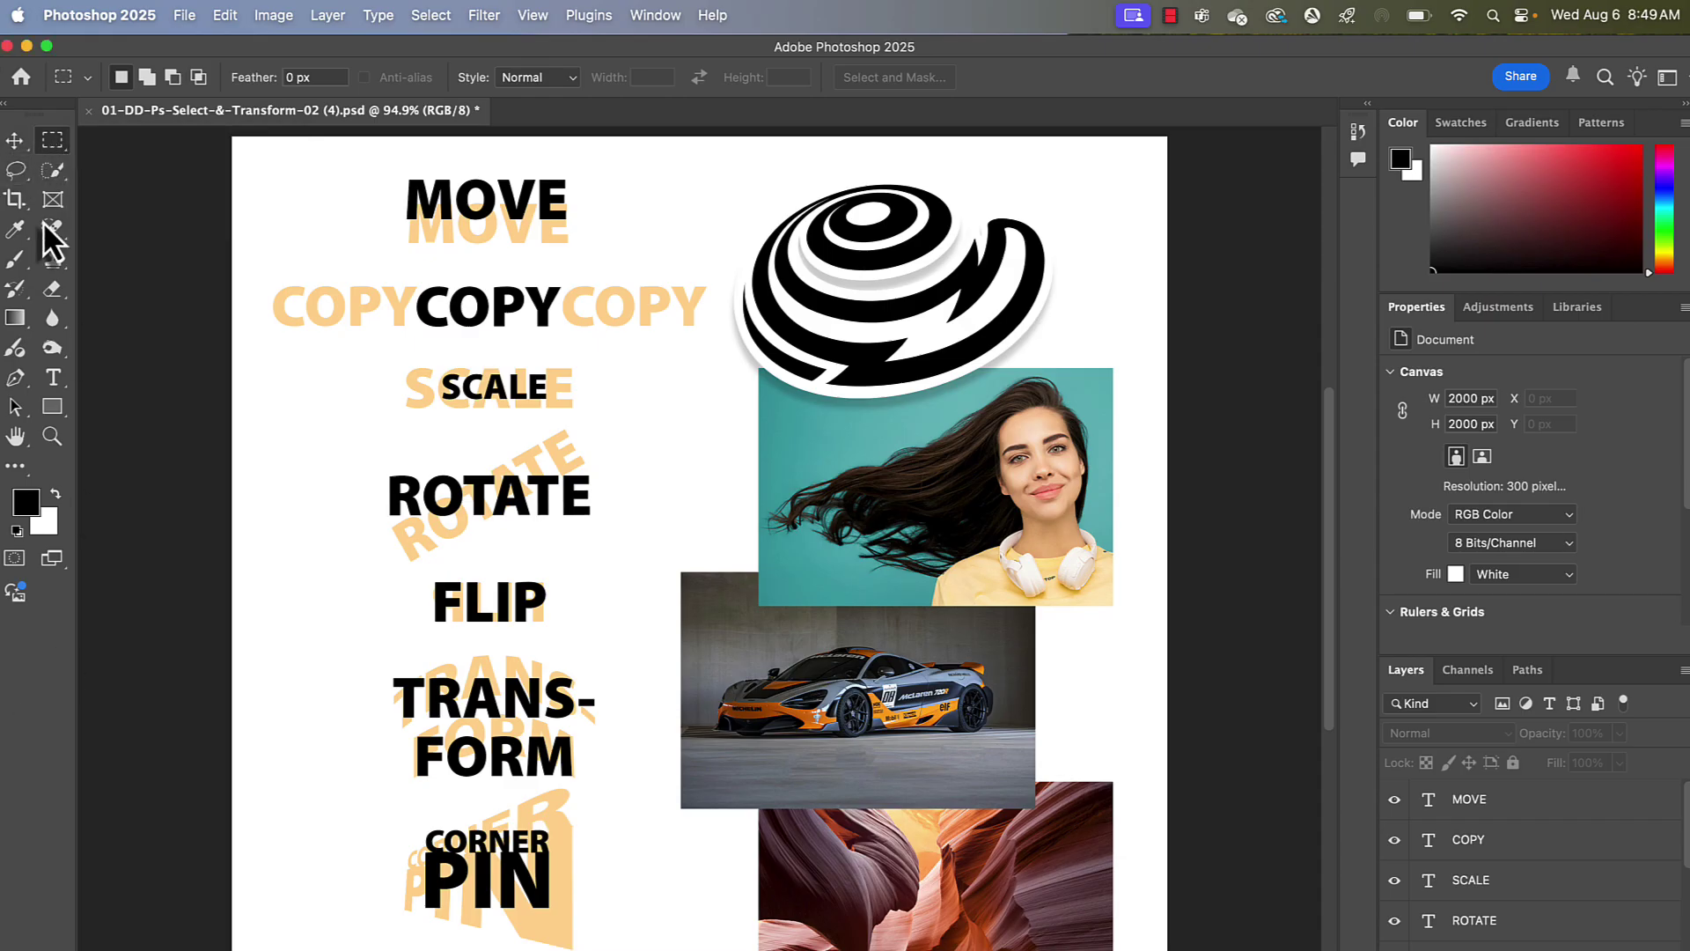
click(3, 104)
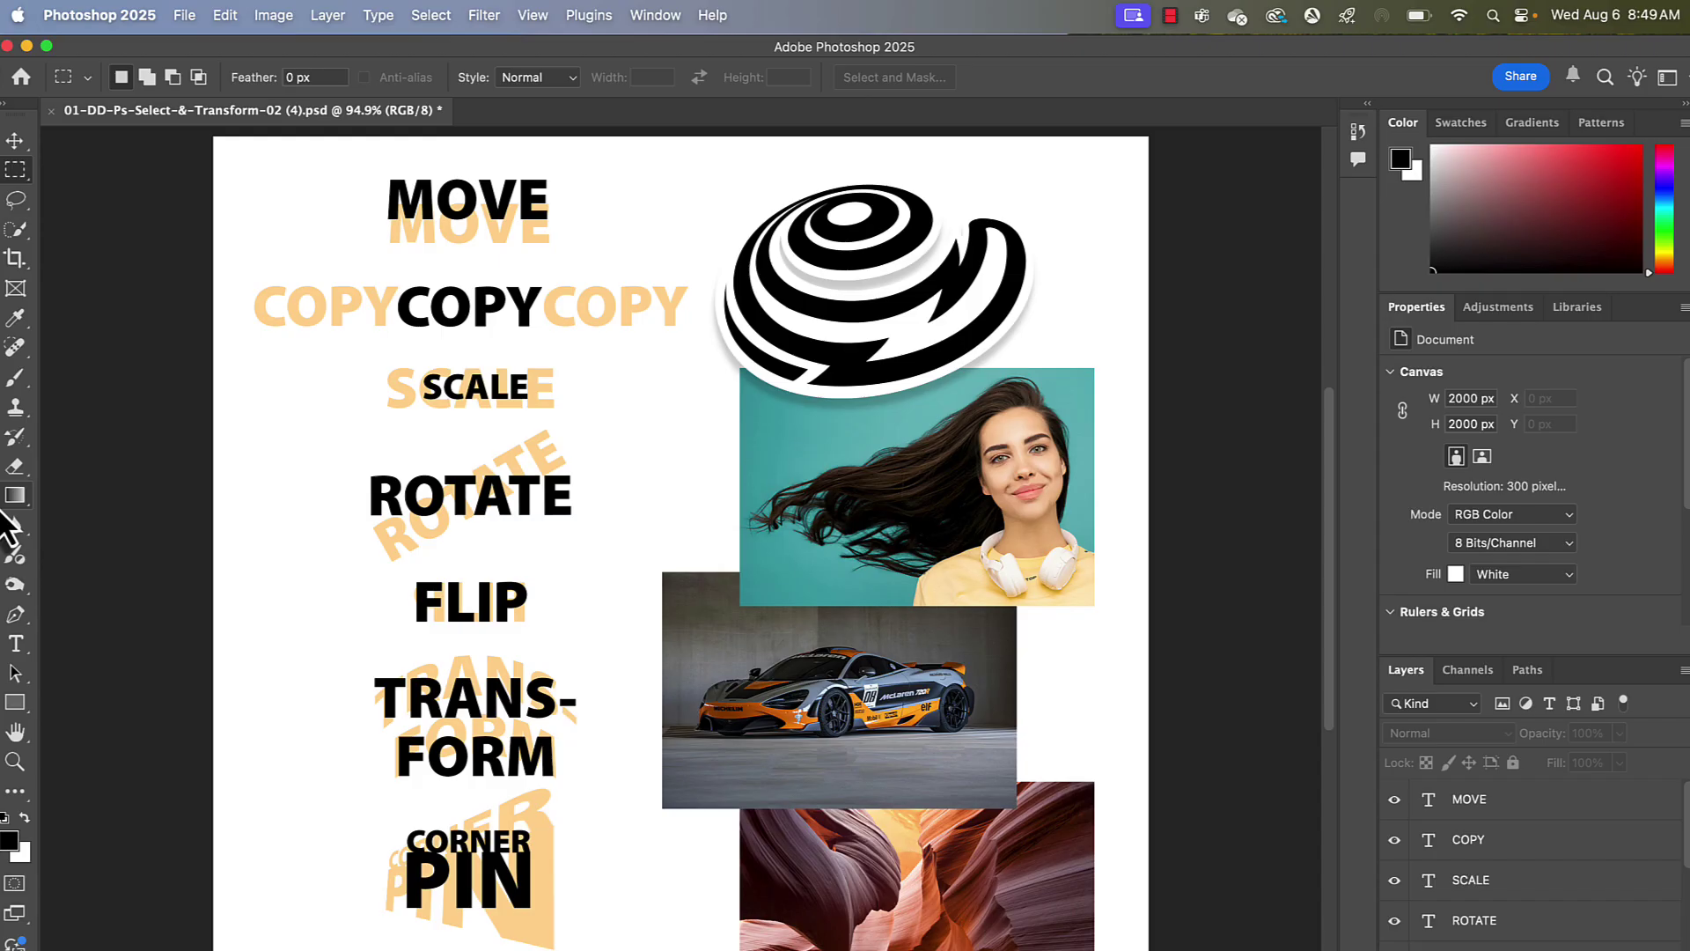
click(3, 103)
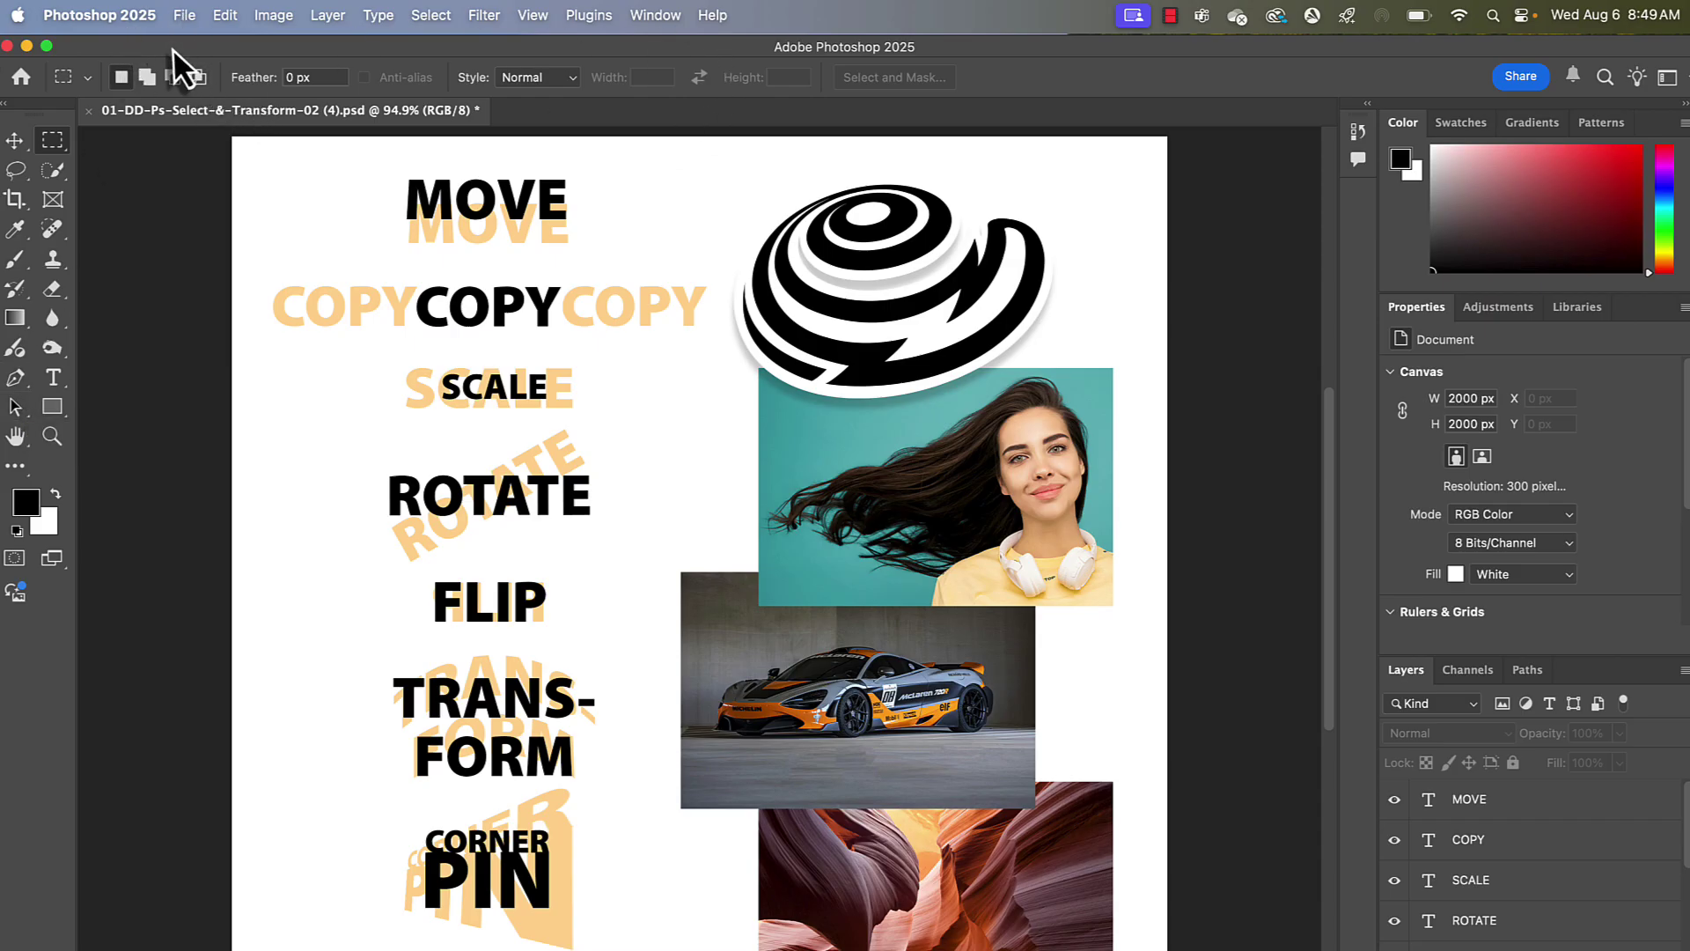
- Show the Gradients panel, detach it from its group and close it
click(183, 16)
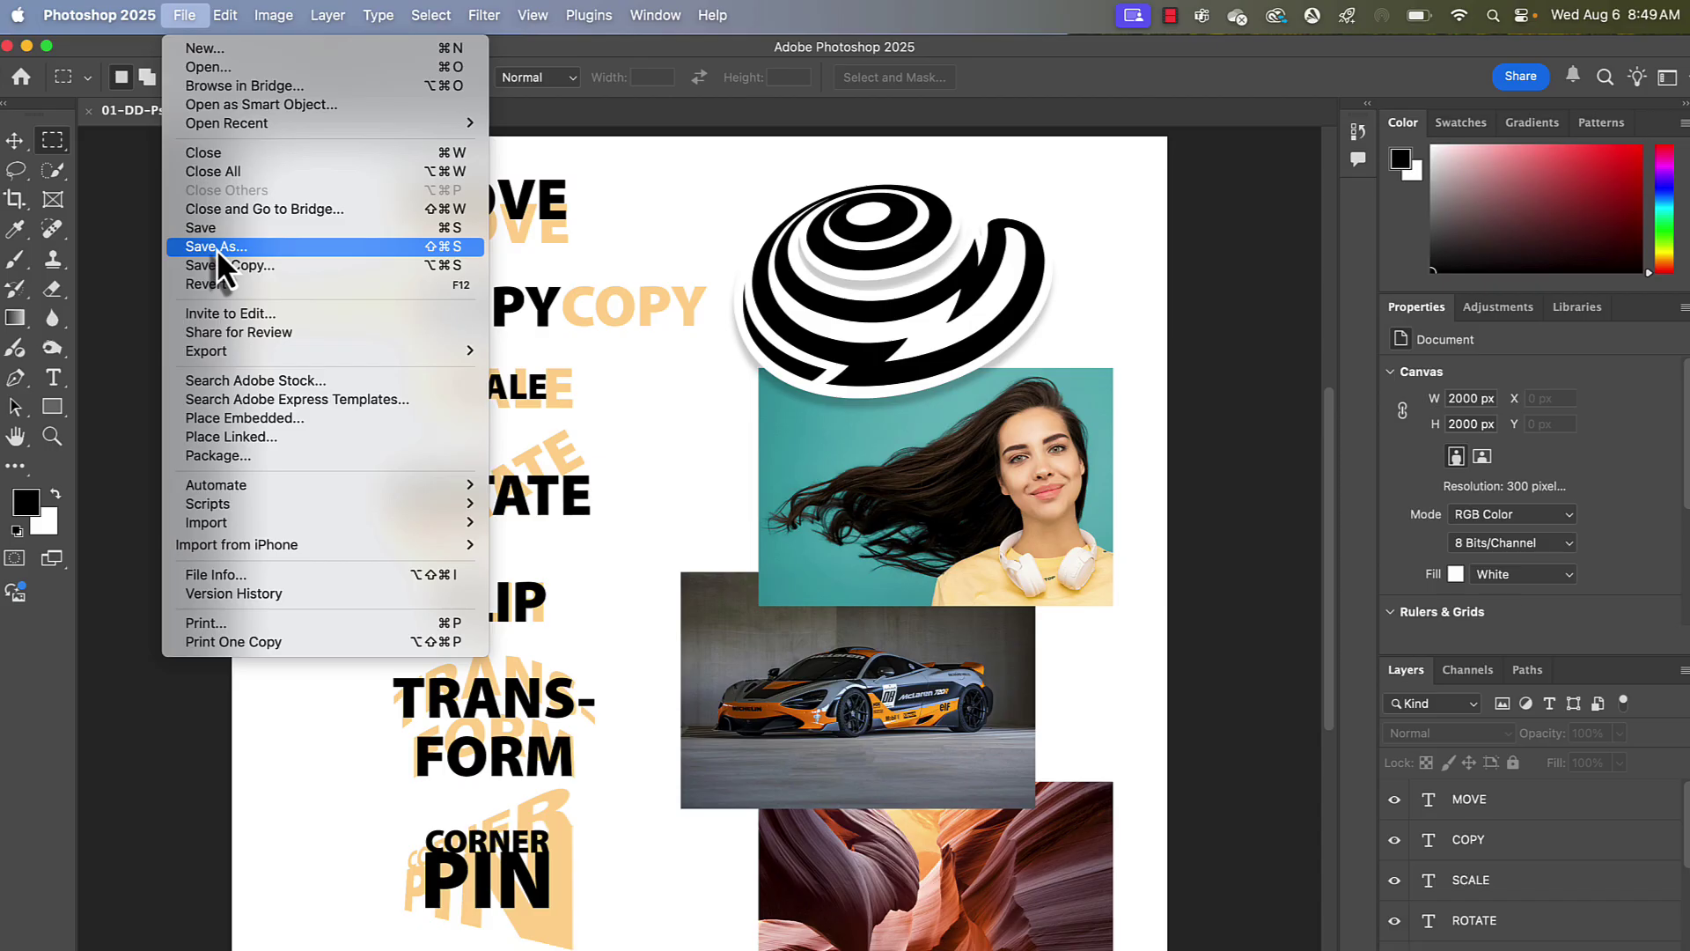
mouse_move(634, 19)
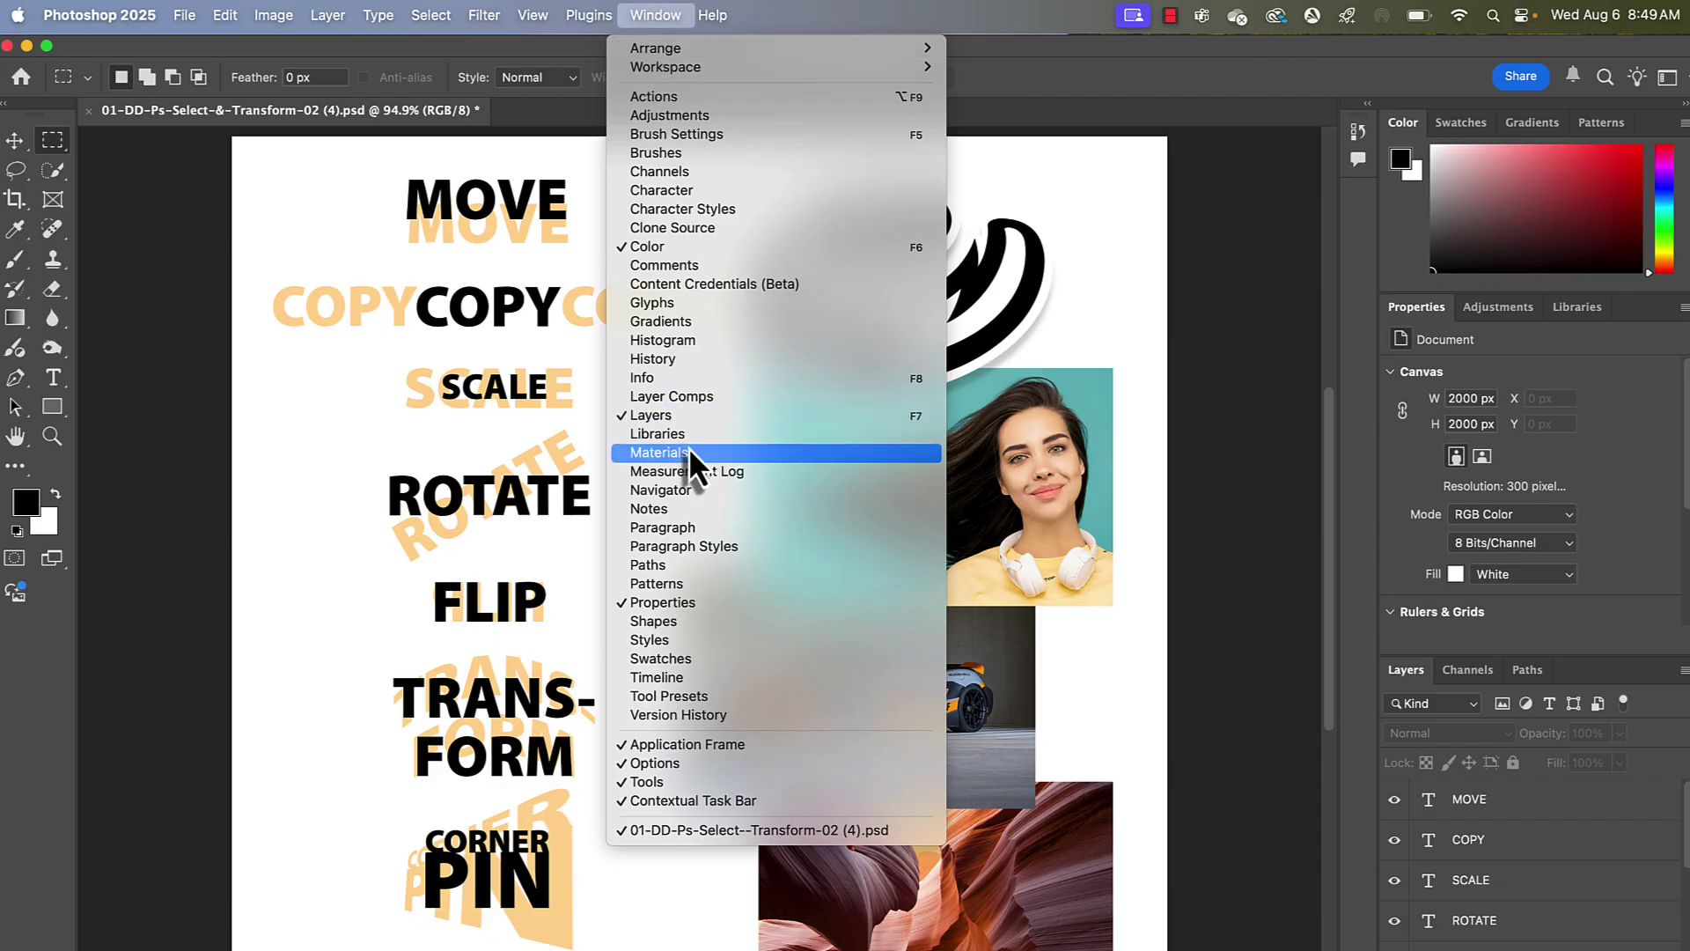
click(657, 329)
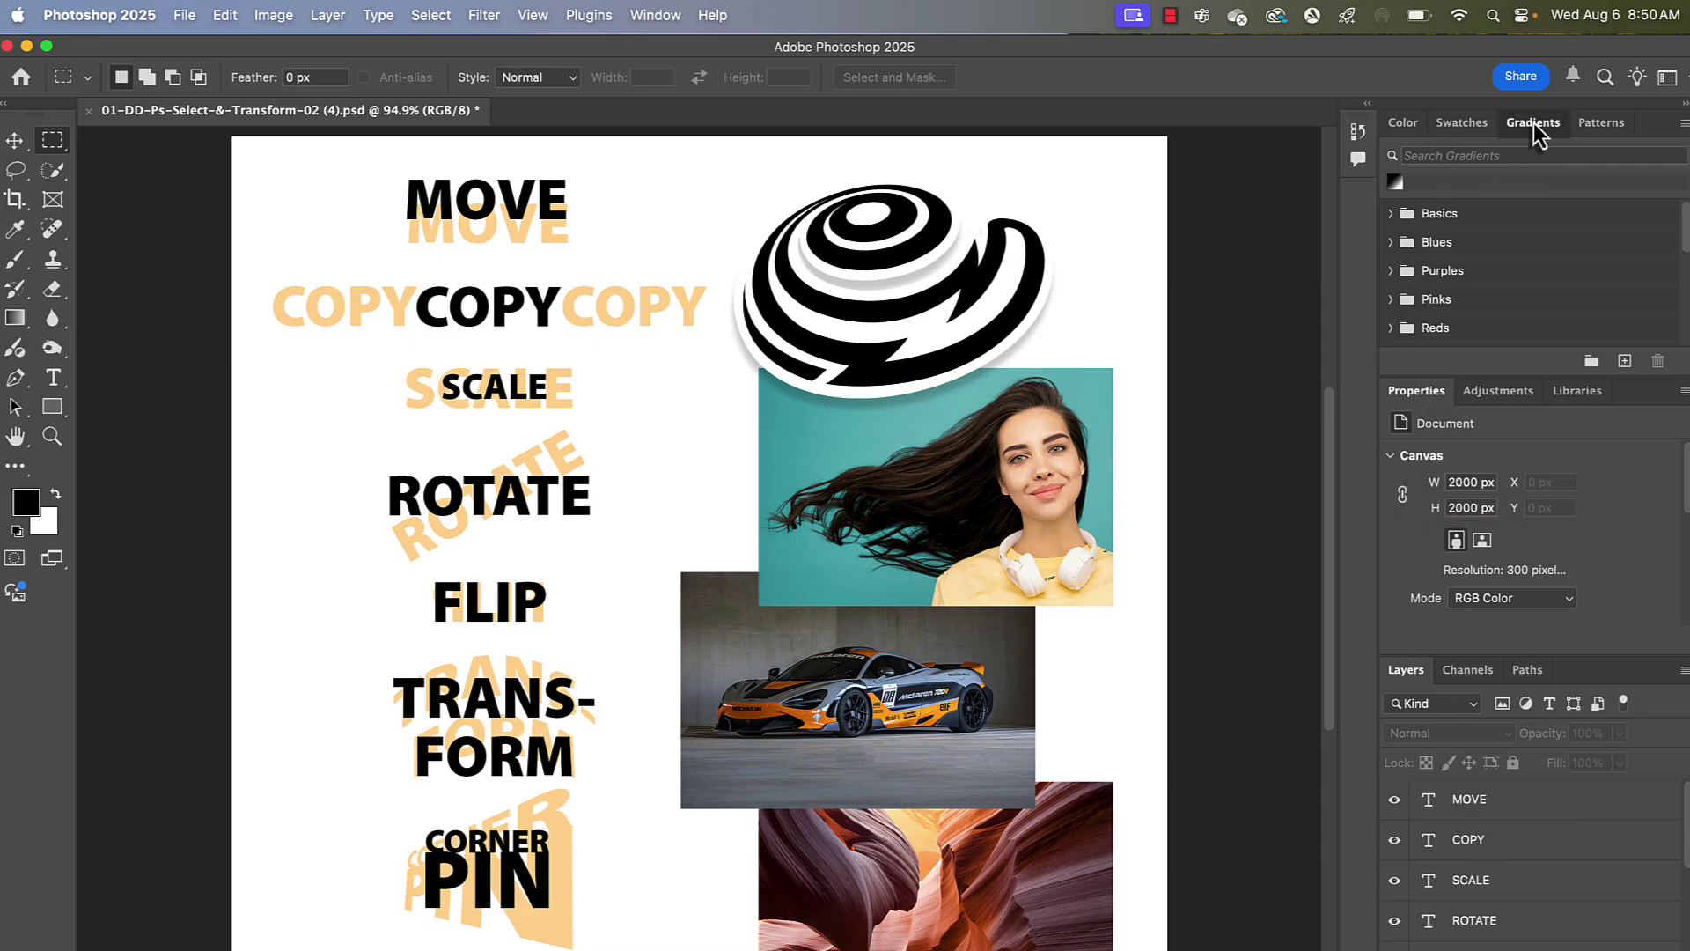
drag(1529, 125, 1150, 220)
click(1120, 200)
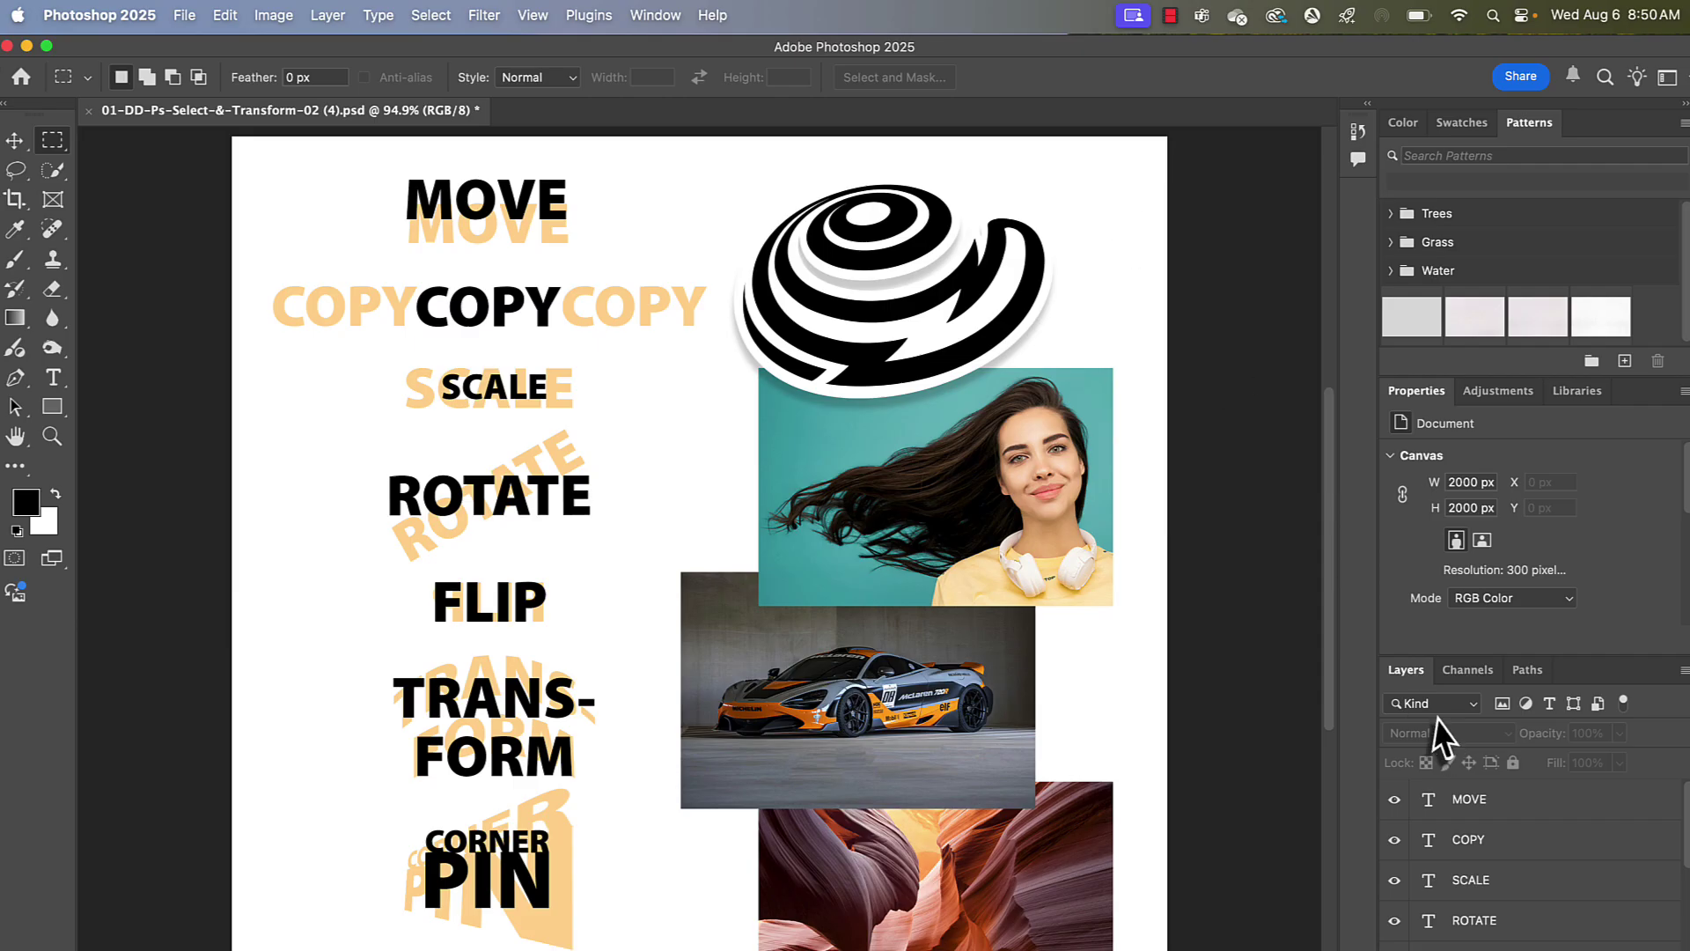
- Detach the Layers panel and the Properties panel so that both float over the canvas
drag(1396, 669, 1067, 411)
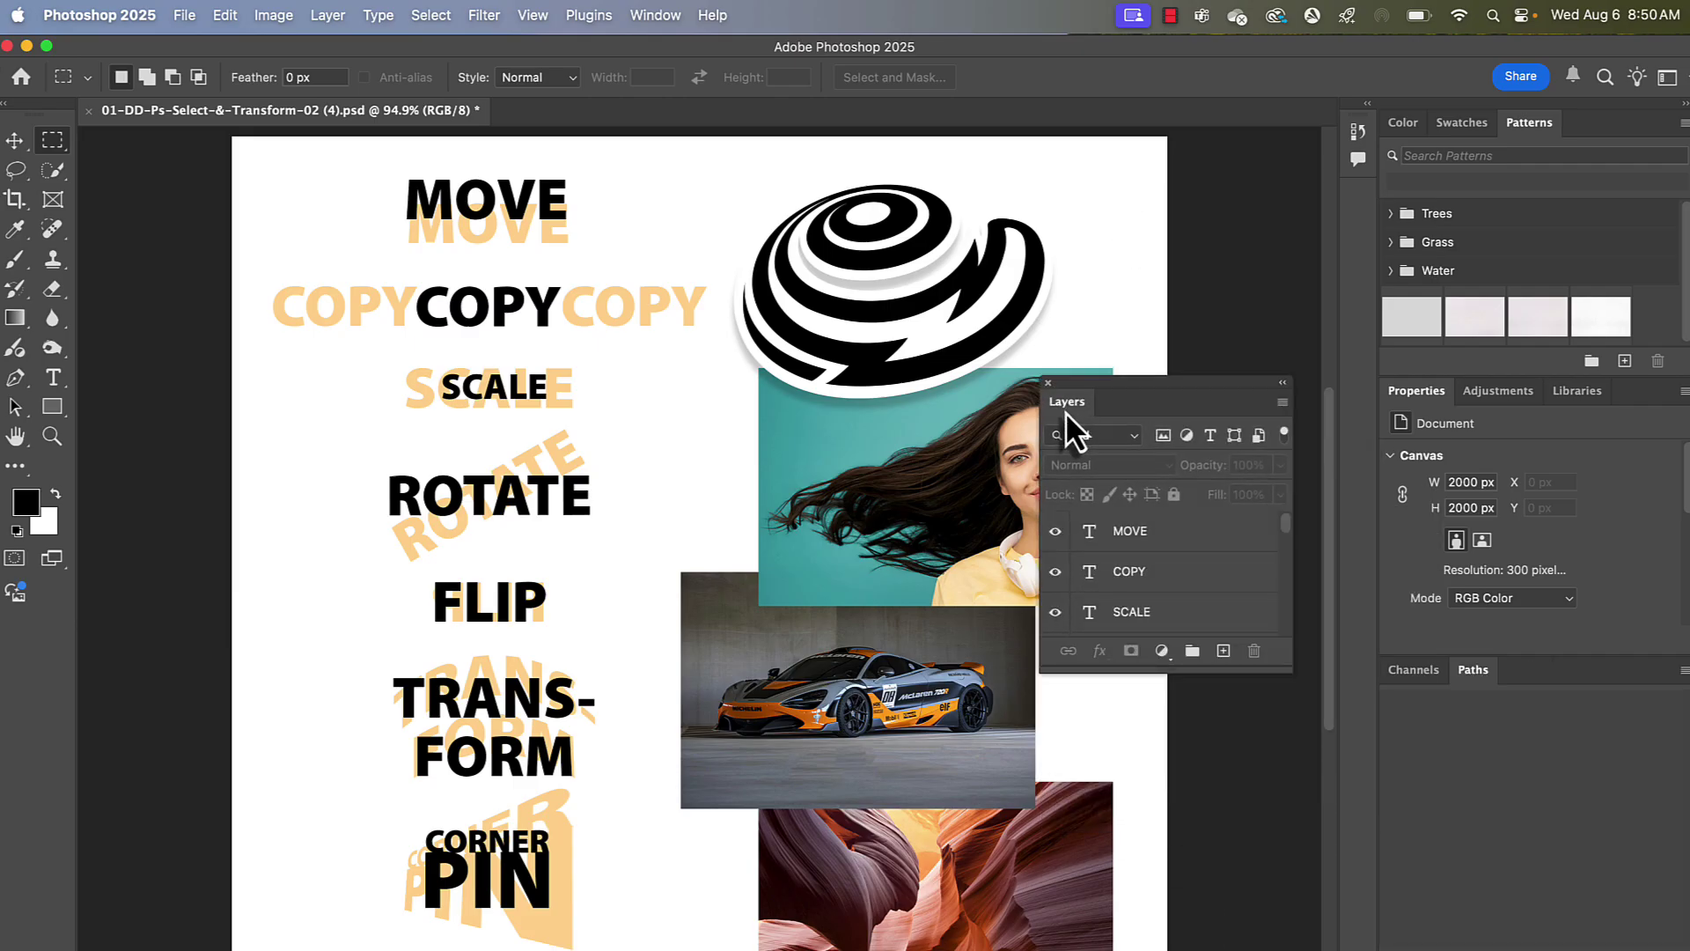
click(654, 18)
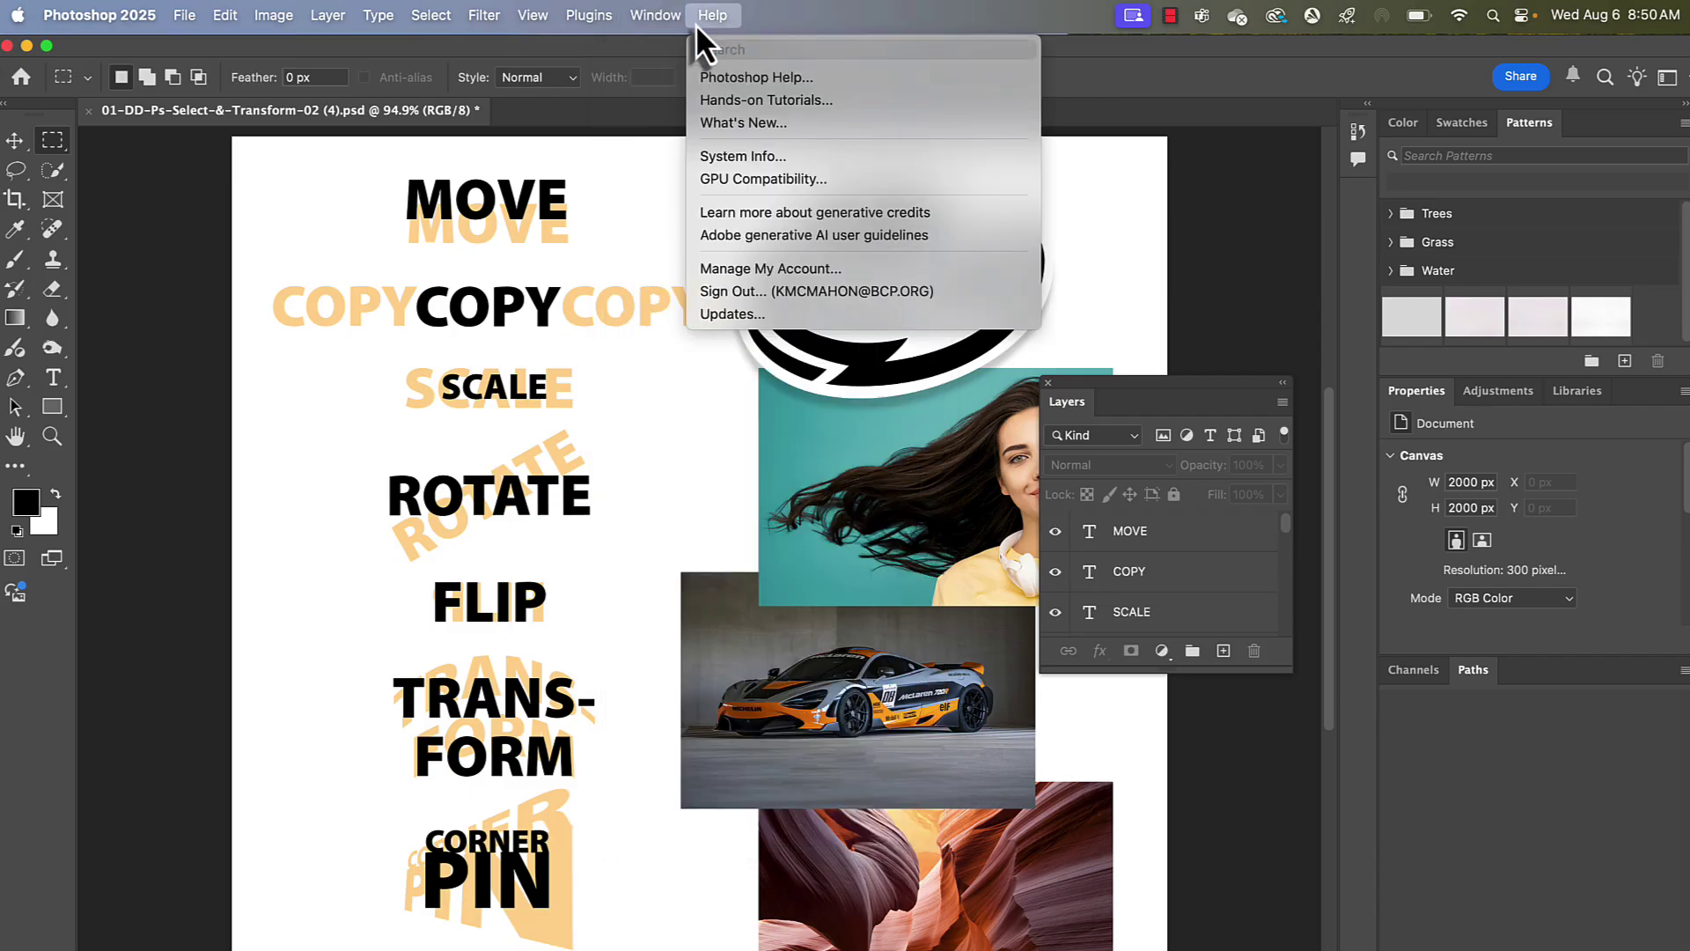
click(1125, 393)
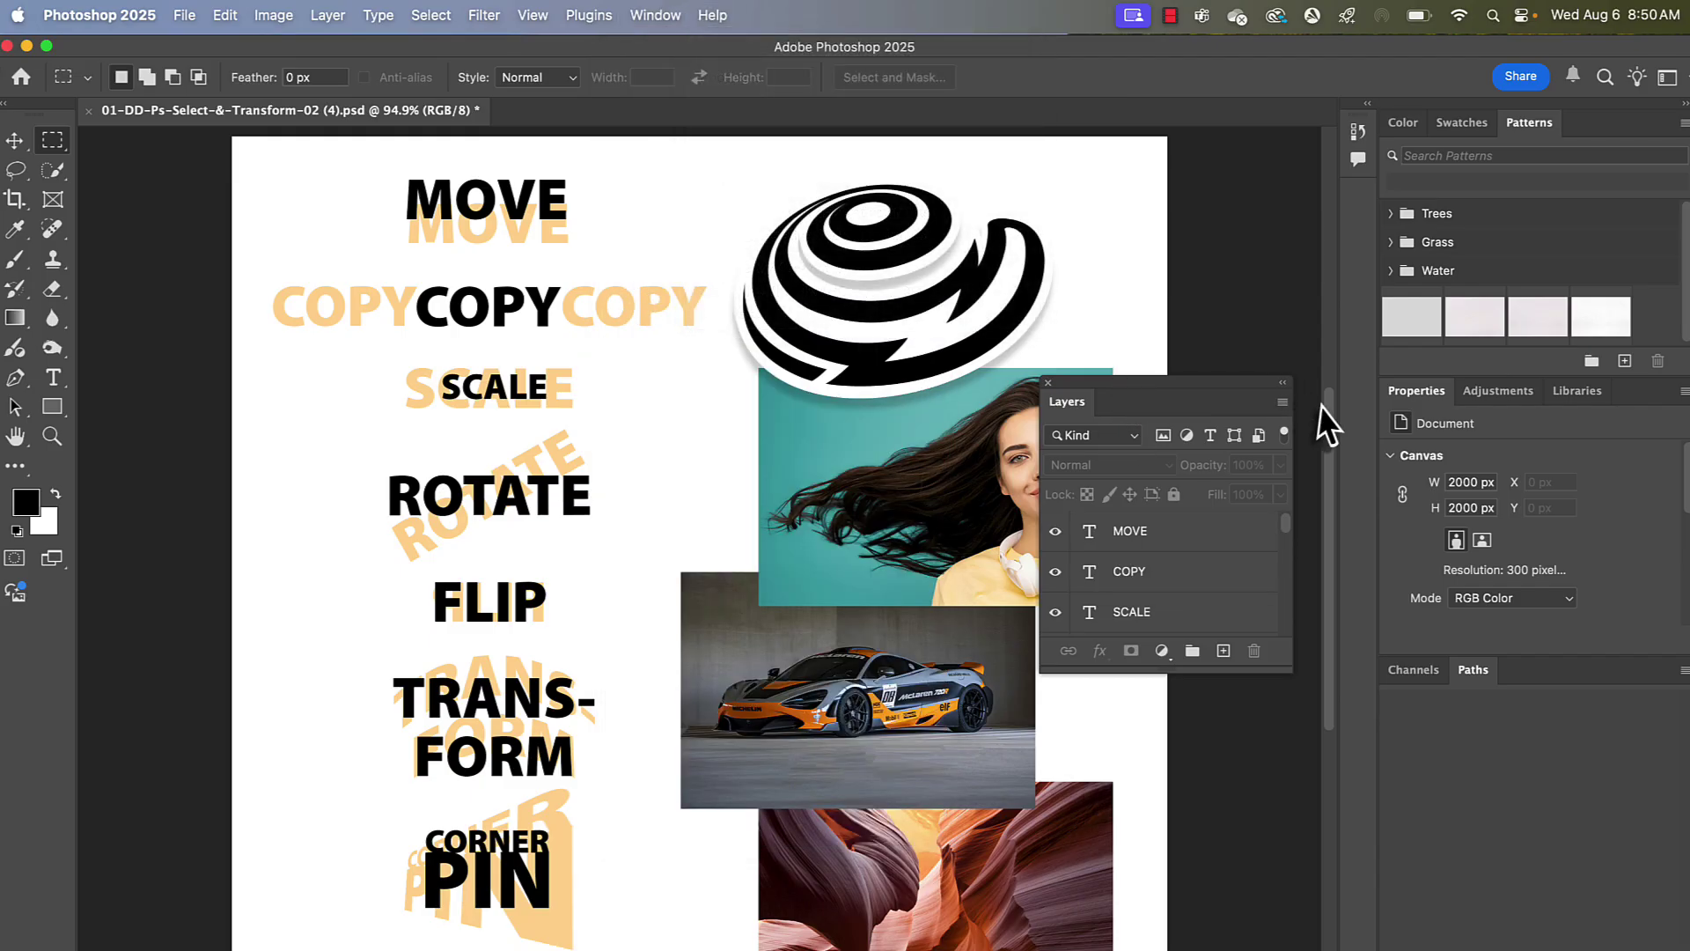
drag(1415, 392, 1159, 299)
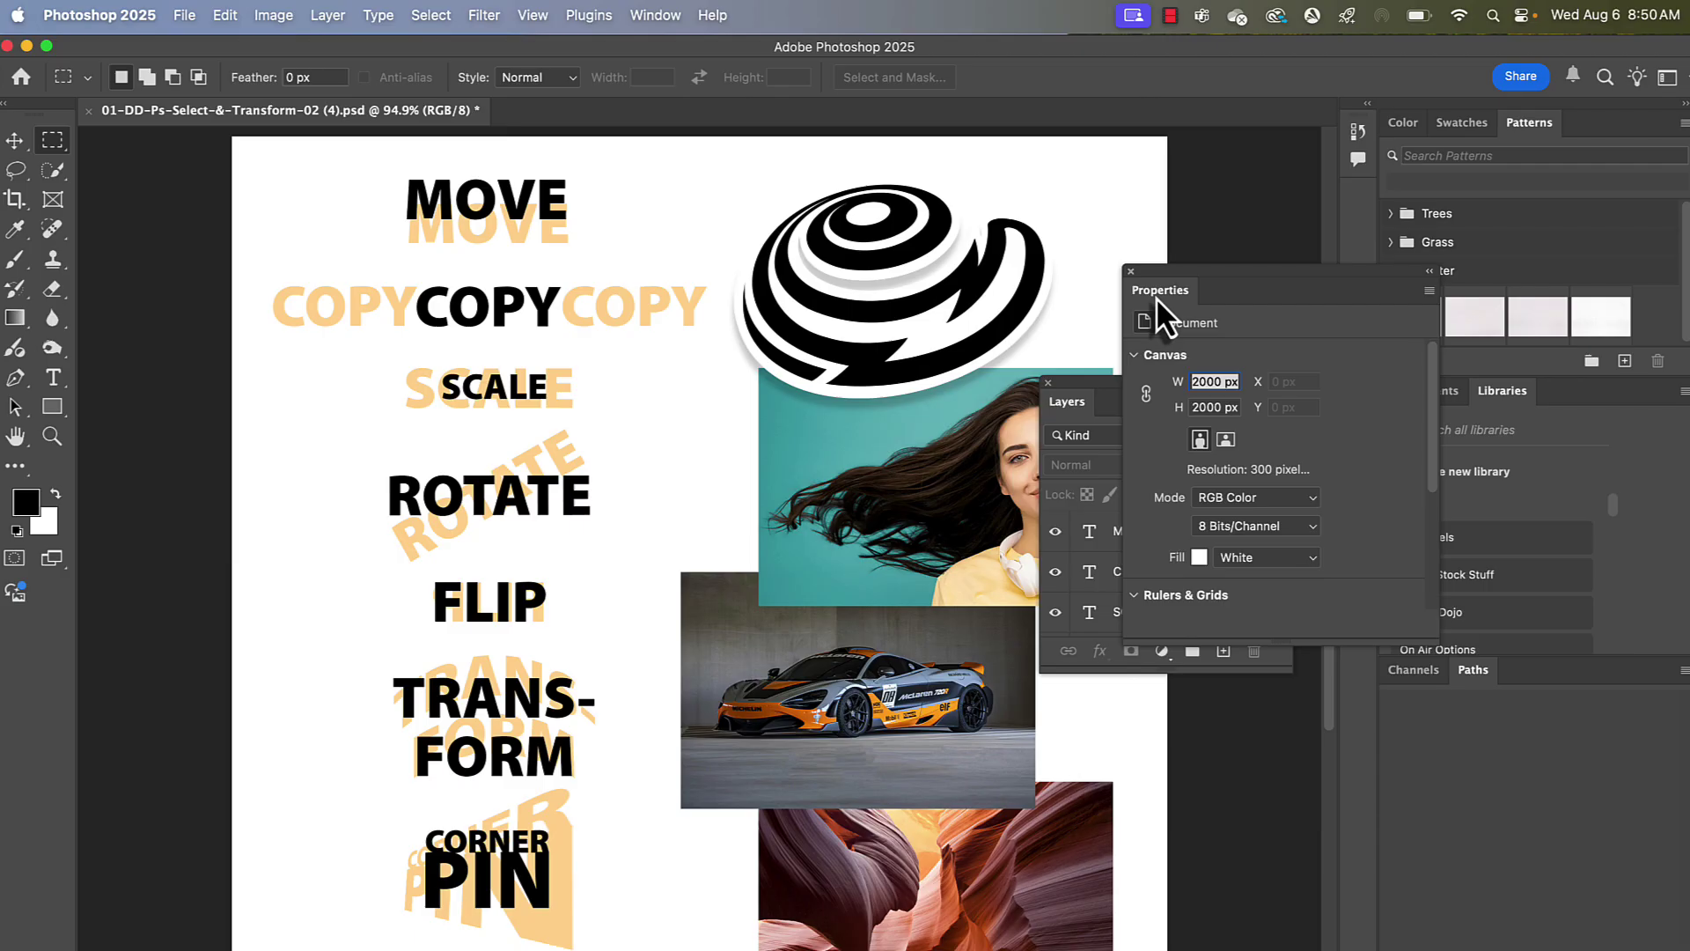
- Reset the Essentials workspace and set the toolbar to two columns
click(1666, 81)
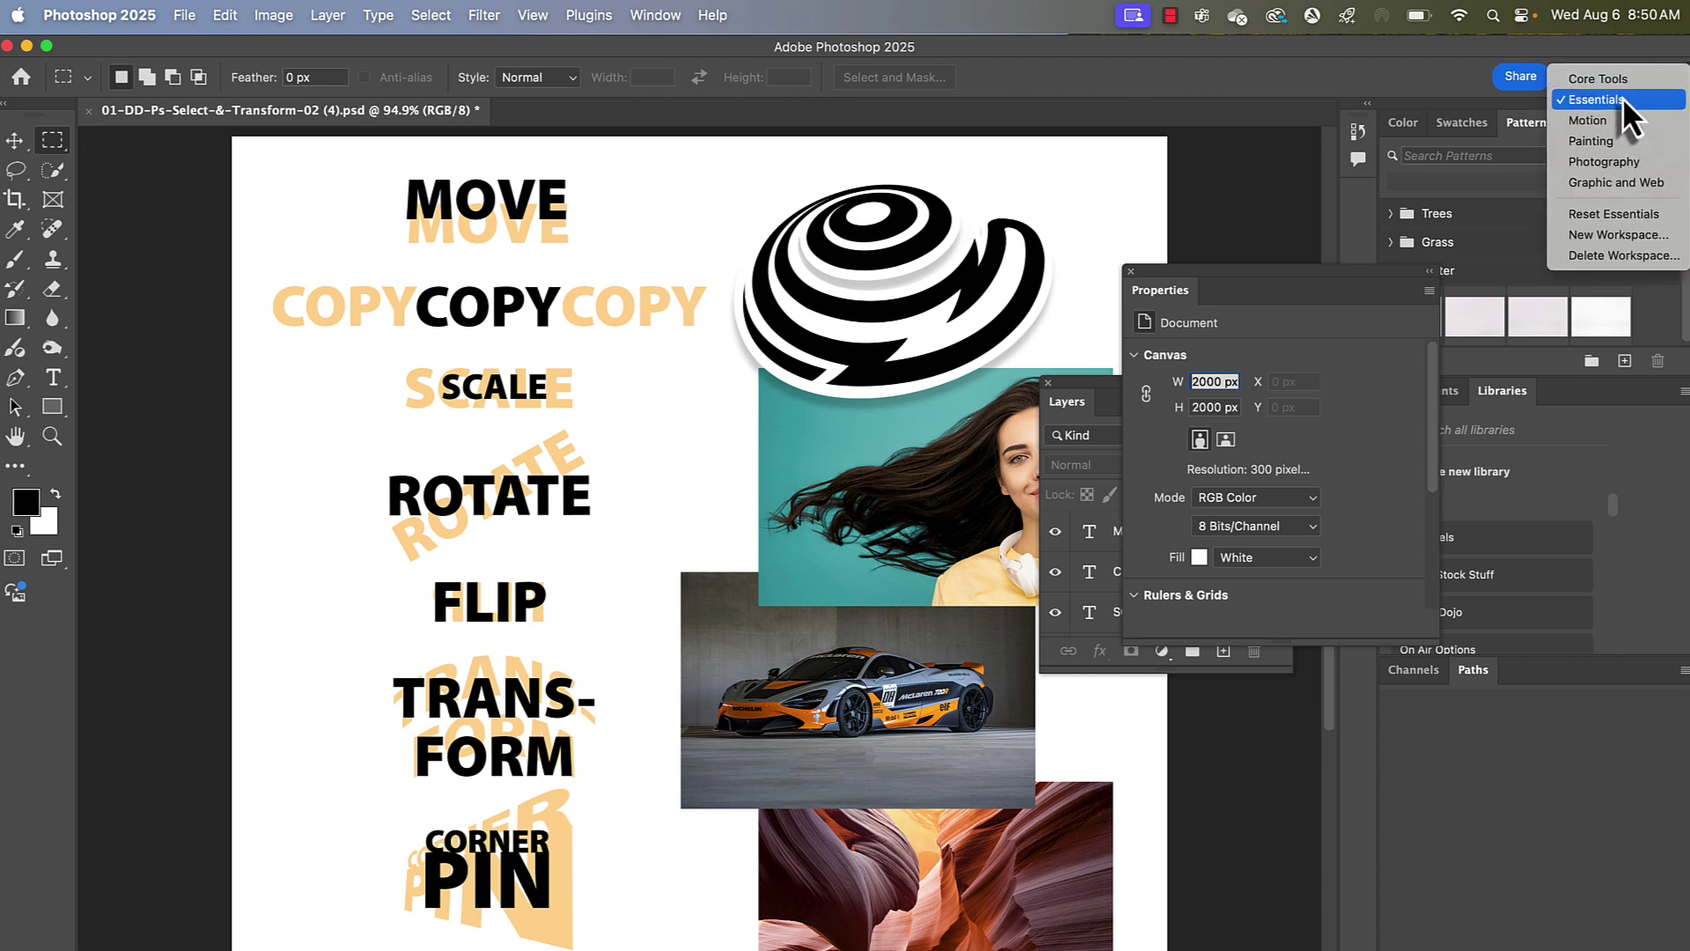
click(1616, 218)
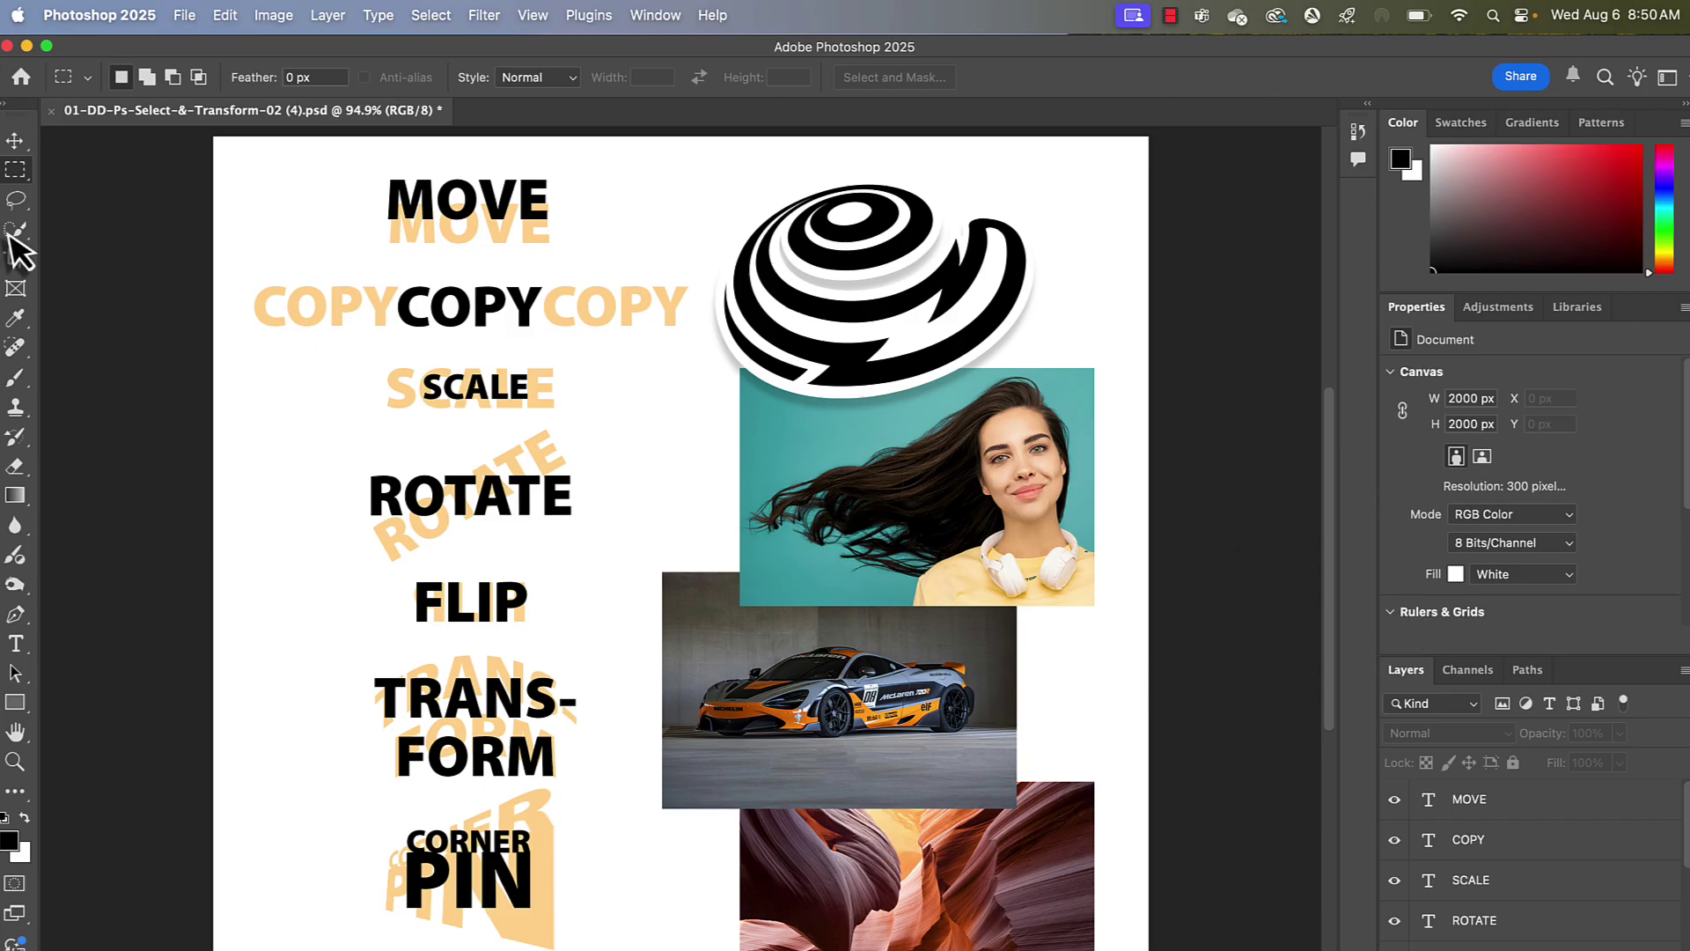
click(6, 104)
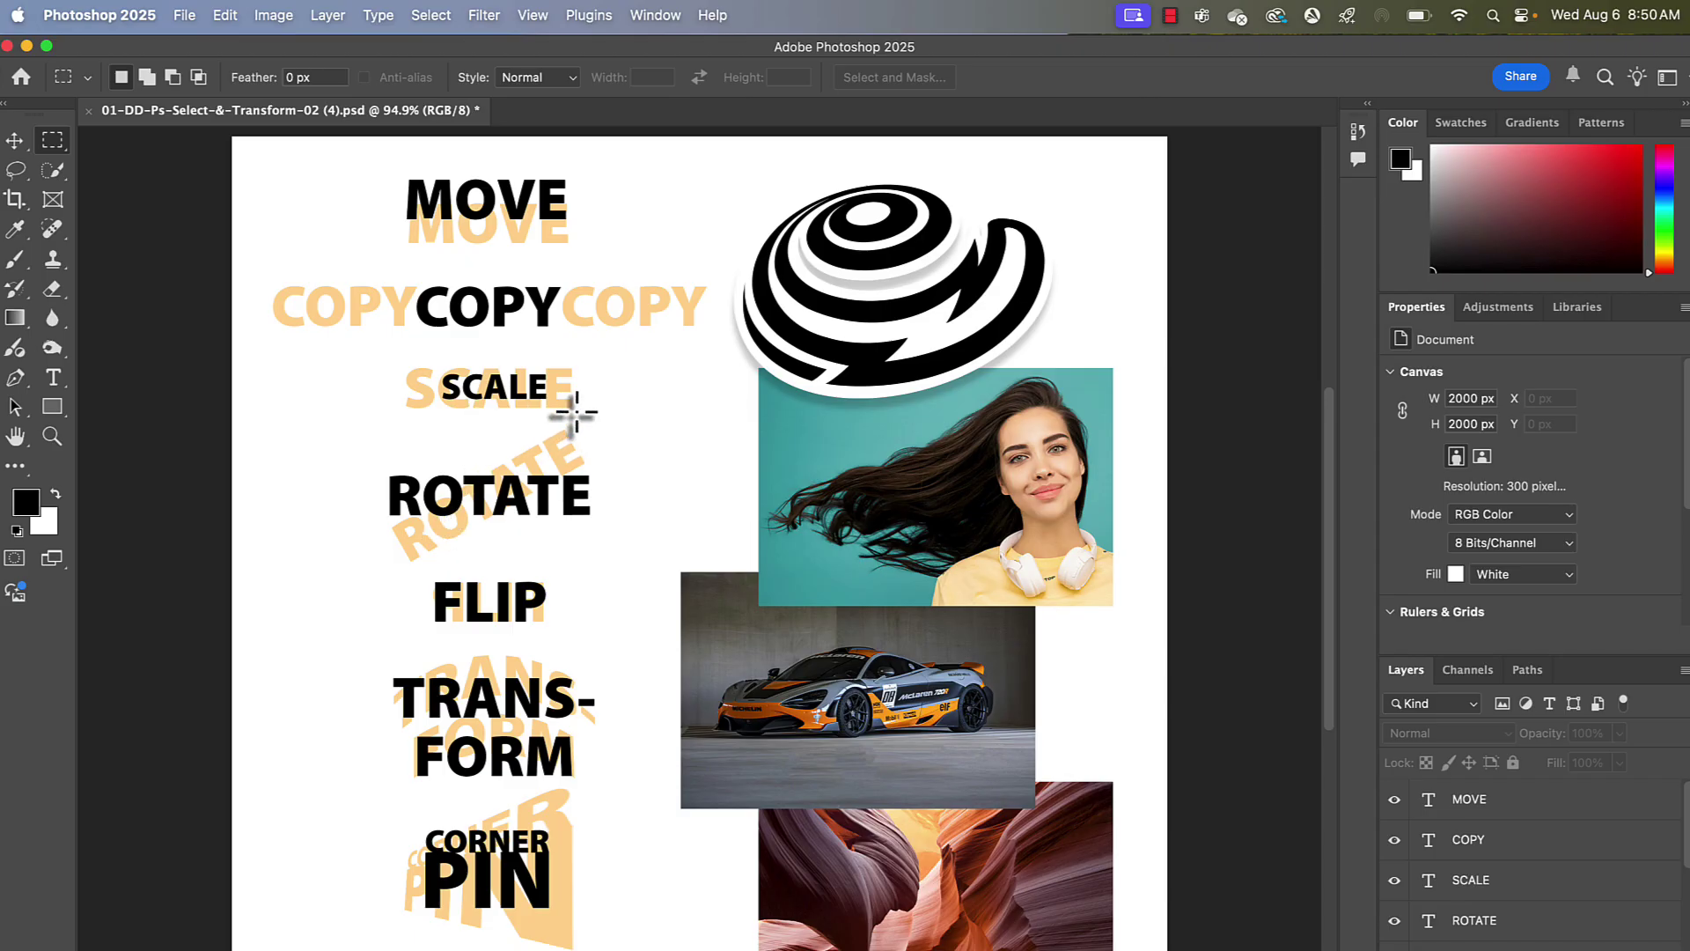
- Practise zooming the document in and out, including fitting it on screen, and finish close on the MOVE text at about 256%
drag(261, 392, 346, 380)
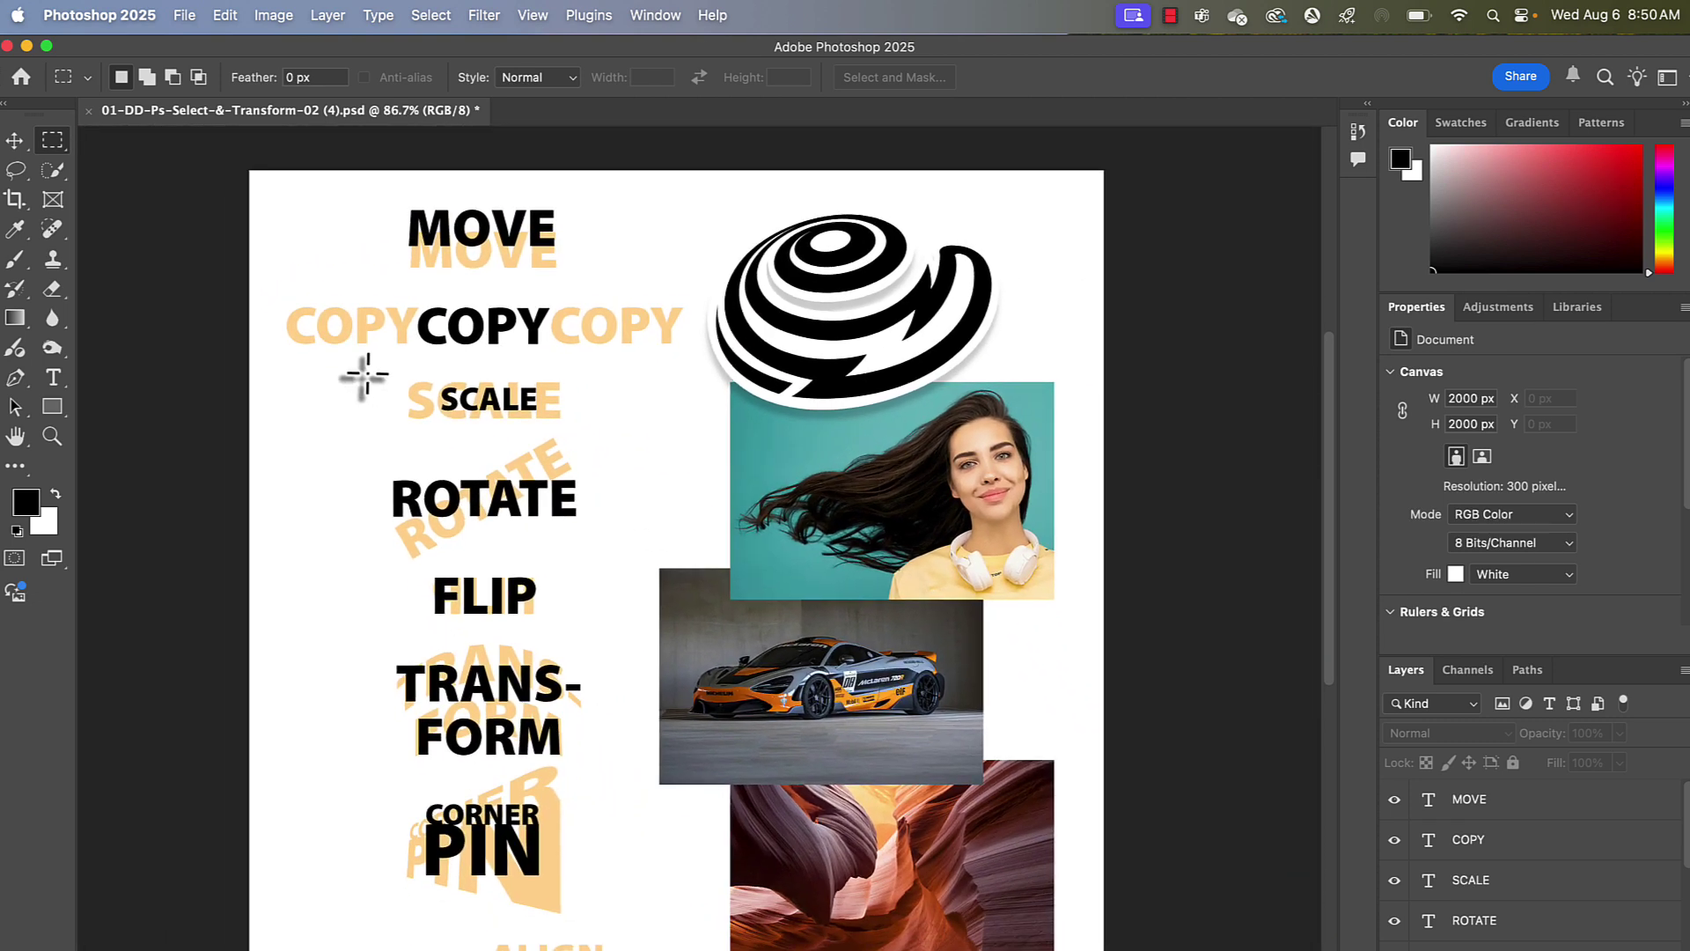
scroll(405, 363, up, 6)
scroll(402, 365, down, 10)
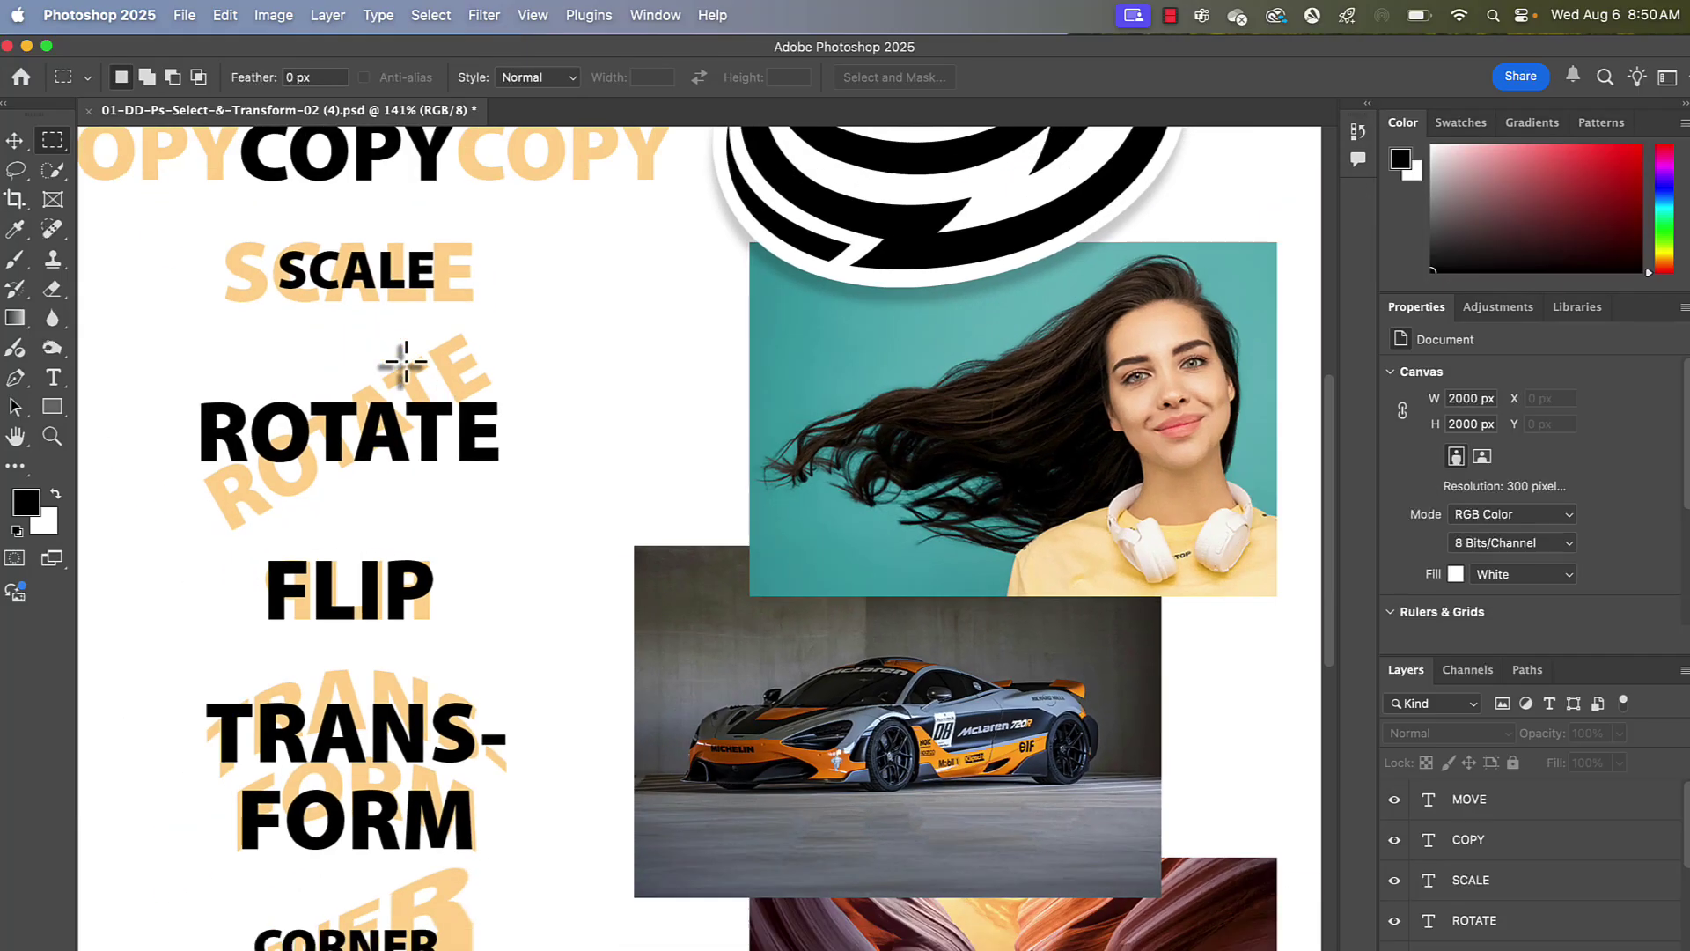
scroll(499, 288, up, 3)
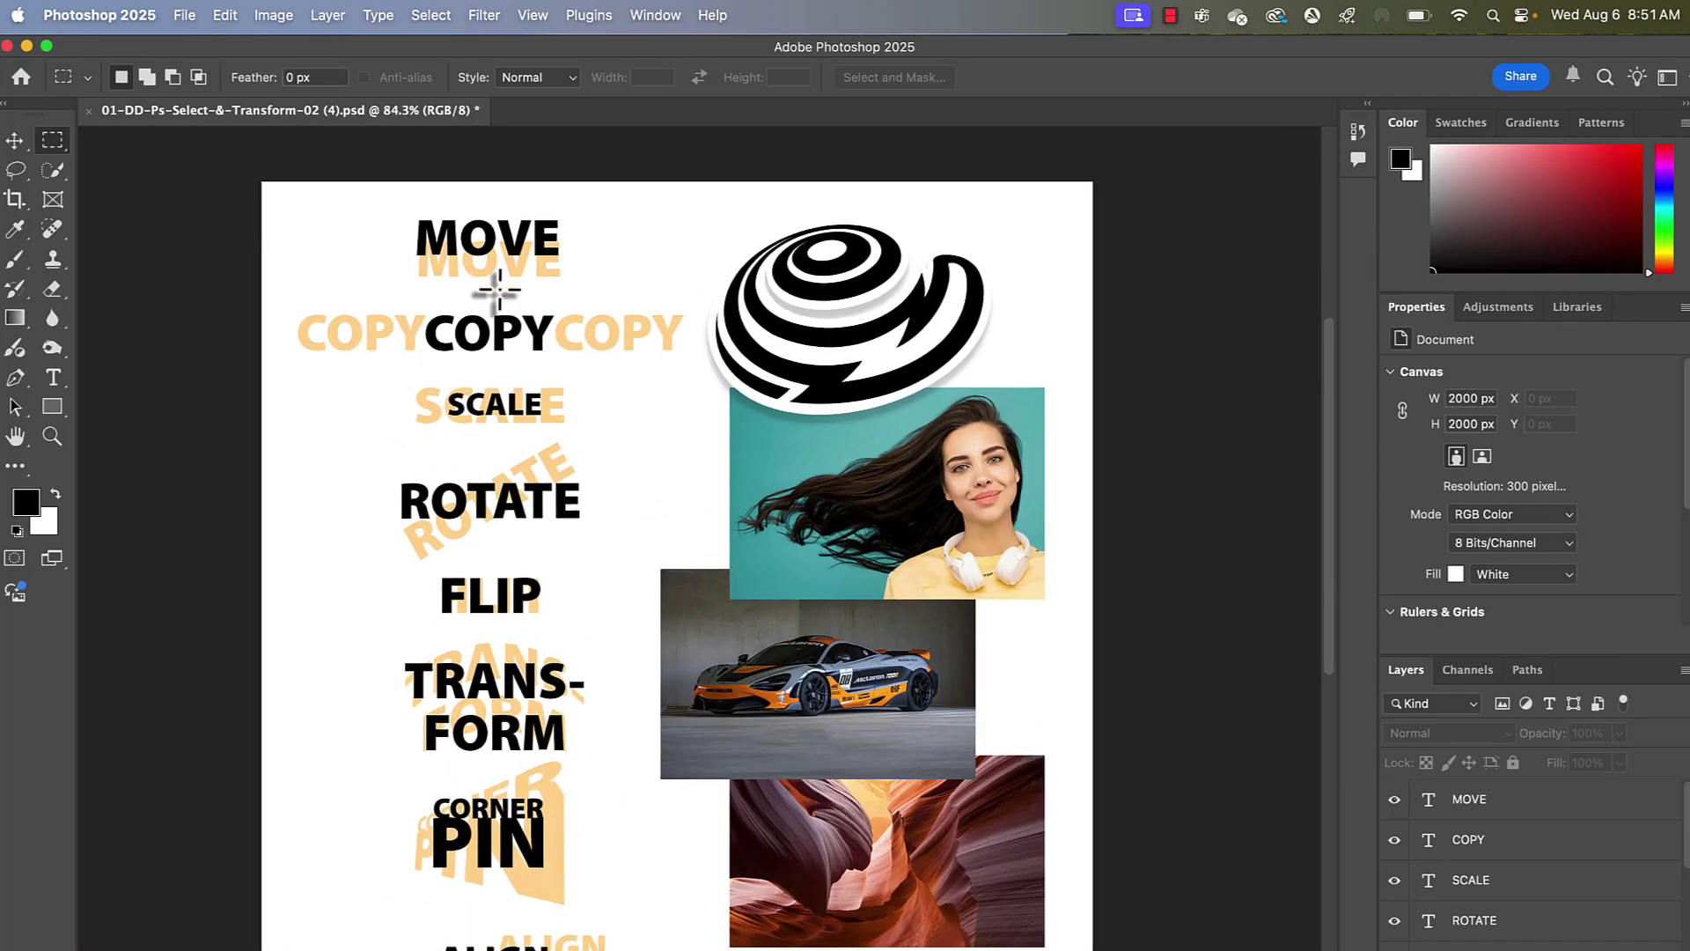
scroll(500, 290, up, 1)
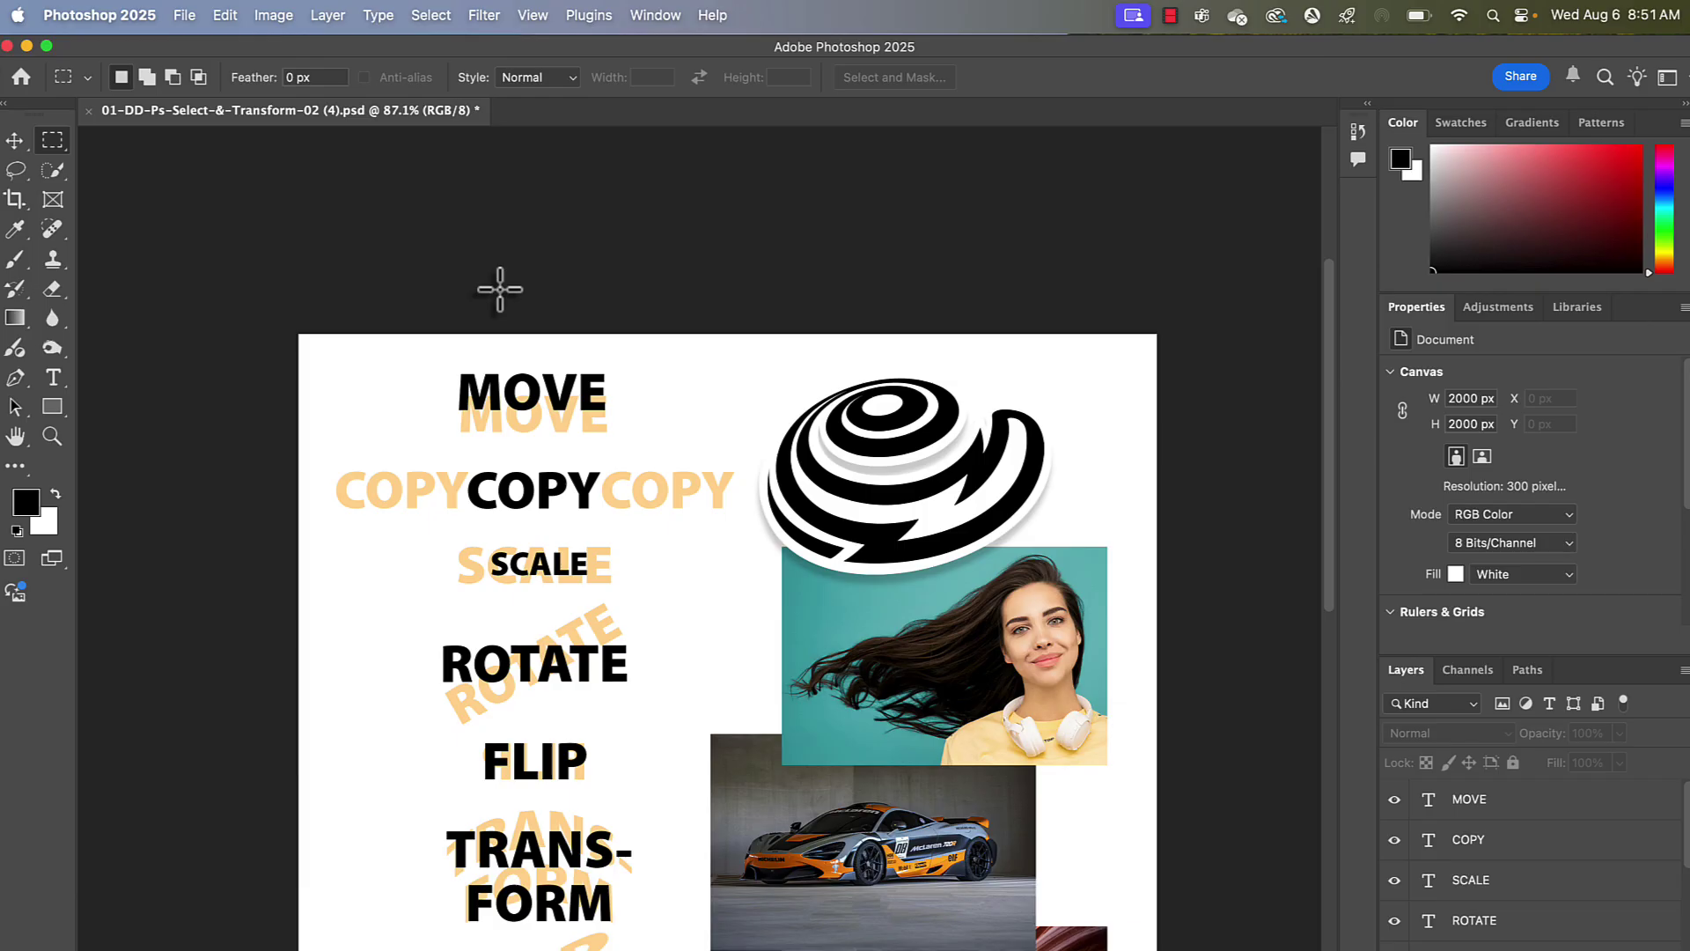
key(super+0)
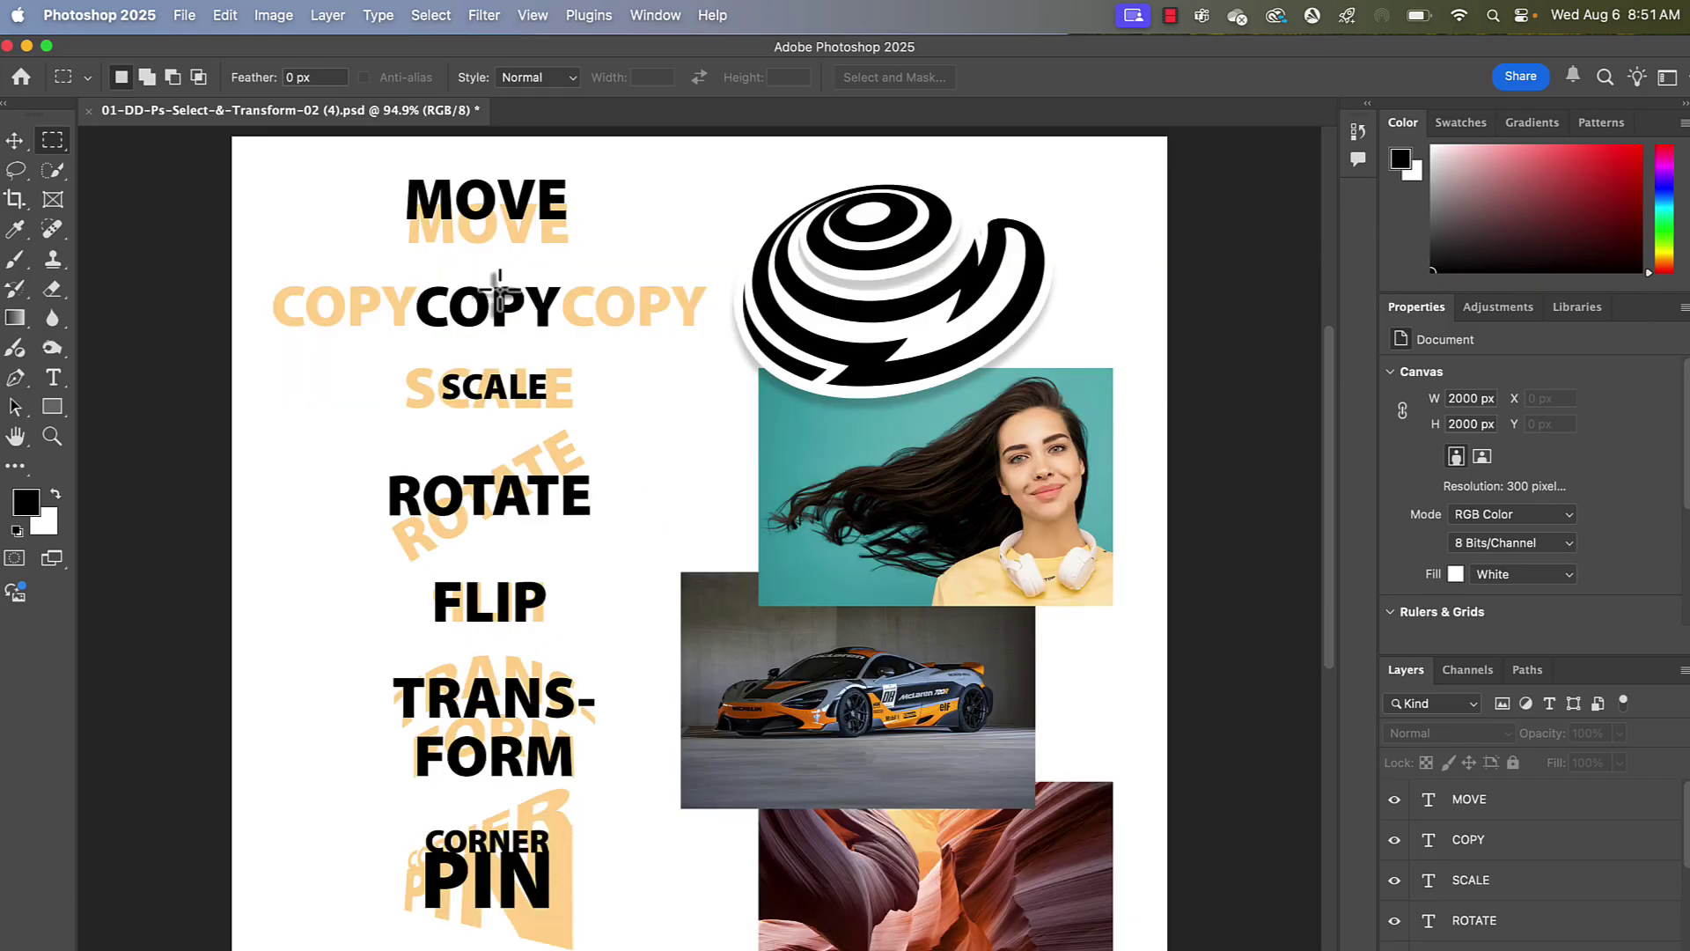
key(super+plus)
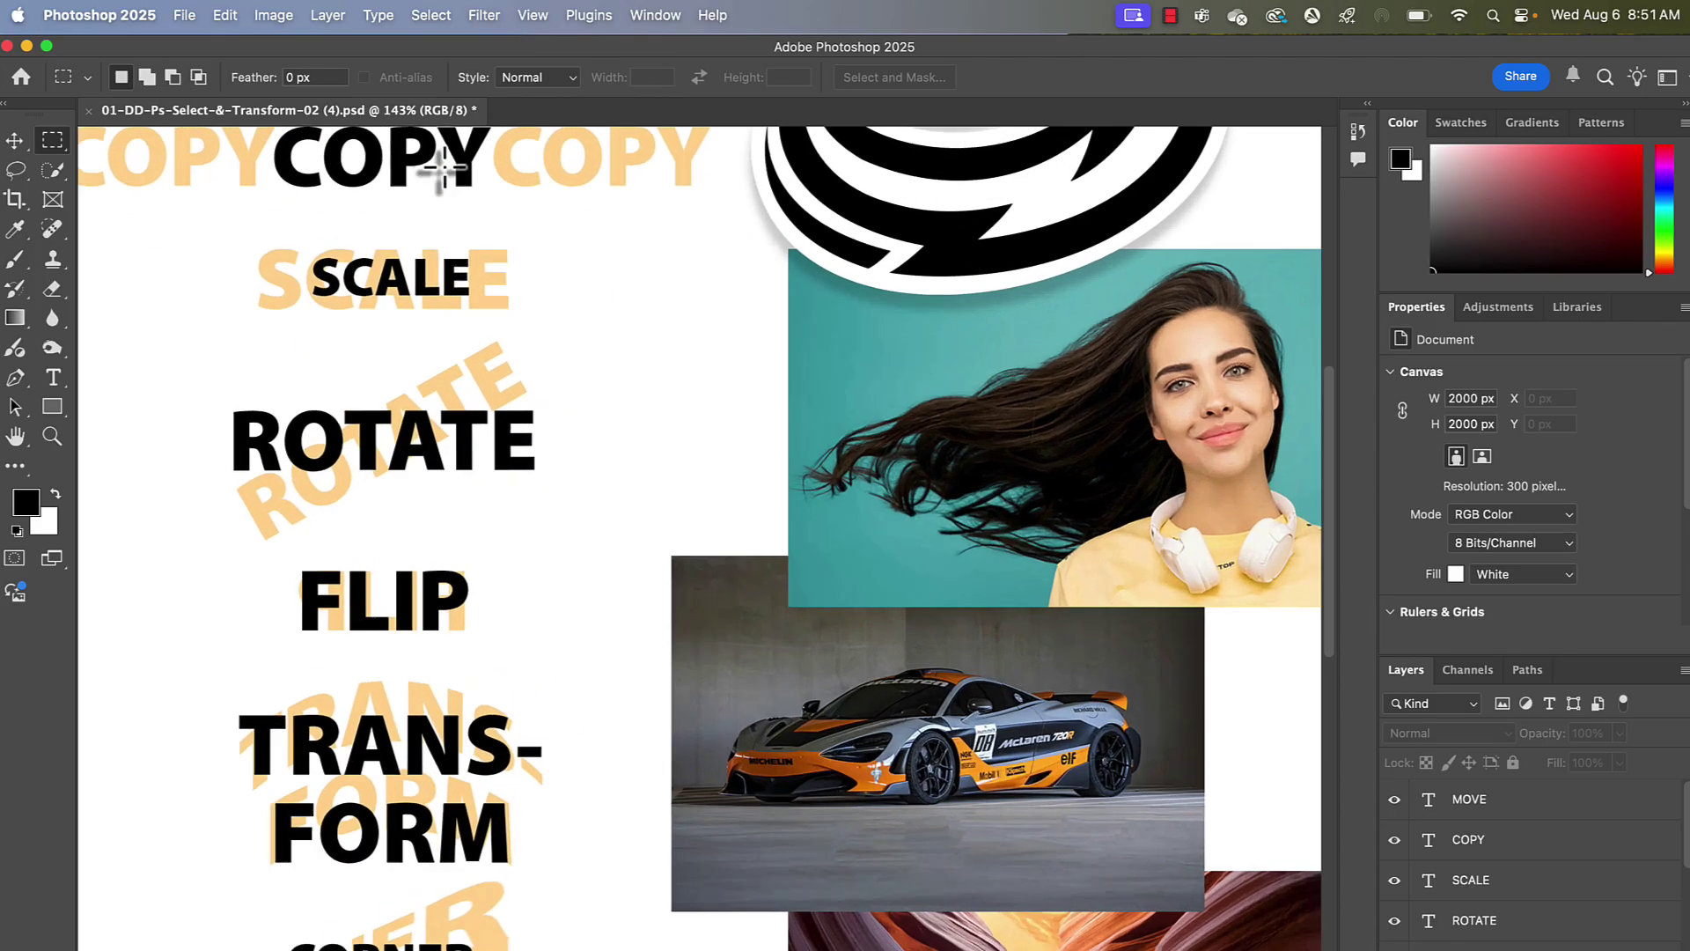
scroll(445, 167, up, 8)
key(super+plus)
key(super+plus)
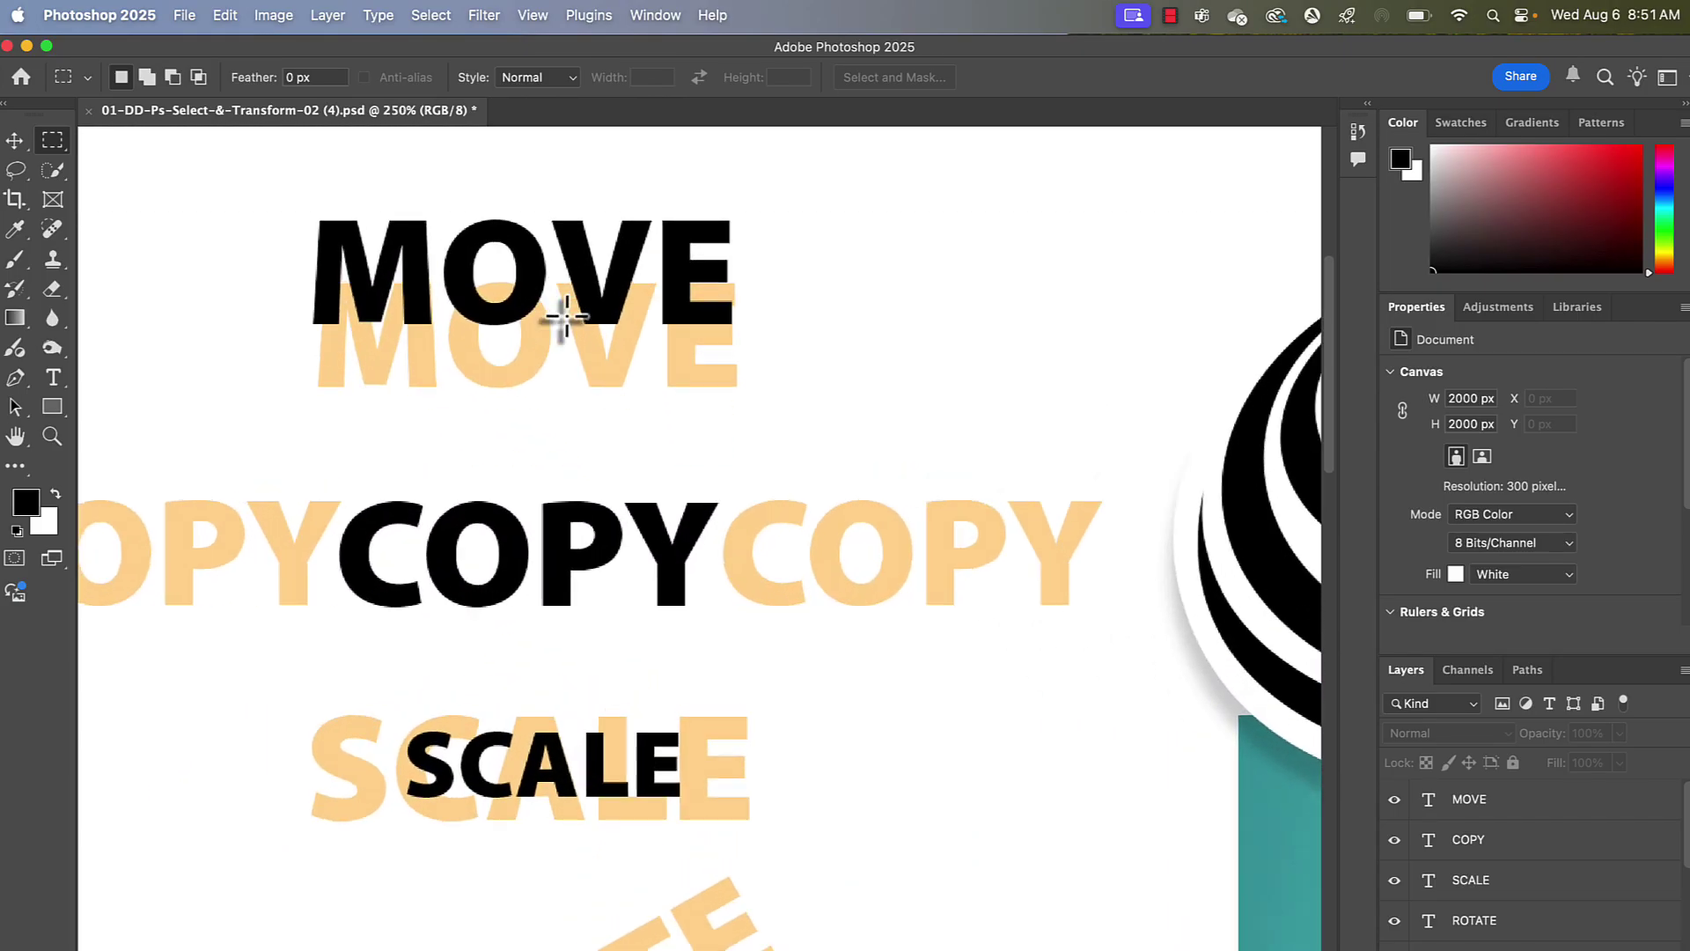
scroll(566, 317, up, 5)
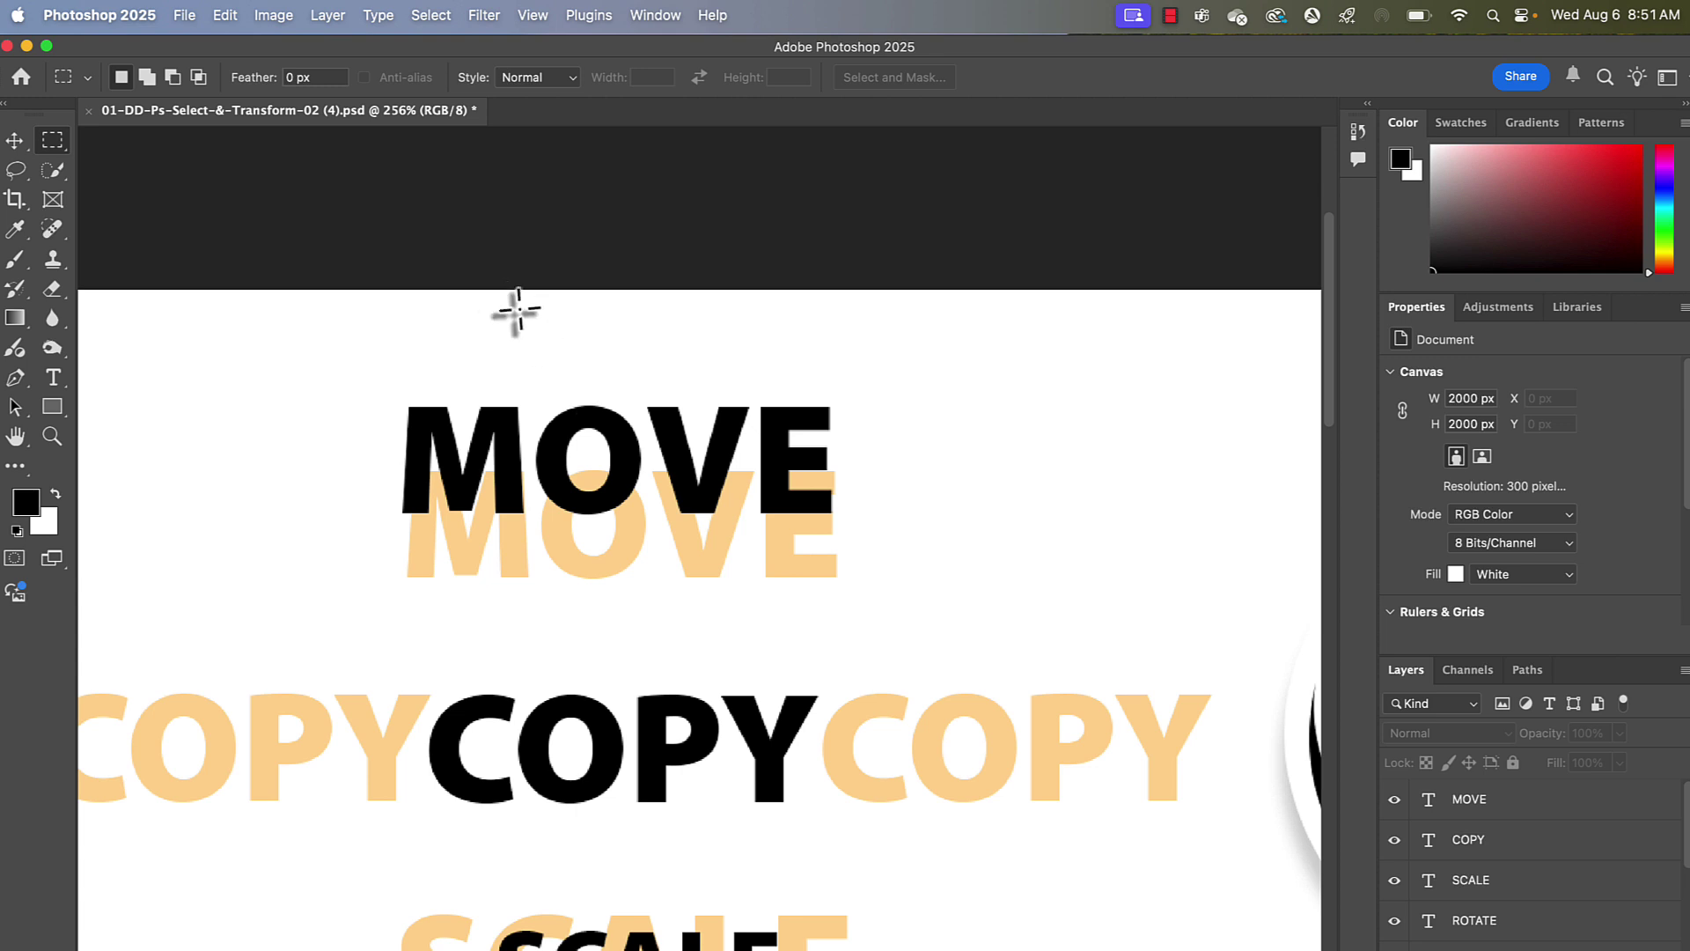
- Select the black MOVE text layer with the Move tool and compare it with Show Transform Controls off and on
key(v)
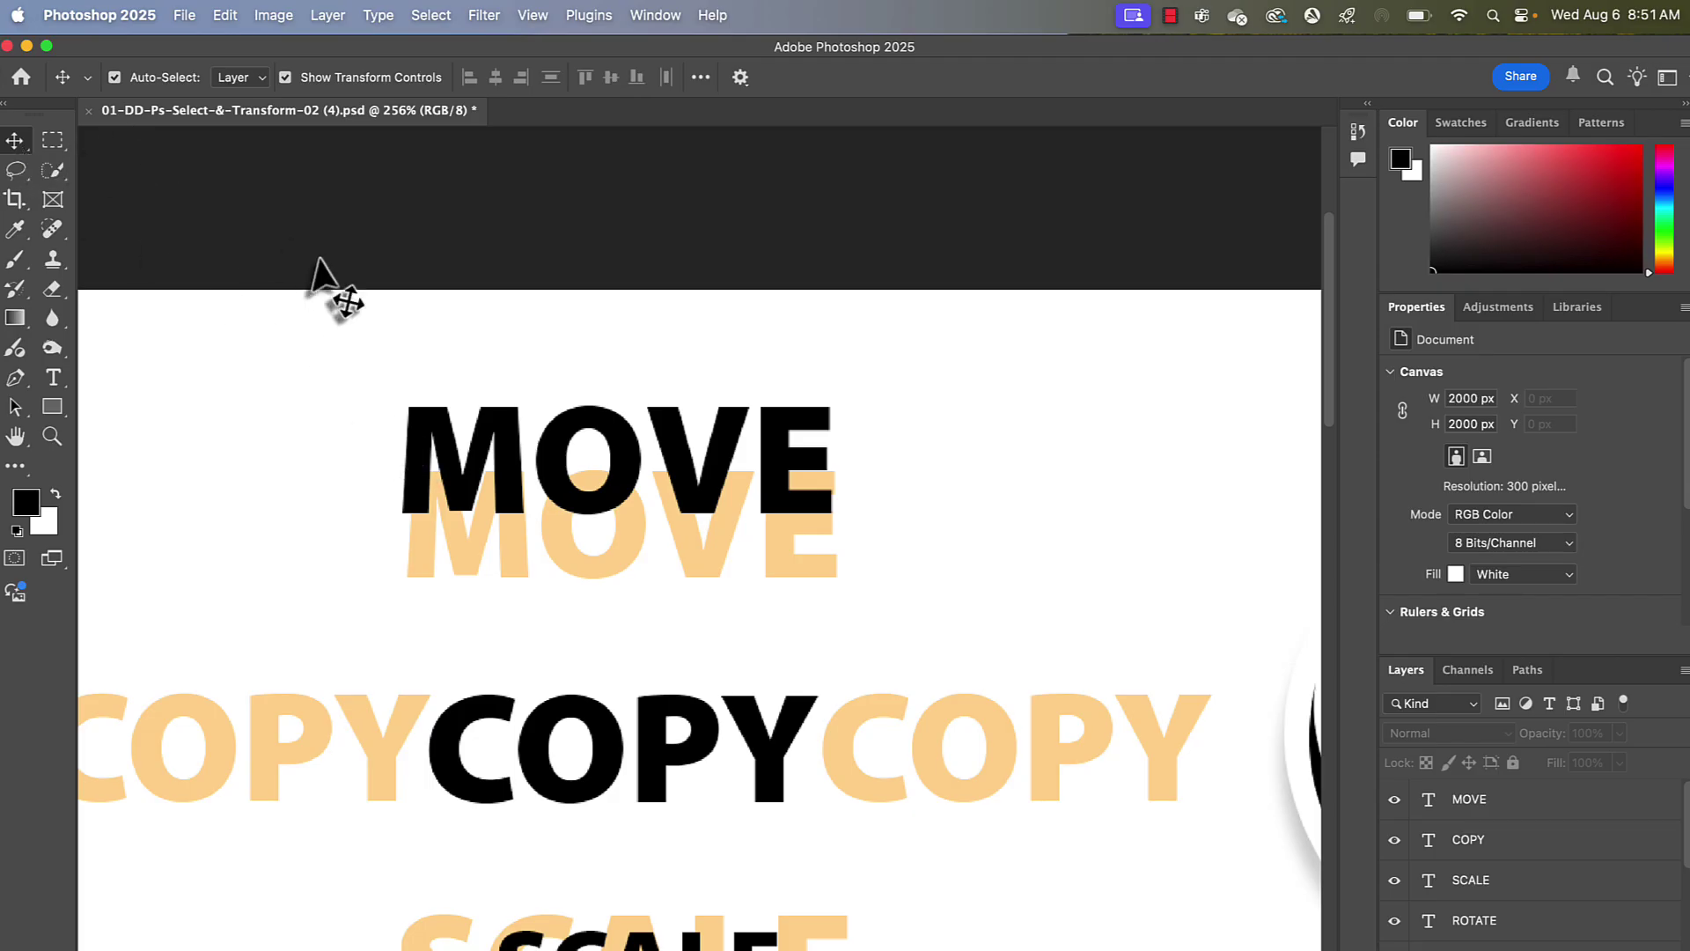
click(422, 461)
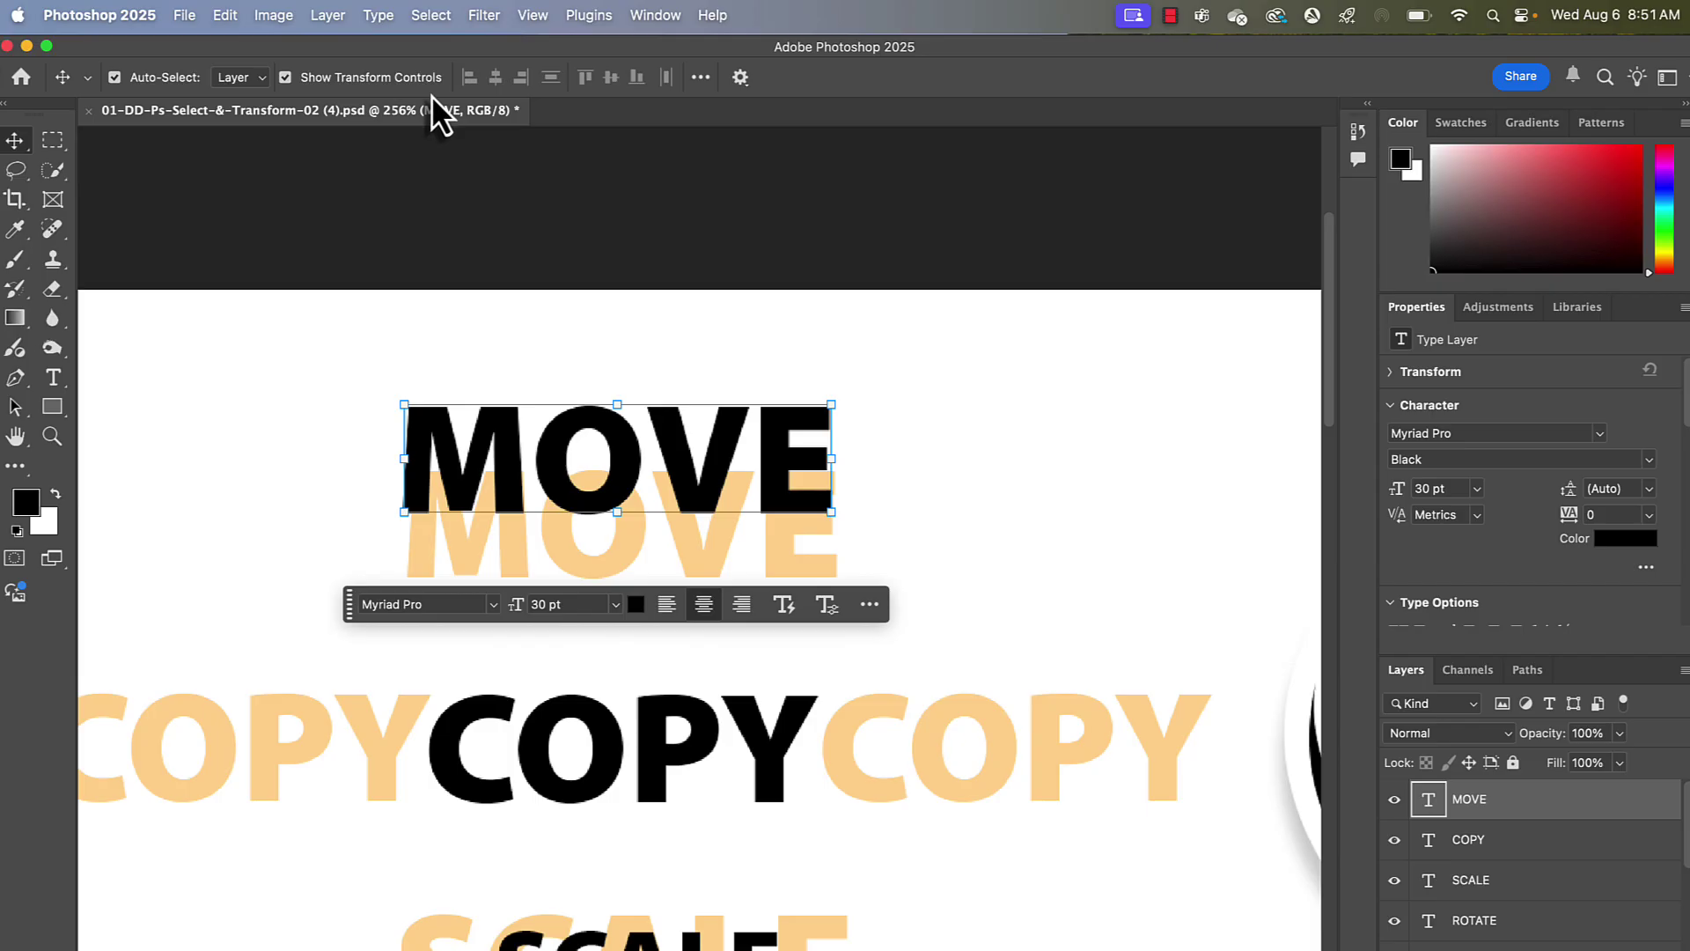
click(285, 77)
click(431, 236)
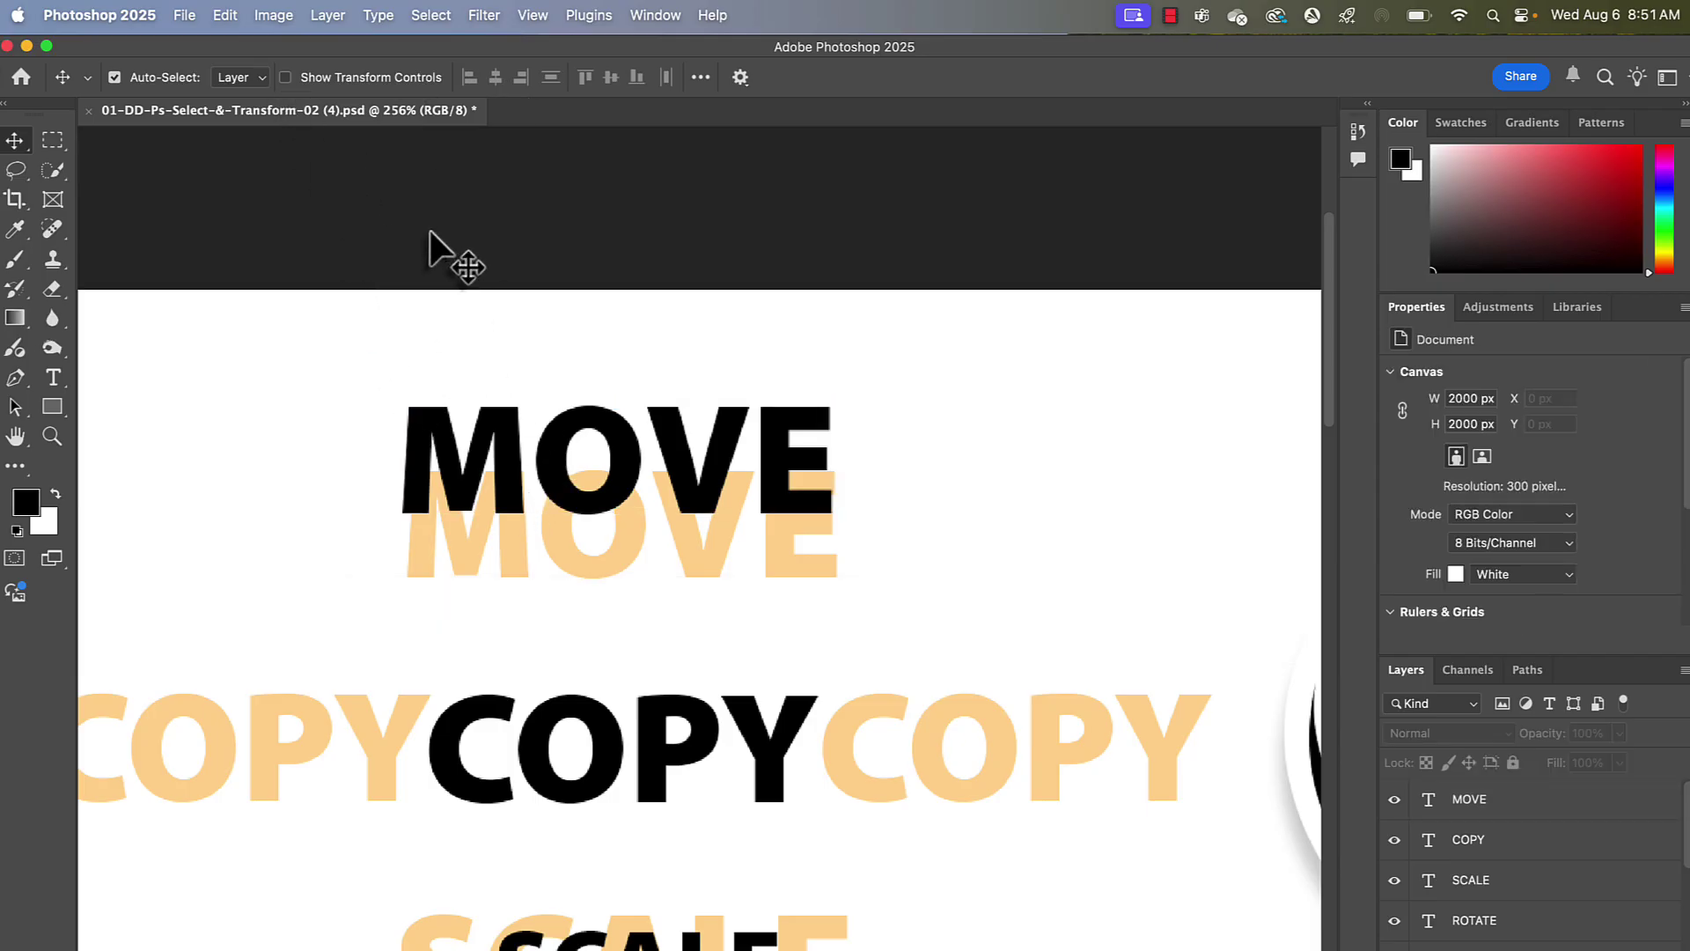
click(491, 482)
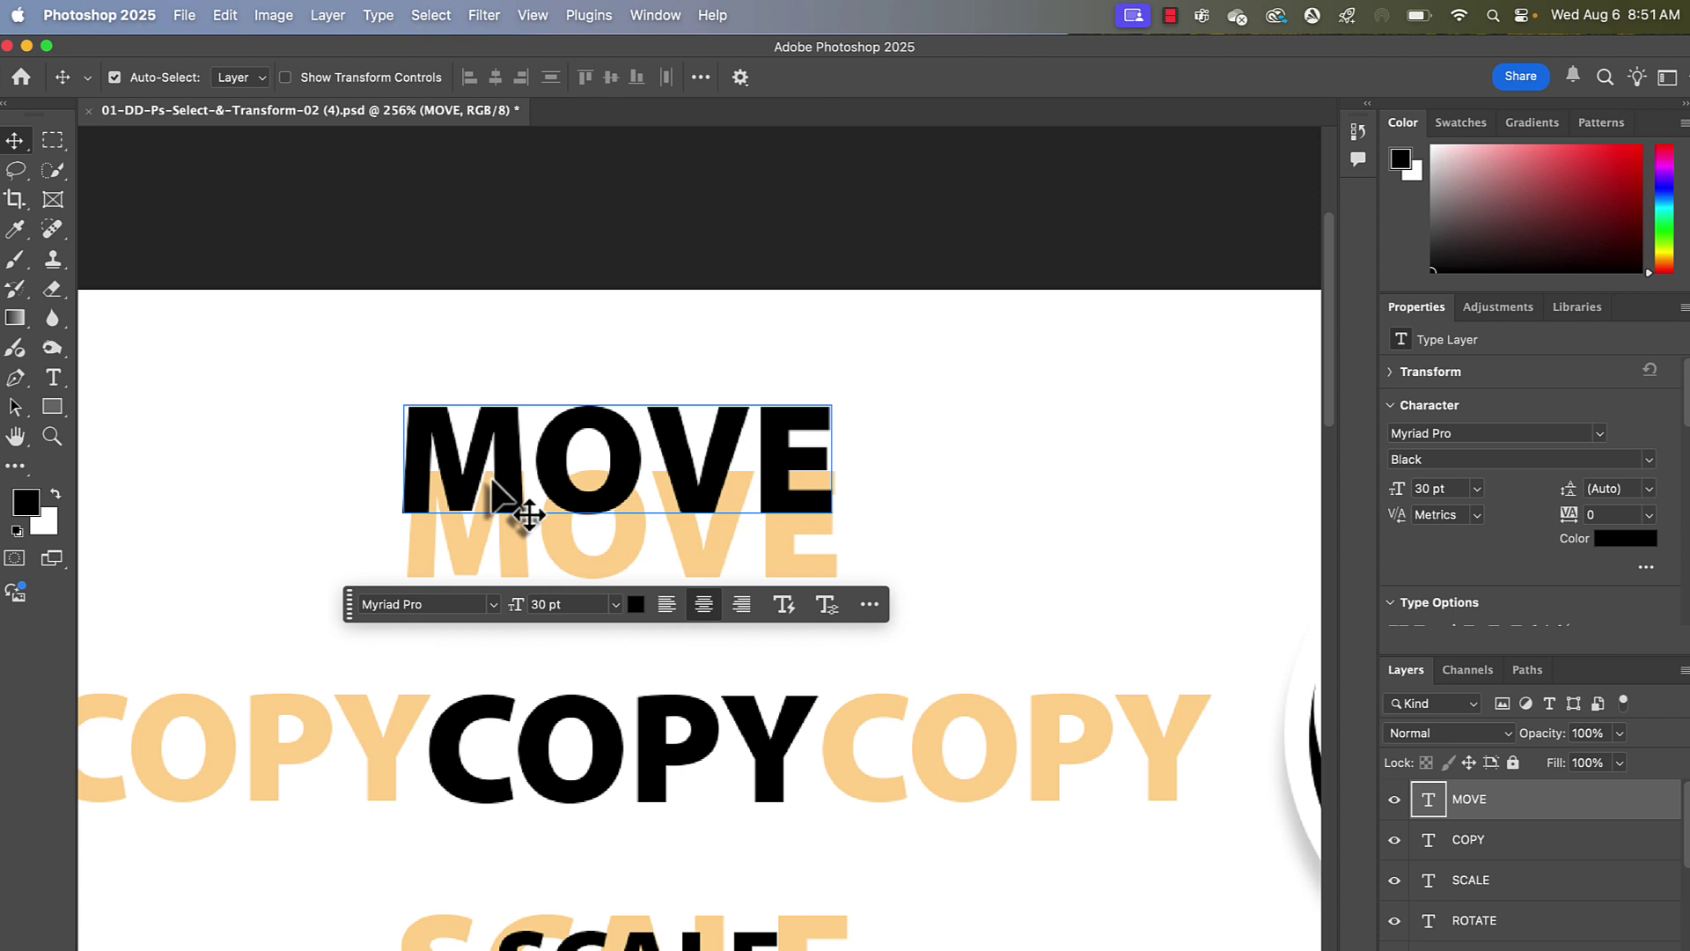
click(285, 78)
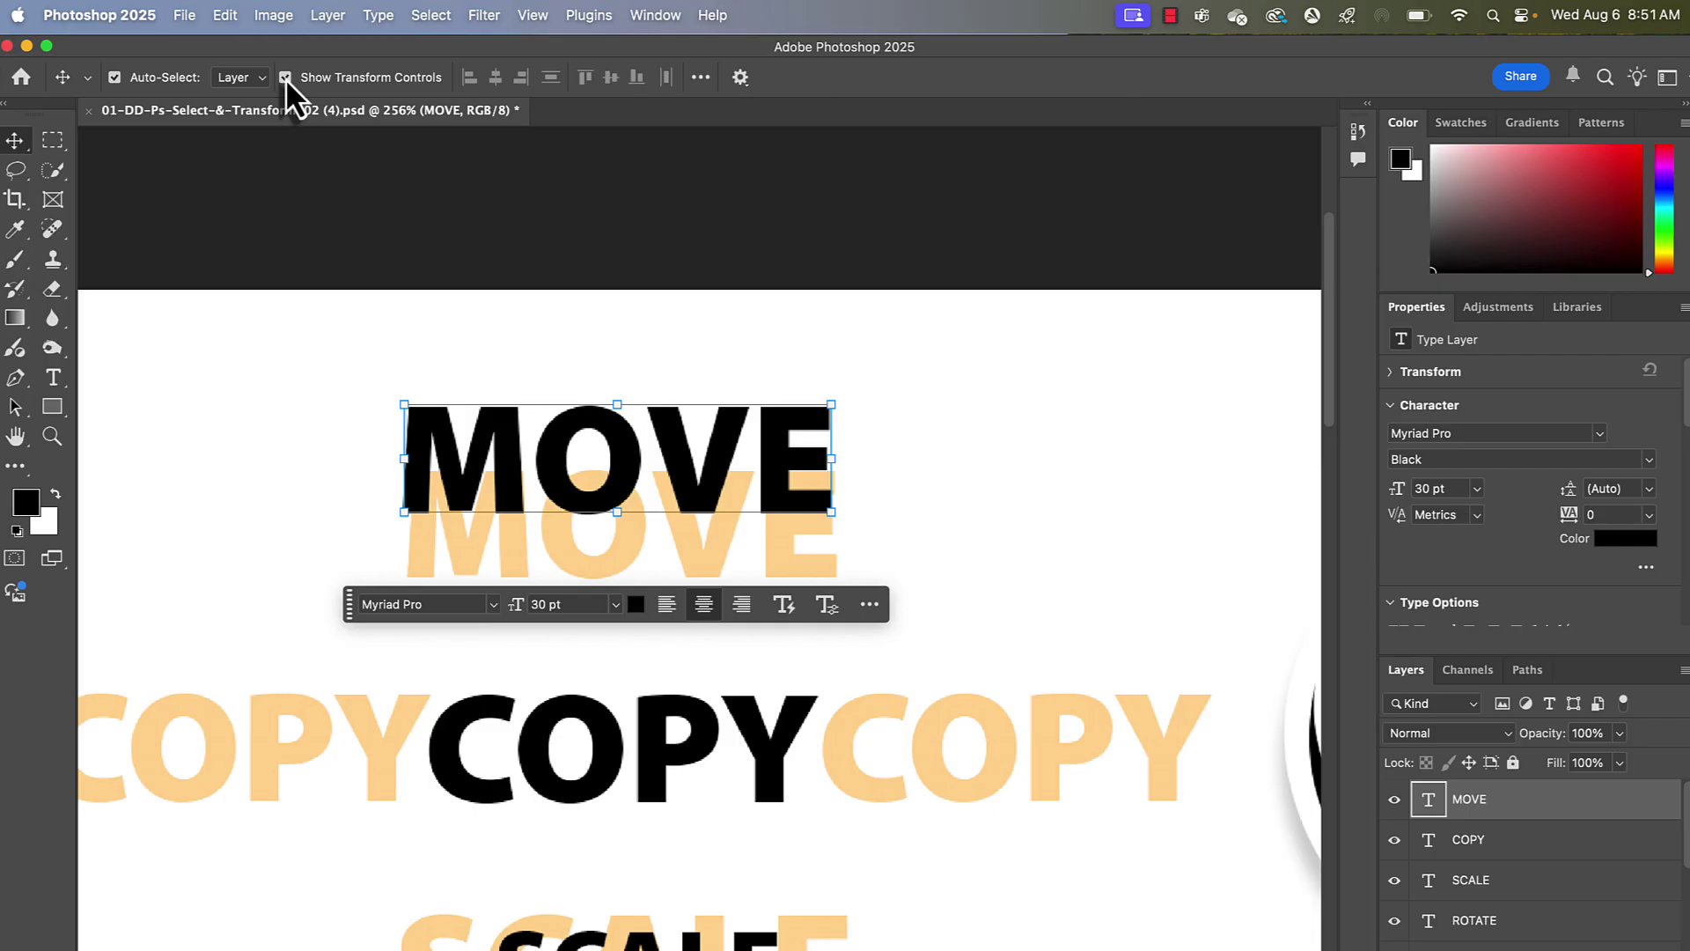
- Move the black MOVE text so that it covers its orange target text
click(376, 294)
drag(504, 479, 565, 551)
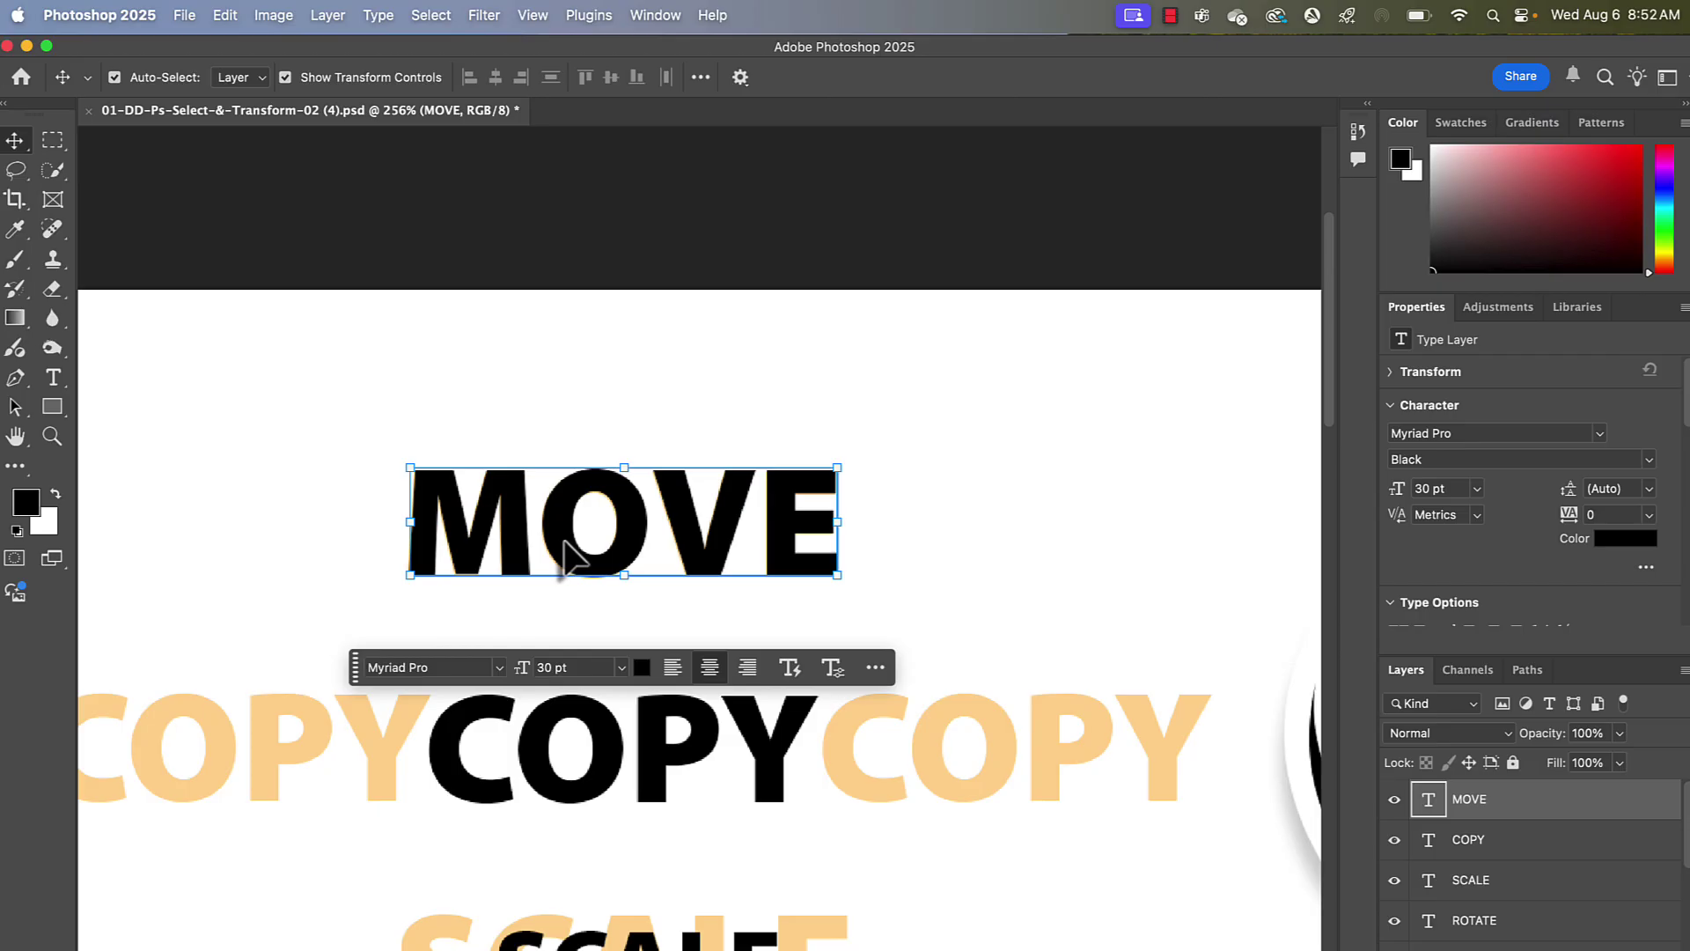
- Open and dismiss the font list in the contextual task bar, and hide the bar with the MOVE text selected
click(449, 670)
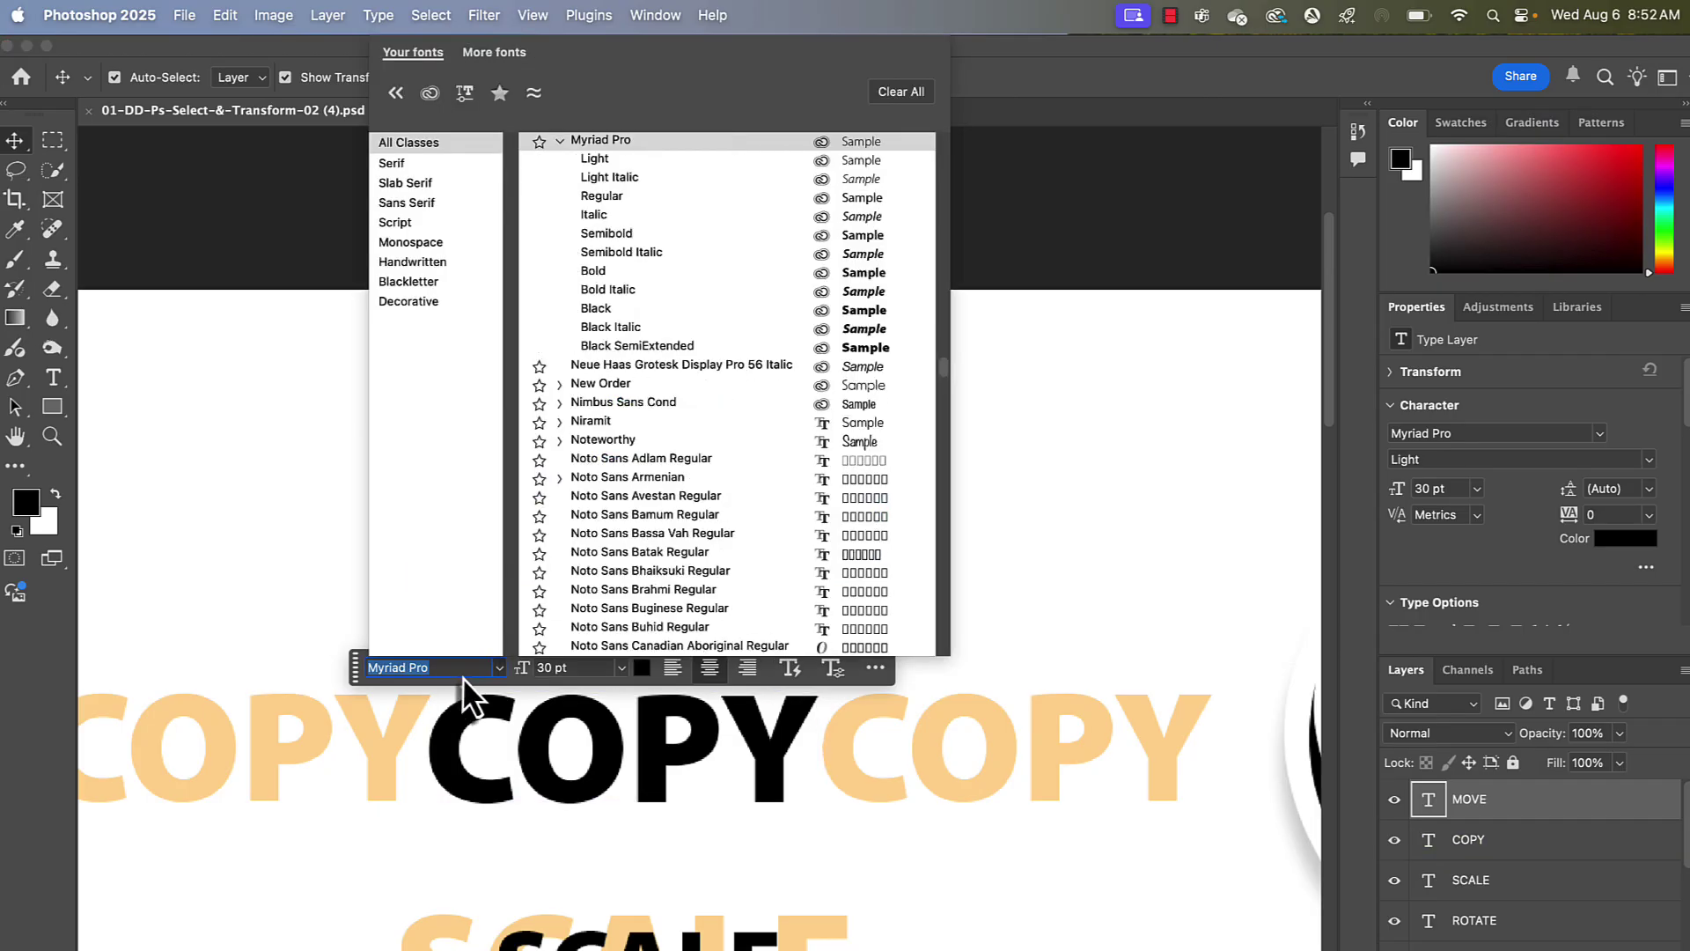
click(316, 581)
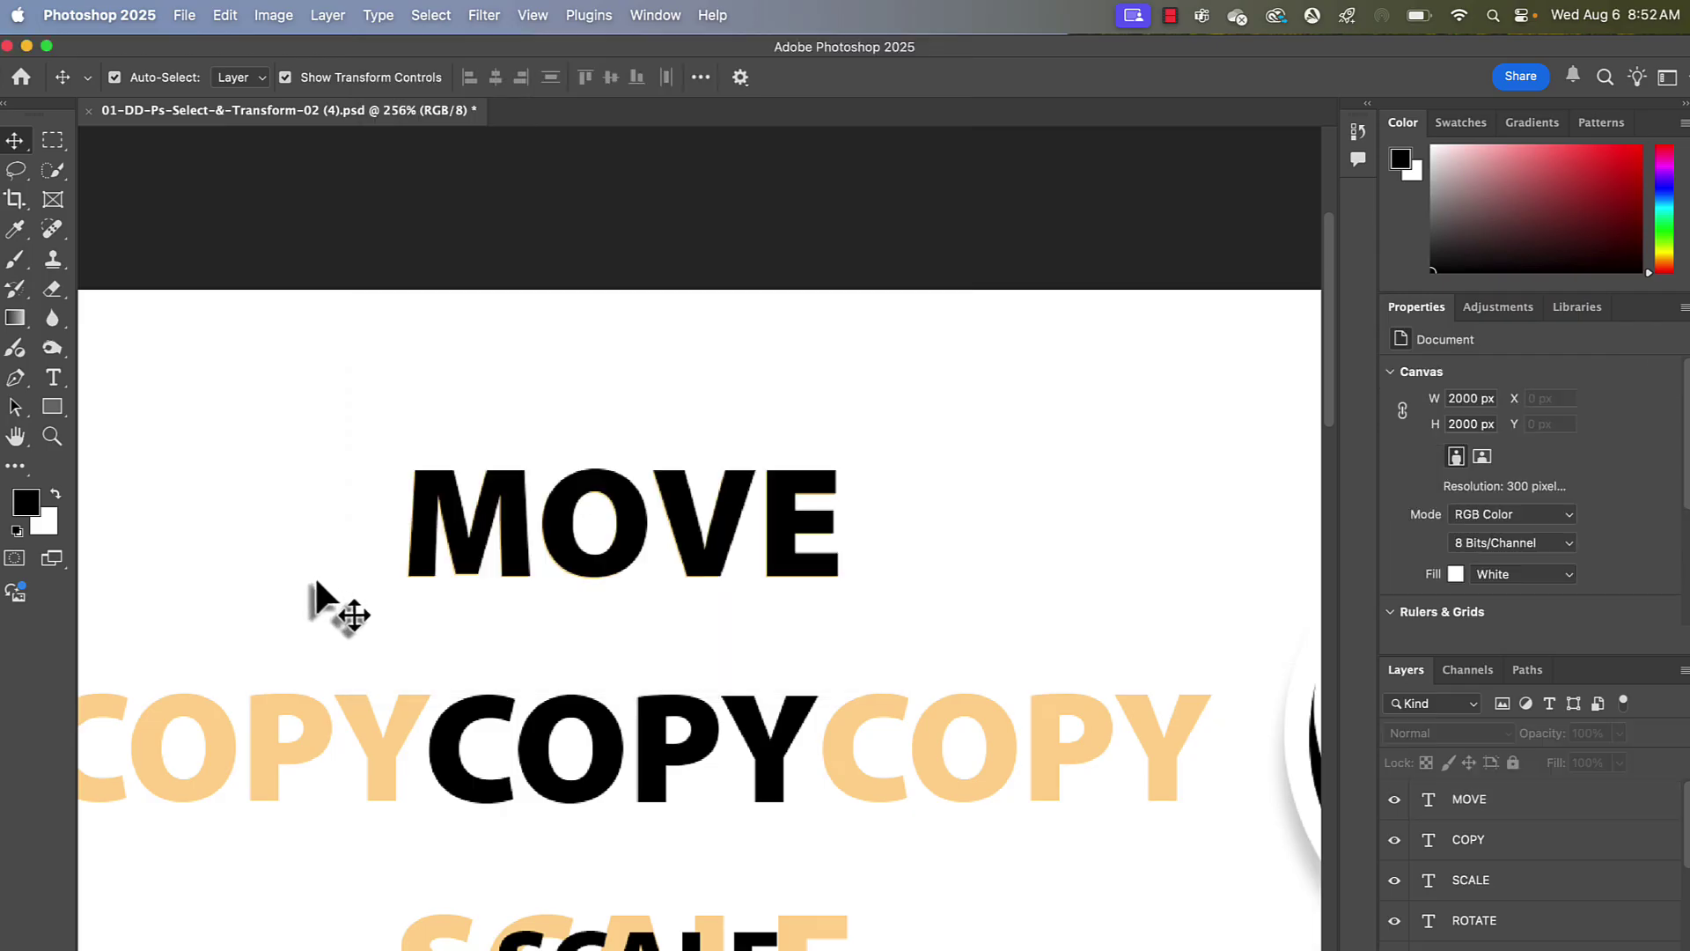
click(430, 556)
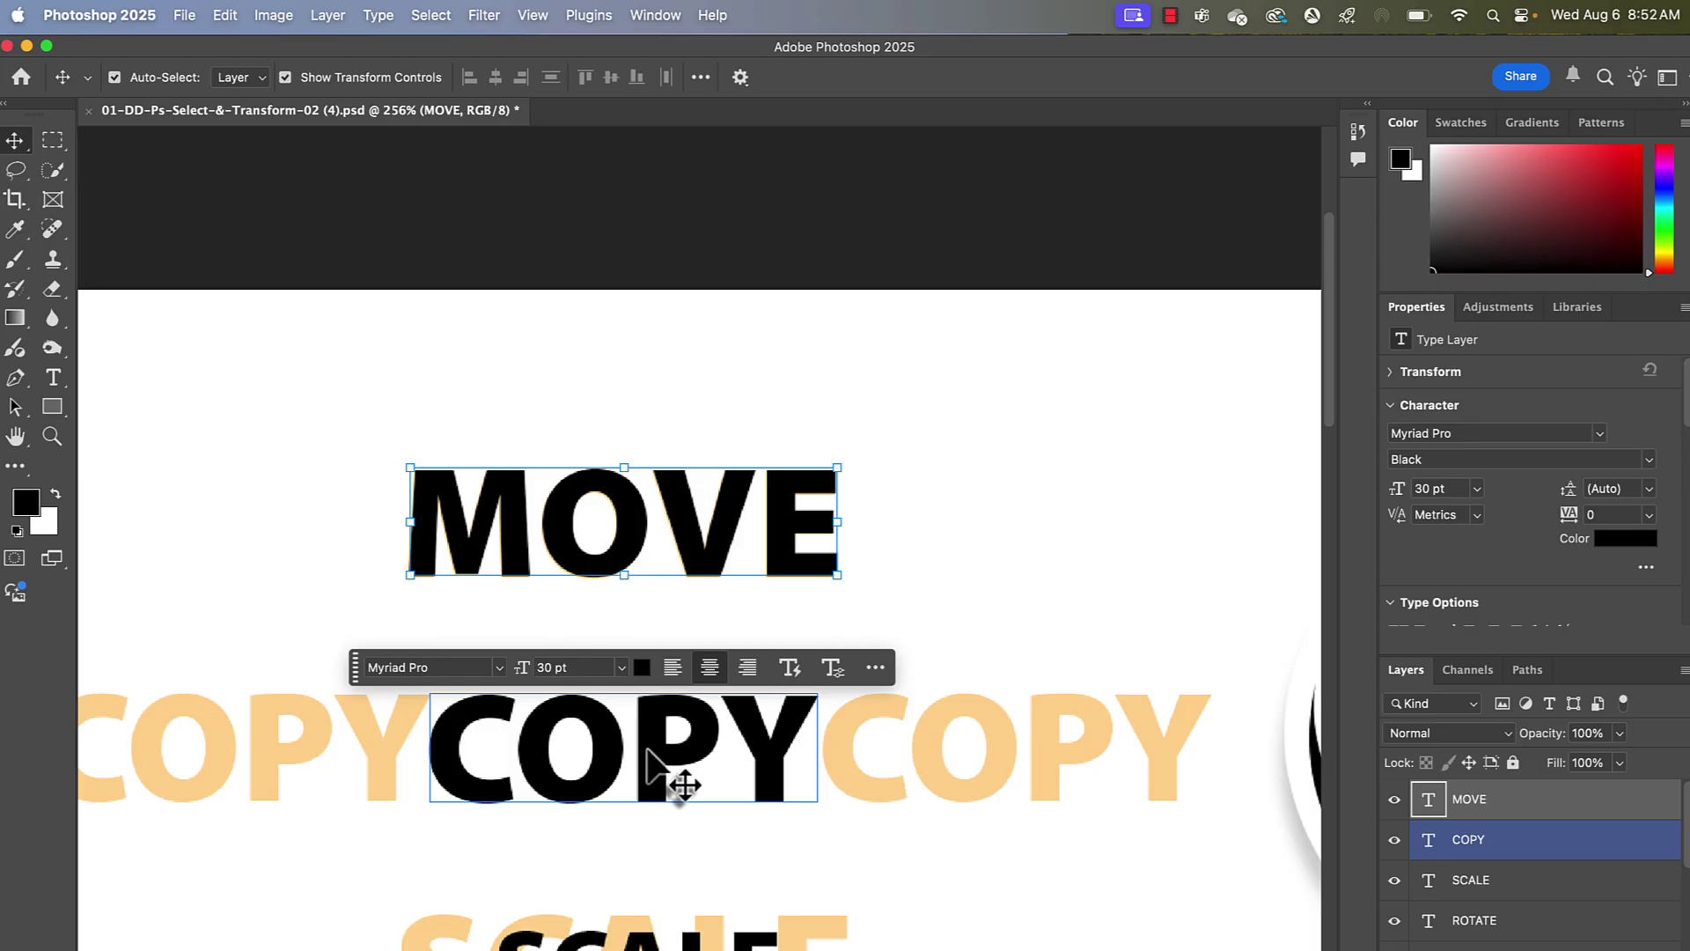
click(875, 669)
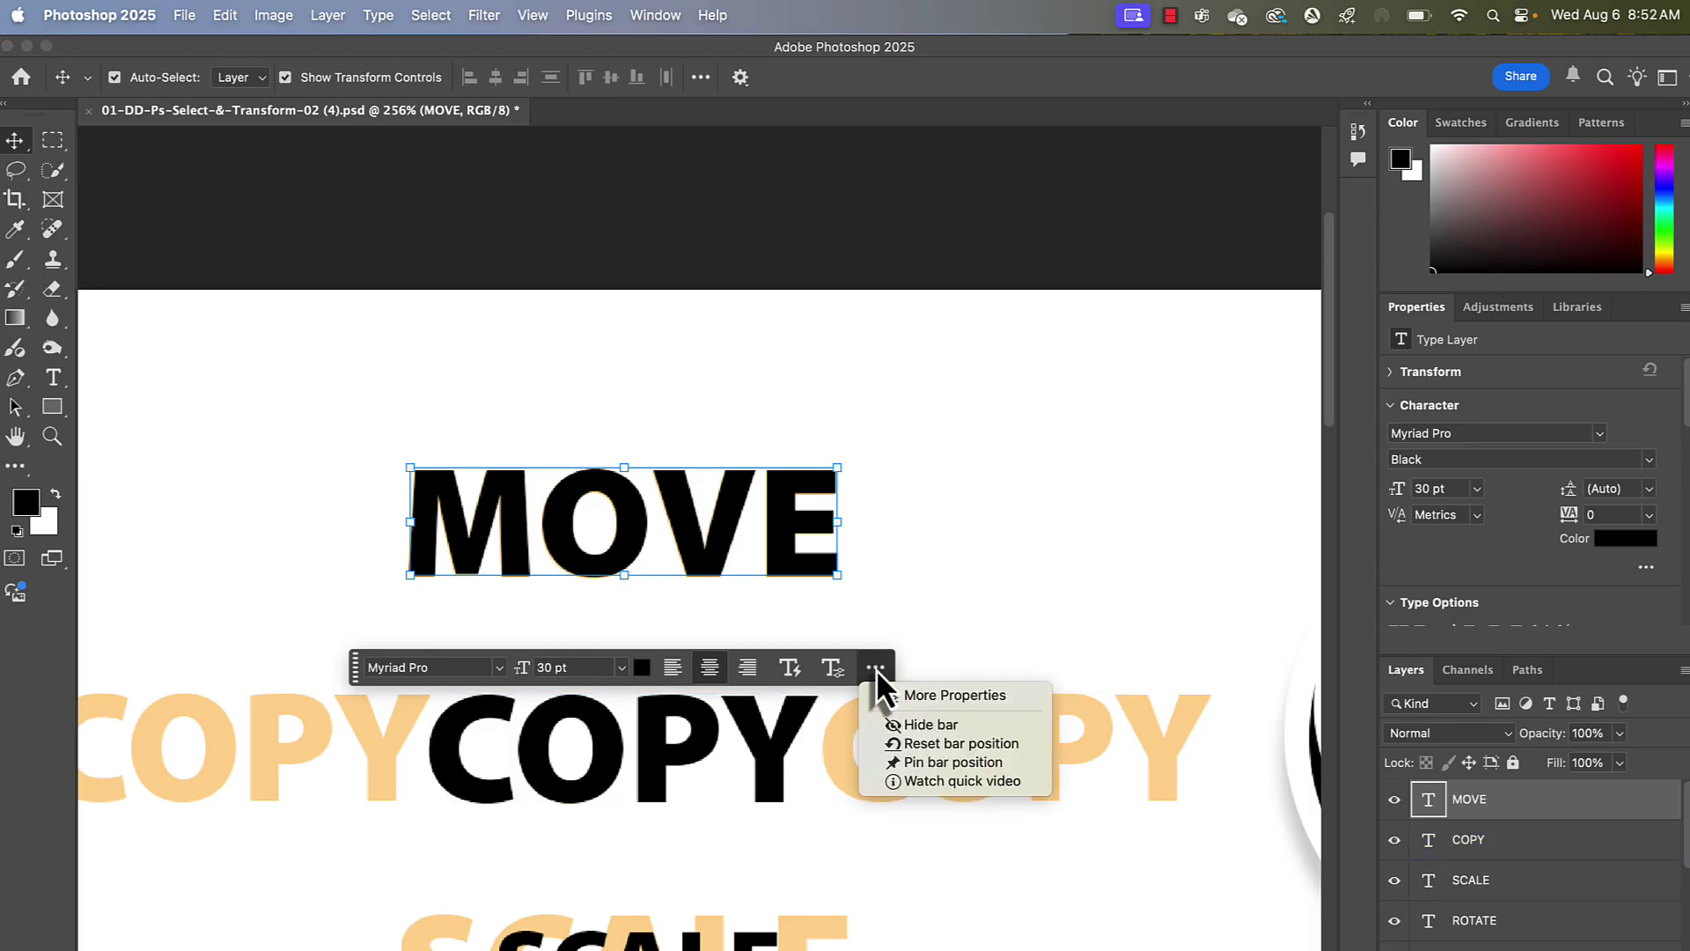
click(928, 730)
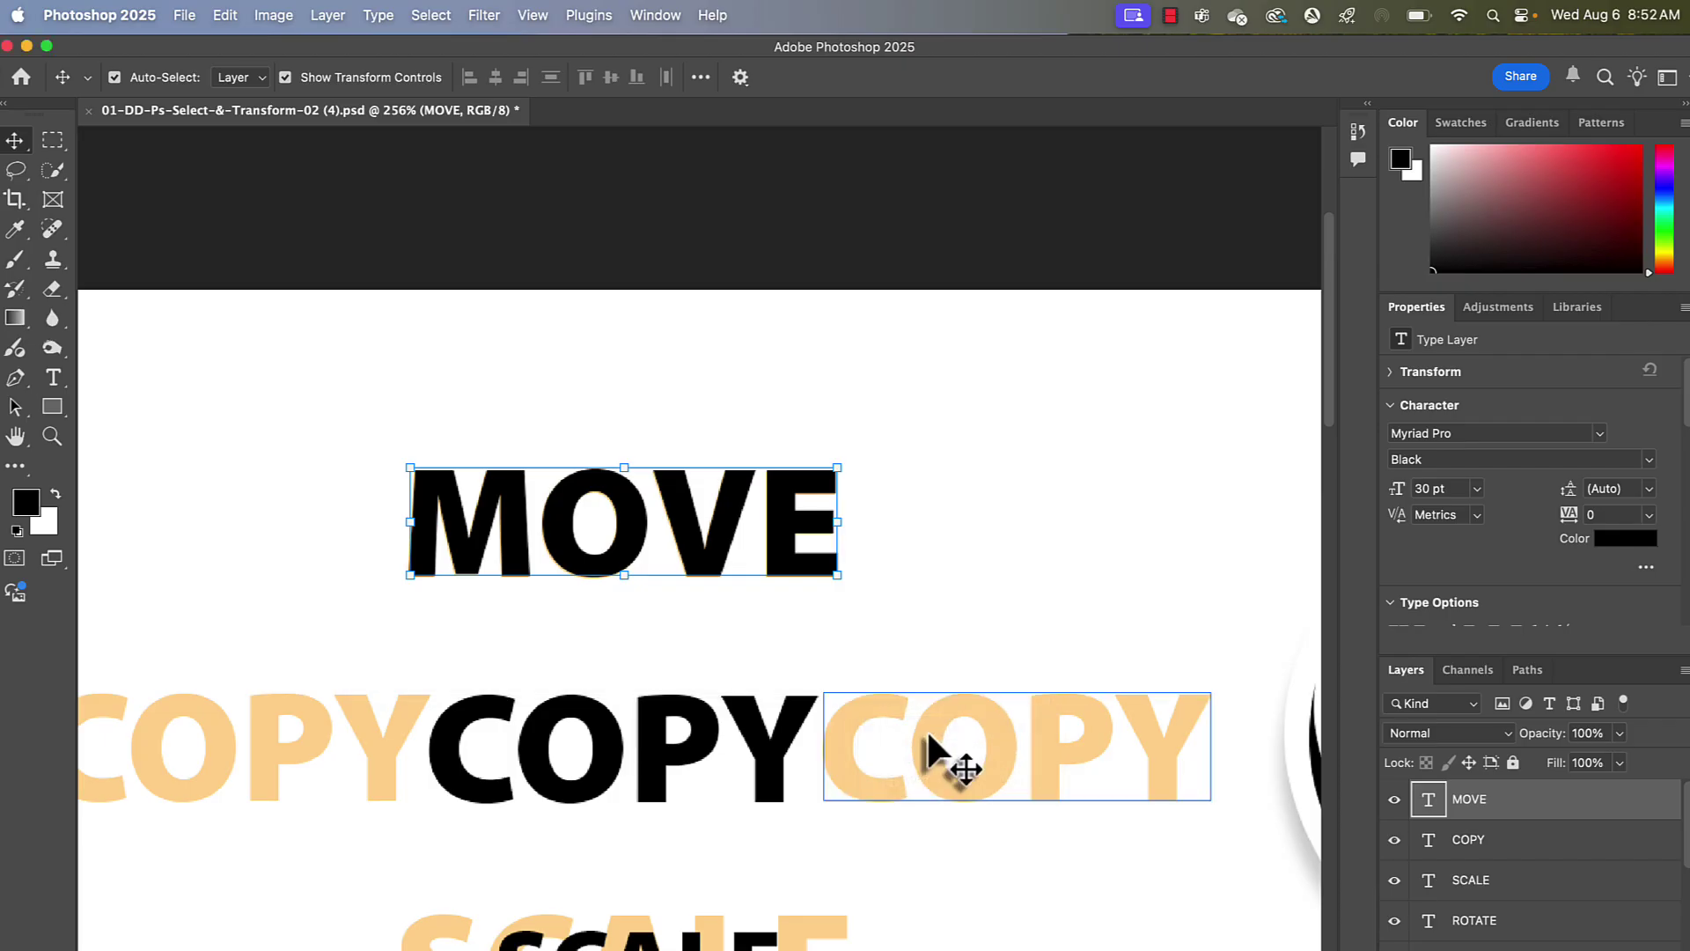
- Move the black COPY text over the left orange COPY target
scroll(554, 633, down, 5)
scroll(555, 633, left, 1)
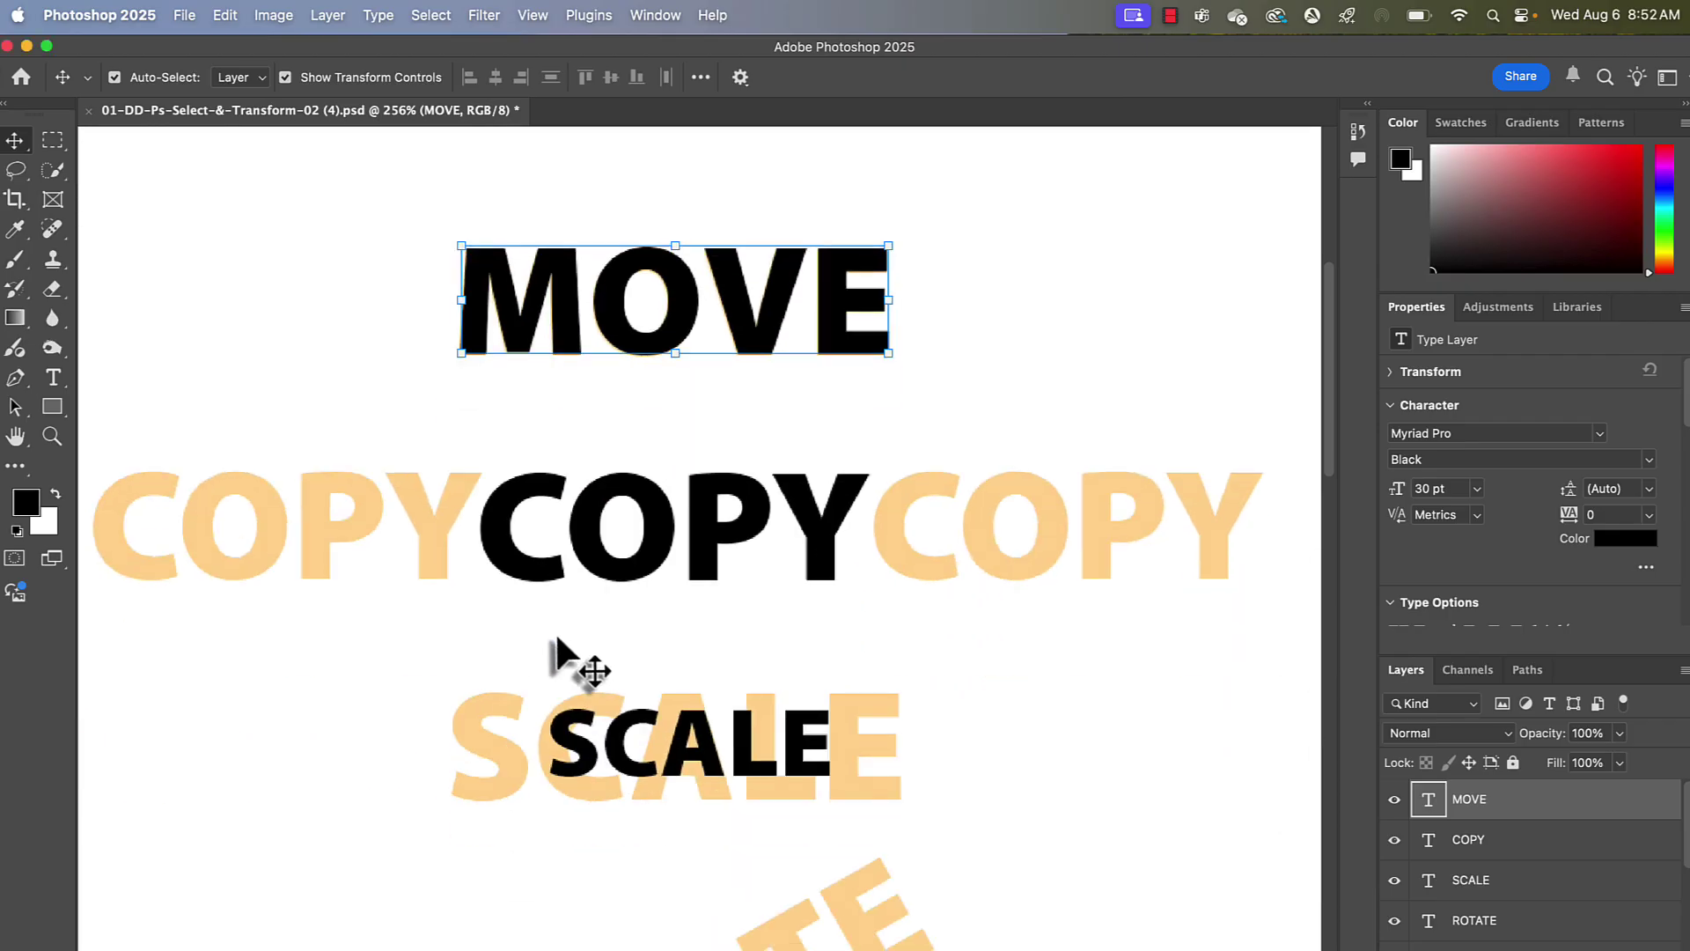
click(567, 553)
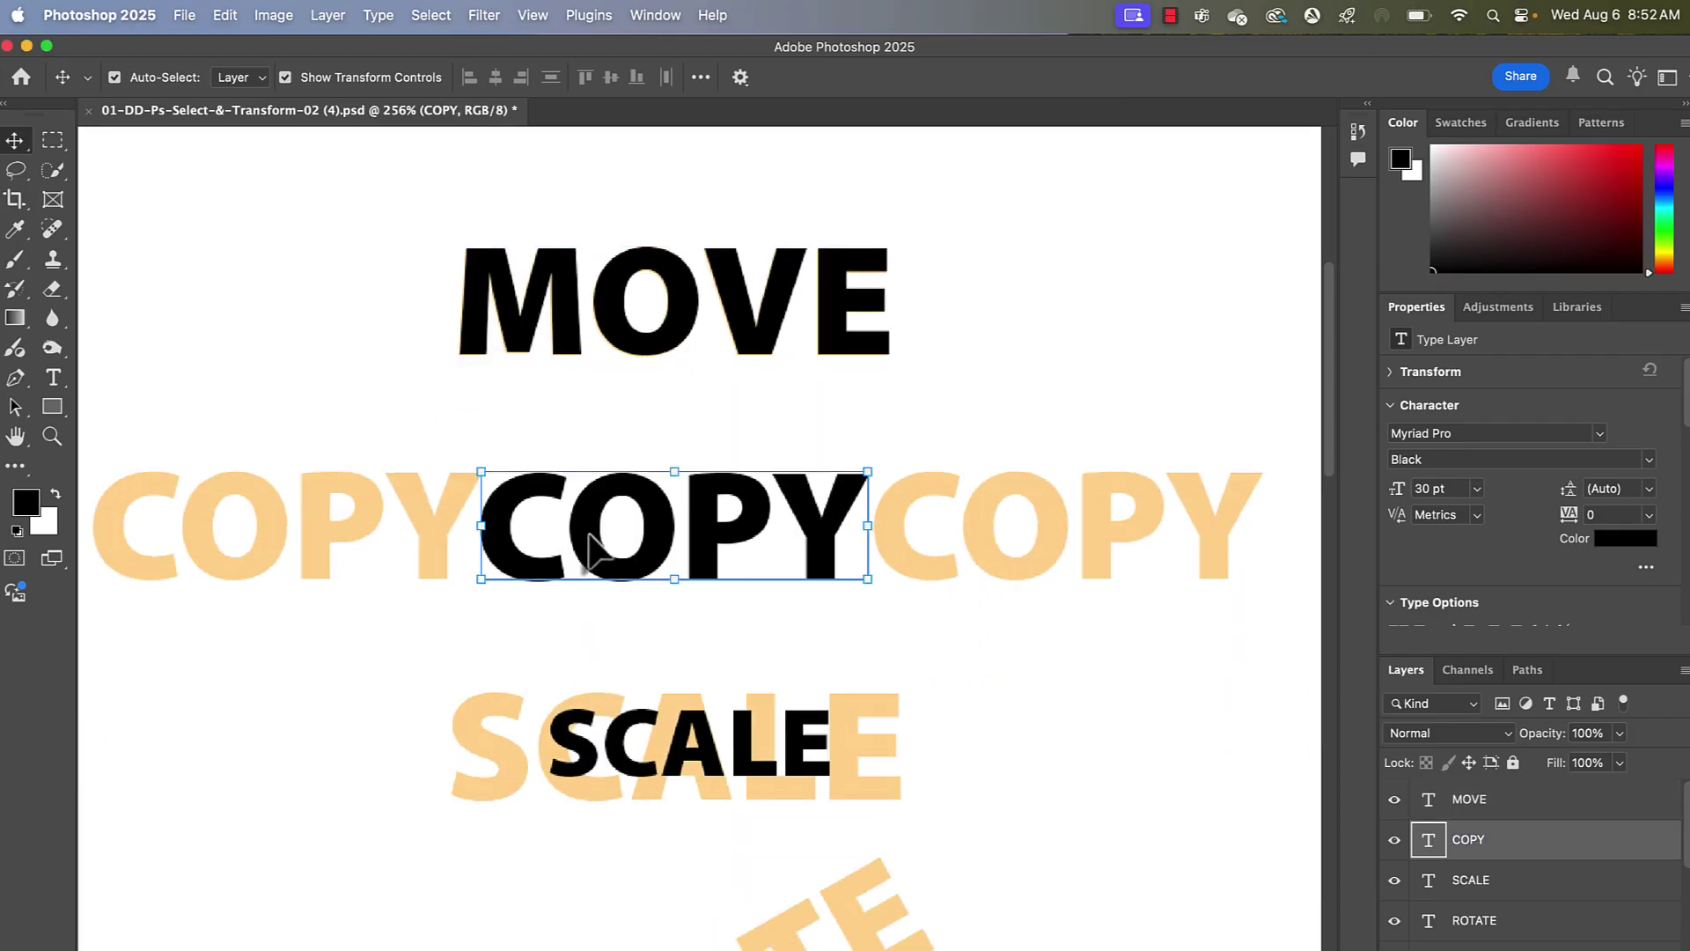
drag(660, 555, 275, 533)
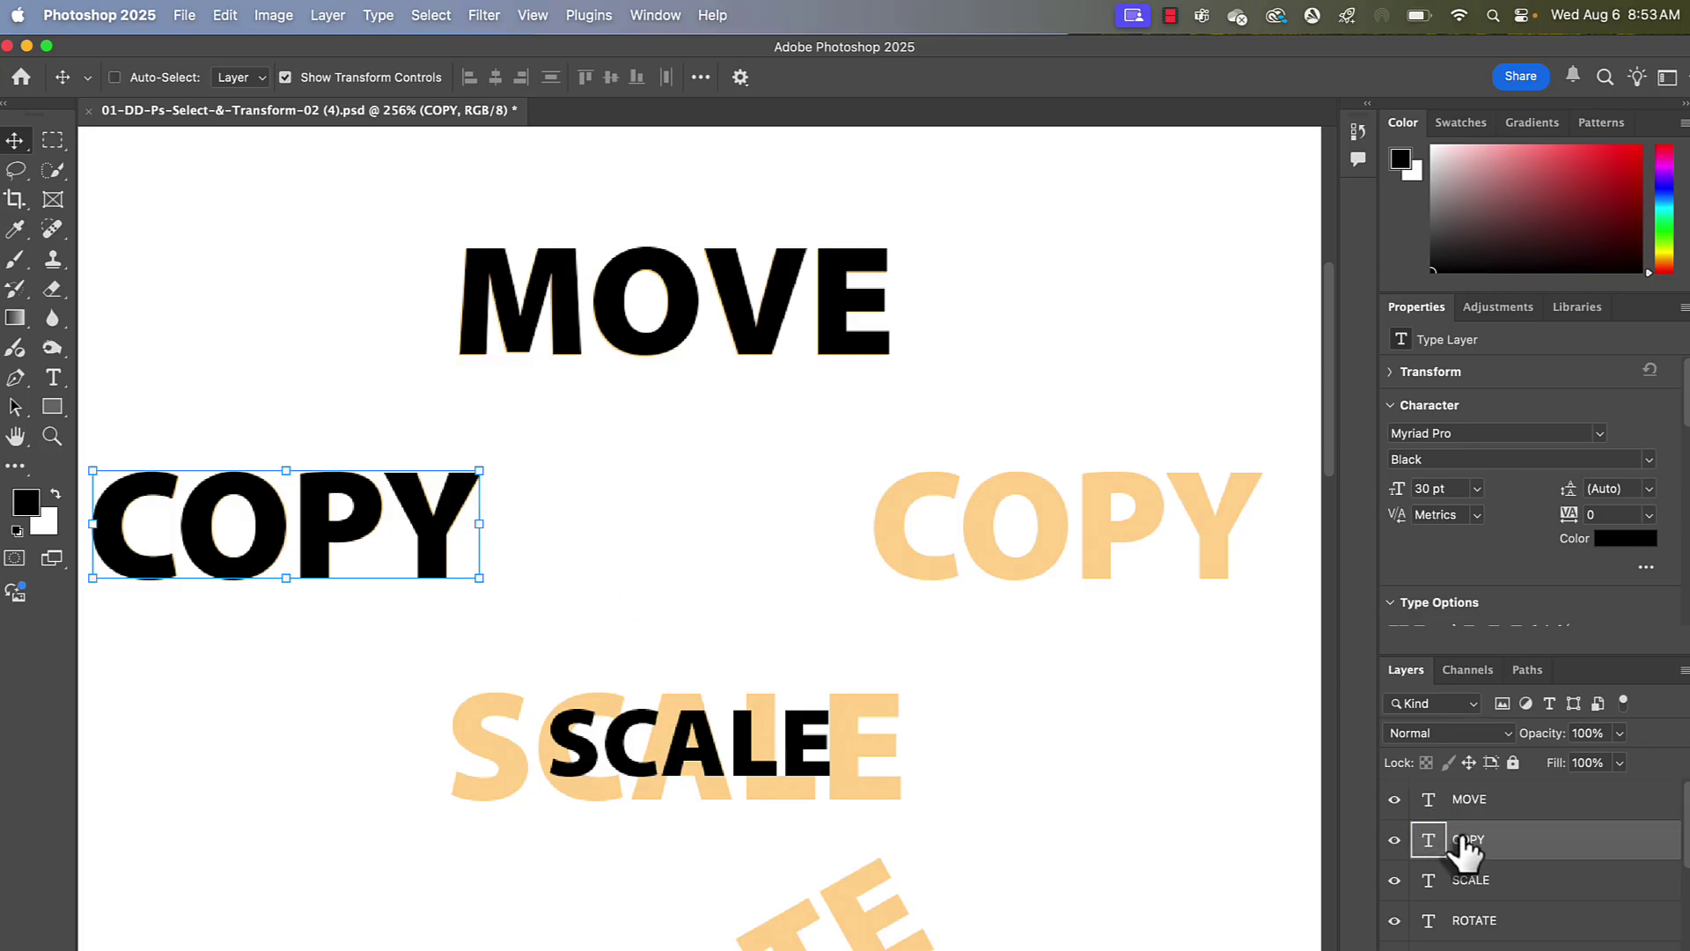
- Try duplicating the COPY layer in place and shifting the duplicate slightly down, and undo it
key(super+j)
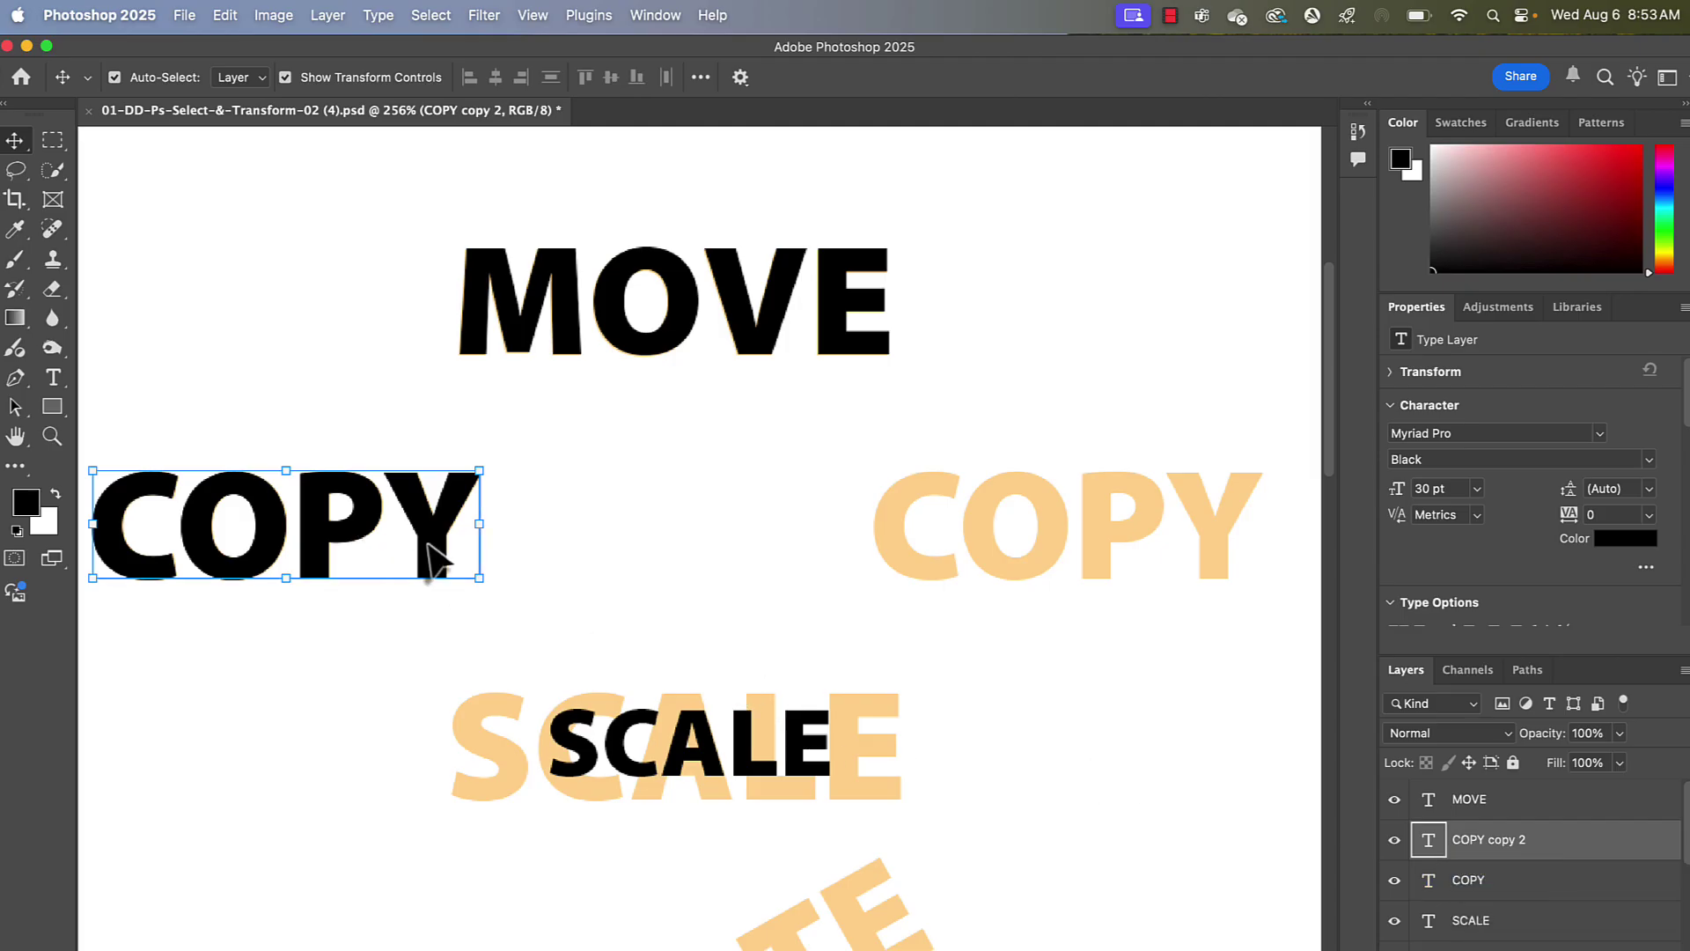
drag(435, 555, 450, 608)
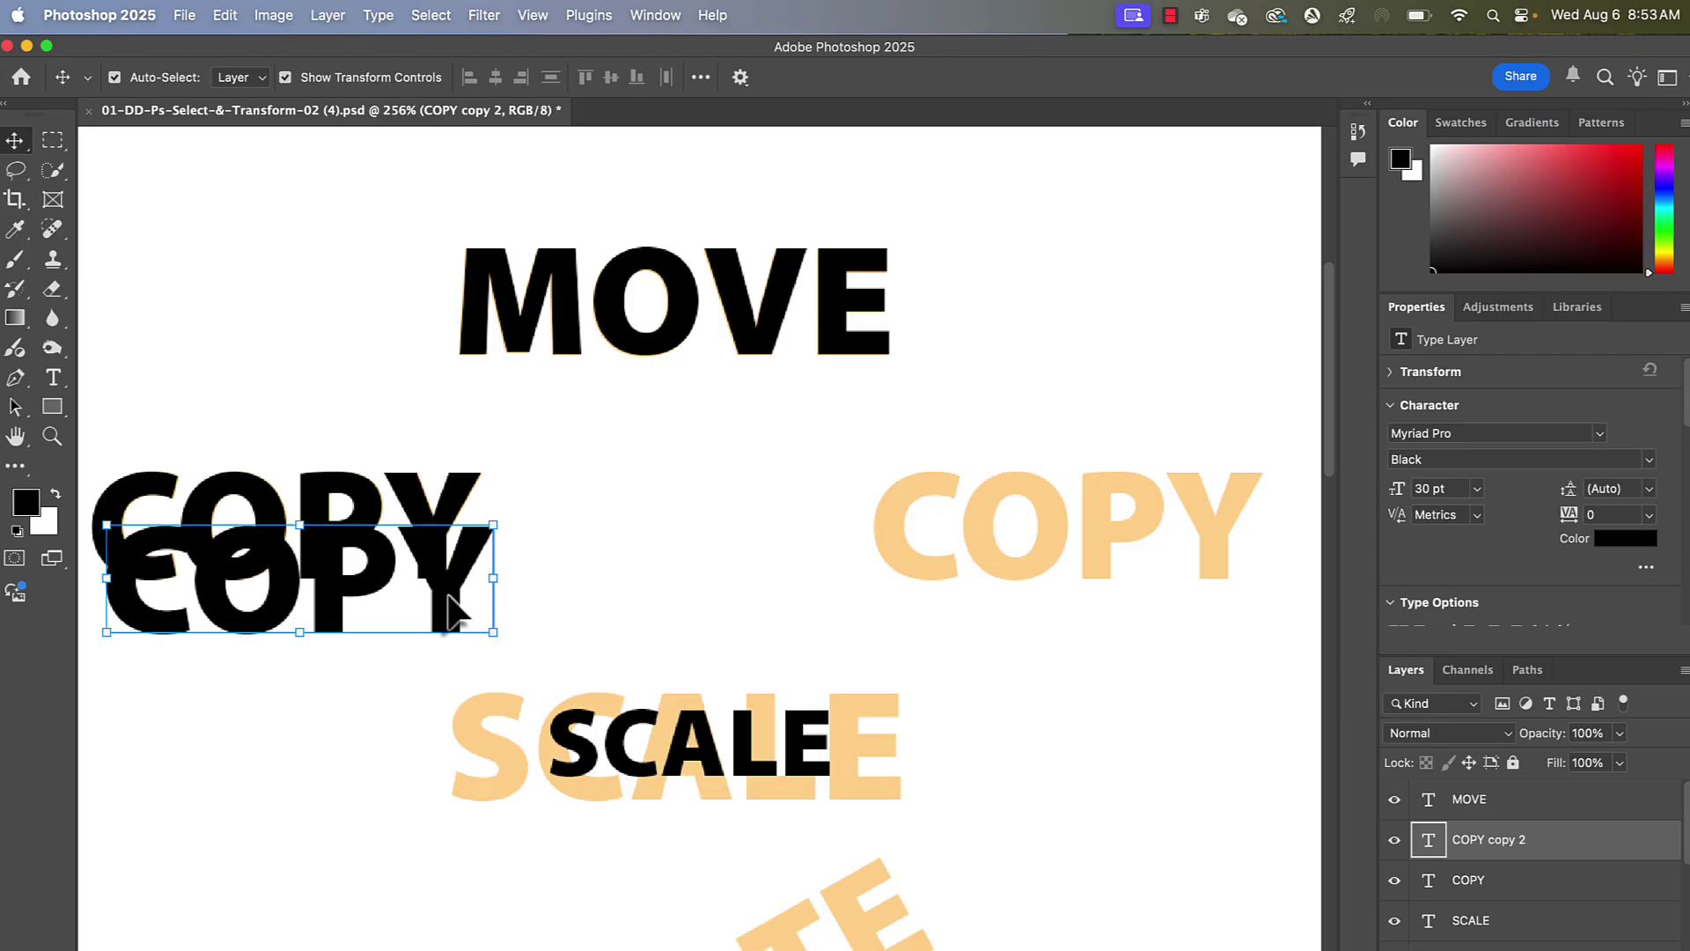
key(super+z)
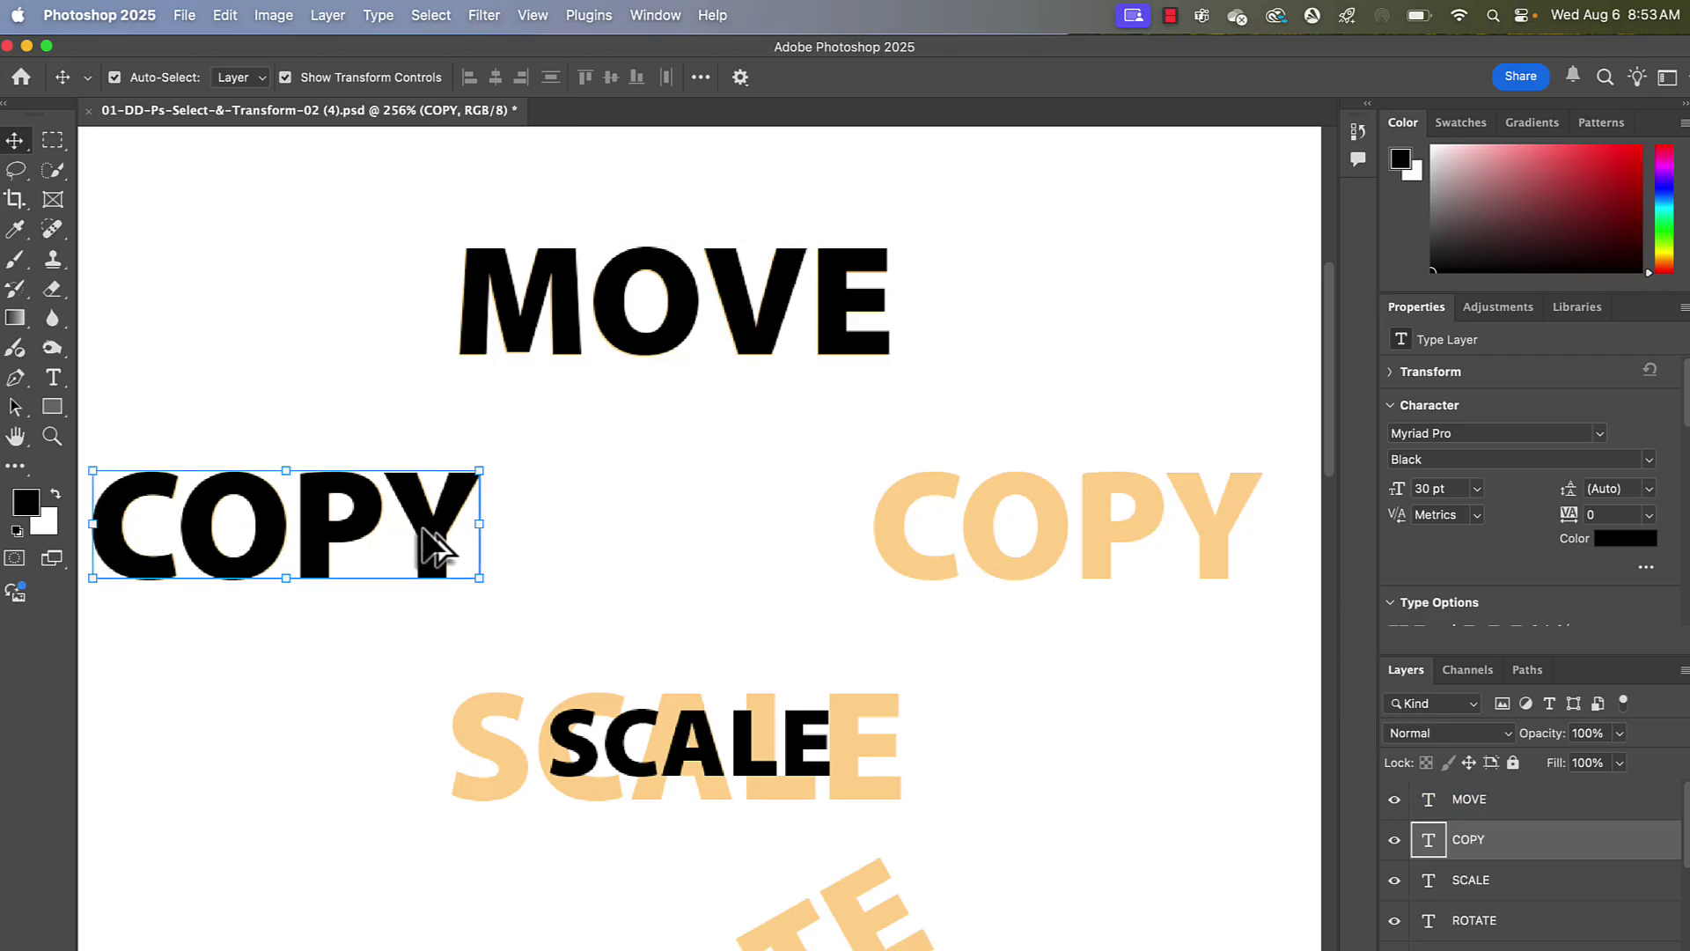
- Duplicate the black COPY text directly onto the right orange COPY target
alt+drag(408, 490, 1181, 479)
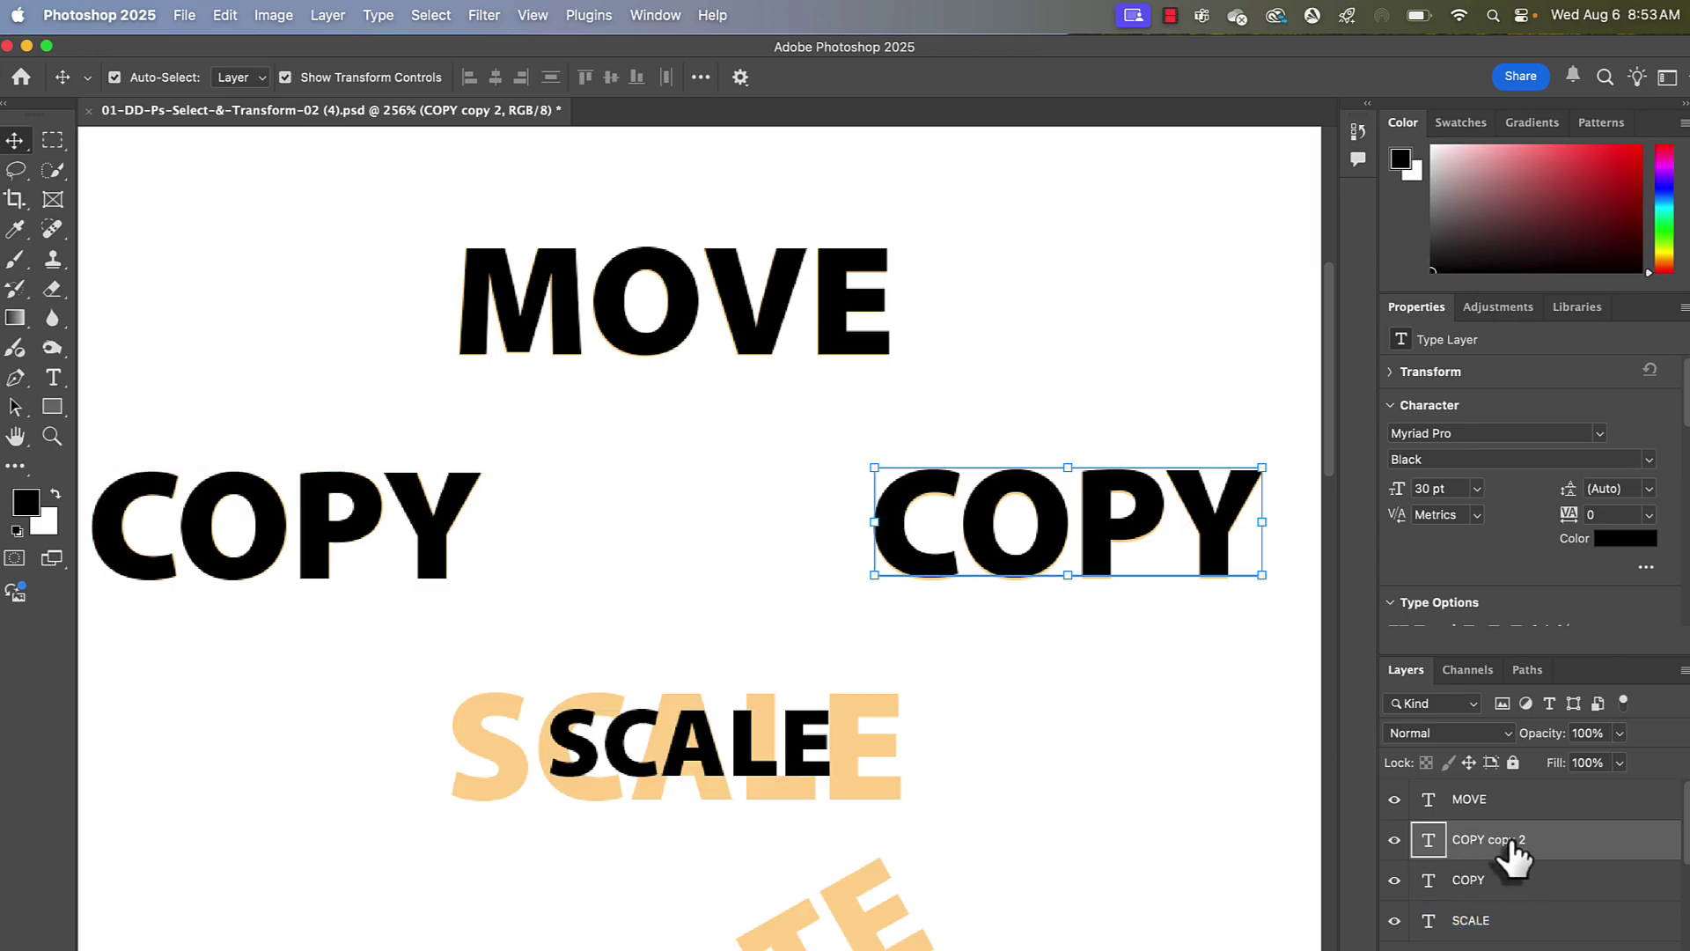
- Make two duplicates of the MOVE text stacked below the original, and select the topmost duplicate layer
click(655, 345)
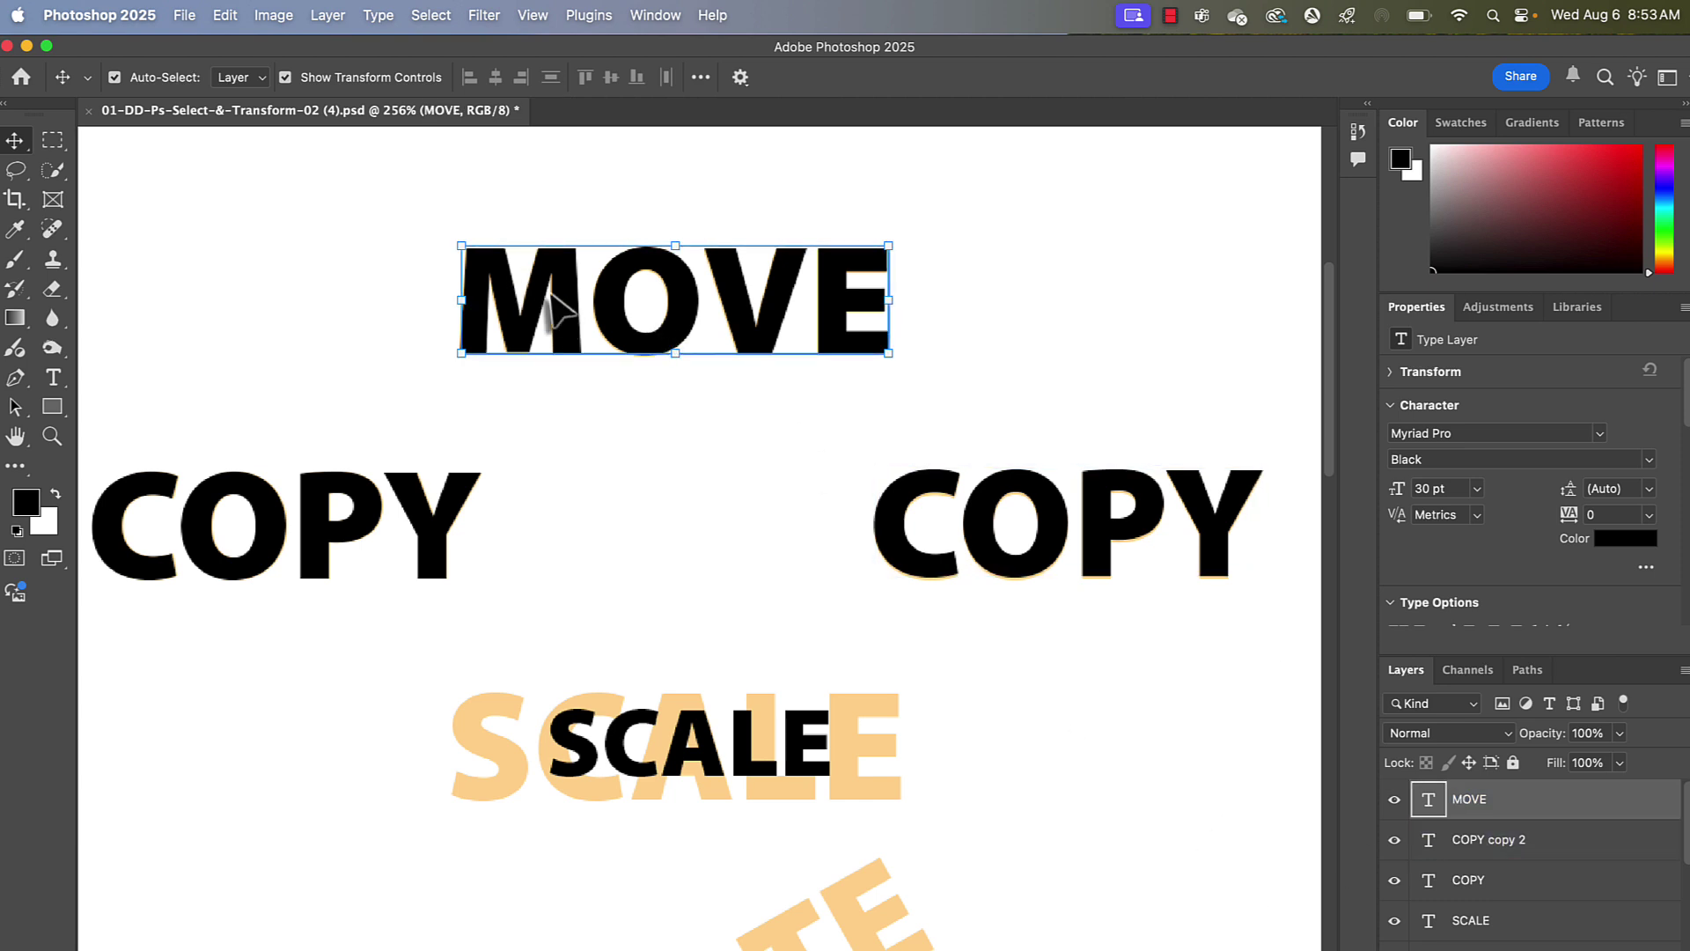
drag(616, 339, 620, 522)
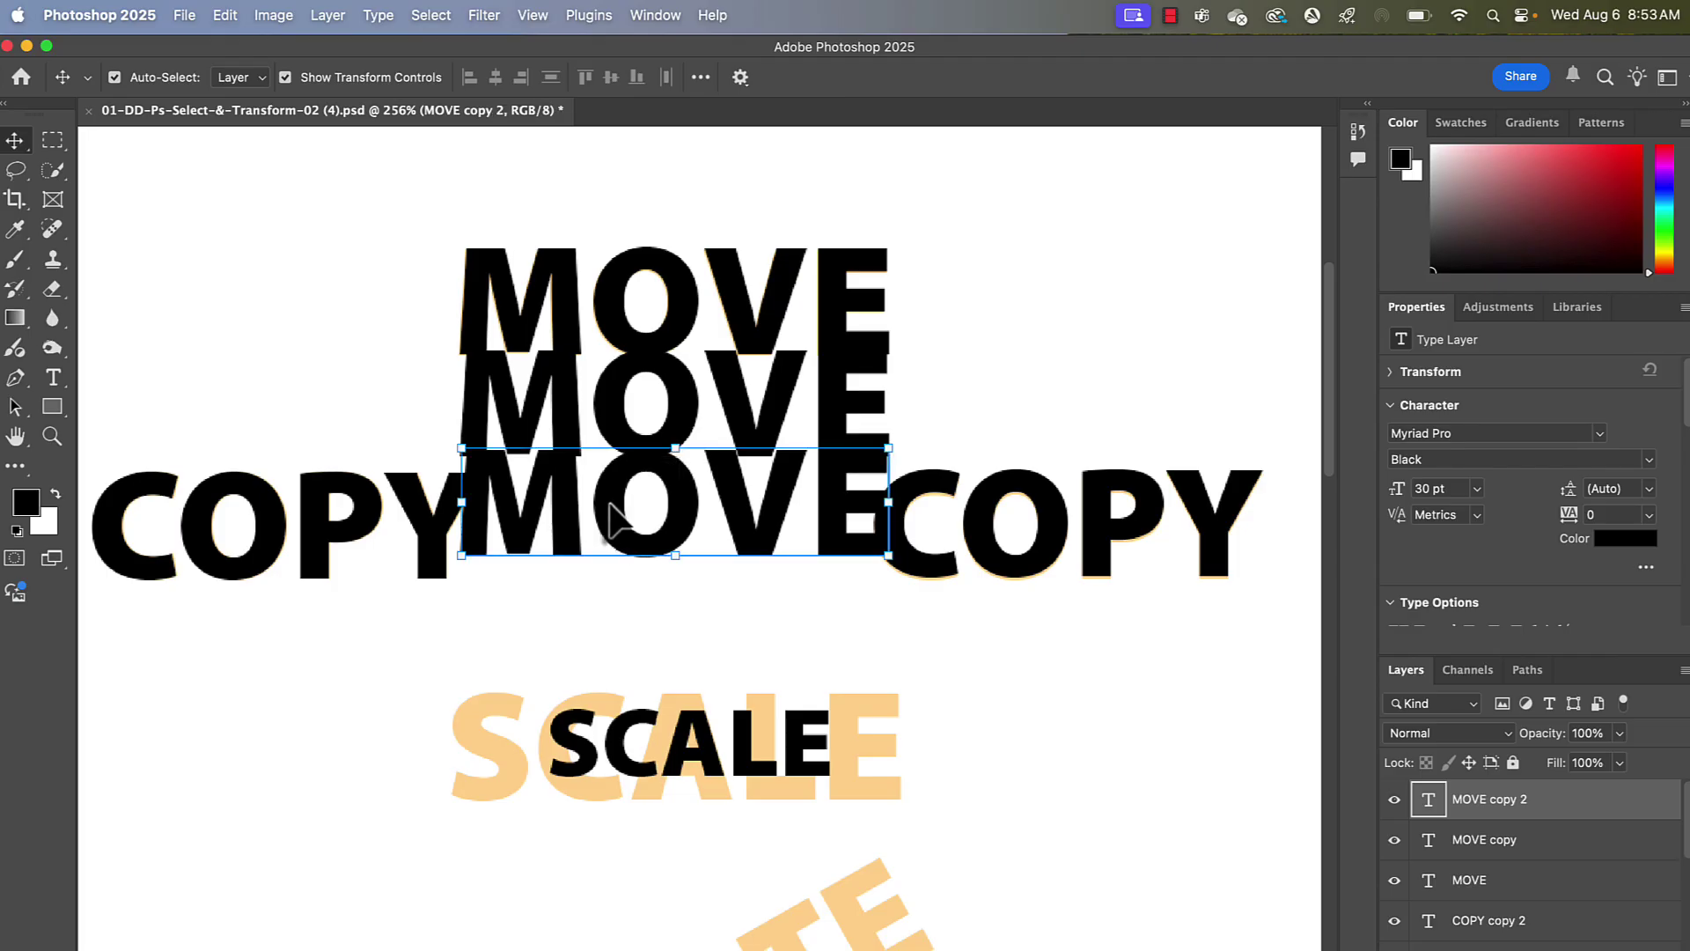
shift+click(1492, 843)
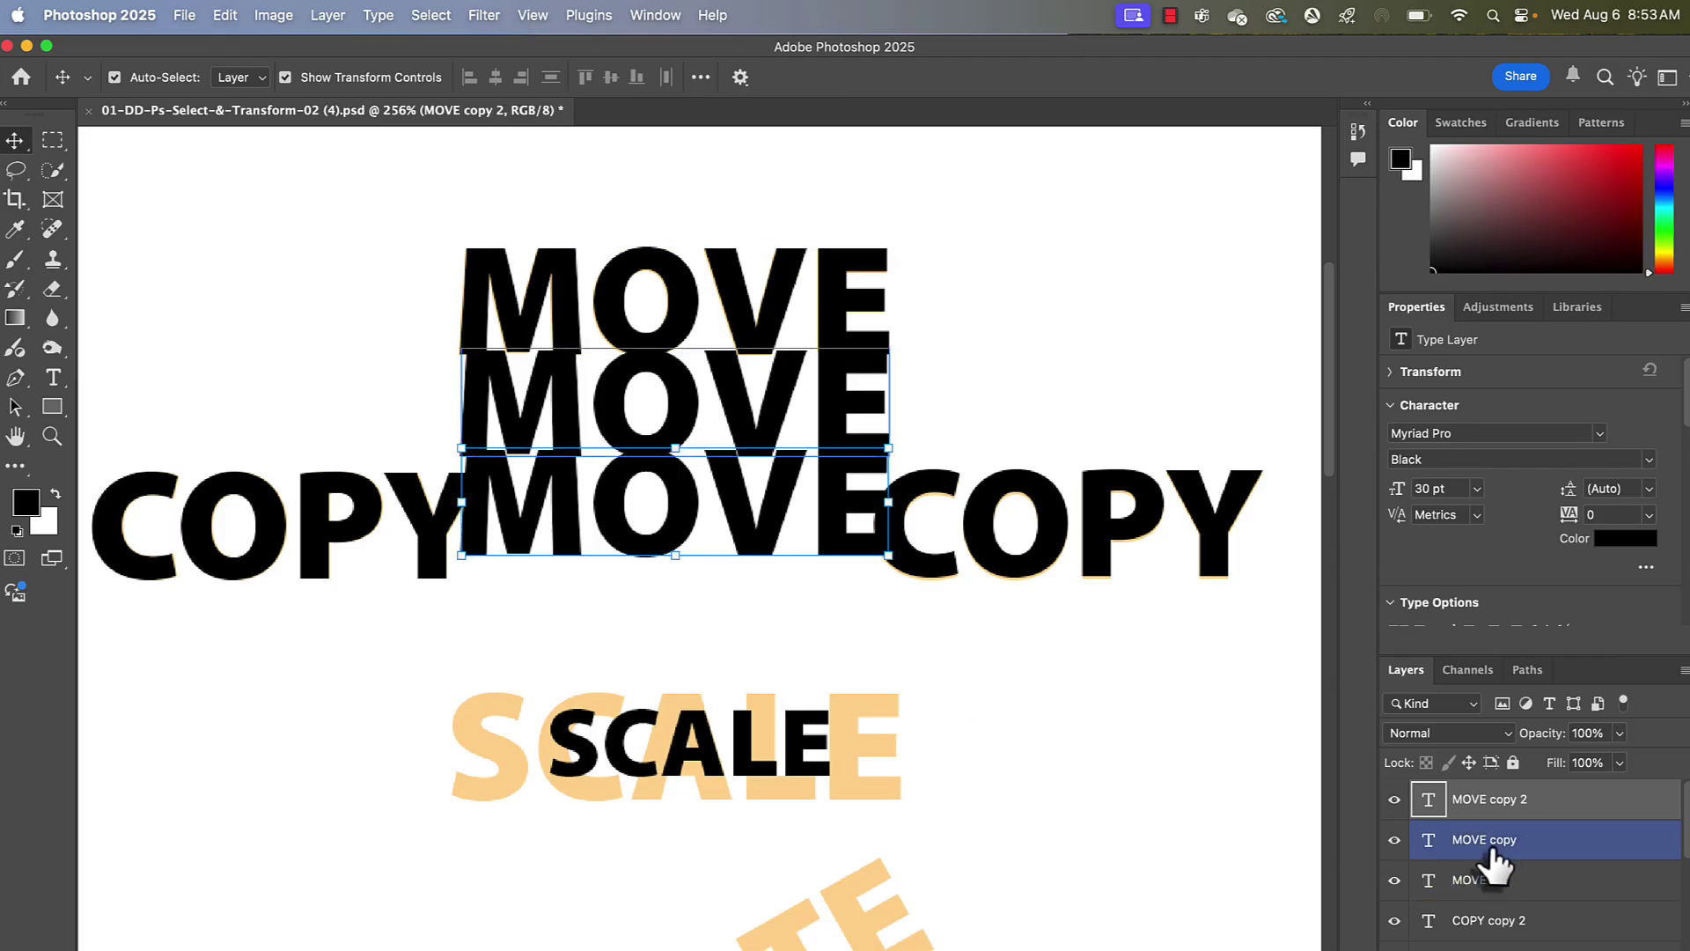
click(1506, 808)
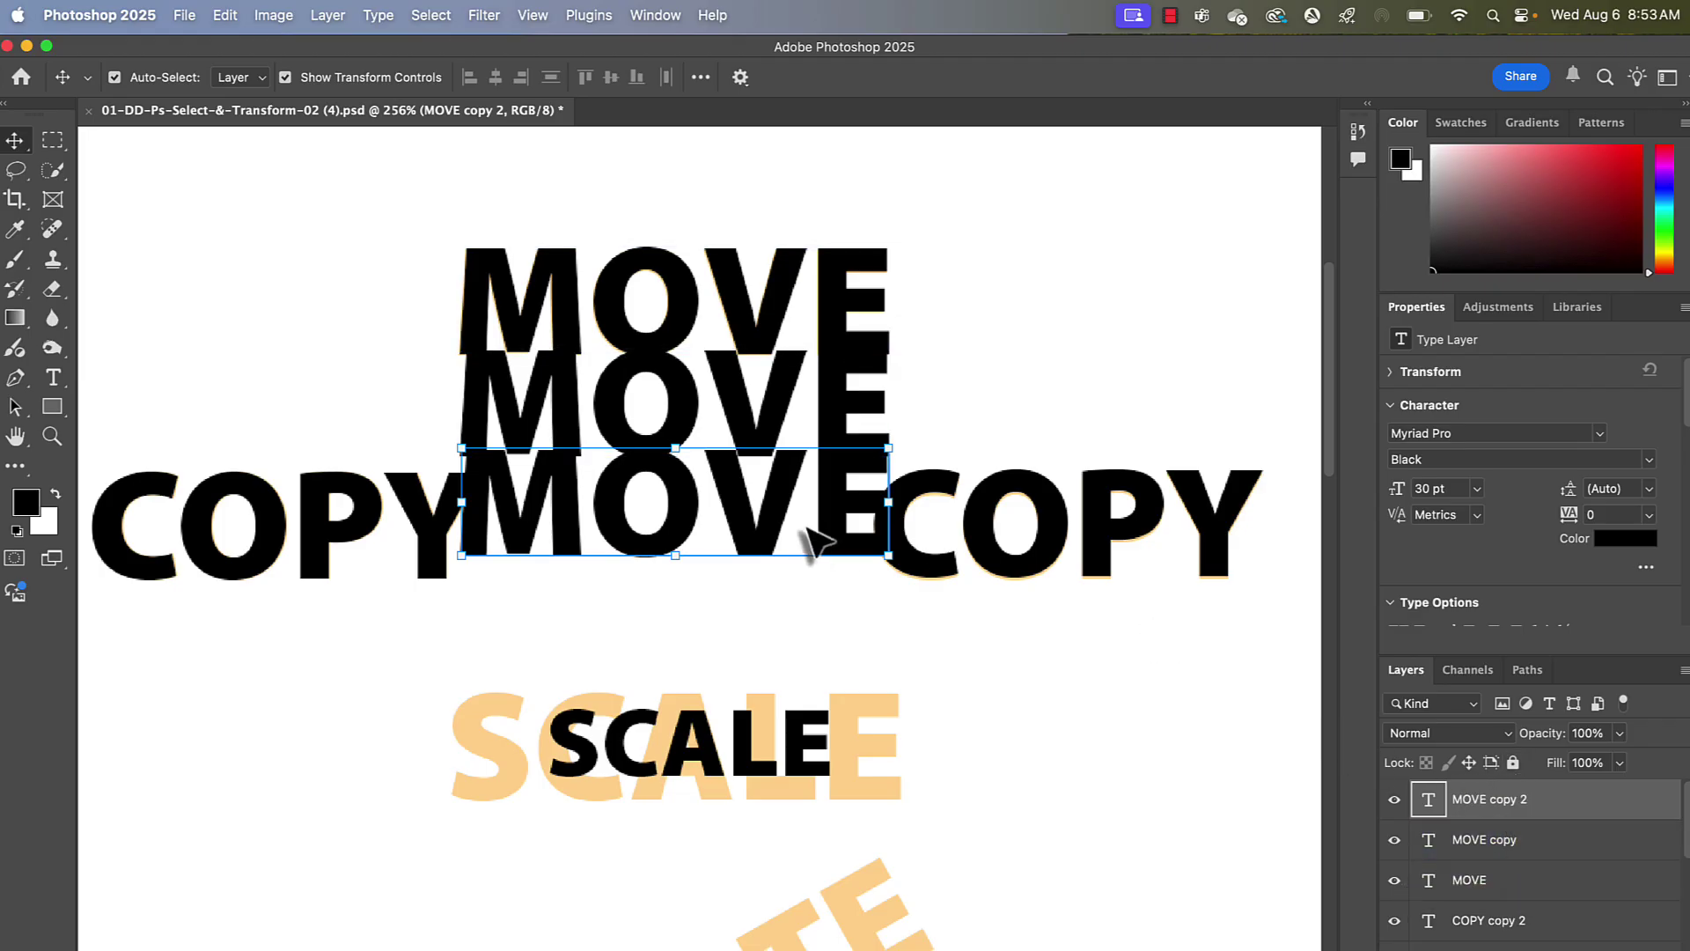
- Rename the topmost MOVE duplicate layer to "whatever"
double_click(1478, 797)
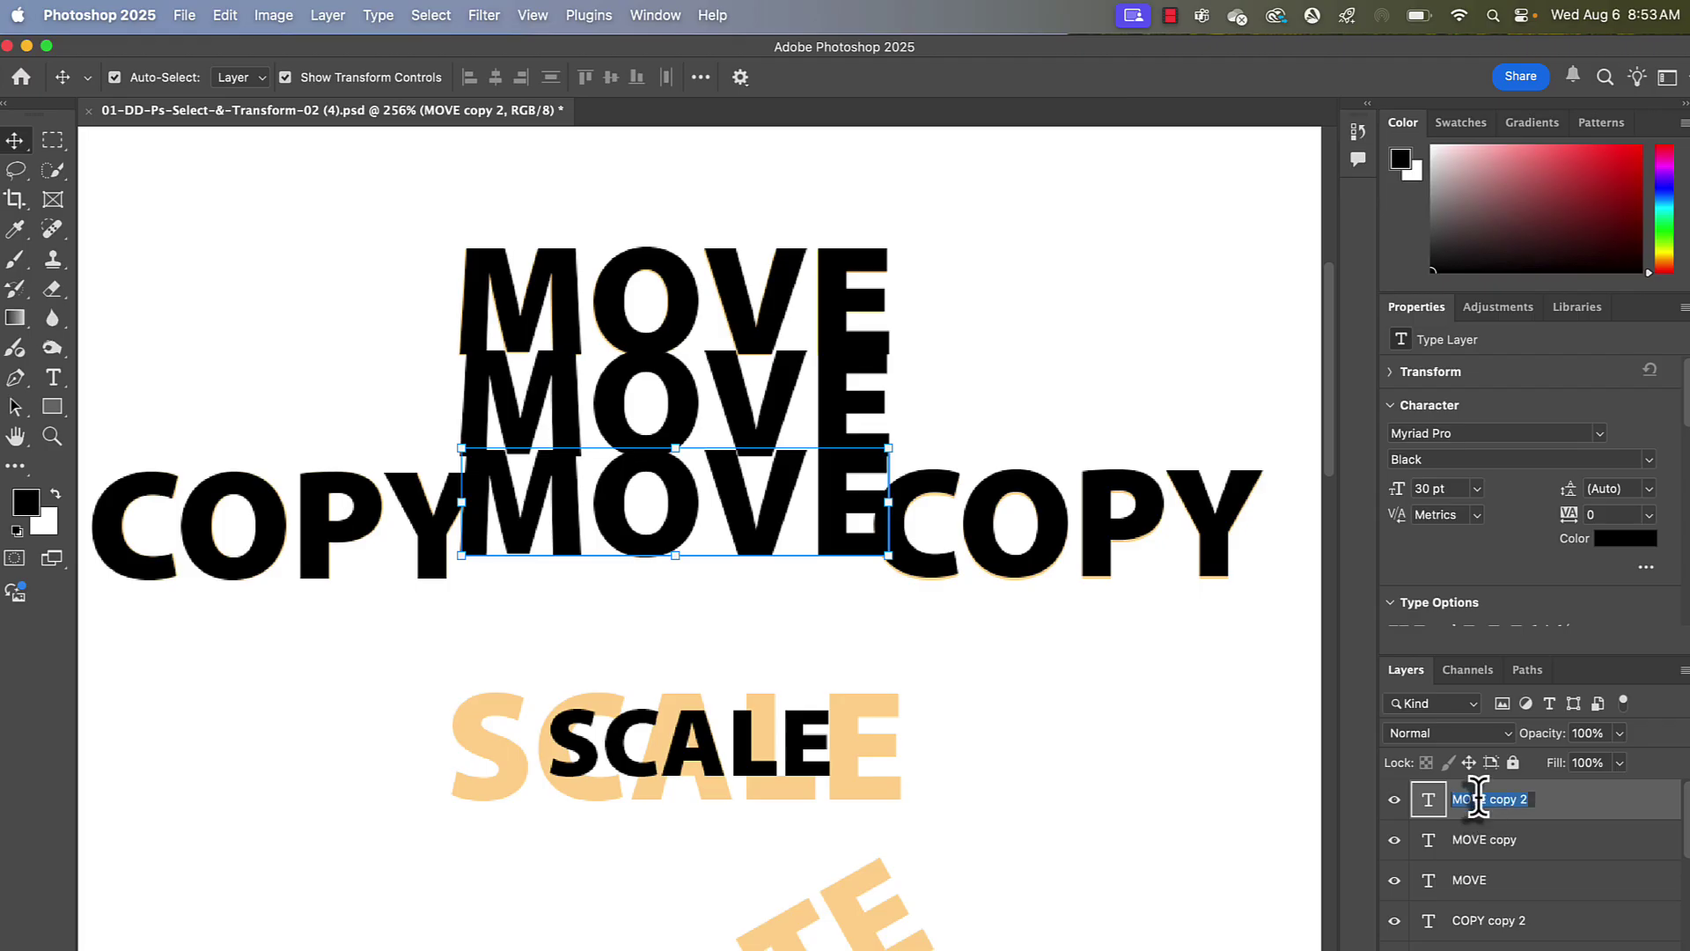
text(whatwver)
key(BackSpace)
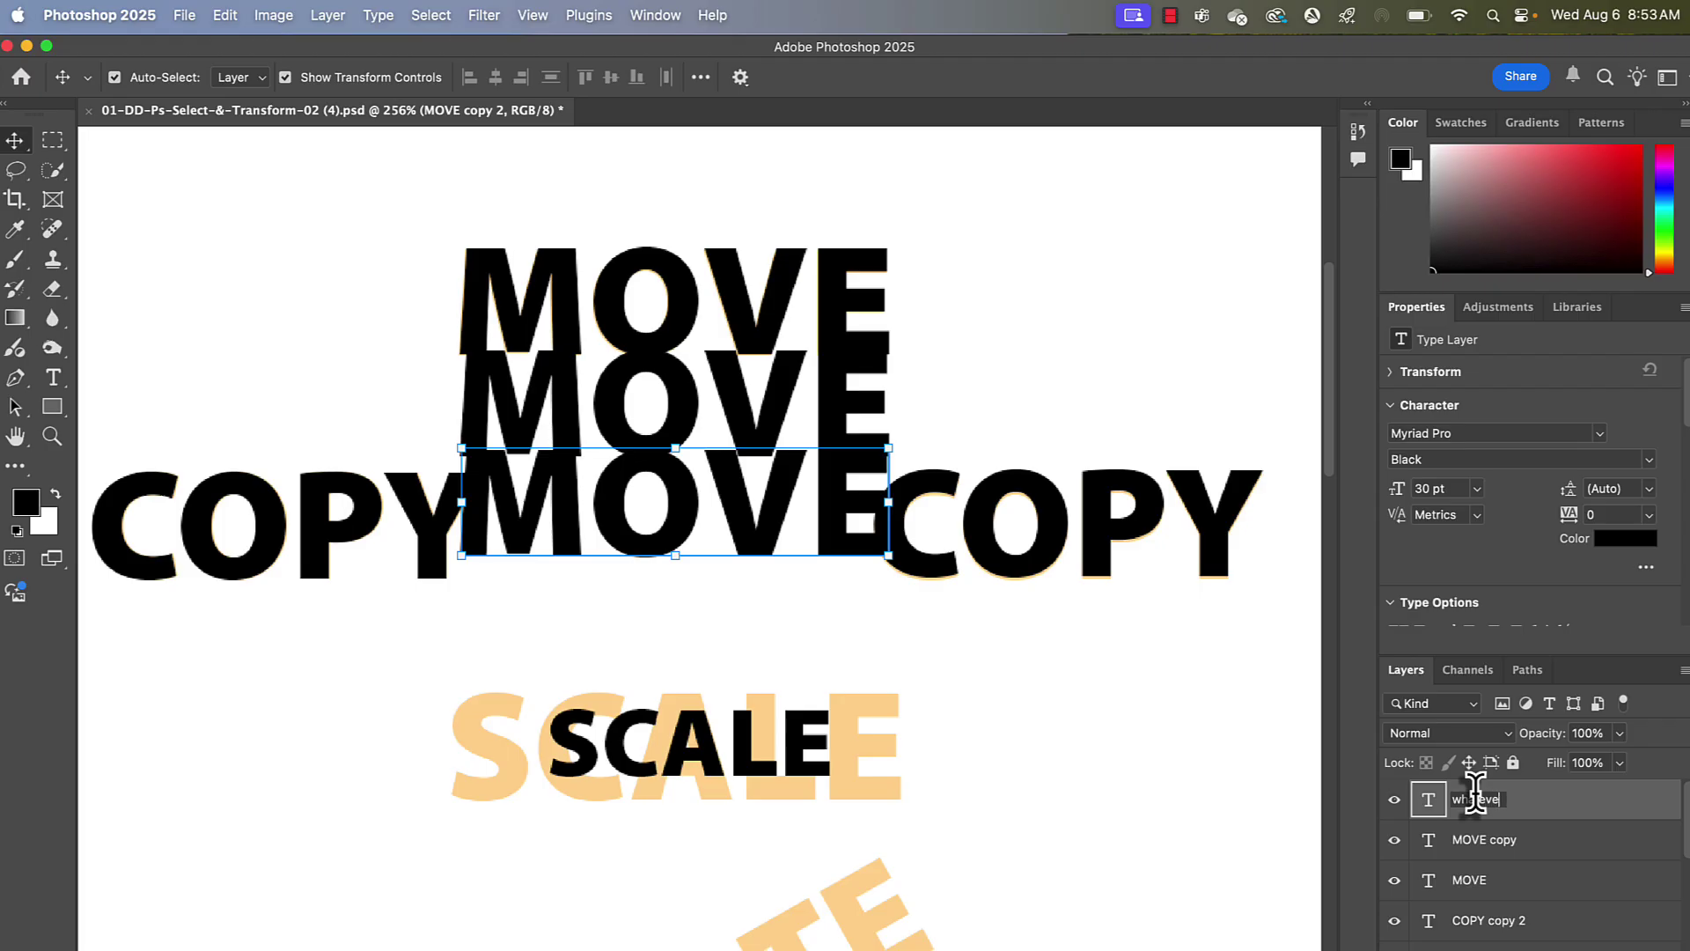
text(r)
key(Return)
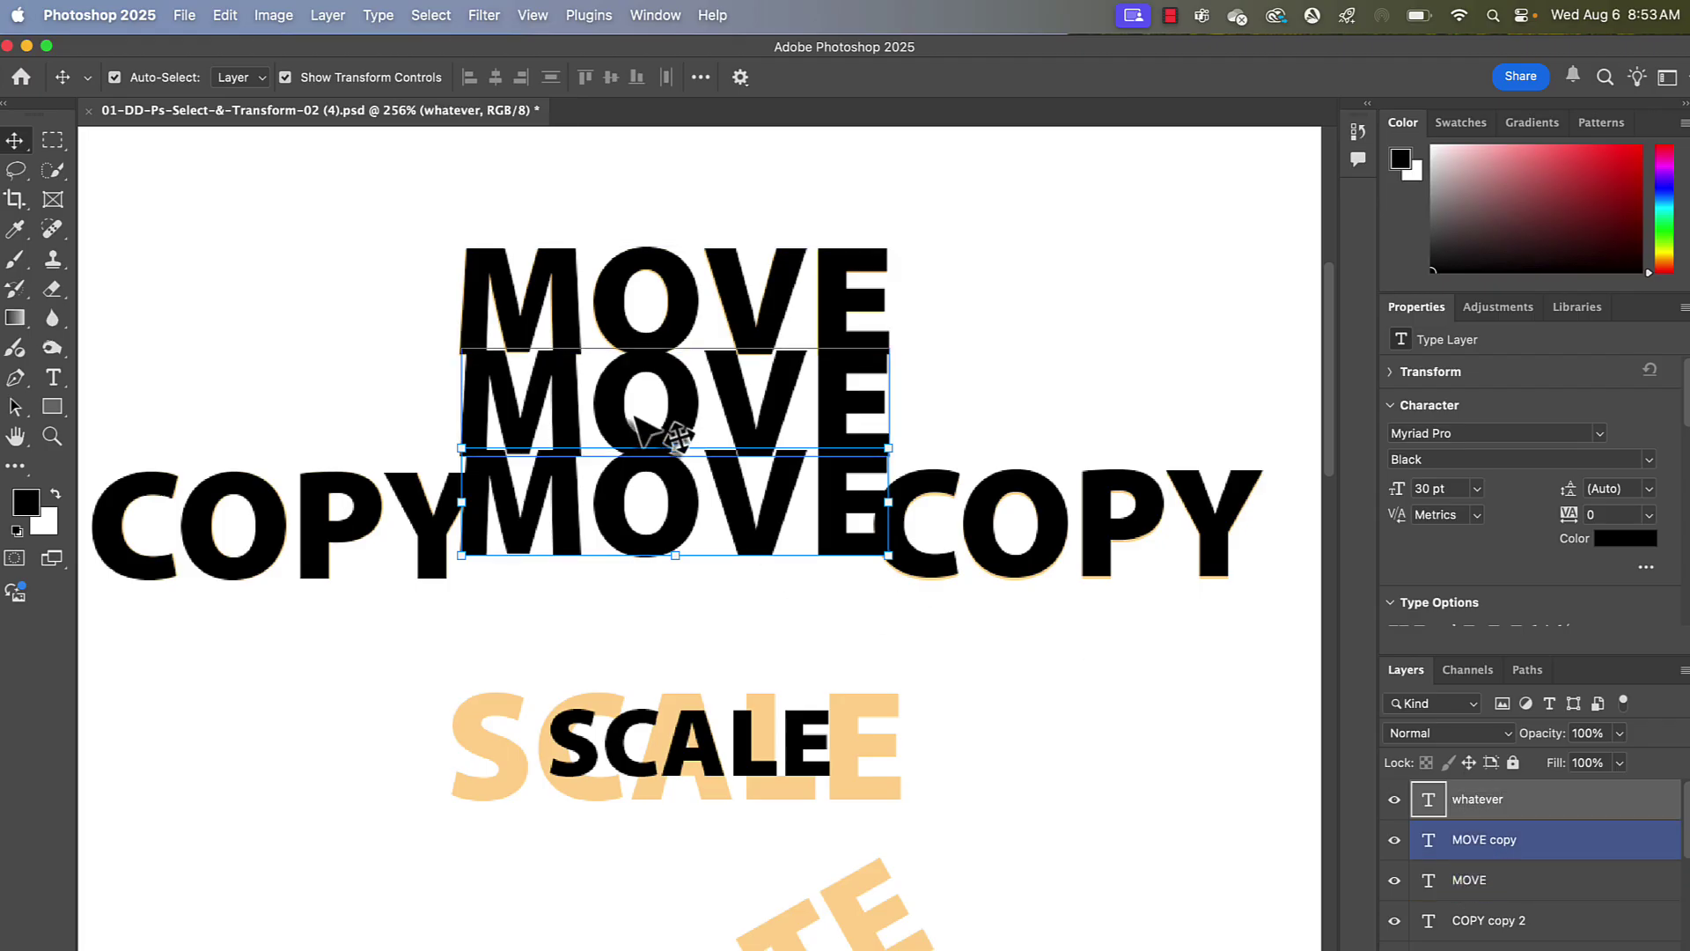
- Delete the two duplicate MOVE texts, keeping only the original
click(616, 394)
key(Delete)
click(629, 487)
key(Delete)
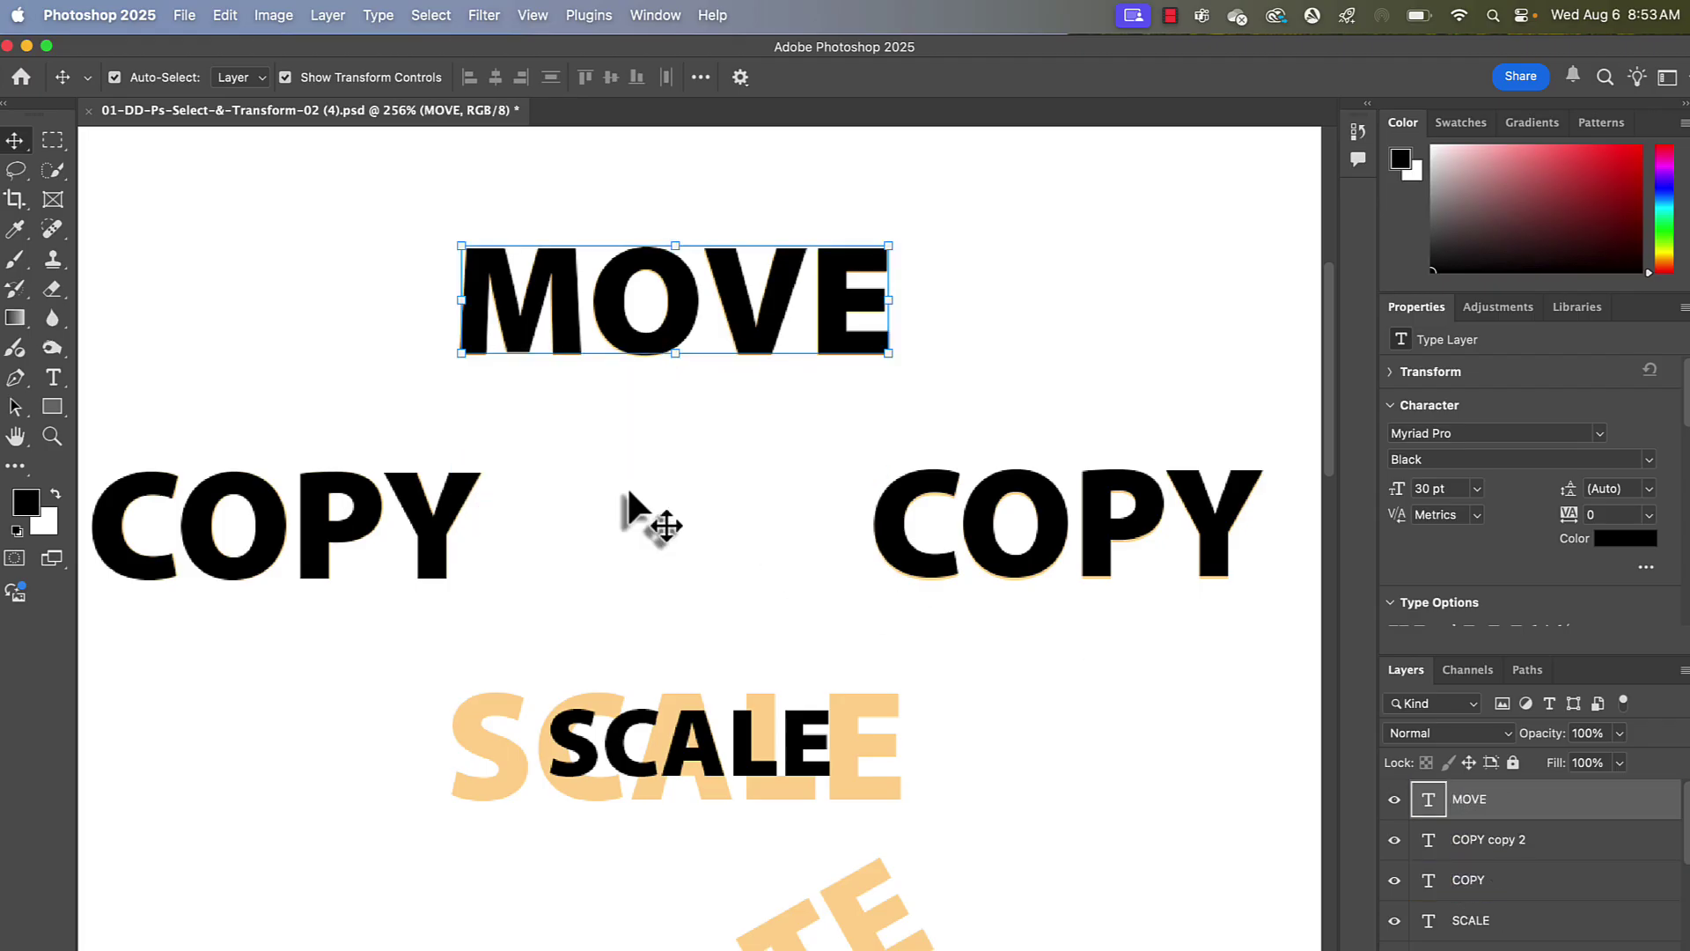
- Scale the black SCALE text proportionally to about 161% and position it over its orange target
scroll(628, 493, down, 3)
click(637, 514)
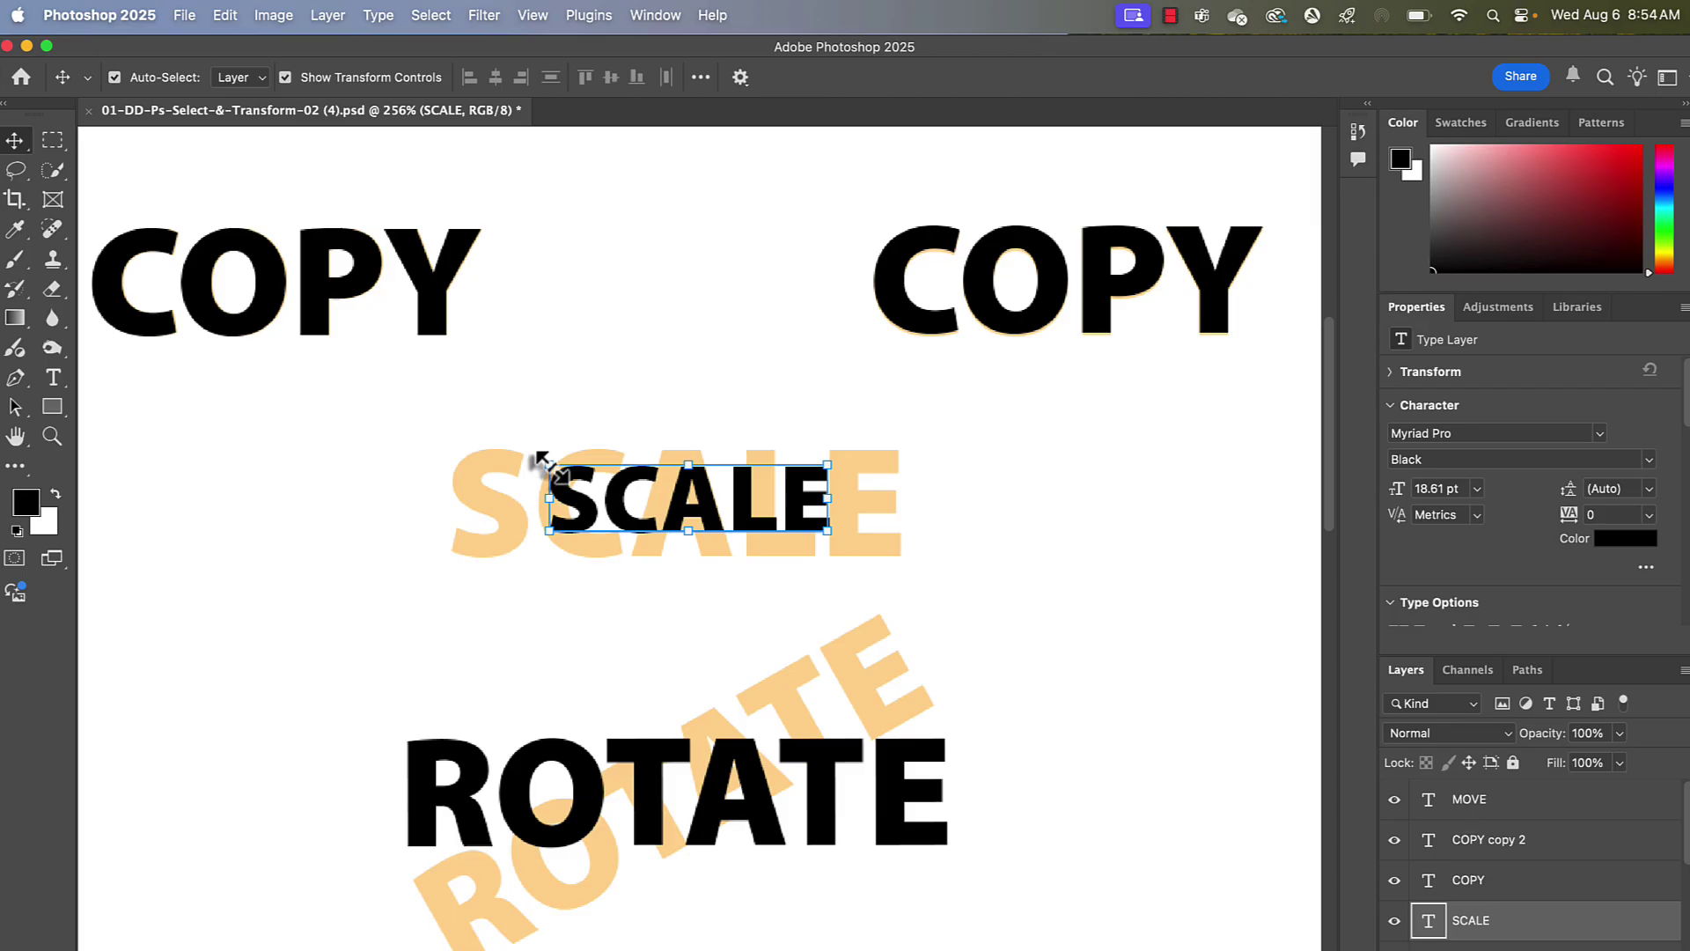
drag(536, 453, 396, 351)
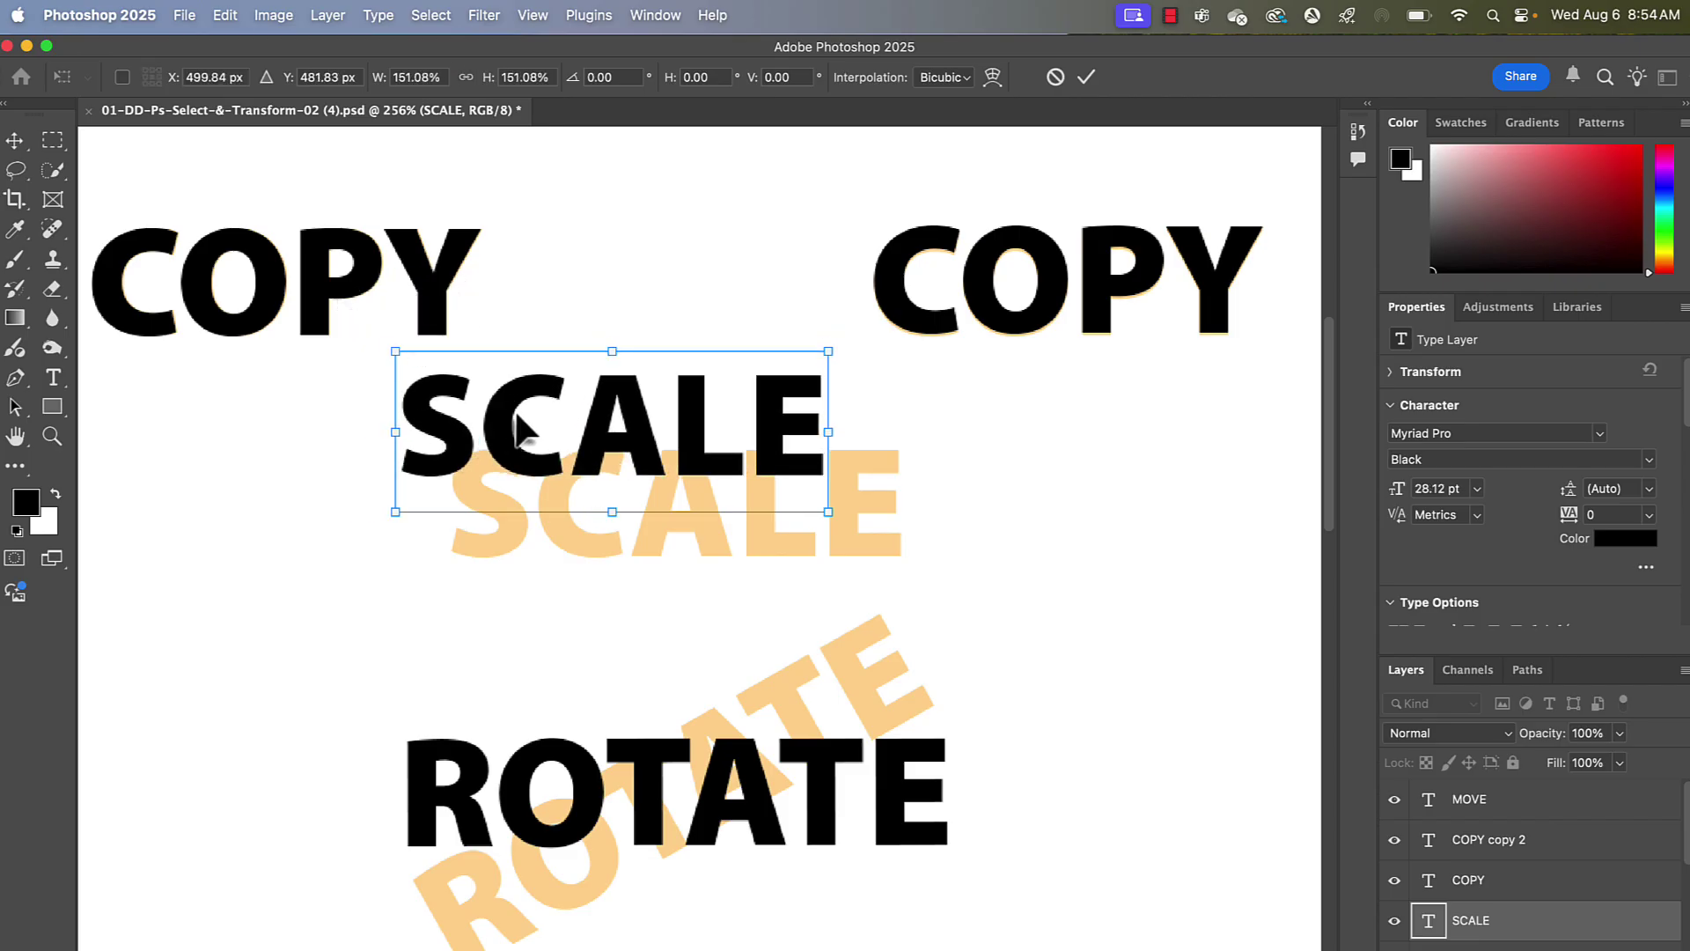
drag(514, 415, 577, 486)
mouse_move(472, 428)
mouse_down()
mouse_move(385, 370)
mouse_move(340, 475)
mouse_move(336, 554)
mouse_move(540, 272)
mouse_move(552, 290)
mouse_move(426, 363)
mouse_move(441, 438)
mouse_up()
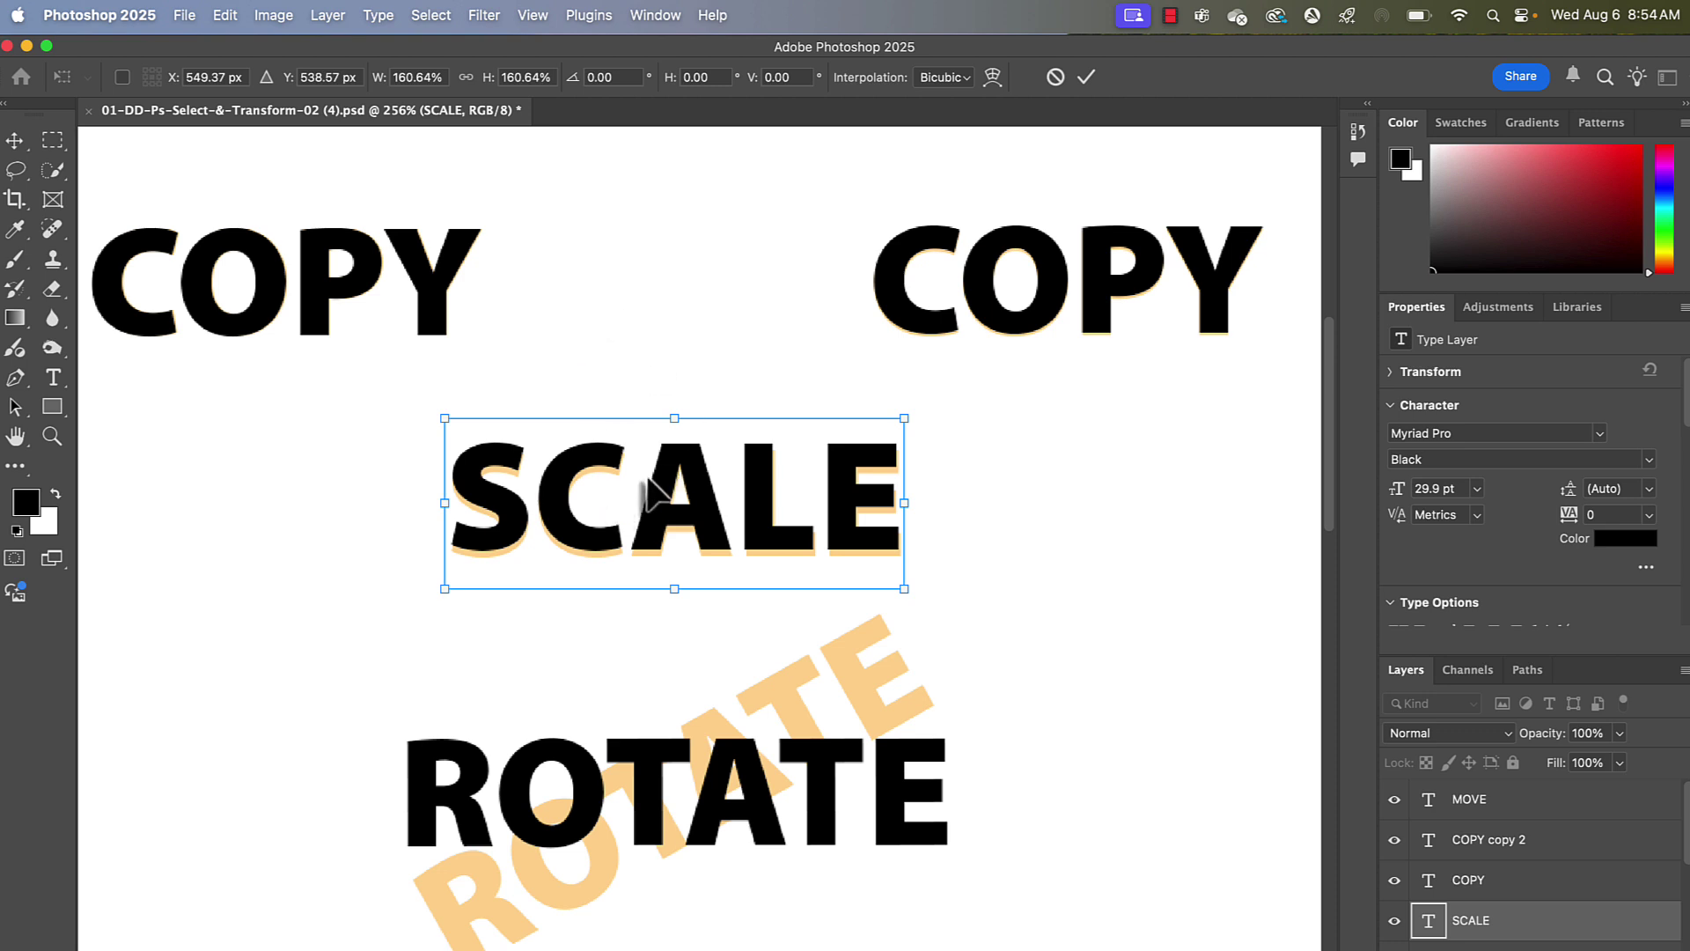
mouse_move(657, 503)
mouse_down()
mouse_move(668, 557)
mouse_move(649, 483)
mouse_move(654, 500)
mouse_up()
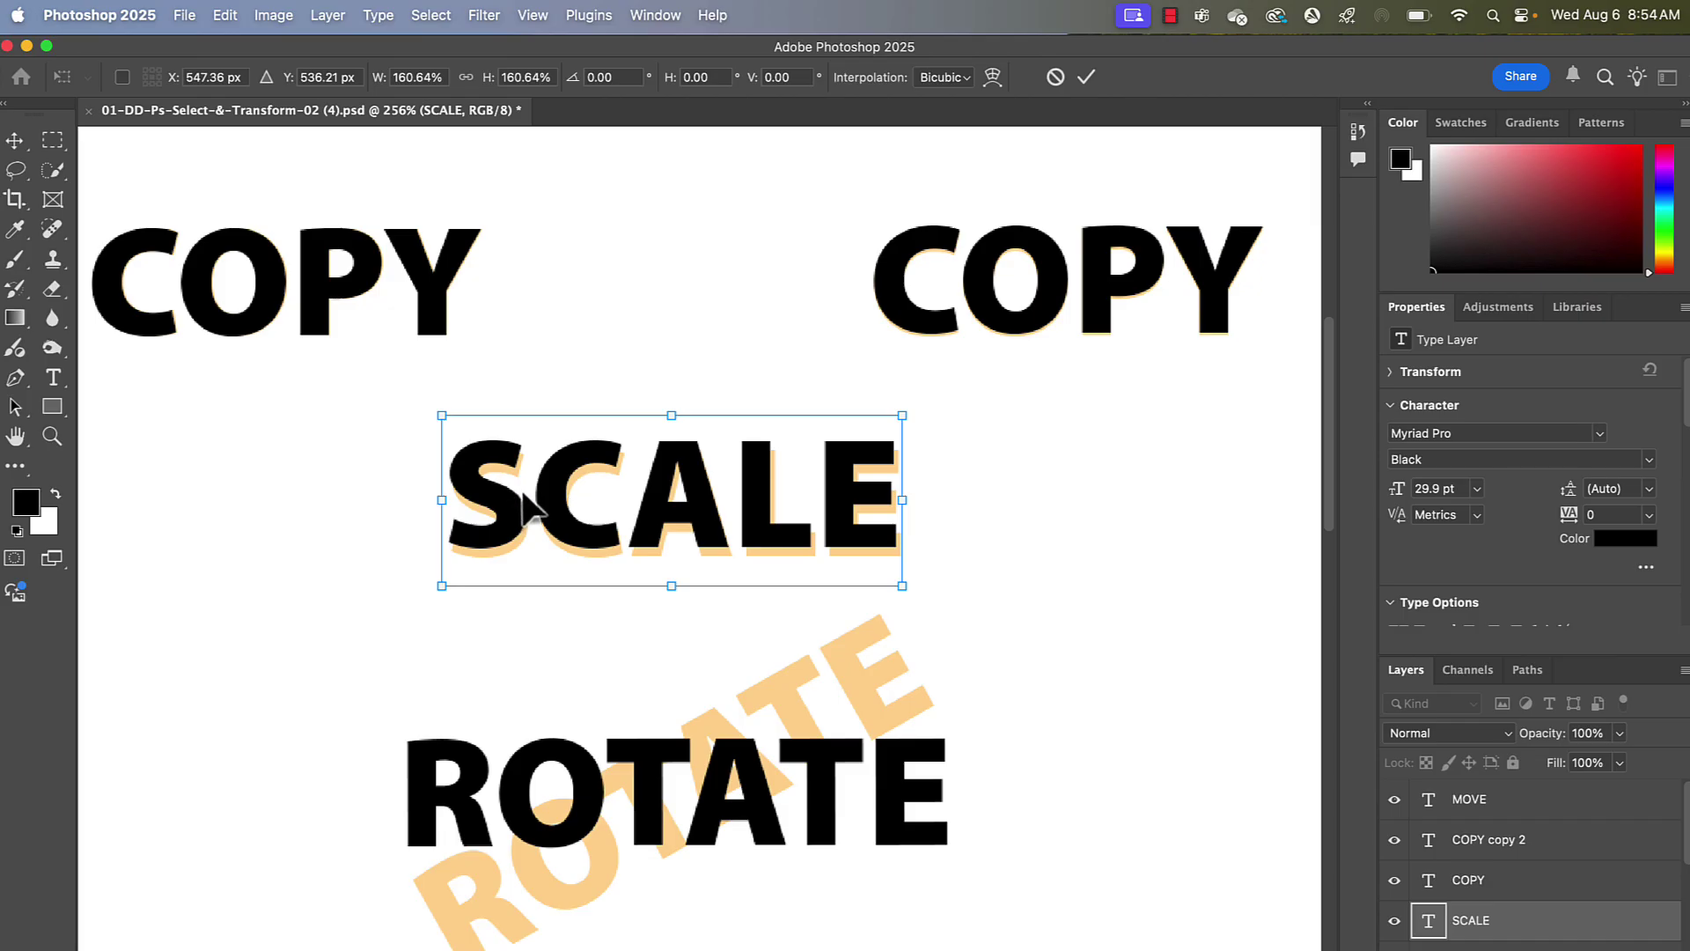
key(Return)
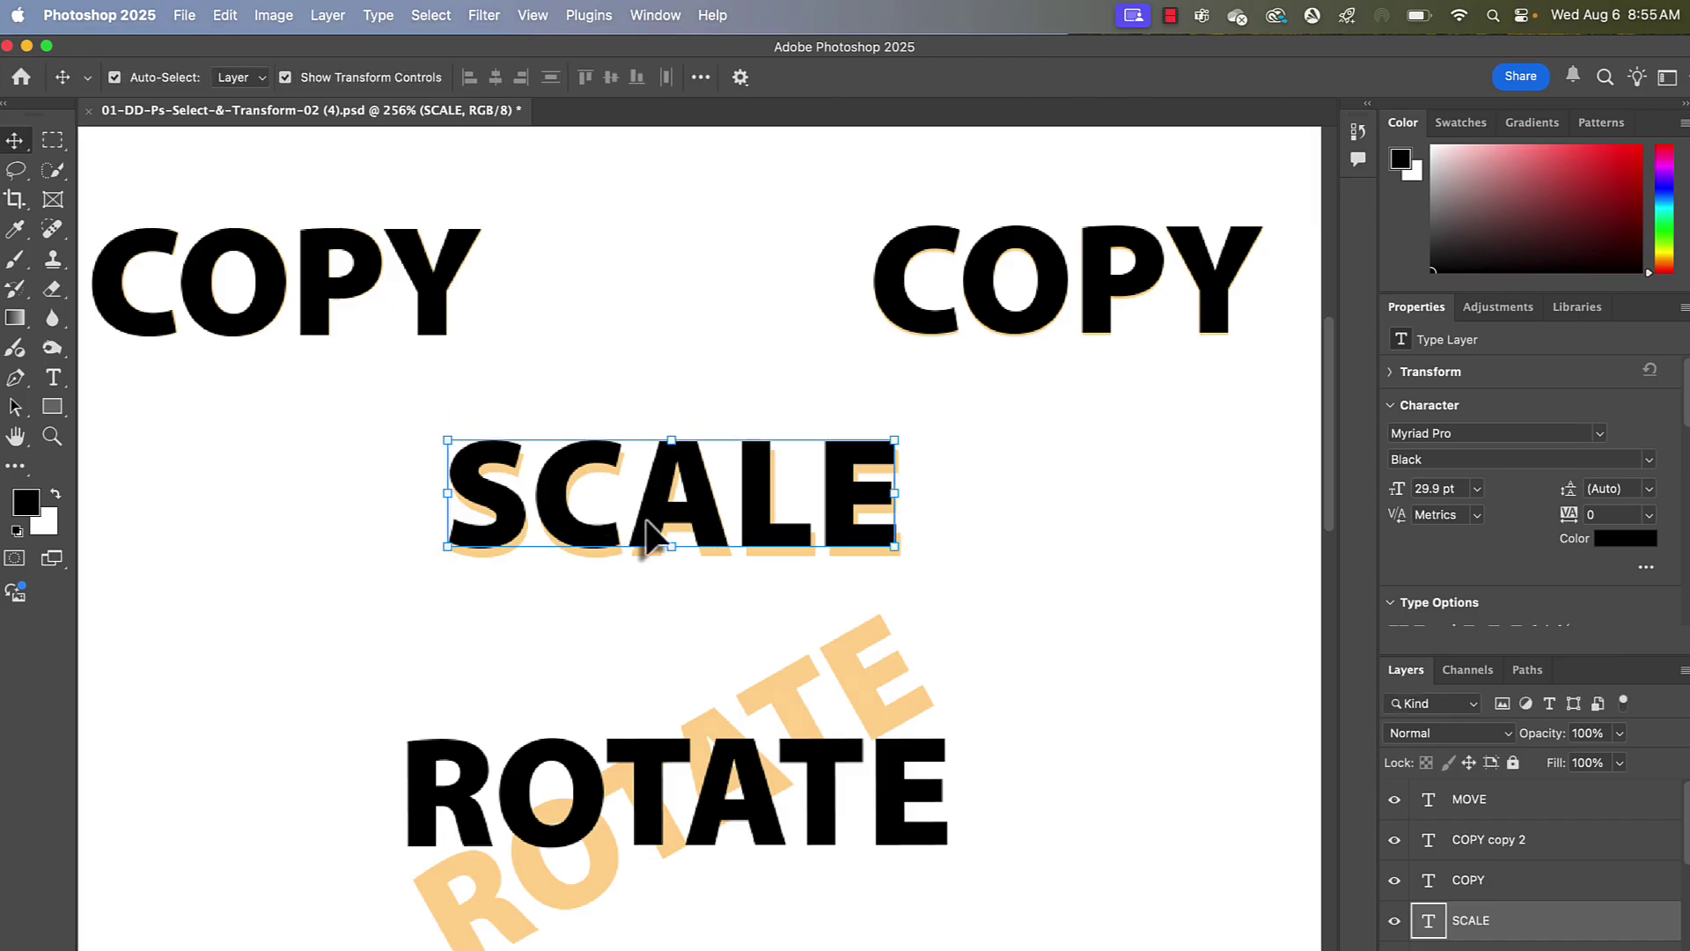
- Rotate the black ROTATE text by -30° to match its orange target, and commit the transform
click(709, 774)
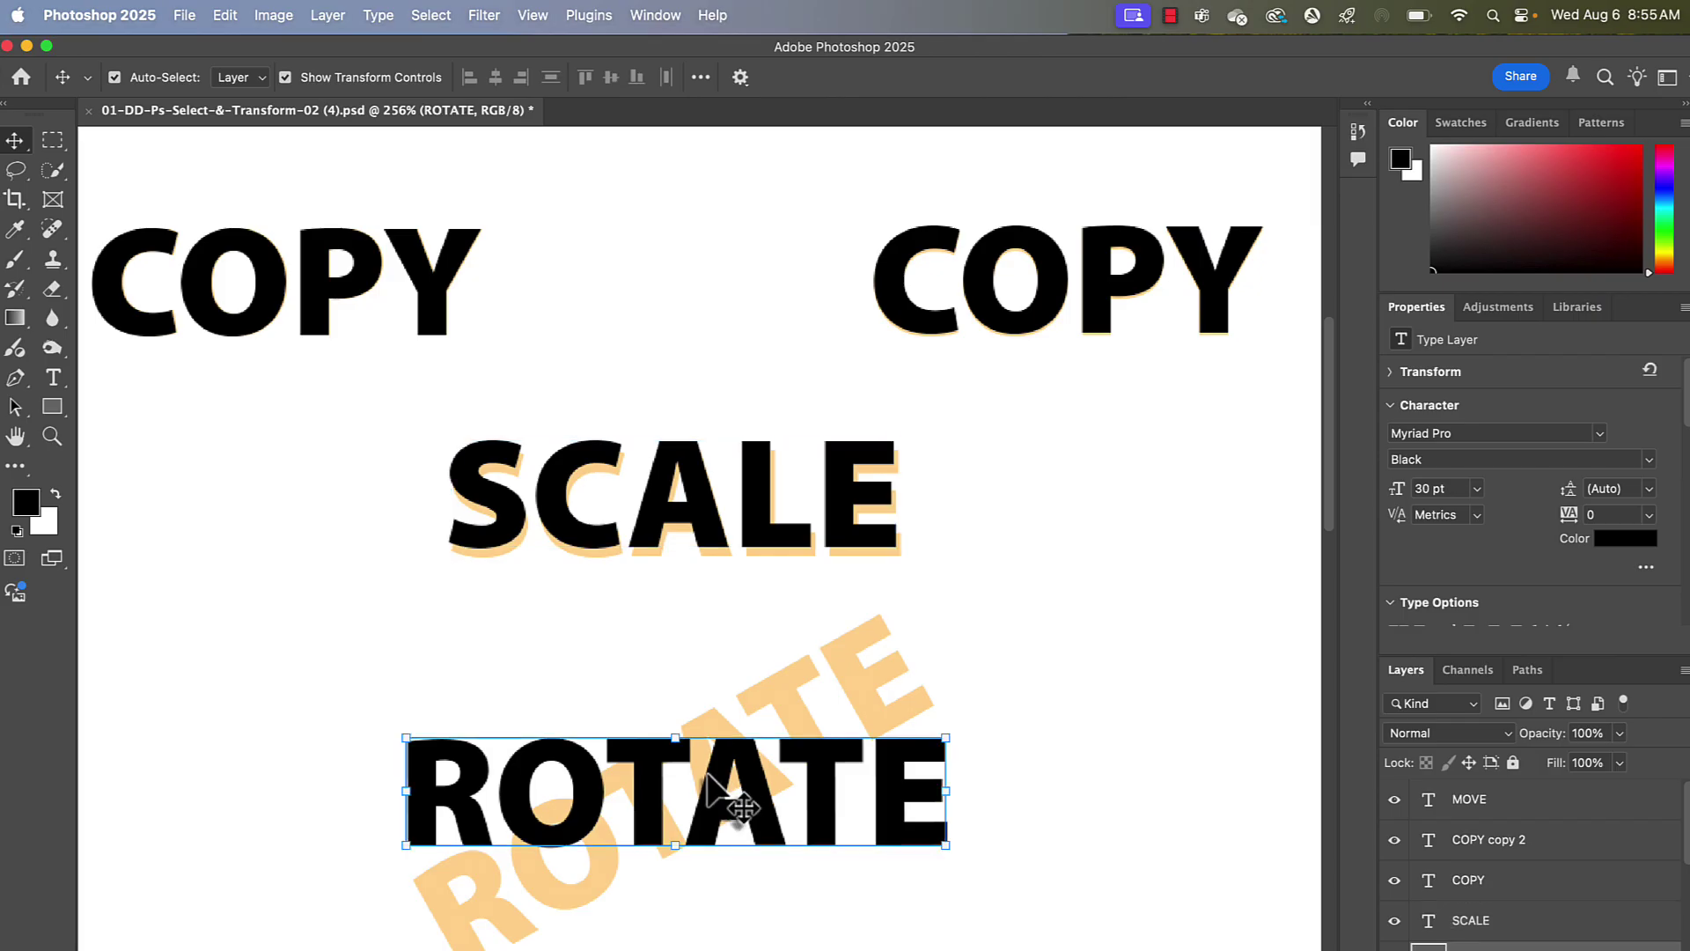
scroll(708, 773, down, 4)
scroll(561, 628, up, 4)
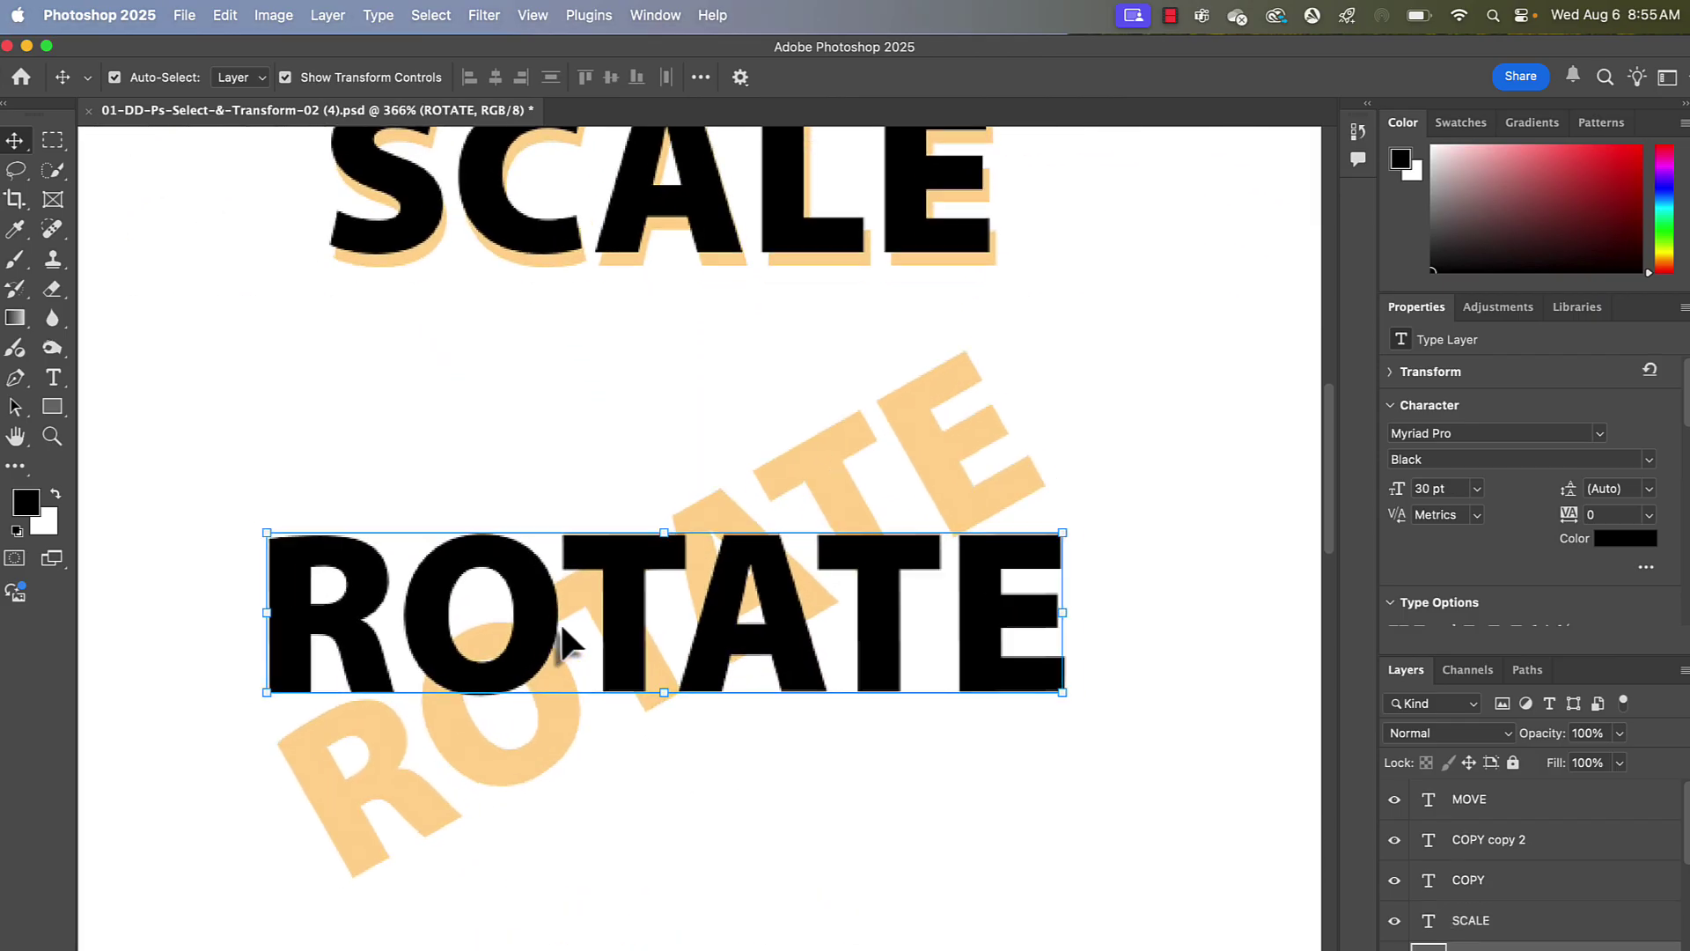
scroll(560, 625, up, 1)
click(250, 534)
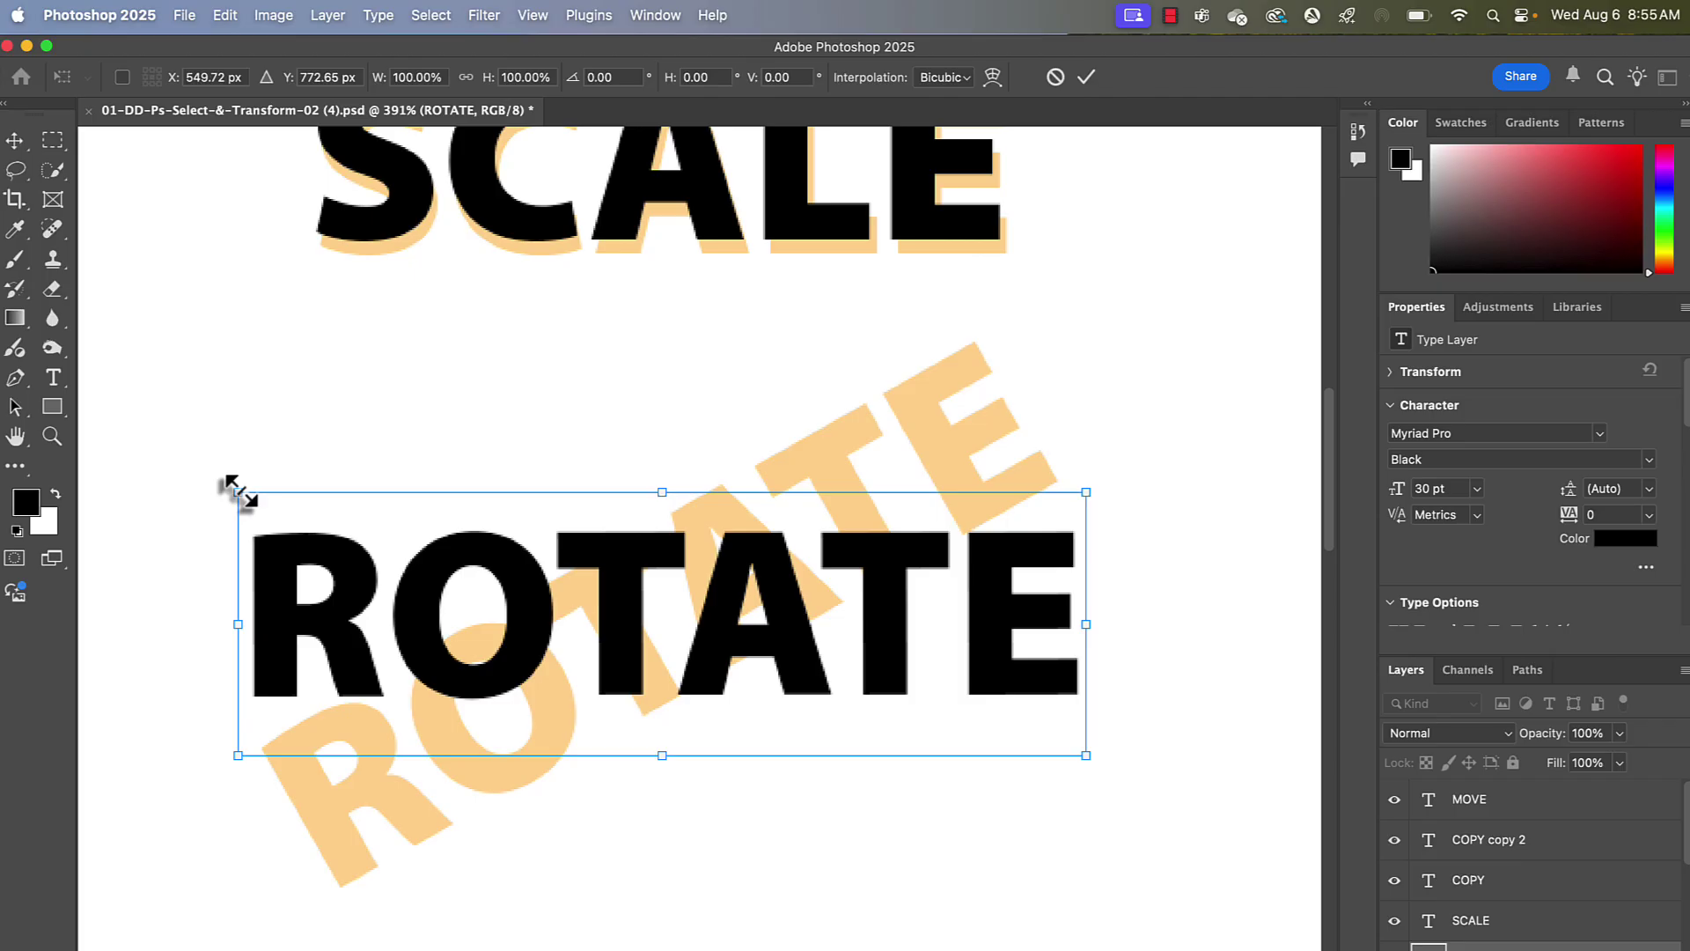
drag(211, 480, 236, 682)
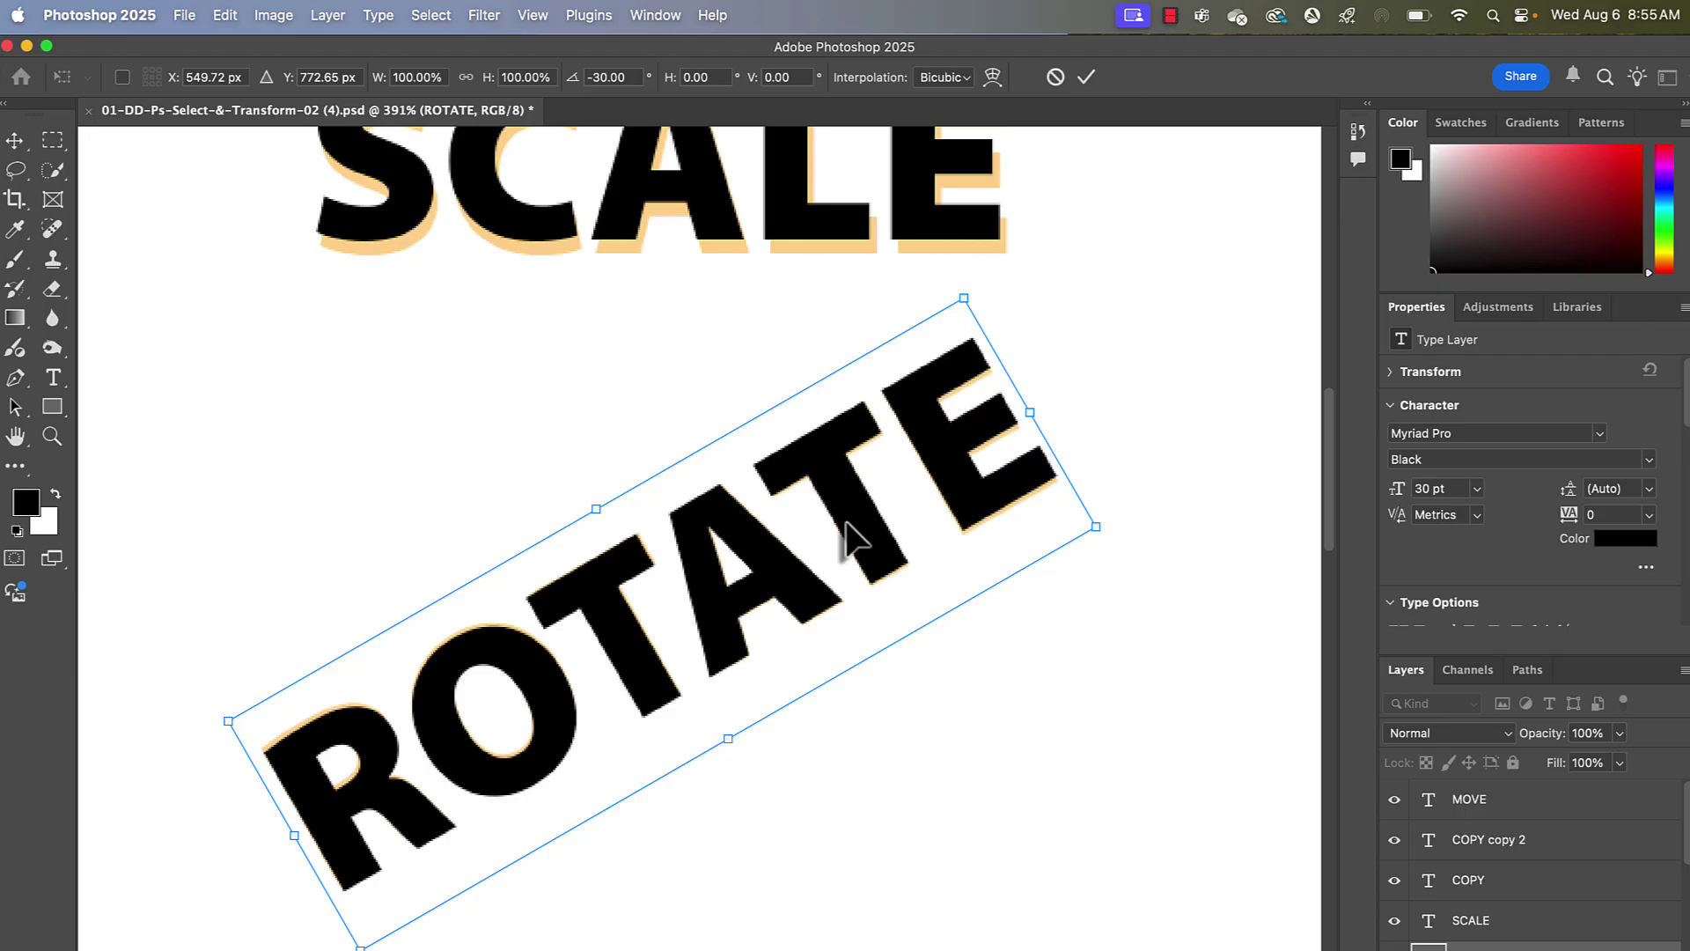
key(Return)
- Move the black FLIP text slightly left of its original spot and start a free transform on it
scroll(846, 523, down, 12)
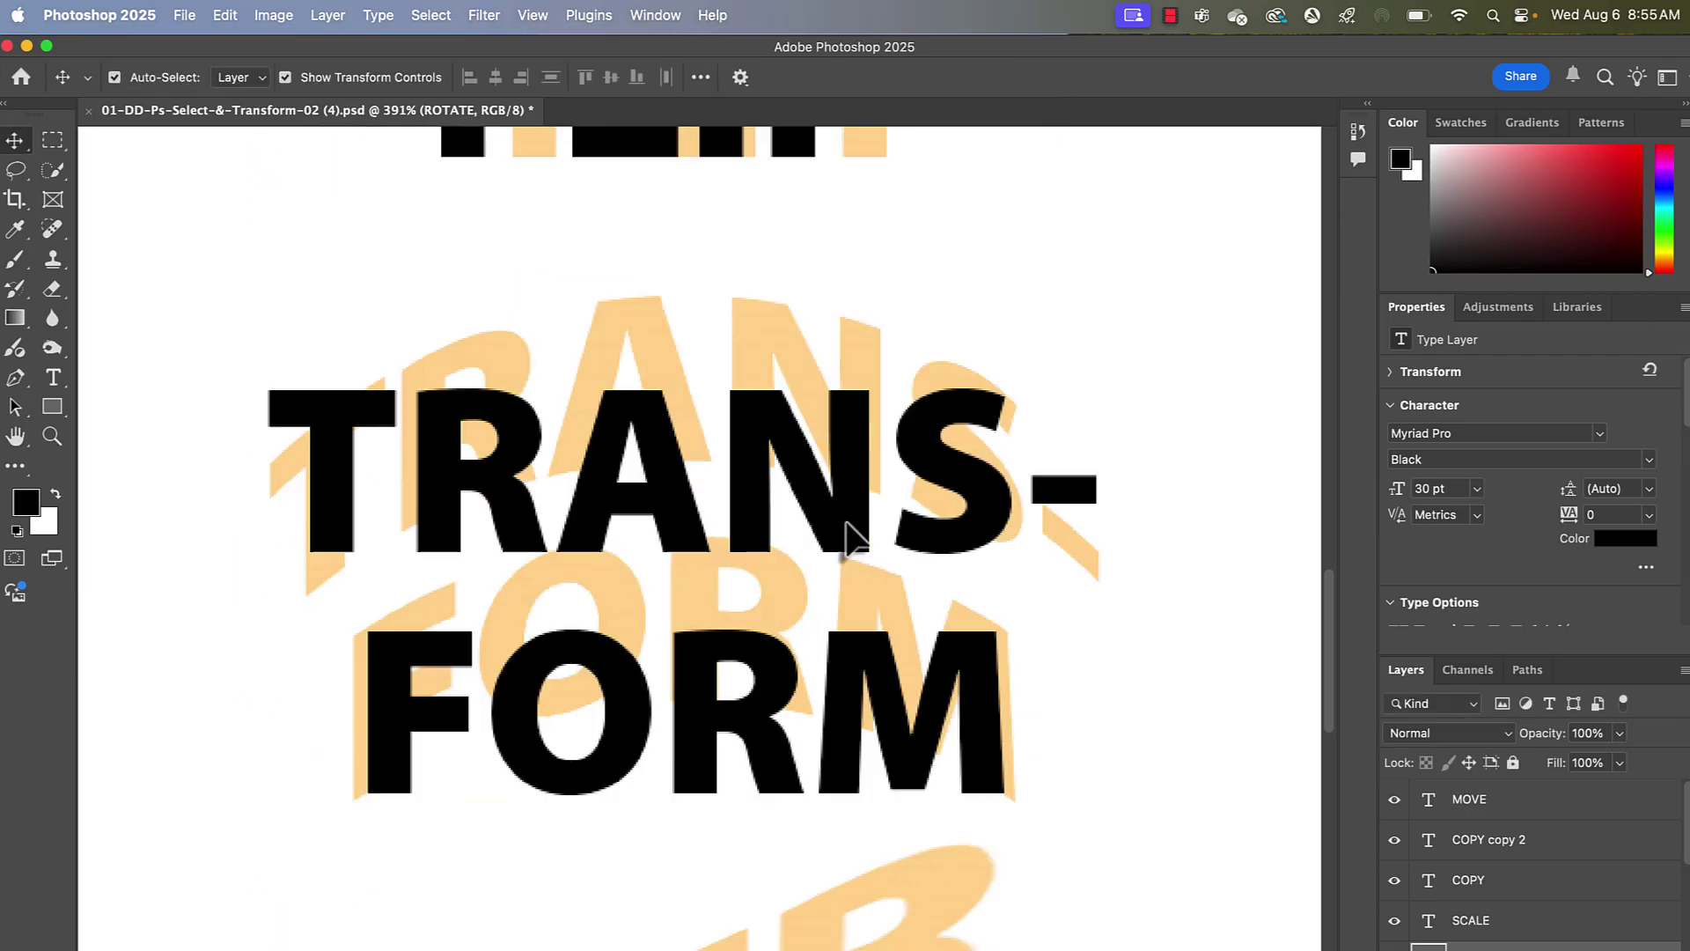
scroll(831, 493, up, 5)
click(774, 352)
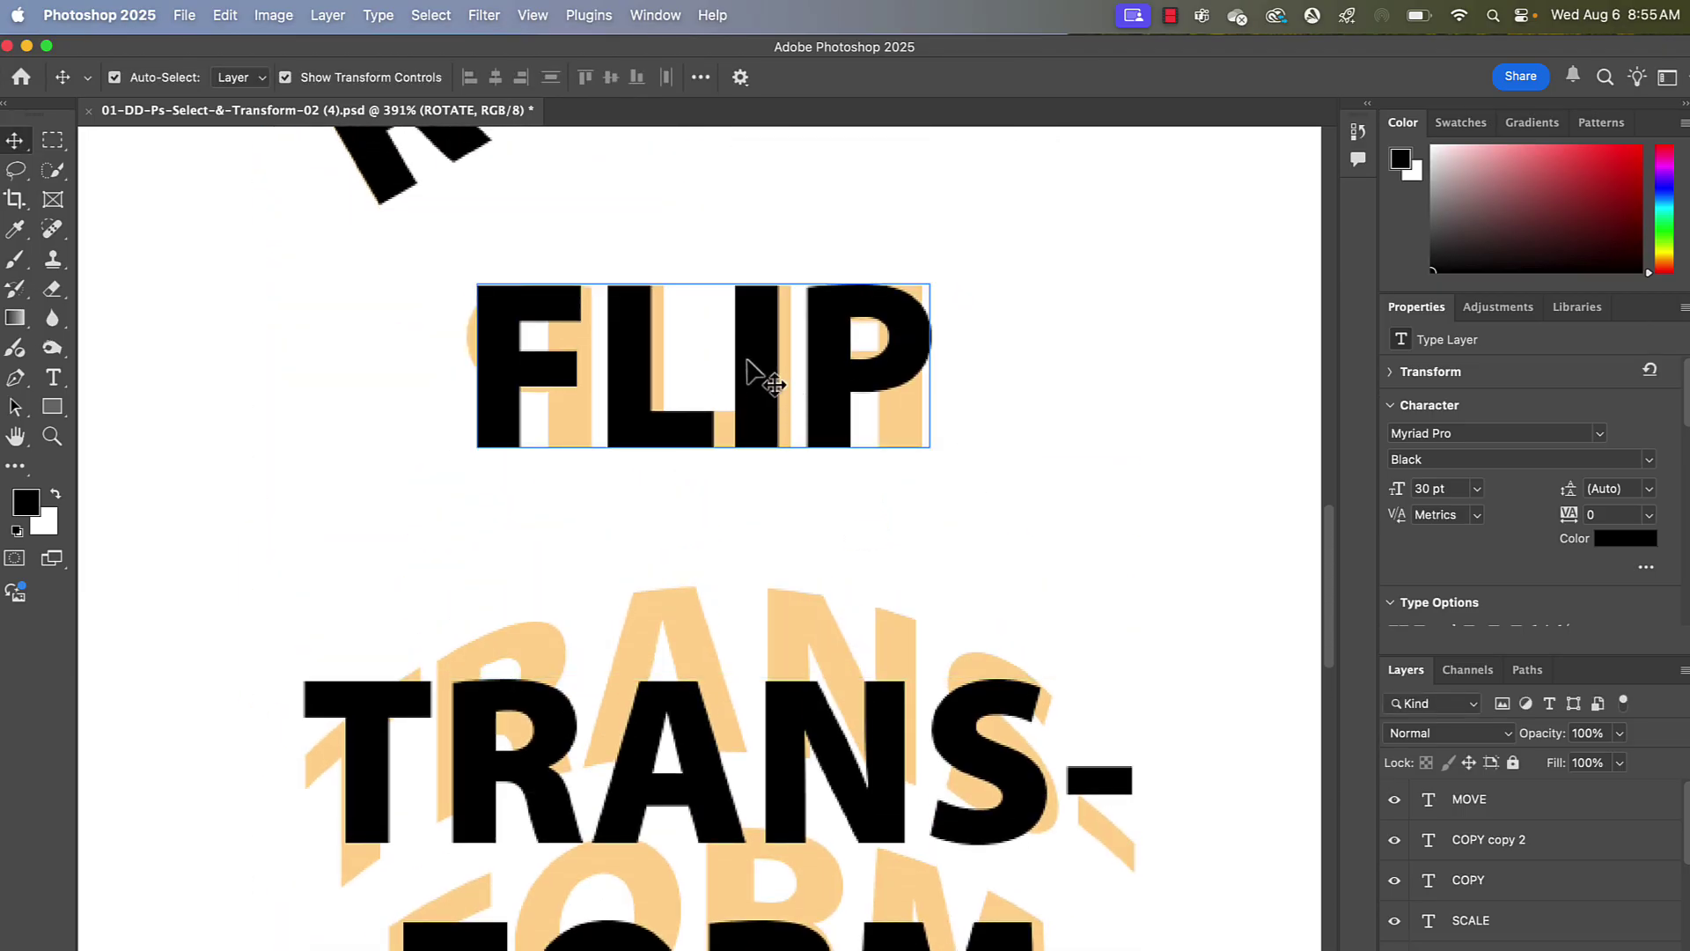
scroll(754, 376, up, 2)
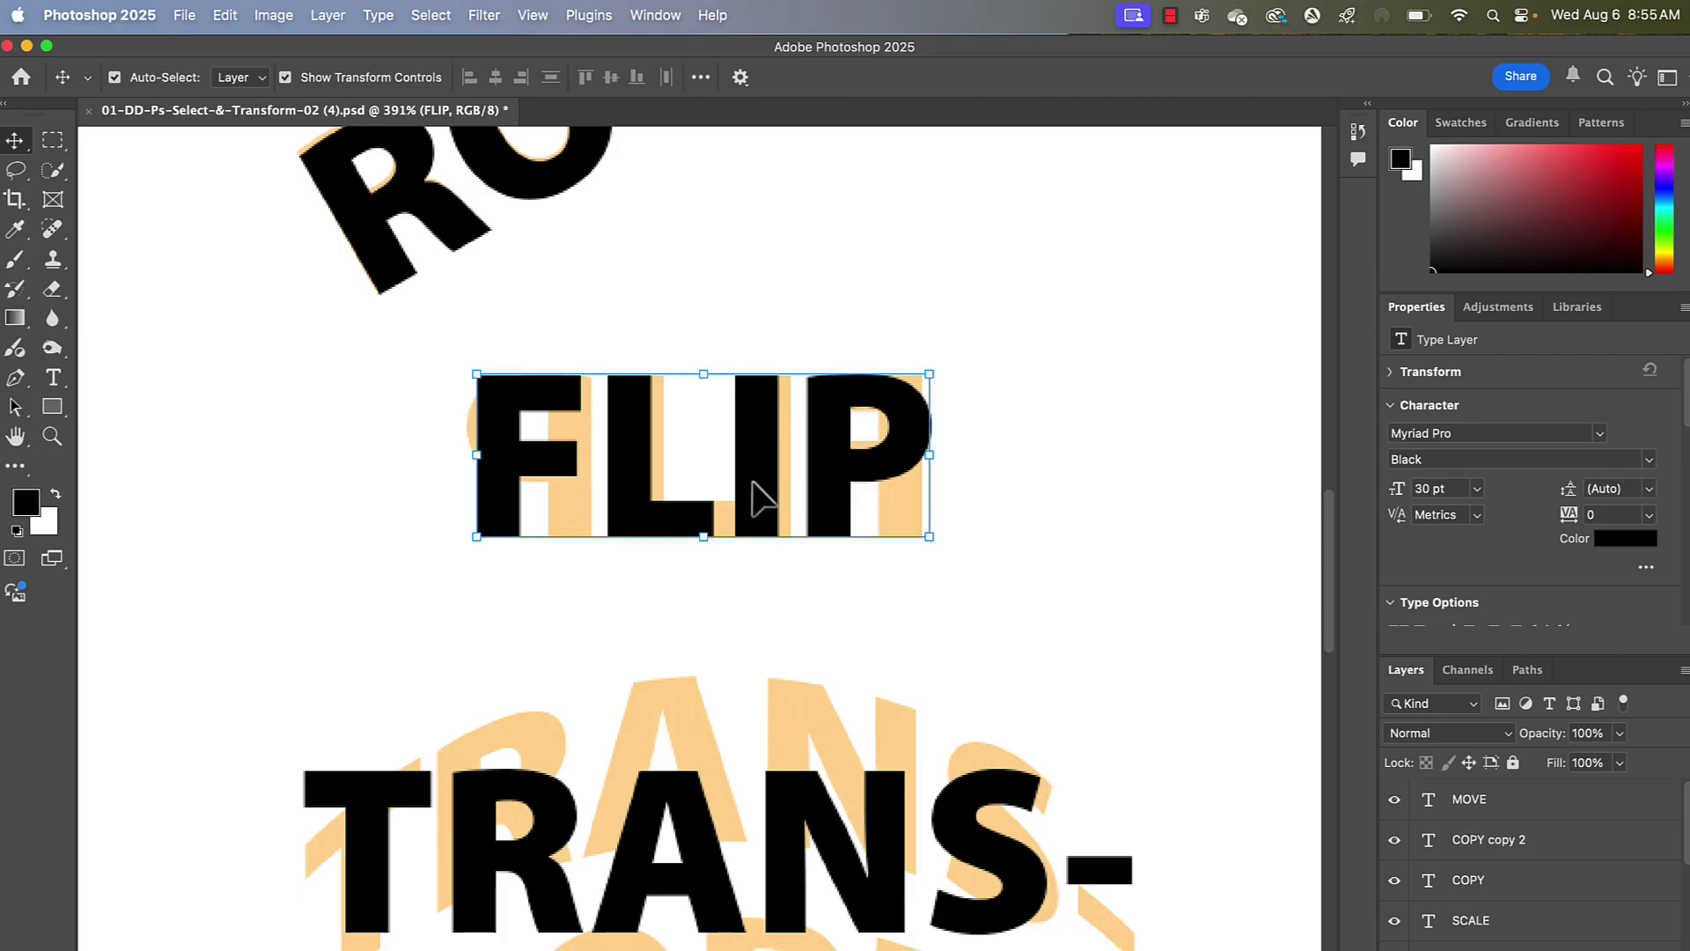
drag(766, 483, 648, 489)
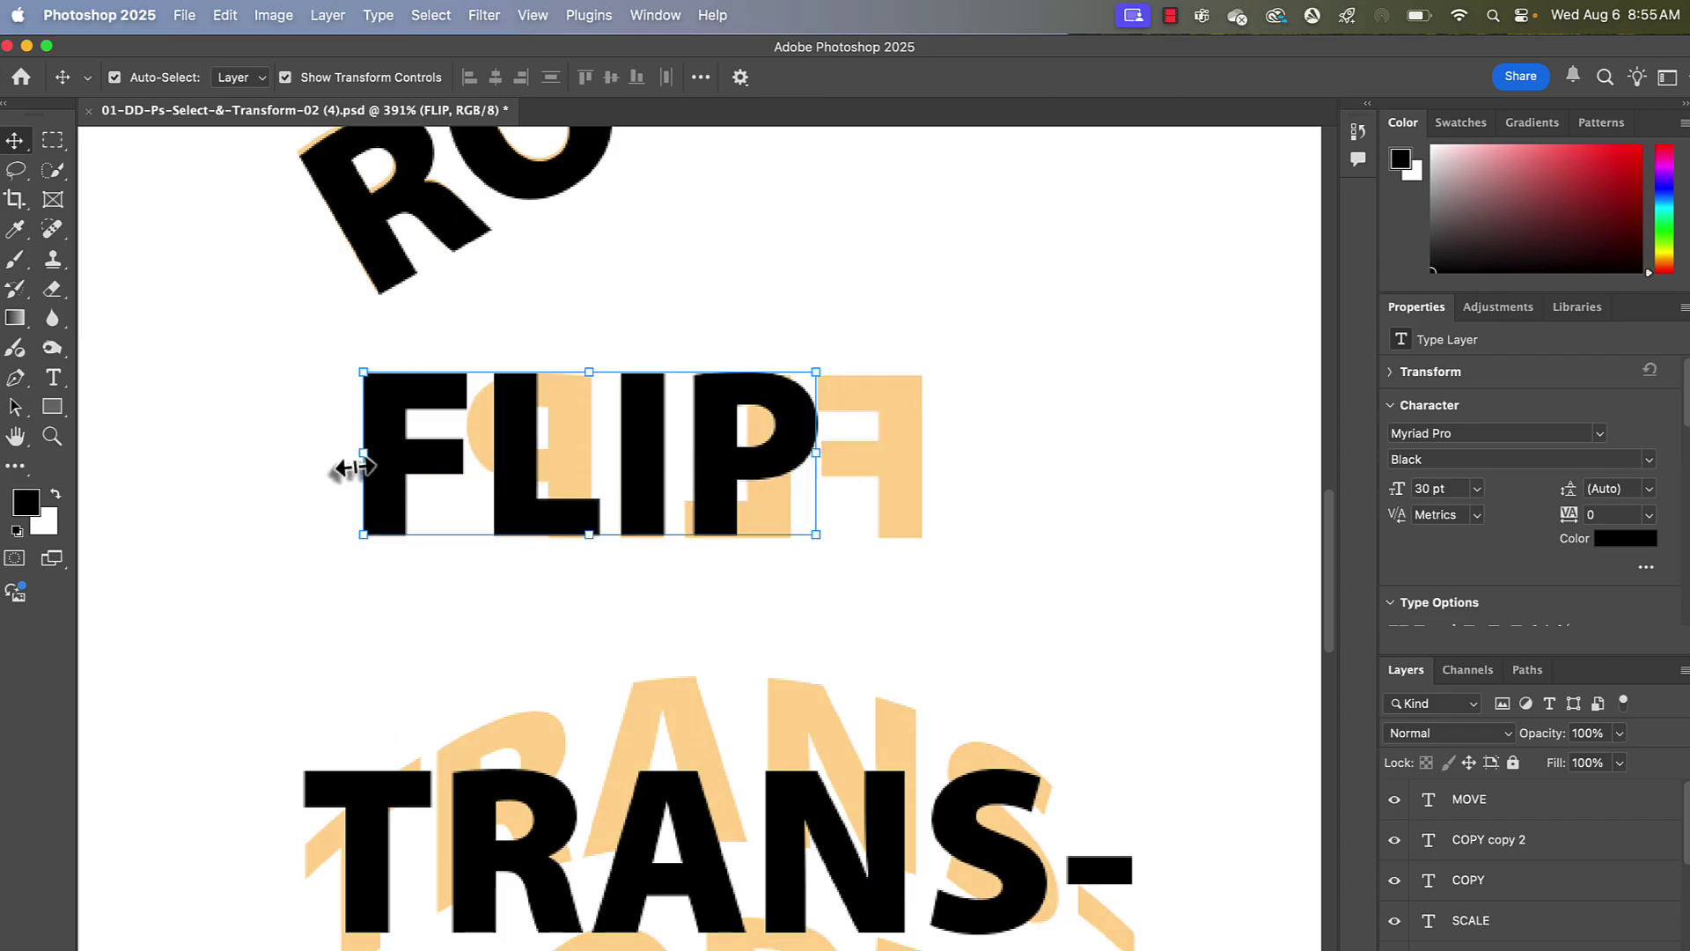
key(super+t)
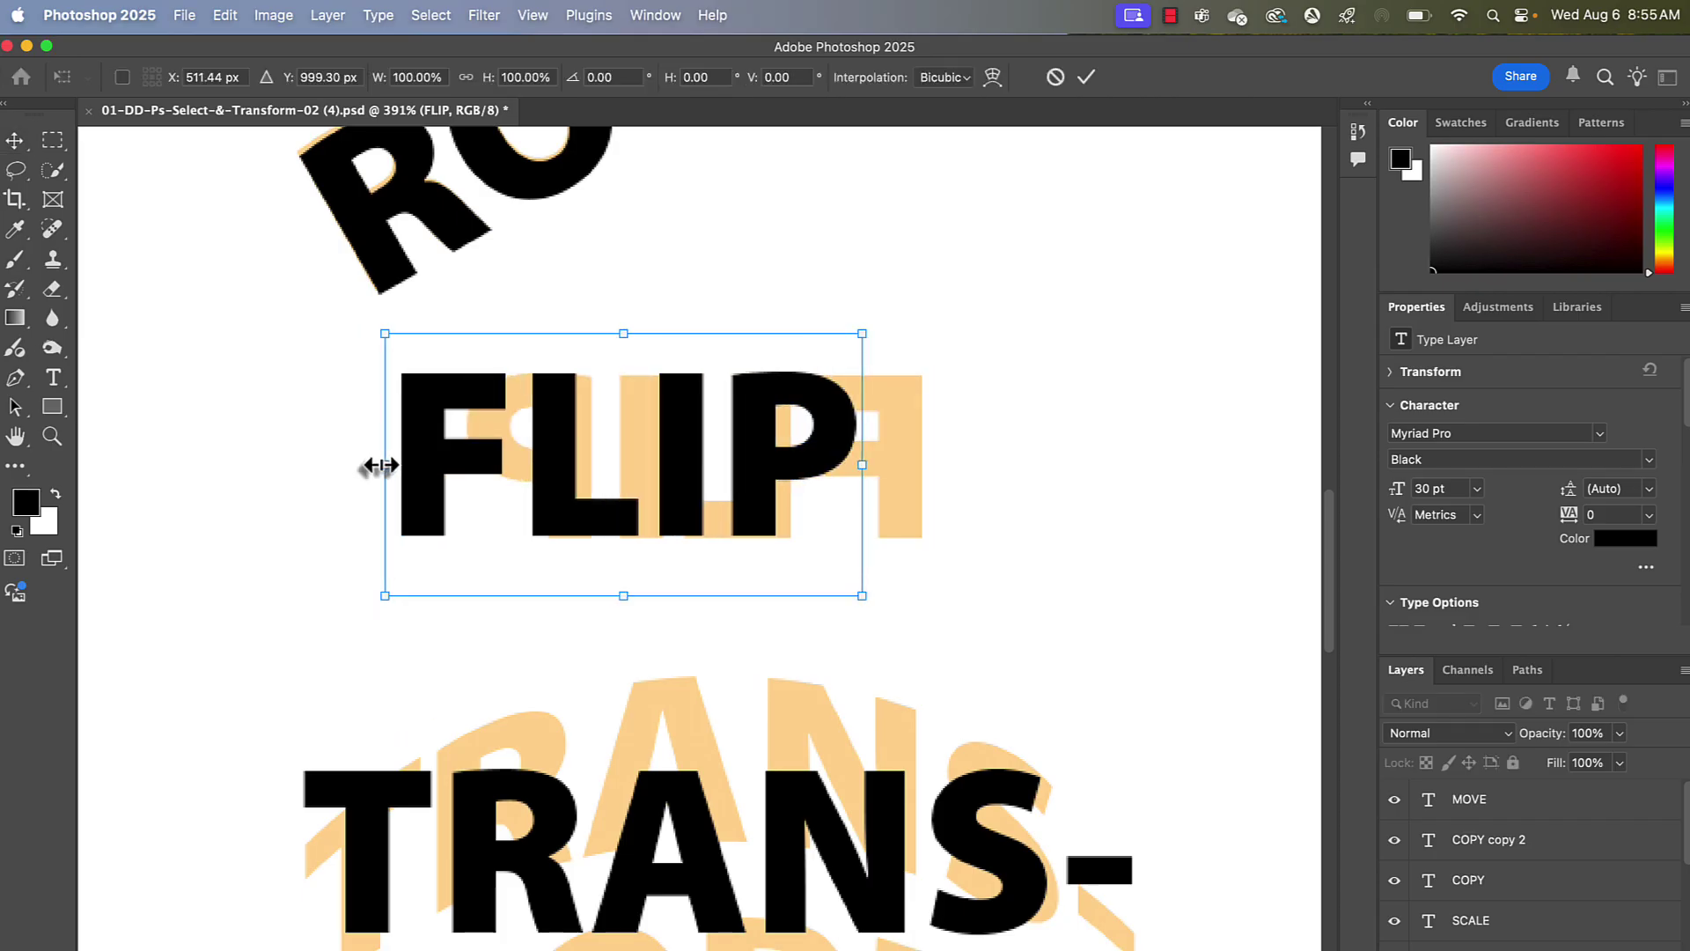
- Try to mirror the FLIP text by pulling its left edge past its right edge, and undo that change
drag(377, 461, 1294, 465)
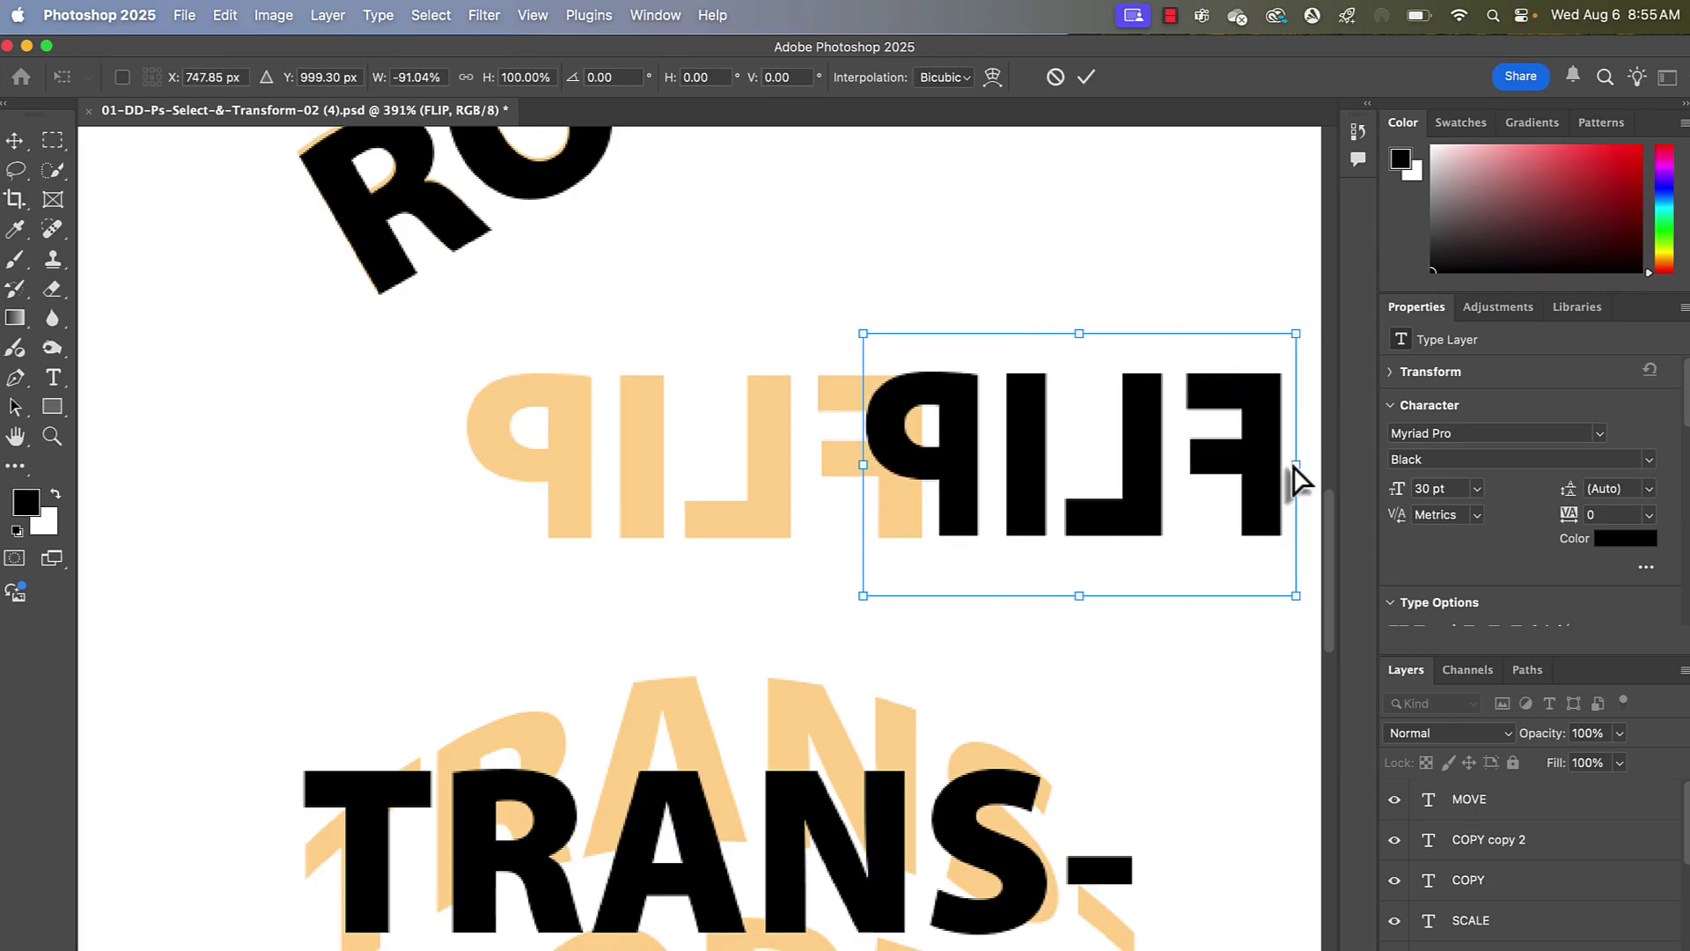
key(super+z)
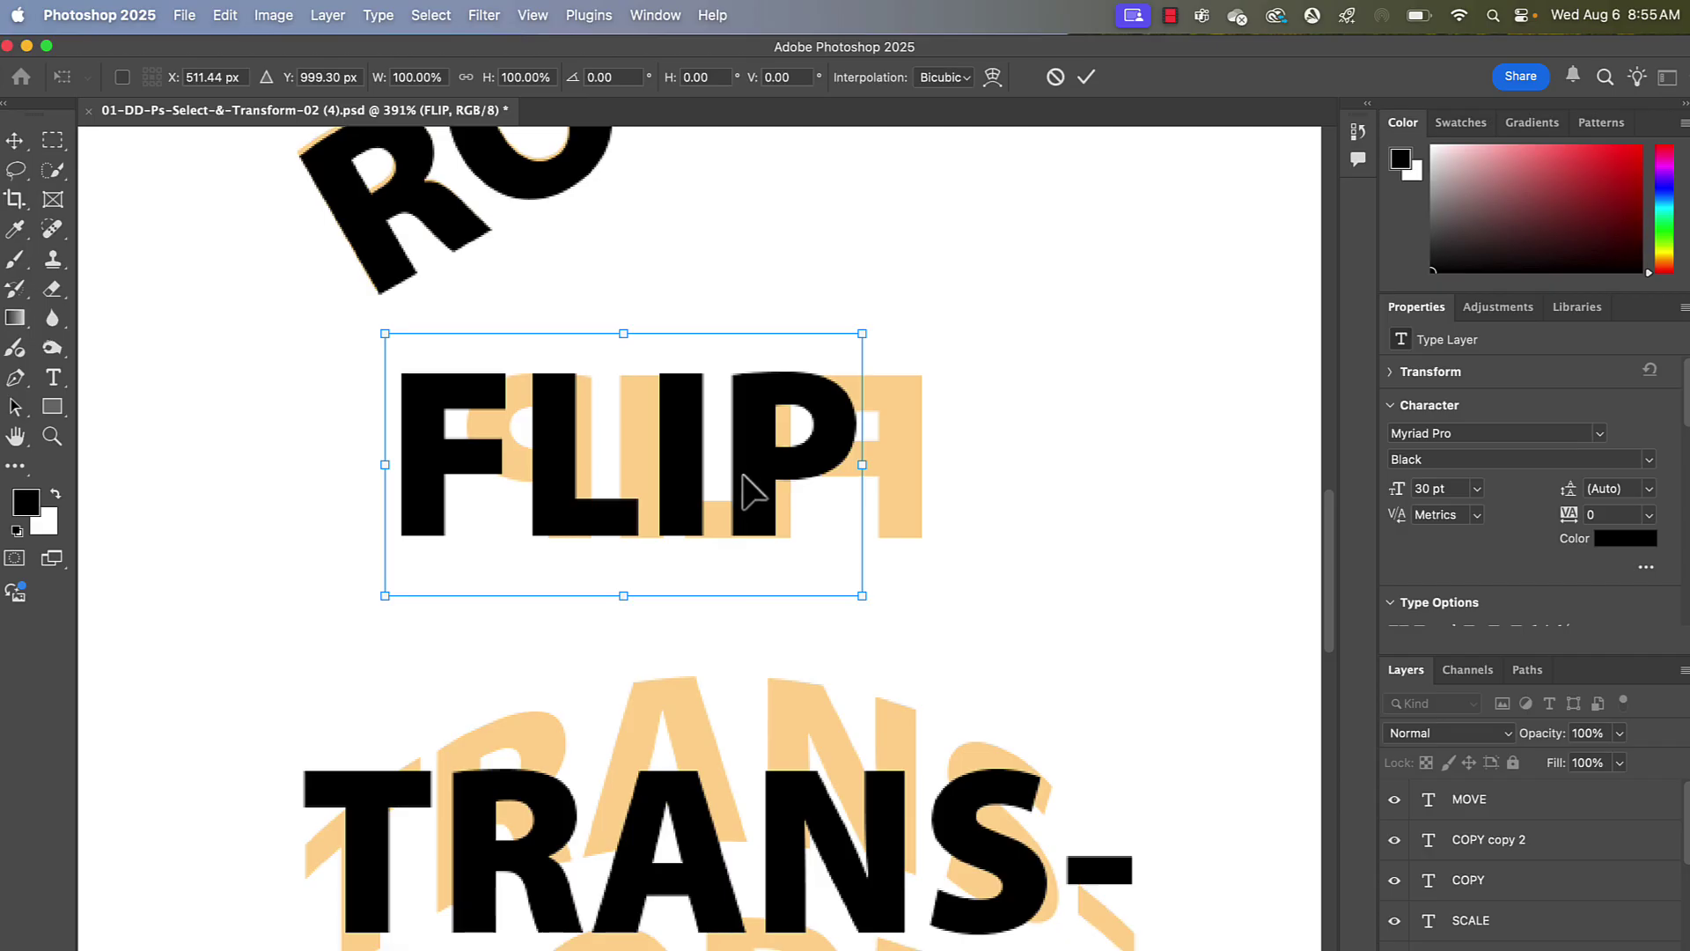
- Flip the black FLIP text horizontally, position it over its orange target, and commit the transform
right_click(863, 337)
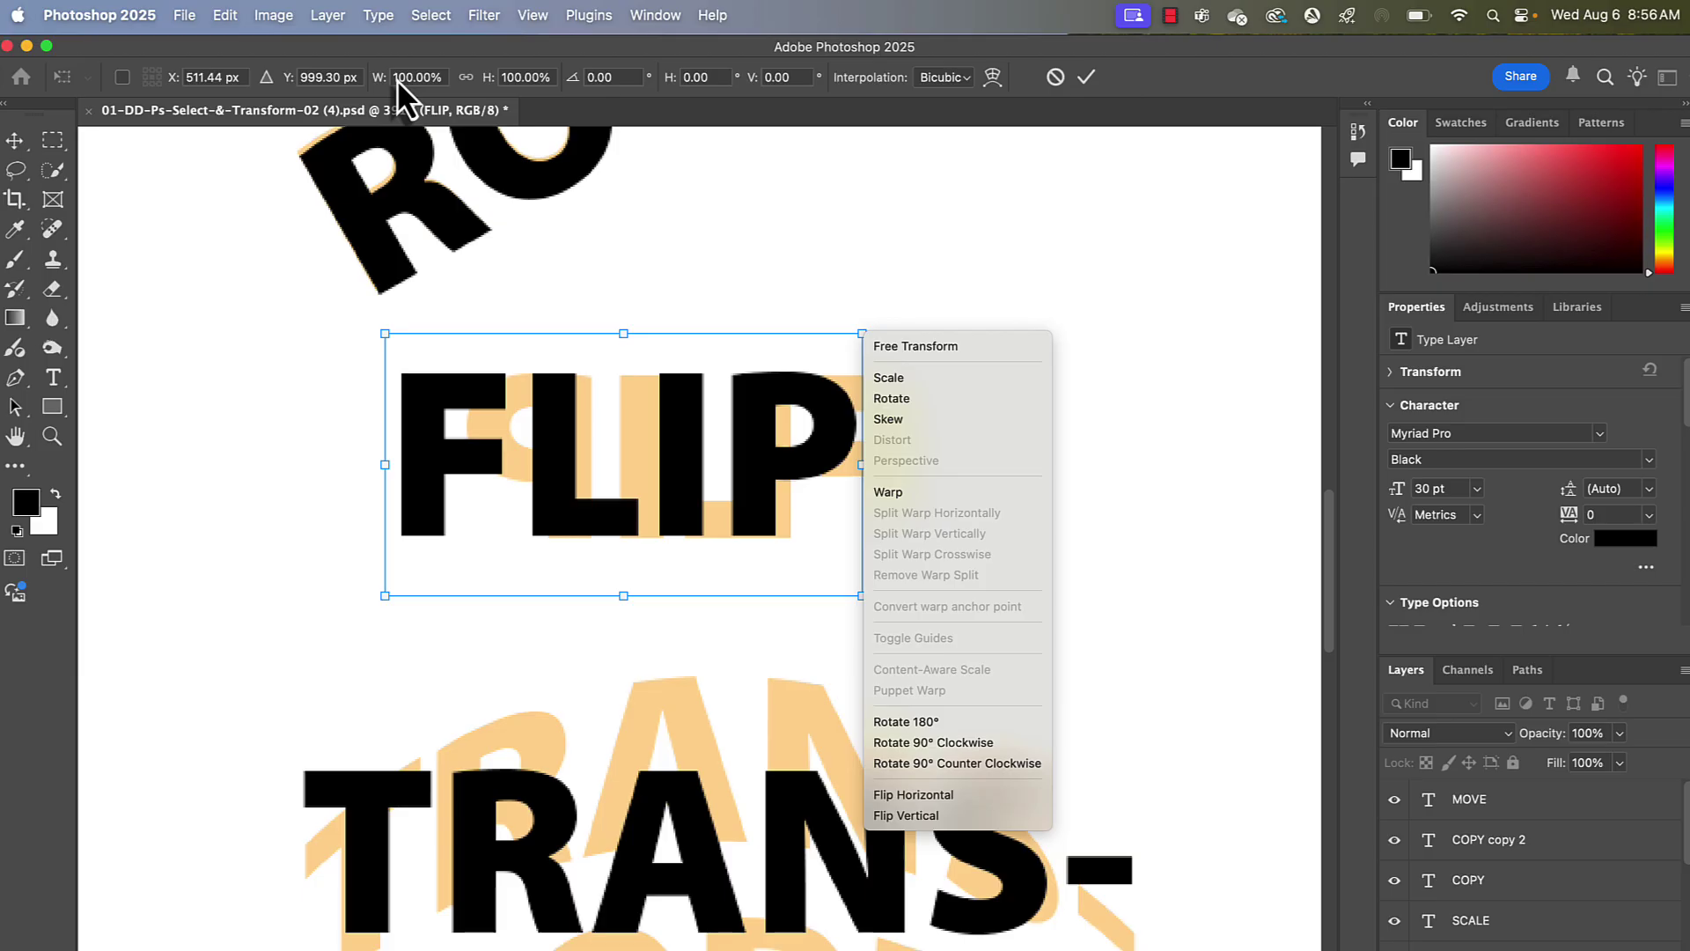
click(907, 800)
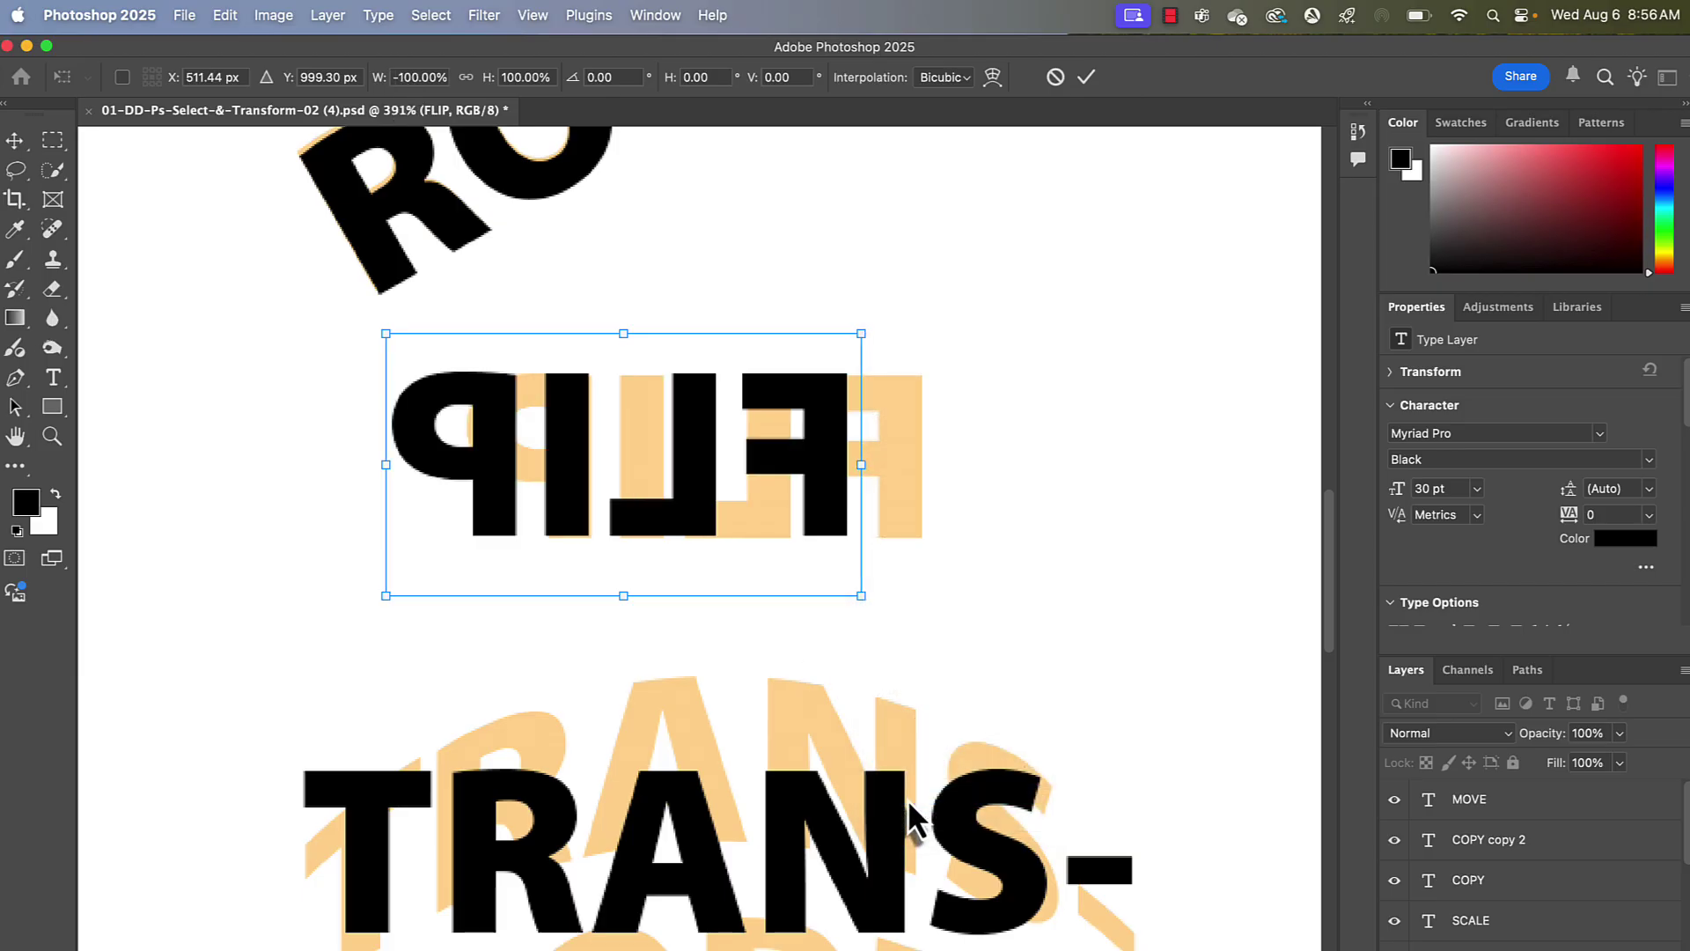
drag(641, 526, 717, 528)
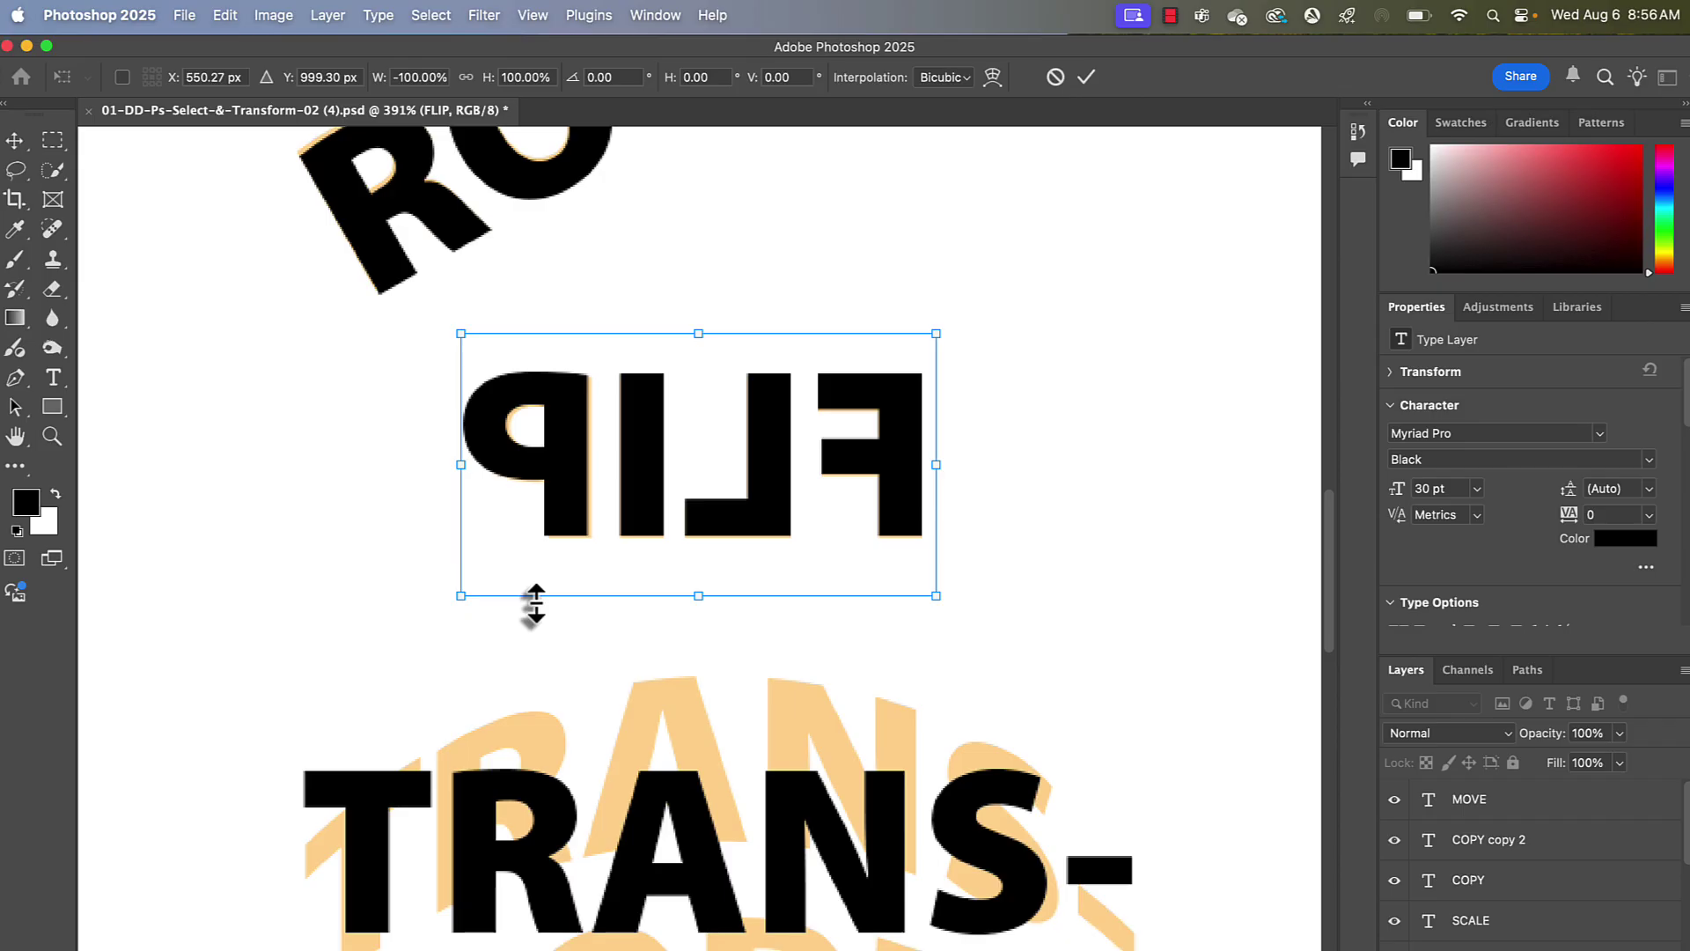
scroll(535, 605, down, 5)
key(Return)
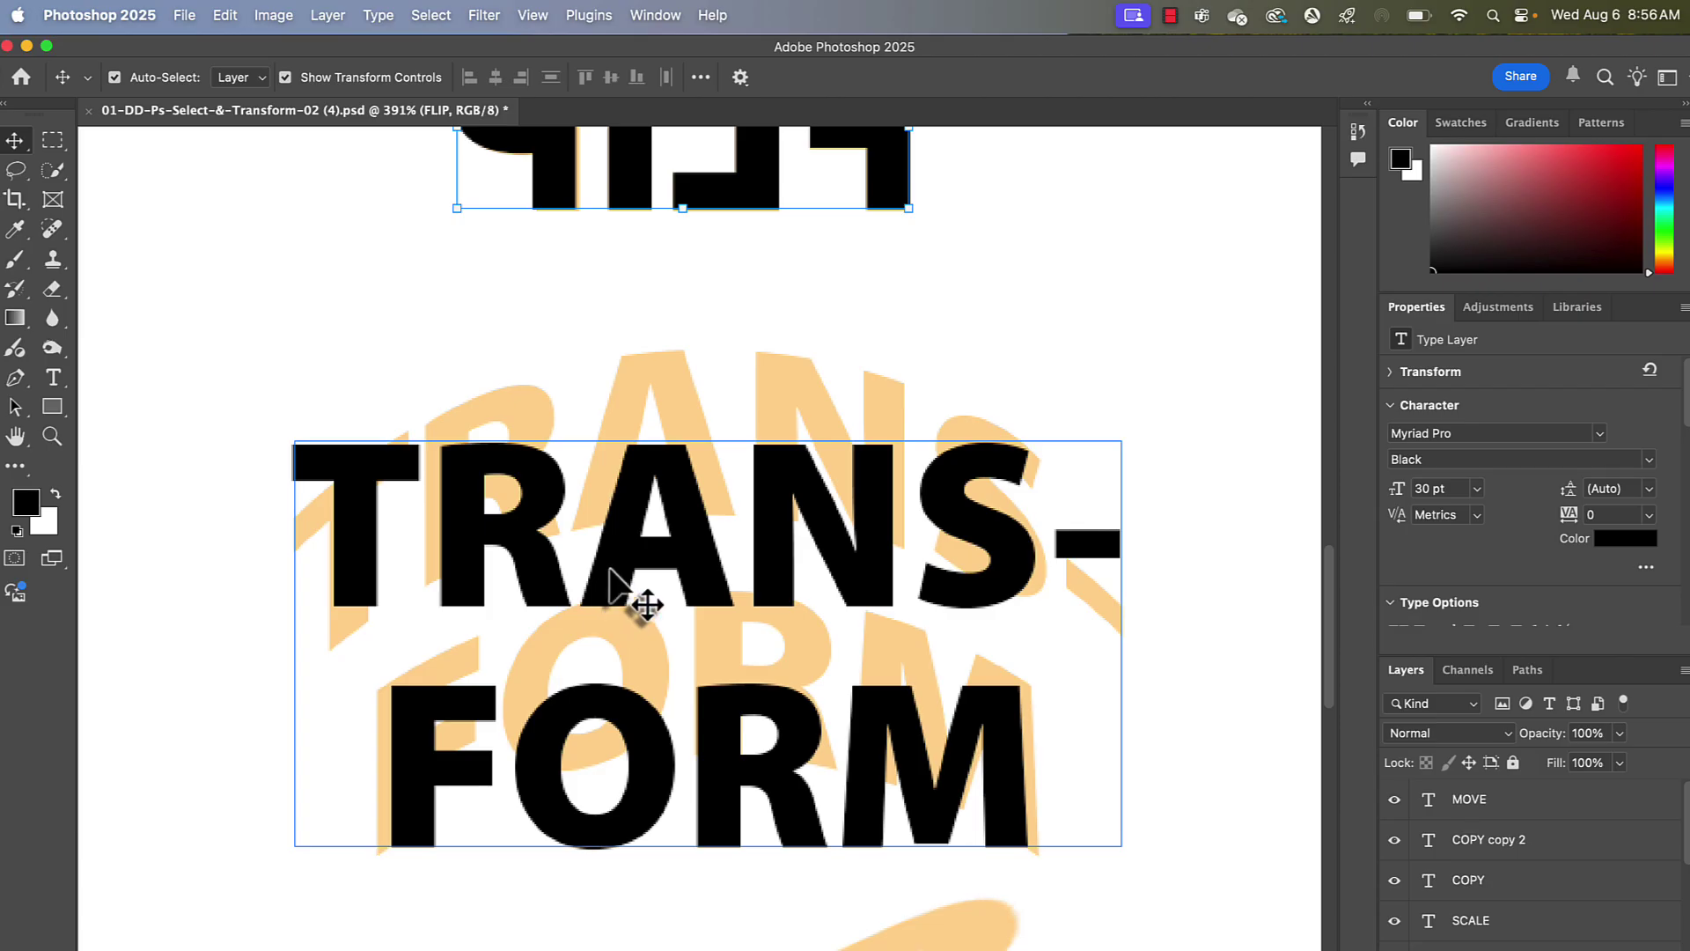
- Start a transform on the black TRANS-FORM text and apply the Arch warp style to it
click(968, 591)
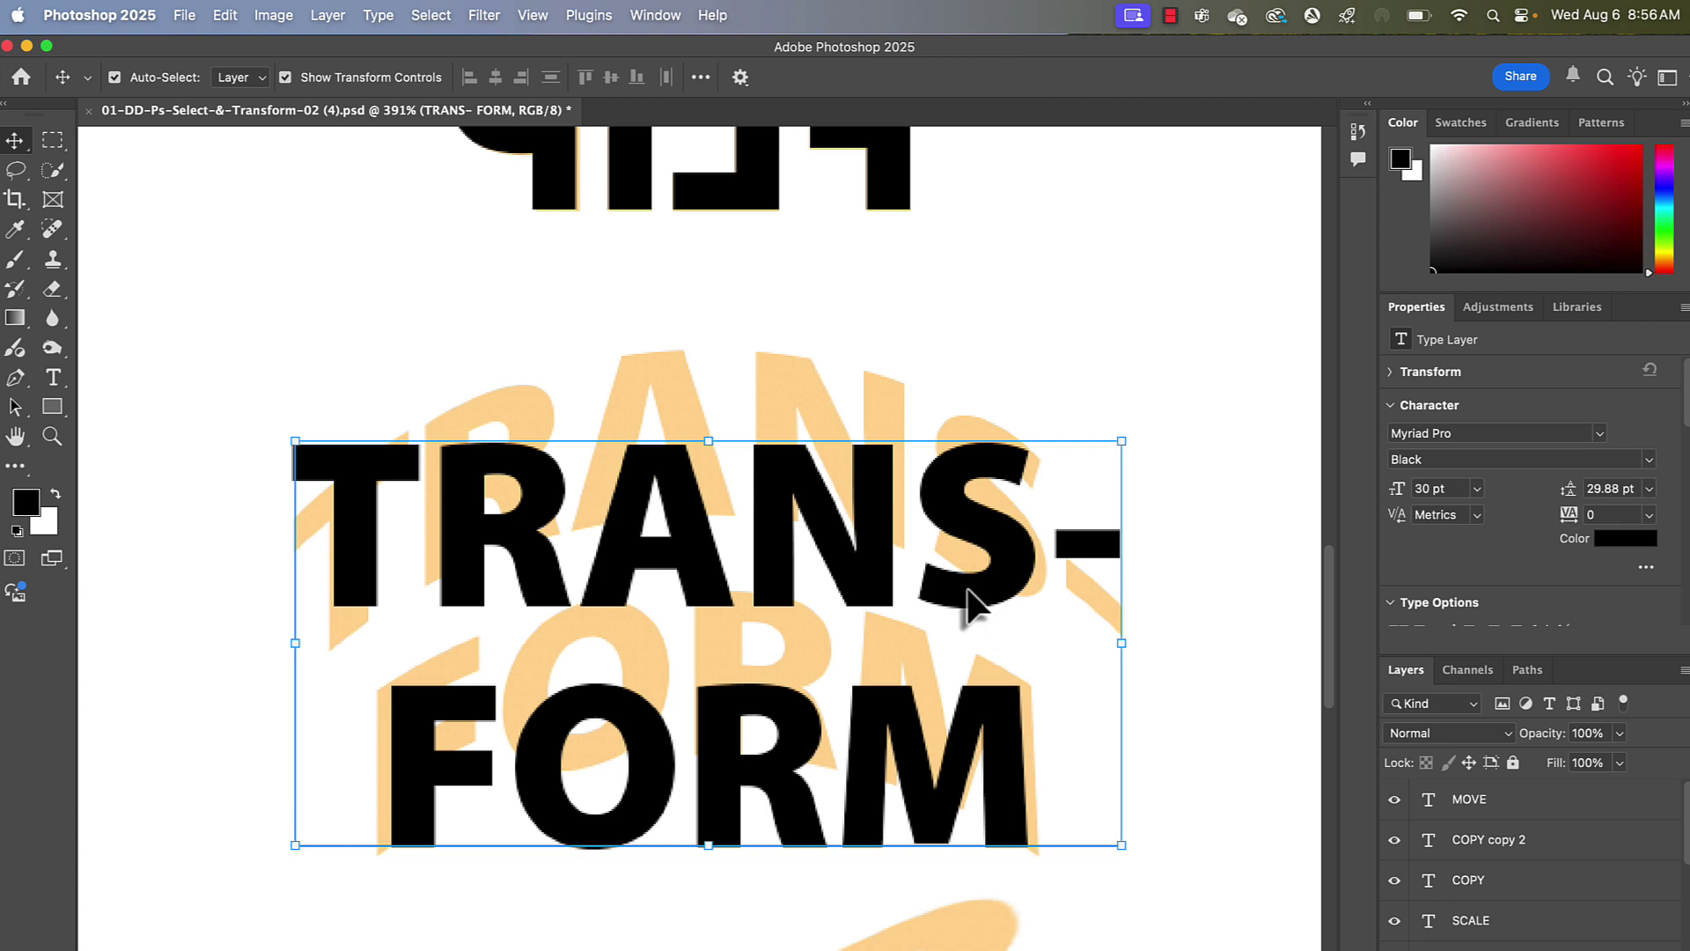
key(ctrl+t)
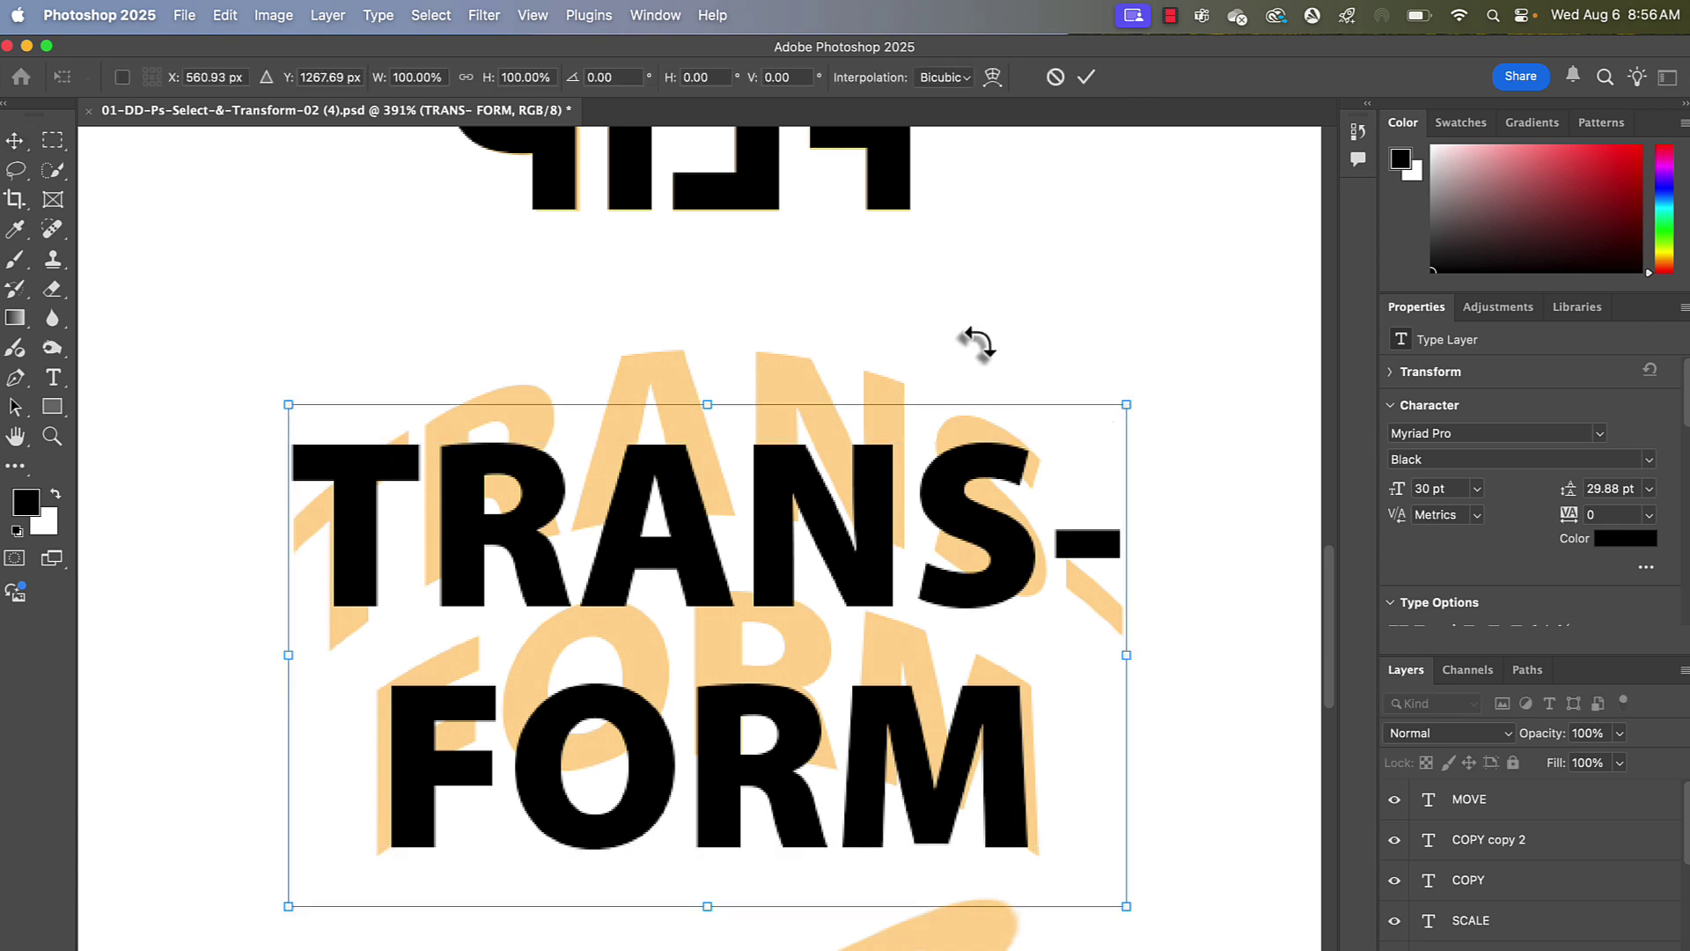
key(Escape)
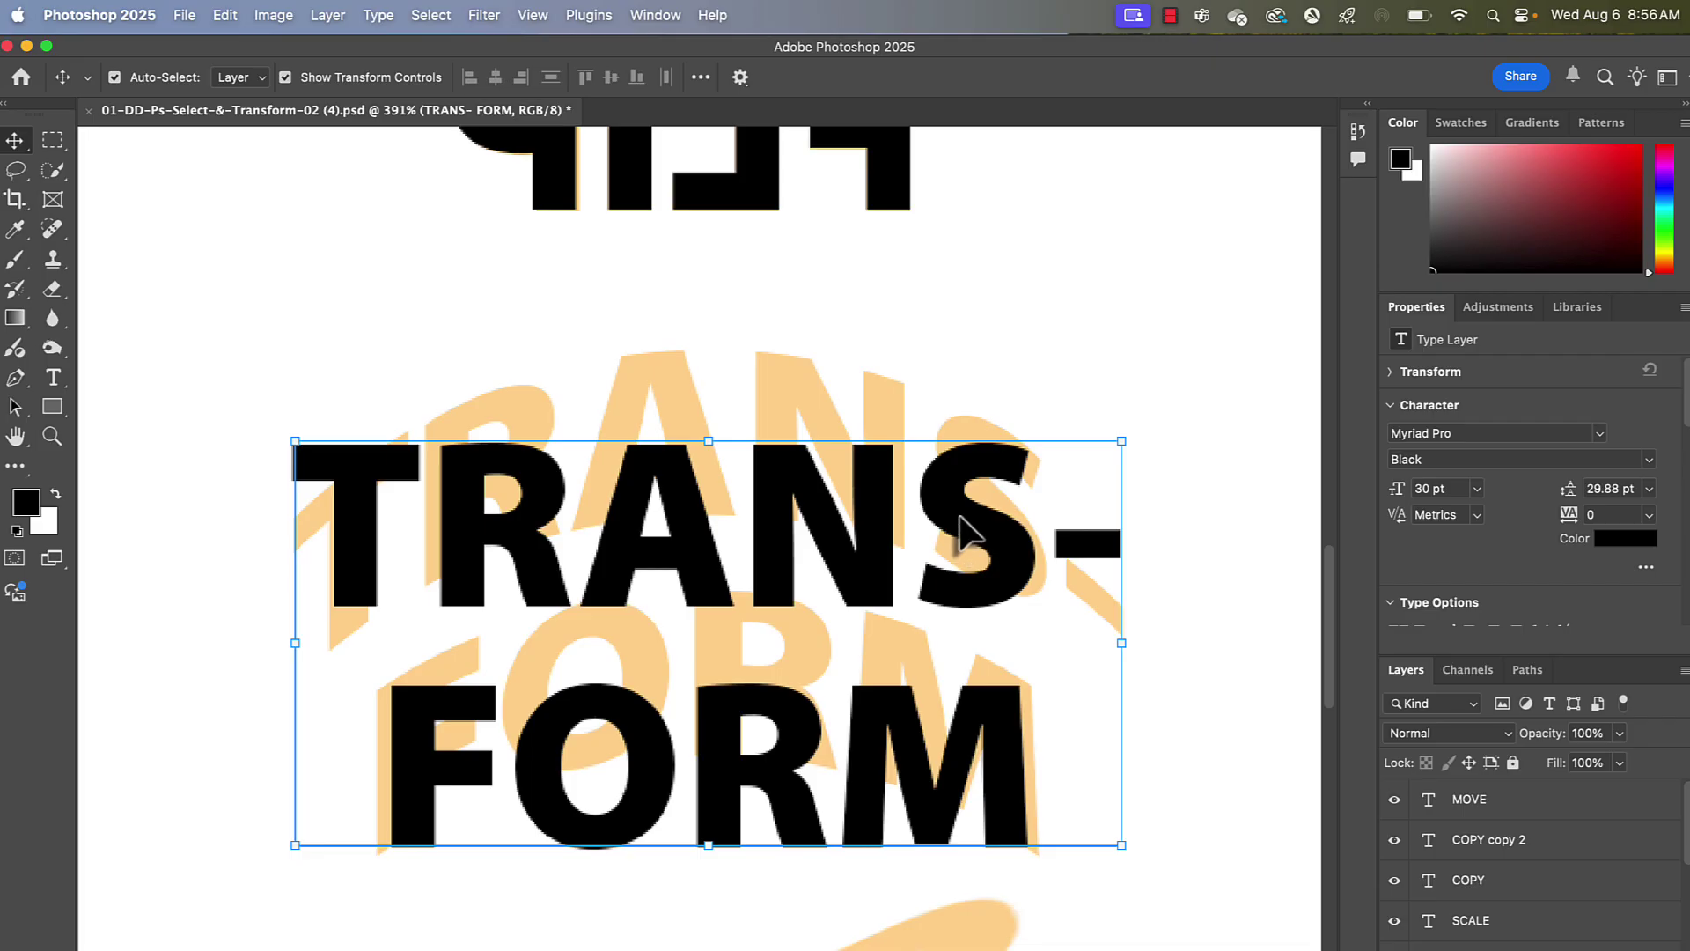
click(1123, 442)
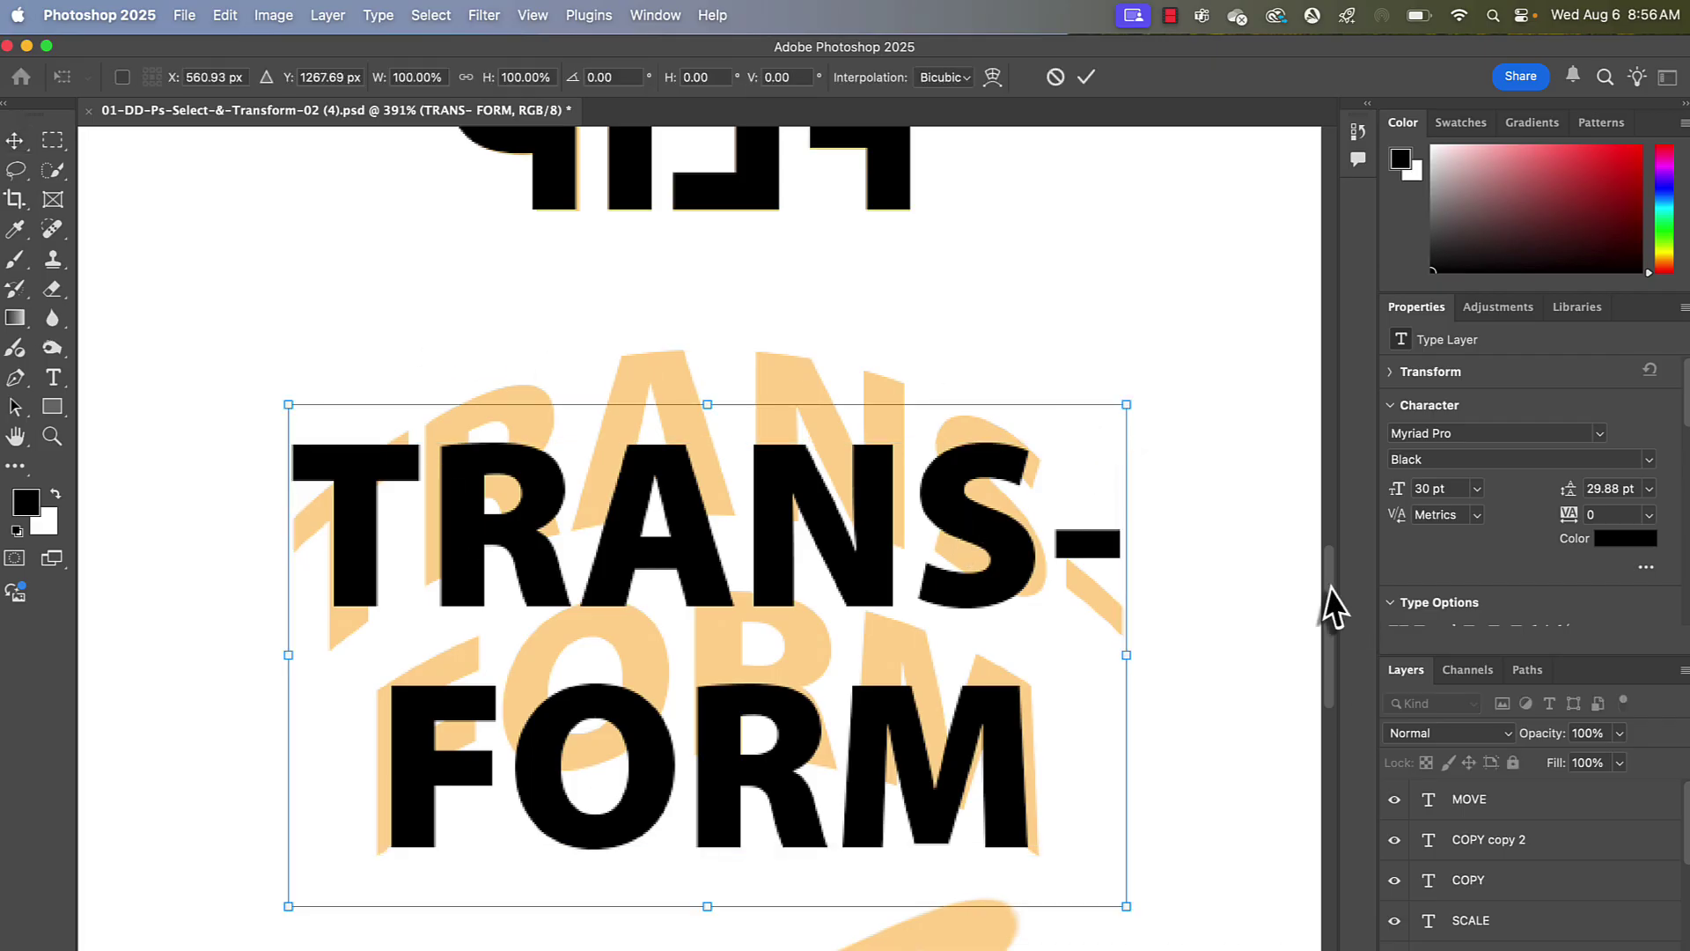
right_click(1126, 409)
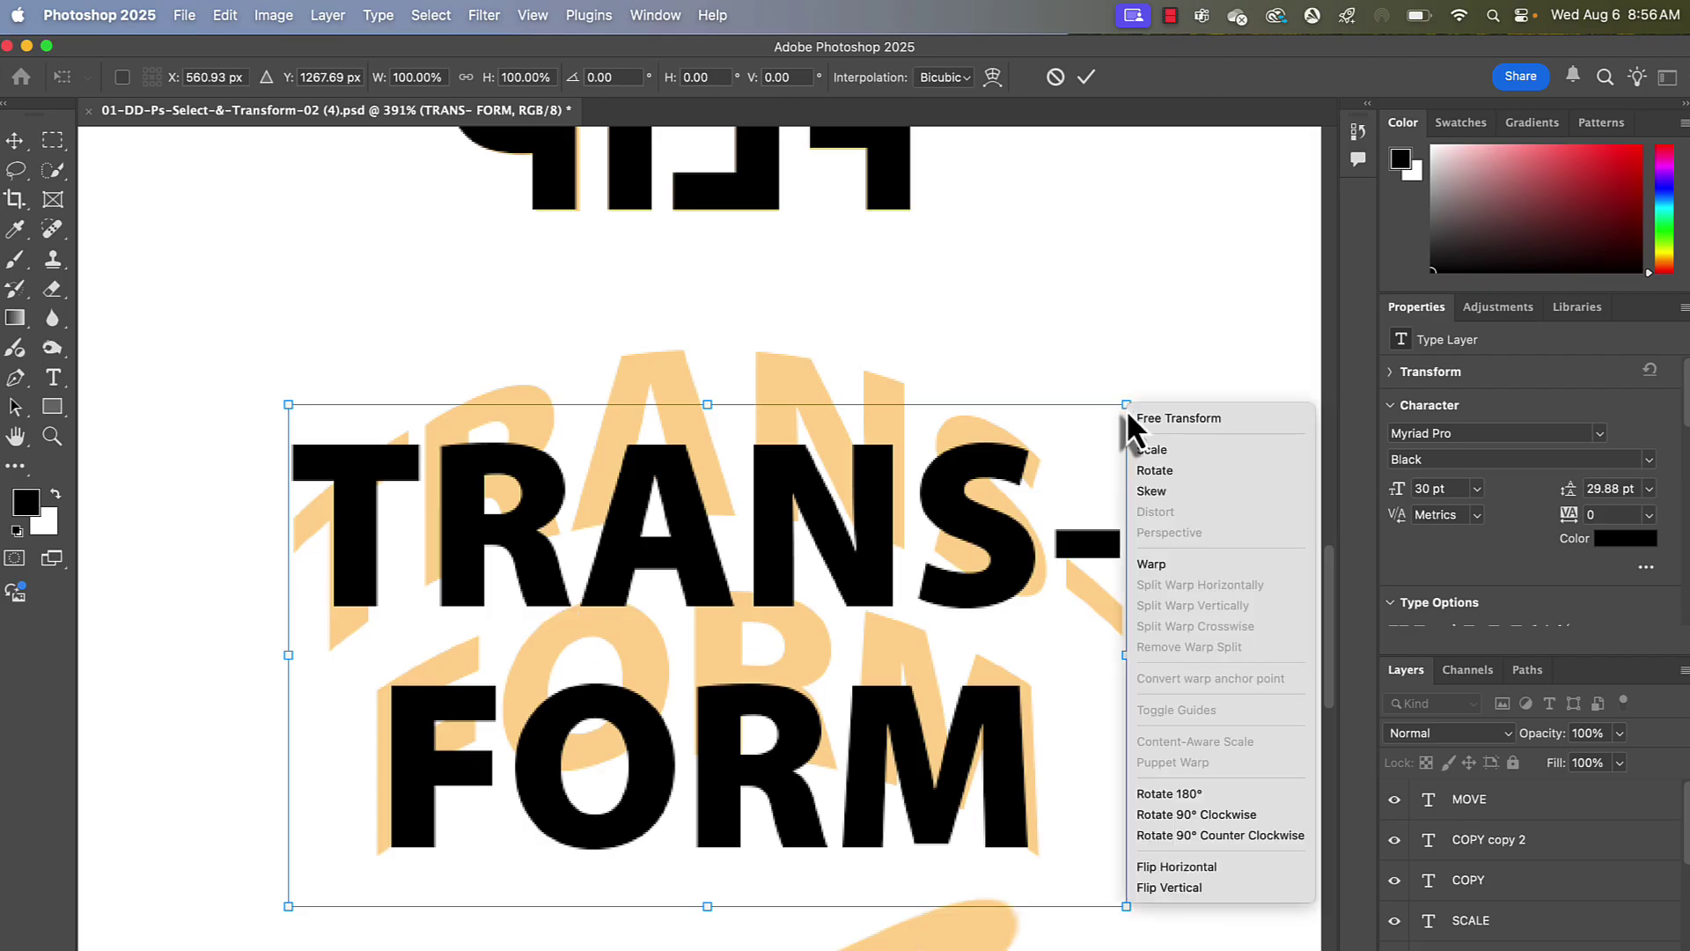
click(1169, 568)
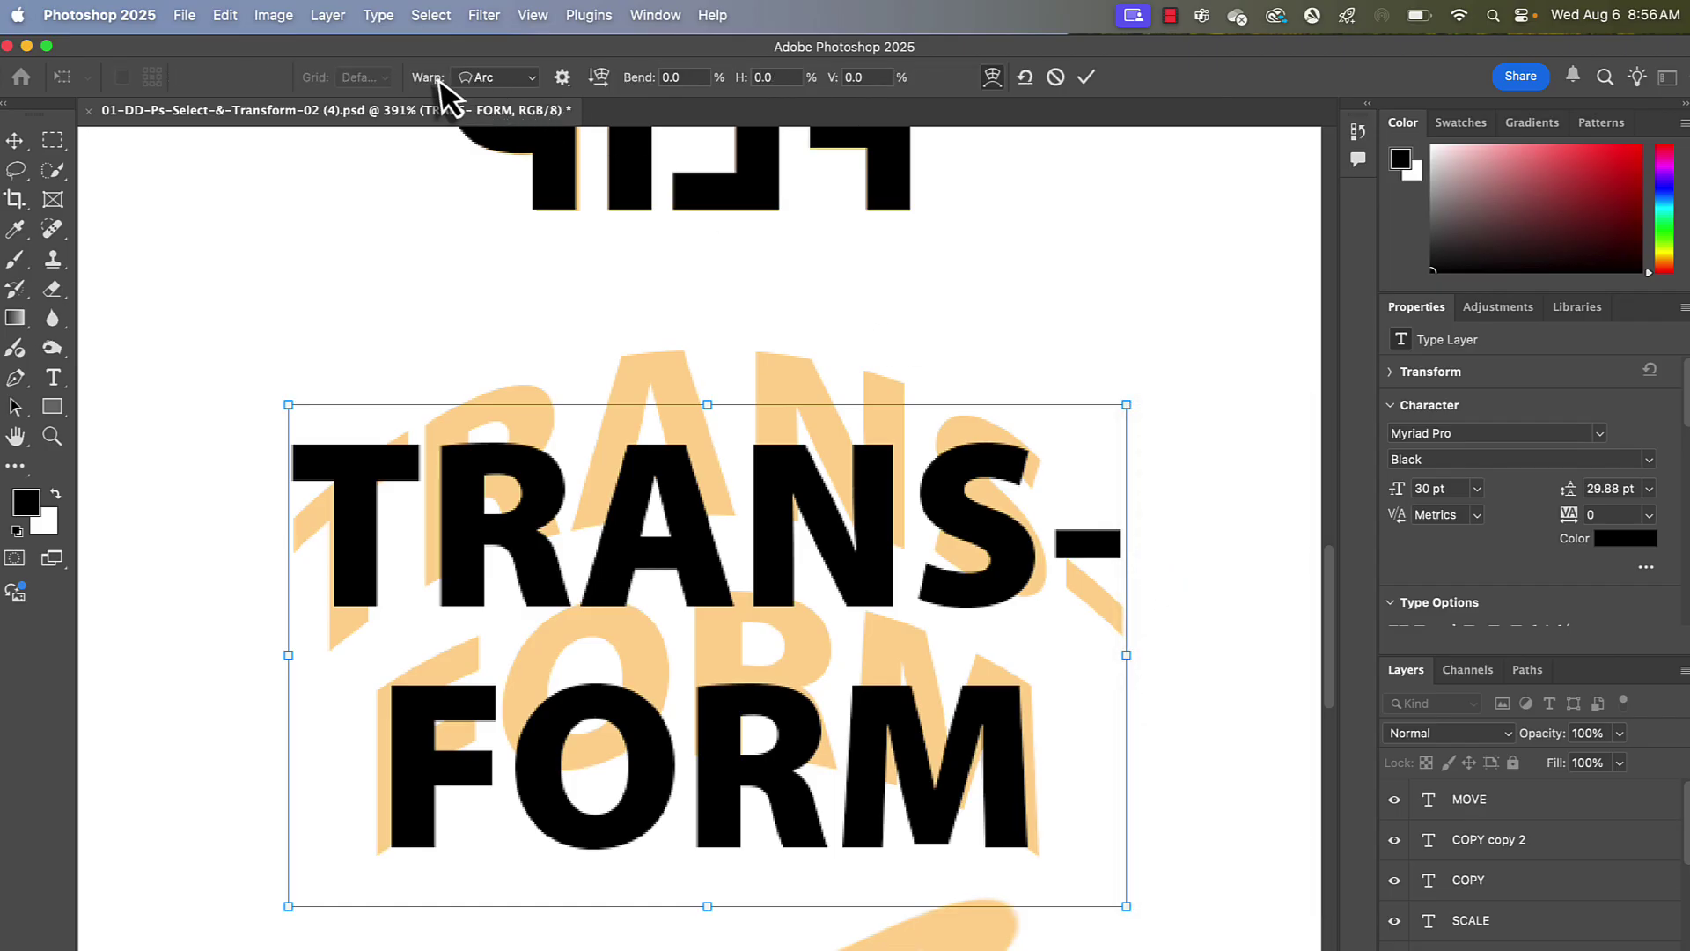
click(531, 79)
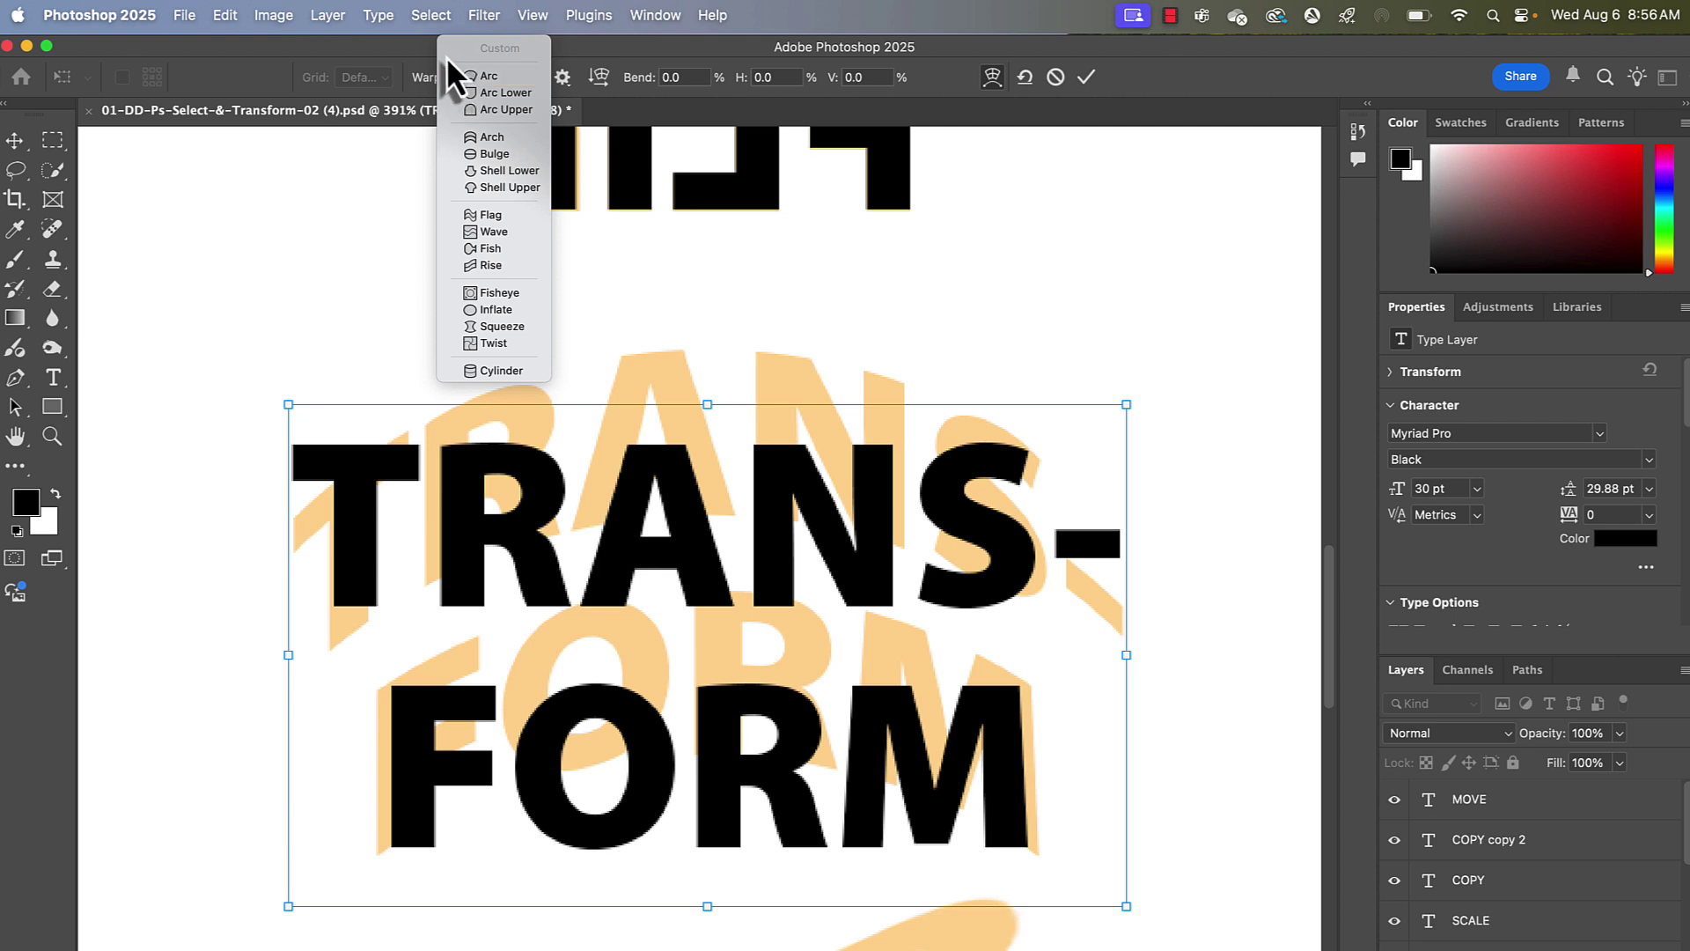
click(490, 141)
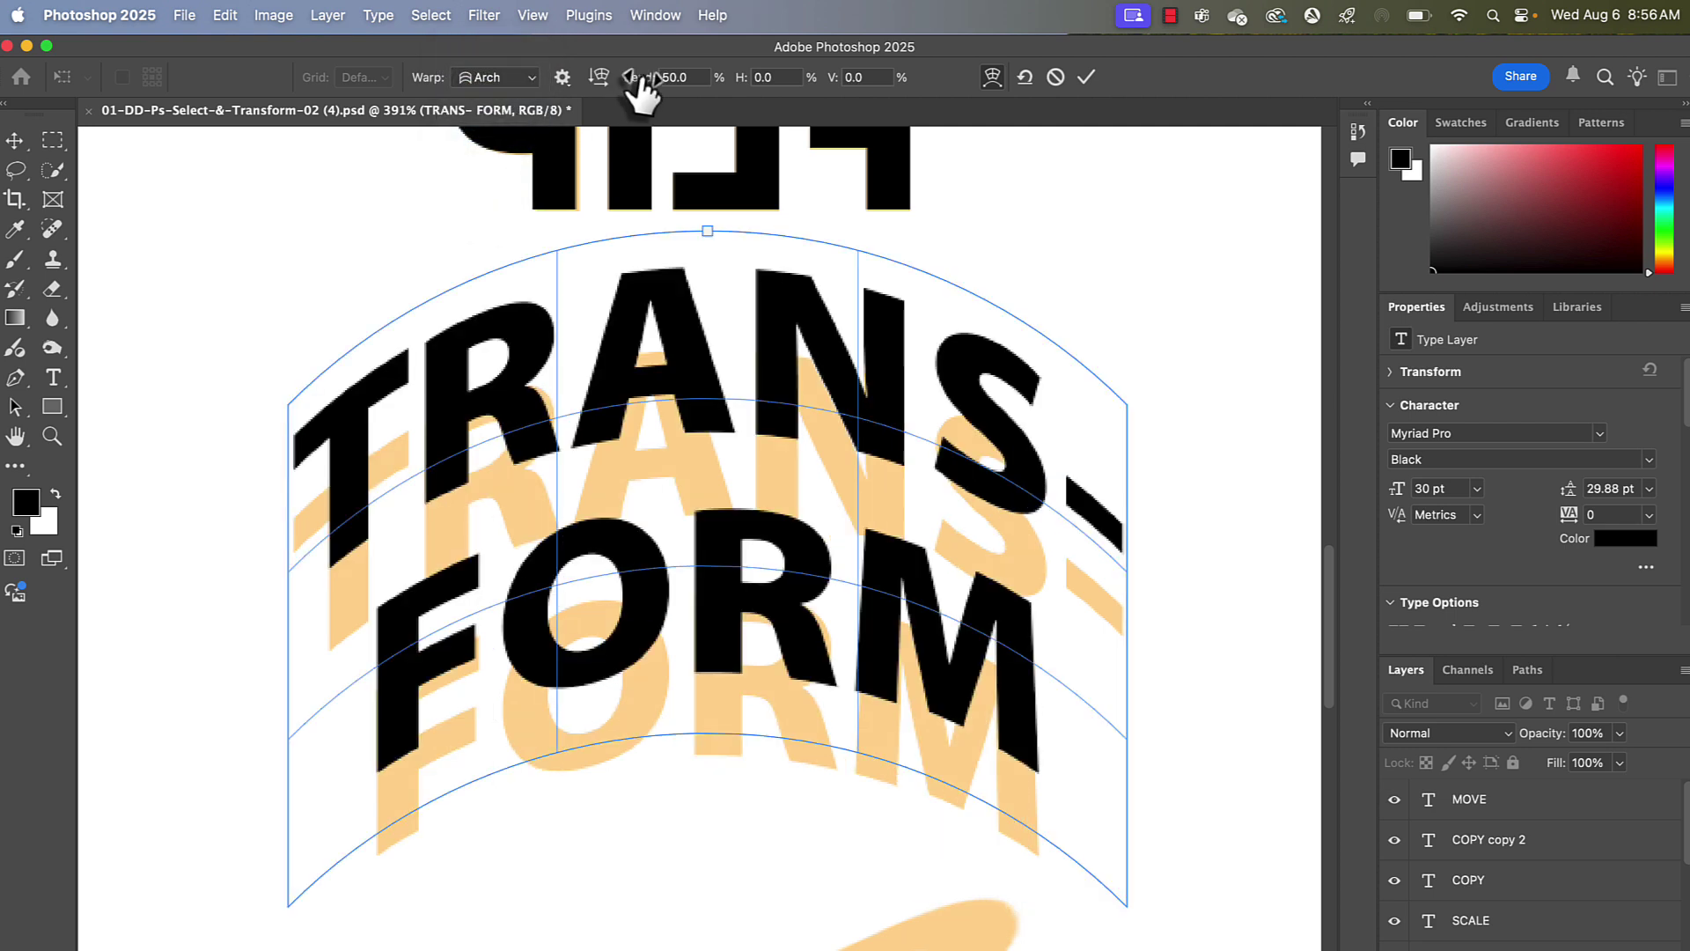
- Set the TRANS-FORM text's arch bend to 39.2% and commit the warp
scroll(676, 75, up, 20)
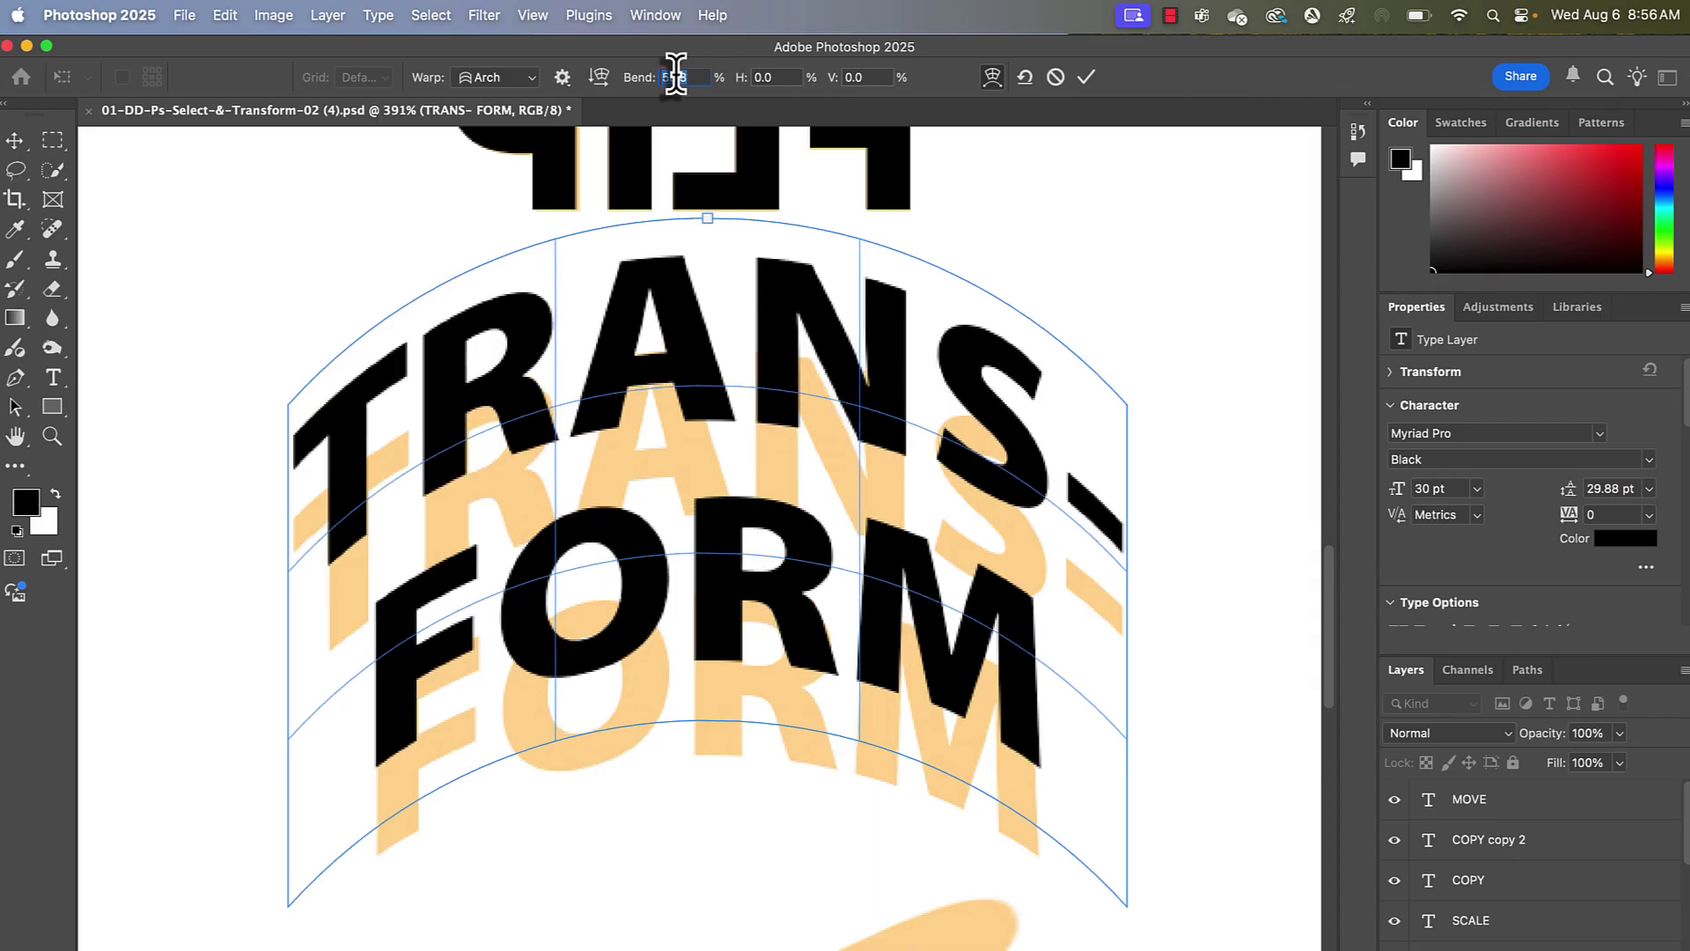
scroll(676, 75, down, 10)
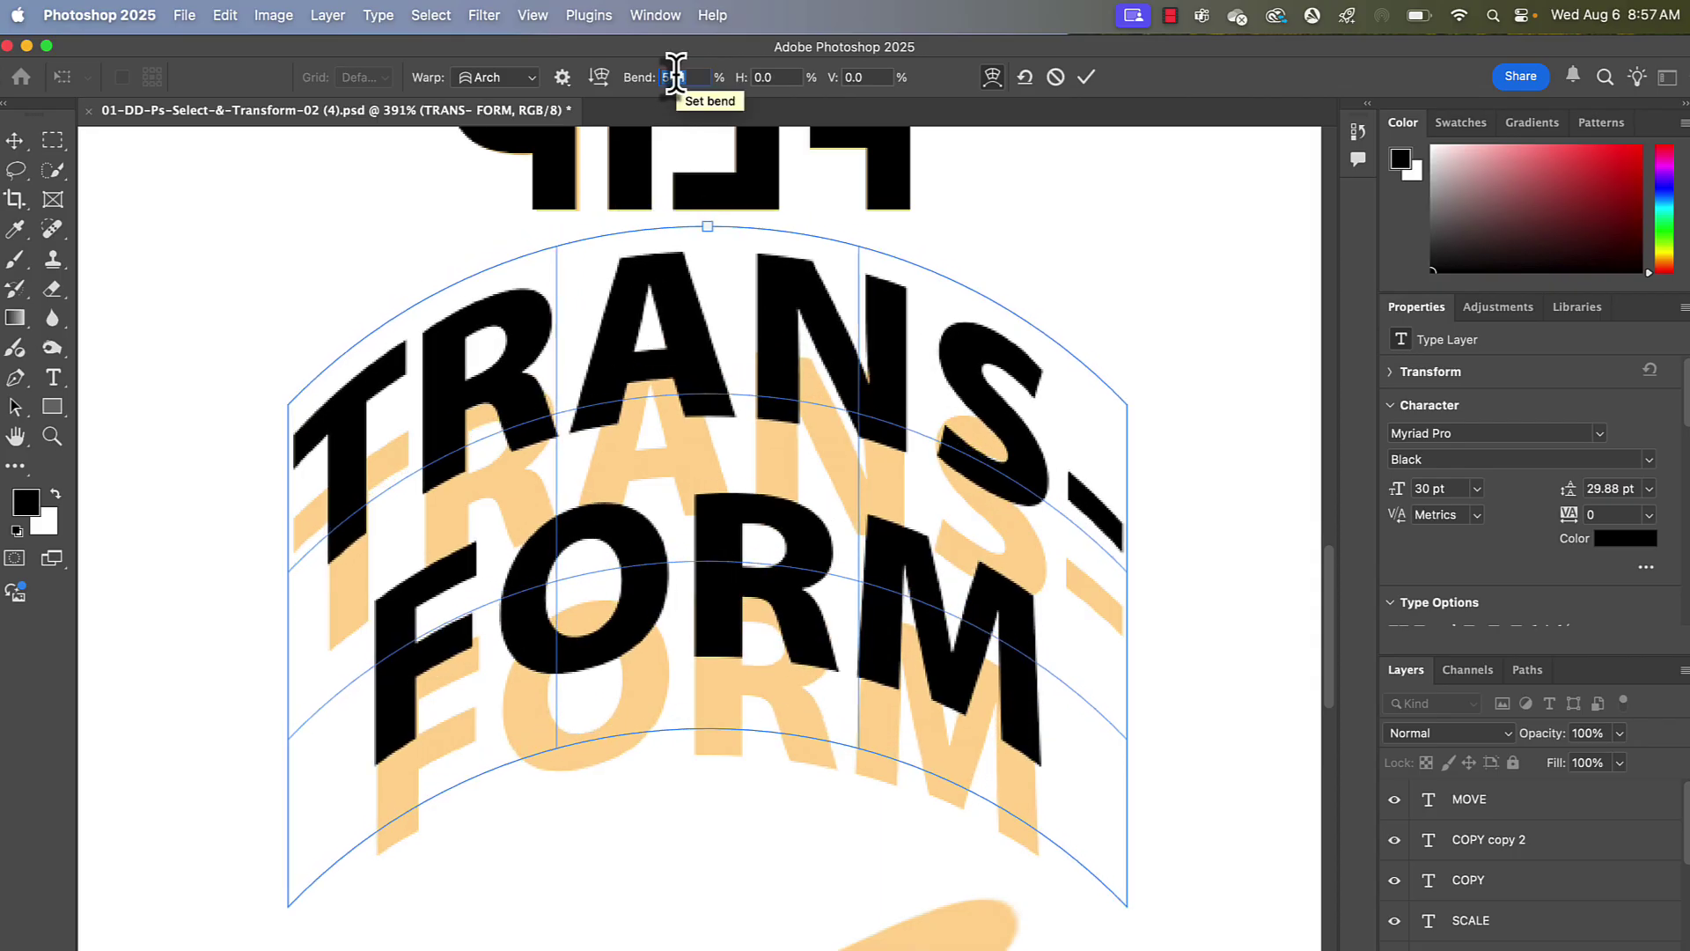
scroll(676, 75, down, 9)
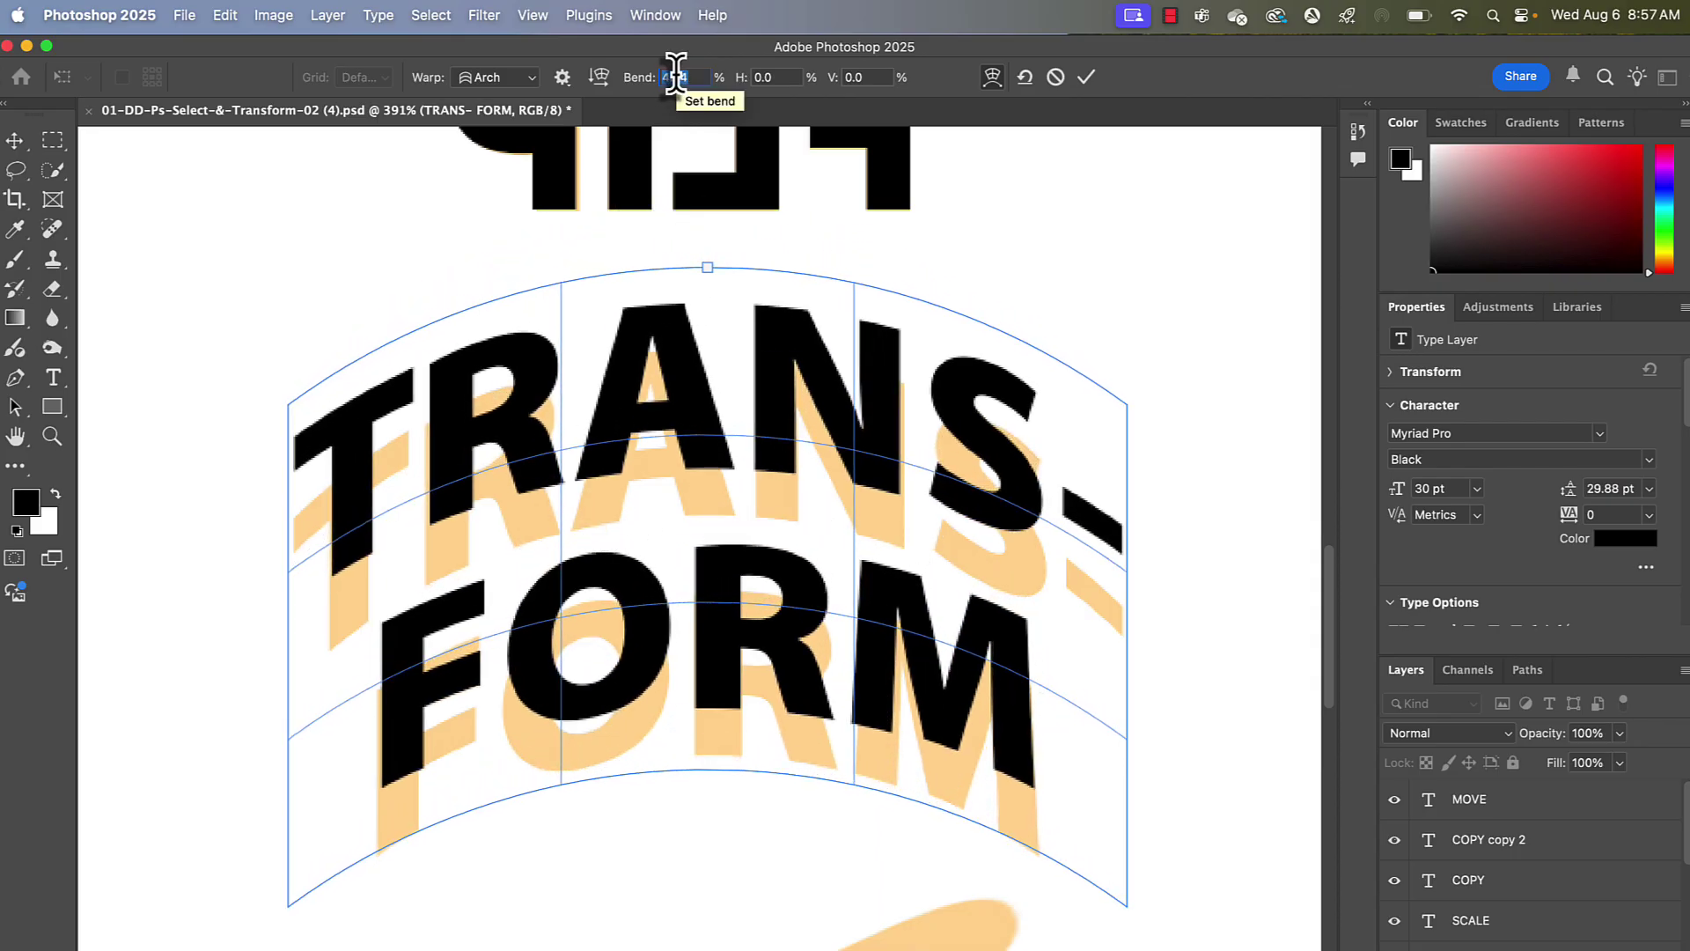
click(616, 436)
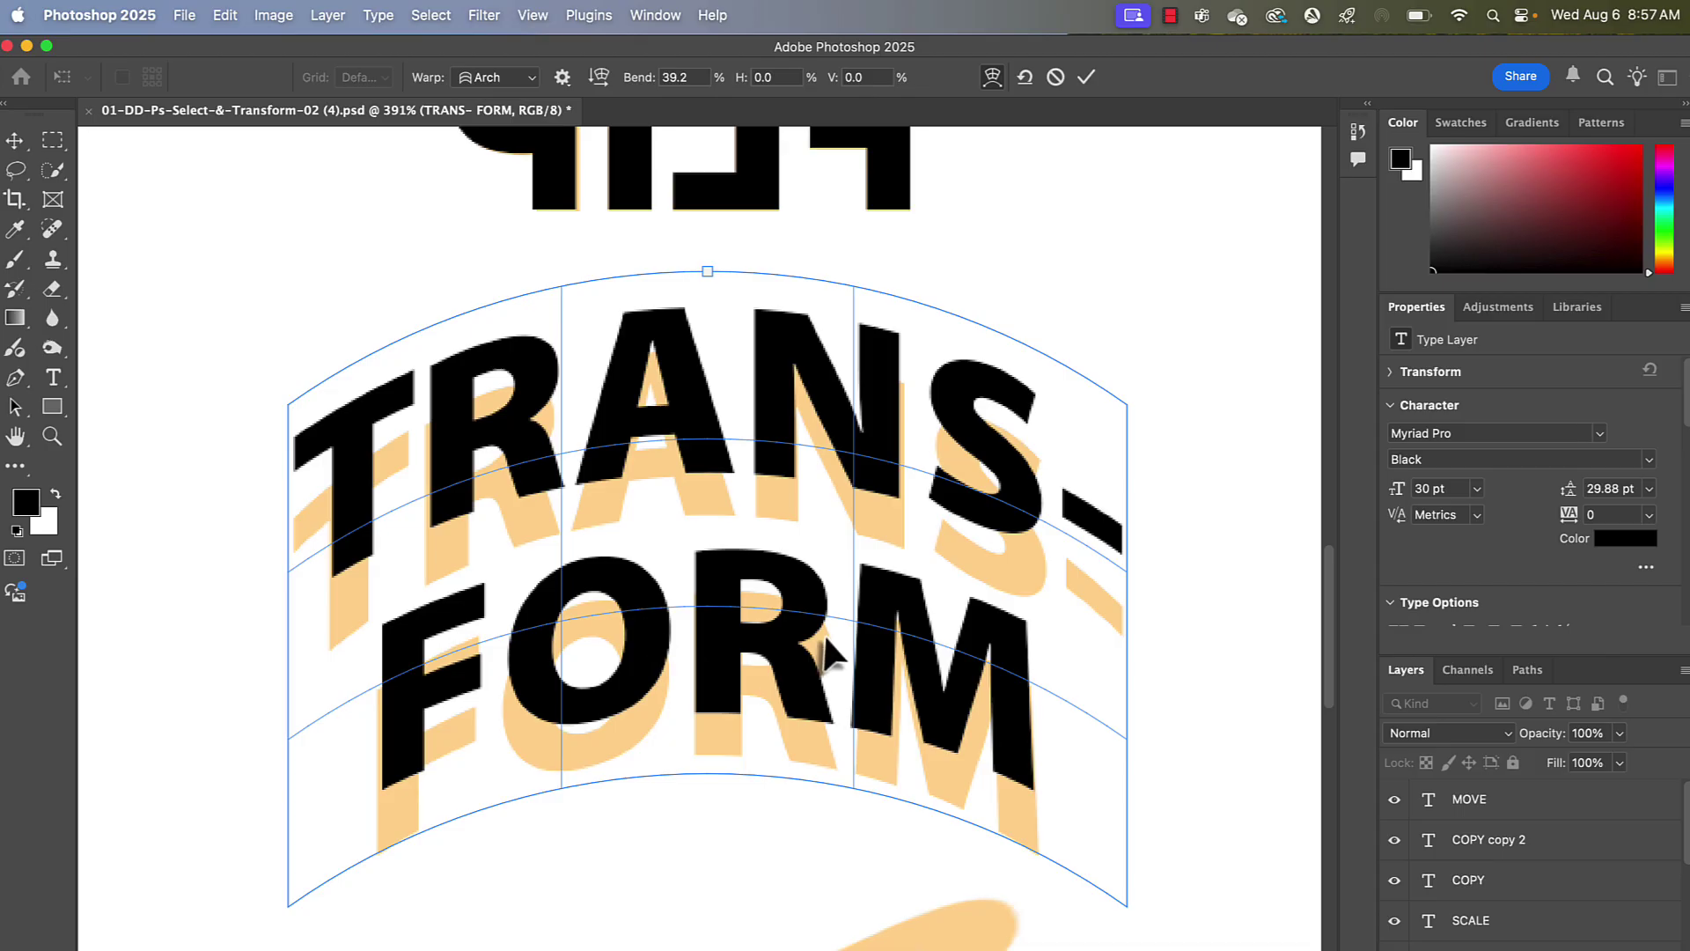
scroll(1030, 759, down, 5)
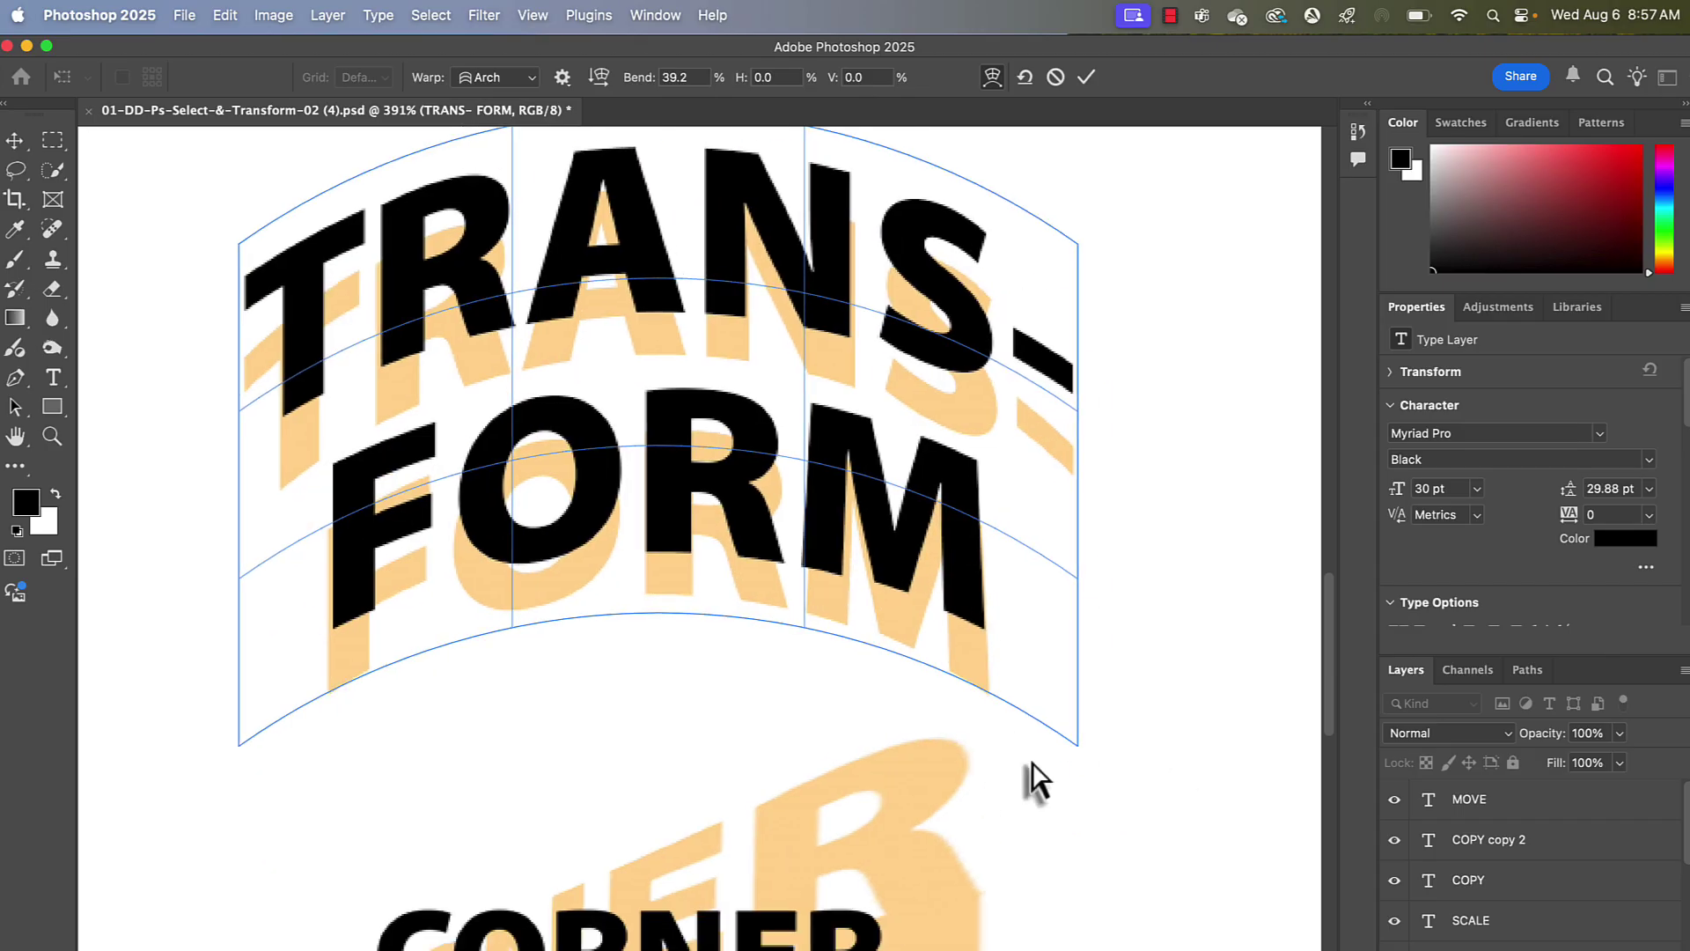
key(Return)
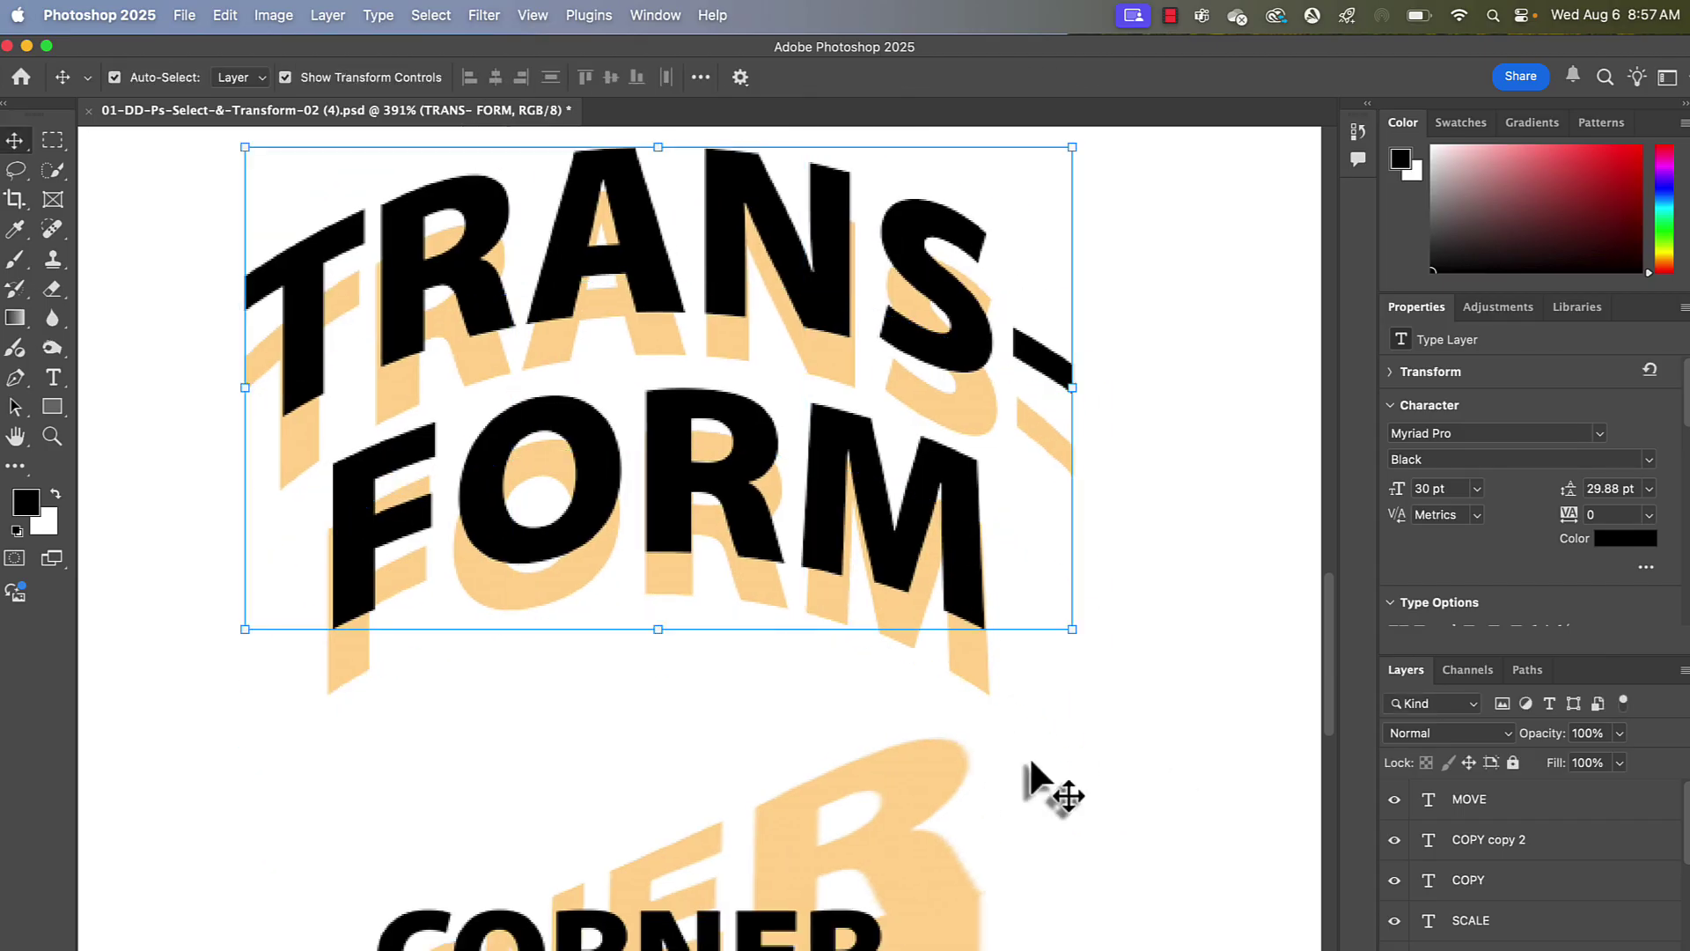
- Nudge the orange CORNER PIN target slightly left and select the black CORNER PIN smart object
scroll(1030, 761, down, 5)
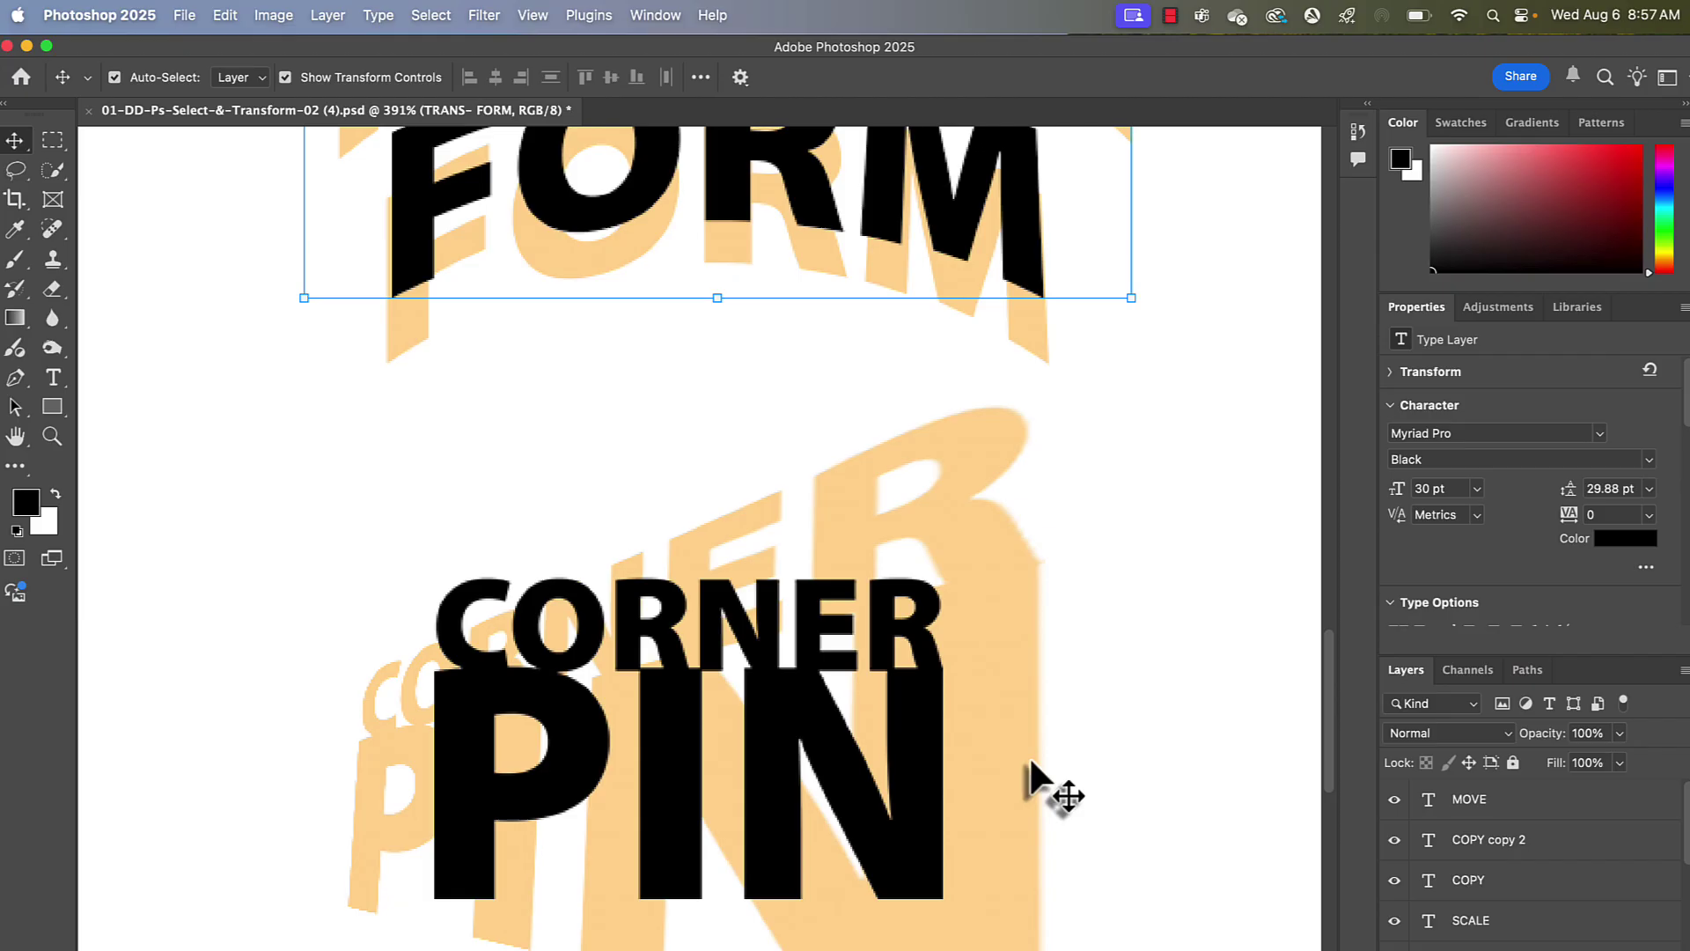
click(776, 704)
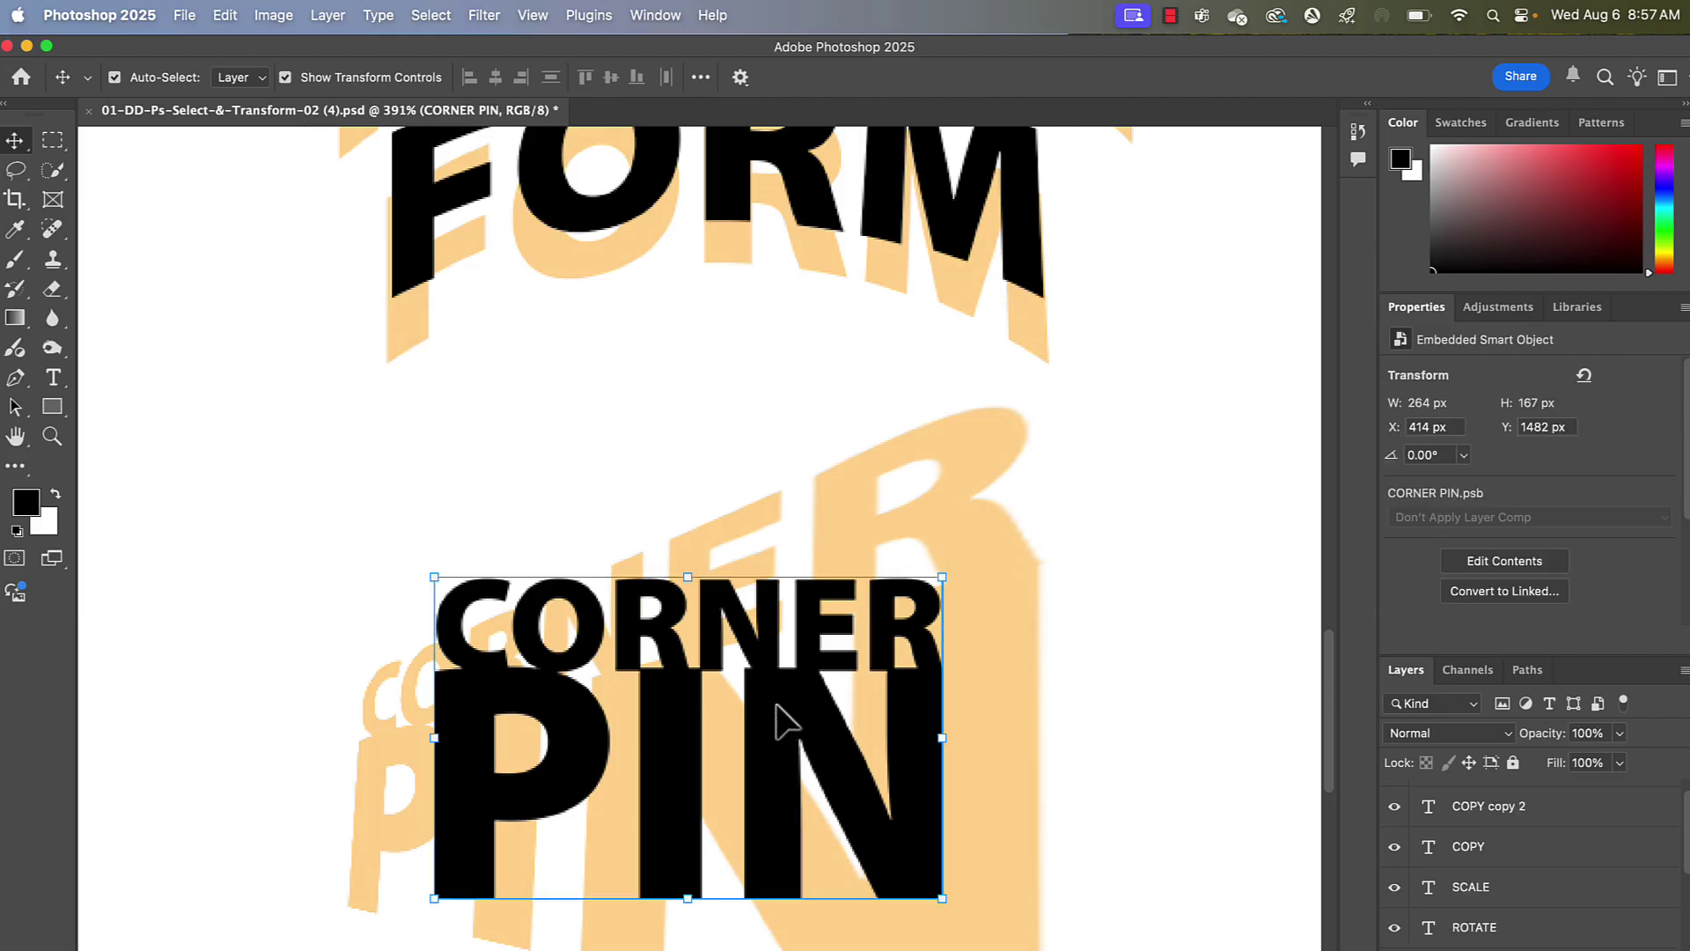
scroll(774, 704, down, 3)
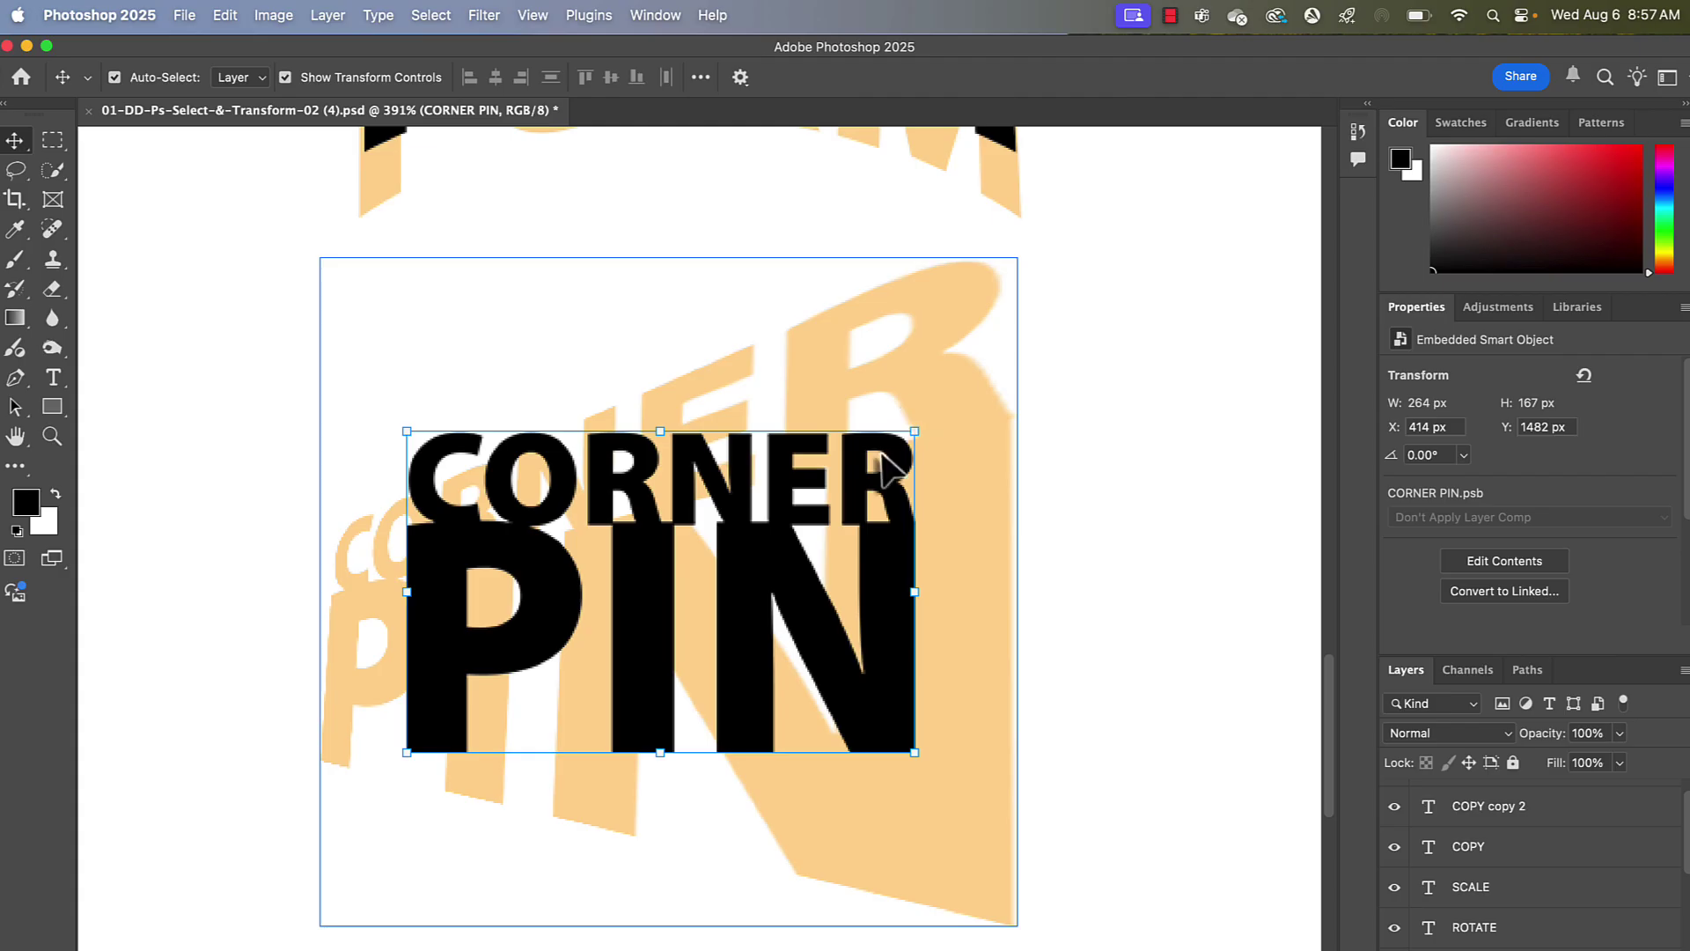
mouse_move(832, 473)
mouse_down()
mouse_move(1059, 800)
mouse_move(1139, 352)
mouse_move(1041, 252)
mouse_move(1110, 393)
mouse_move(799, 457)
mouse_move(829, 495)
mouse_up()
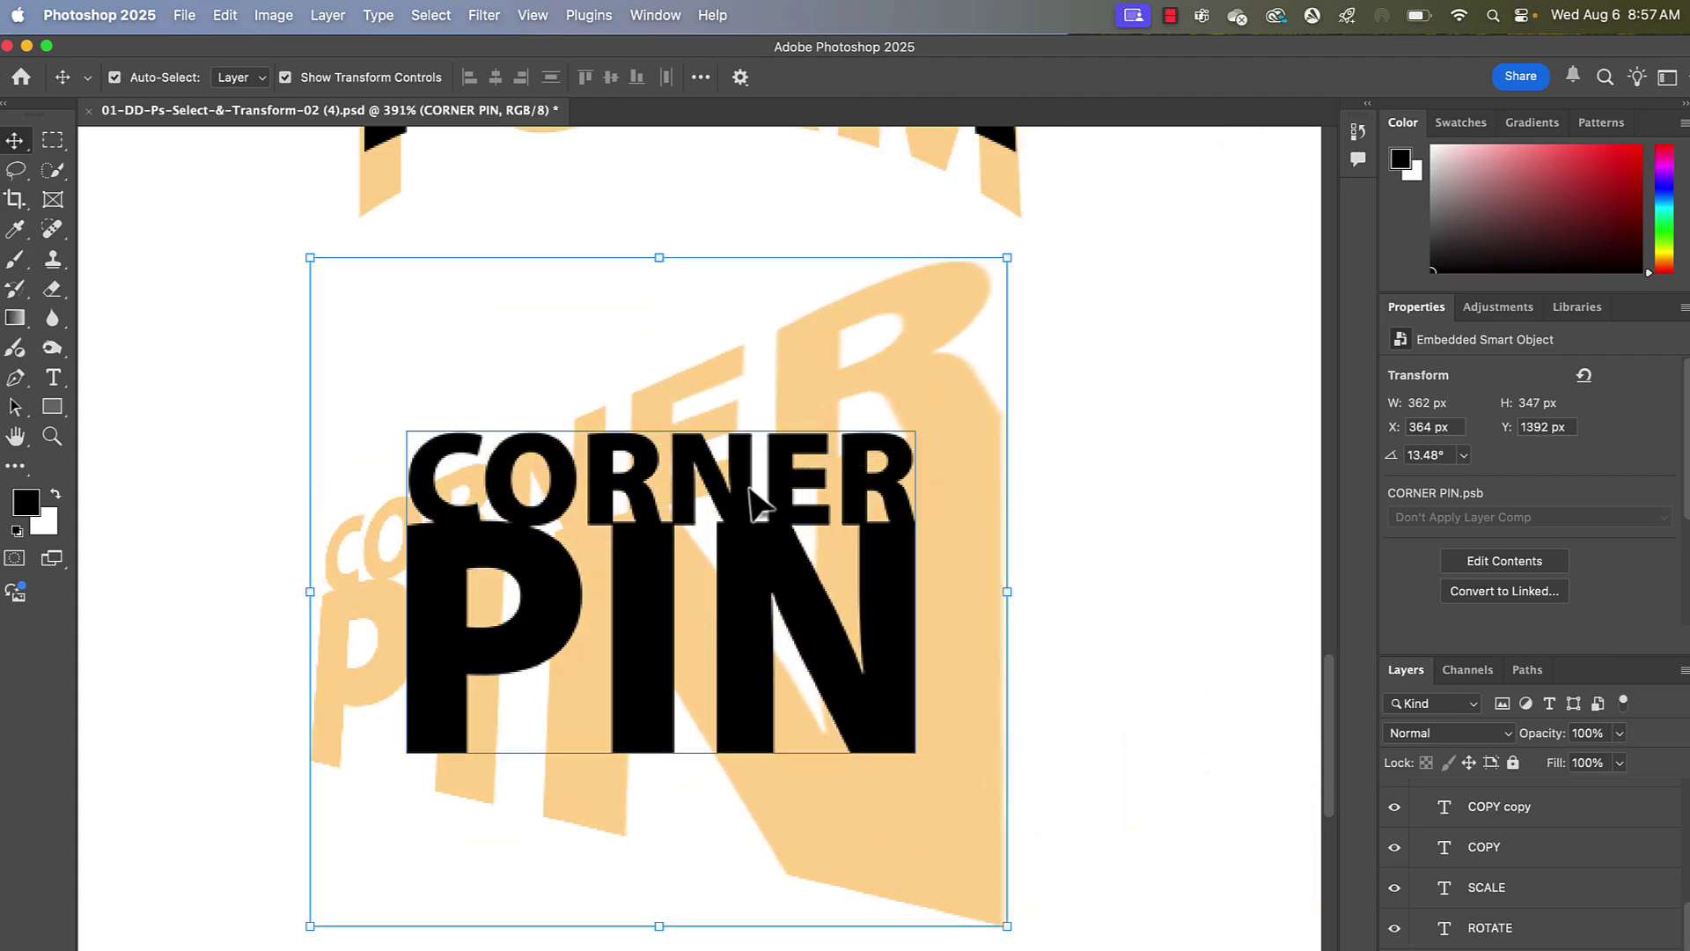
click(652, 590)
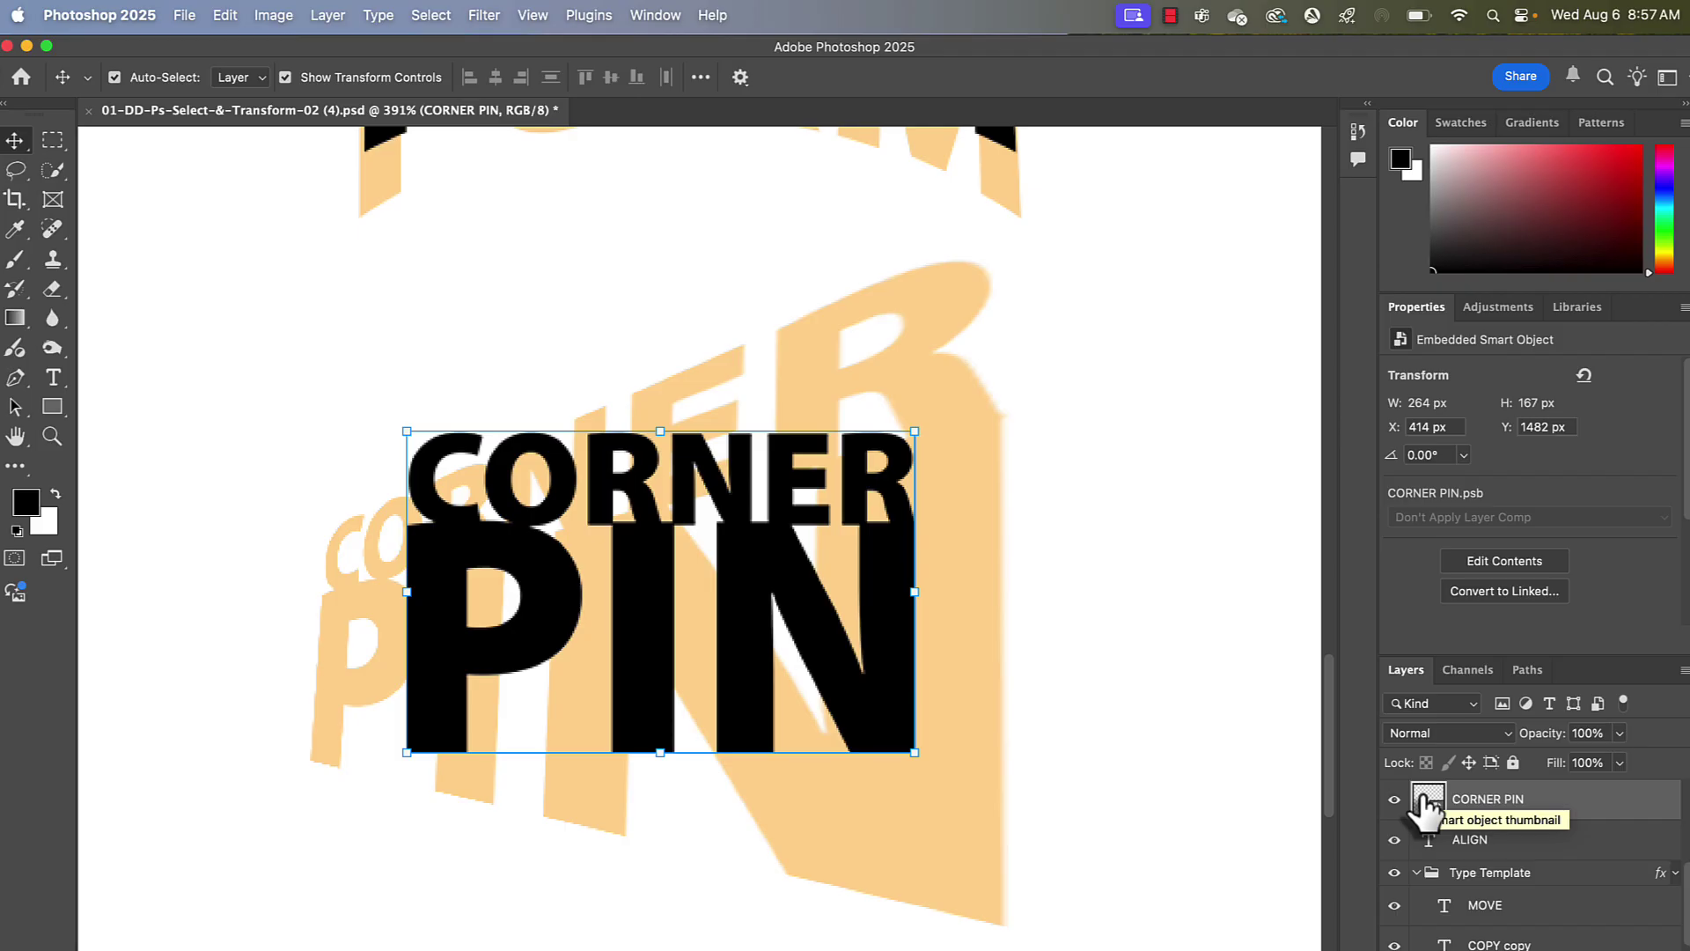
- Select the black SCALE type layer and rasterize it into a pixel layer
scroll(823, 379, up, 5)
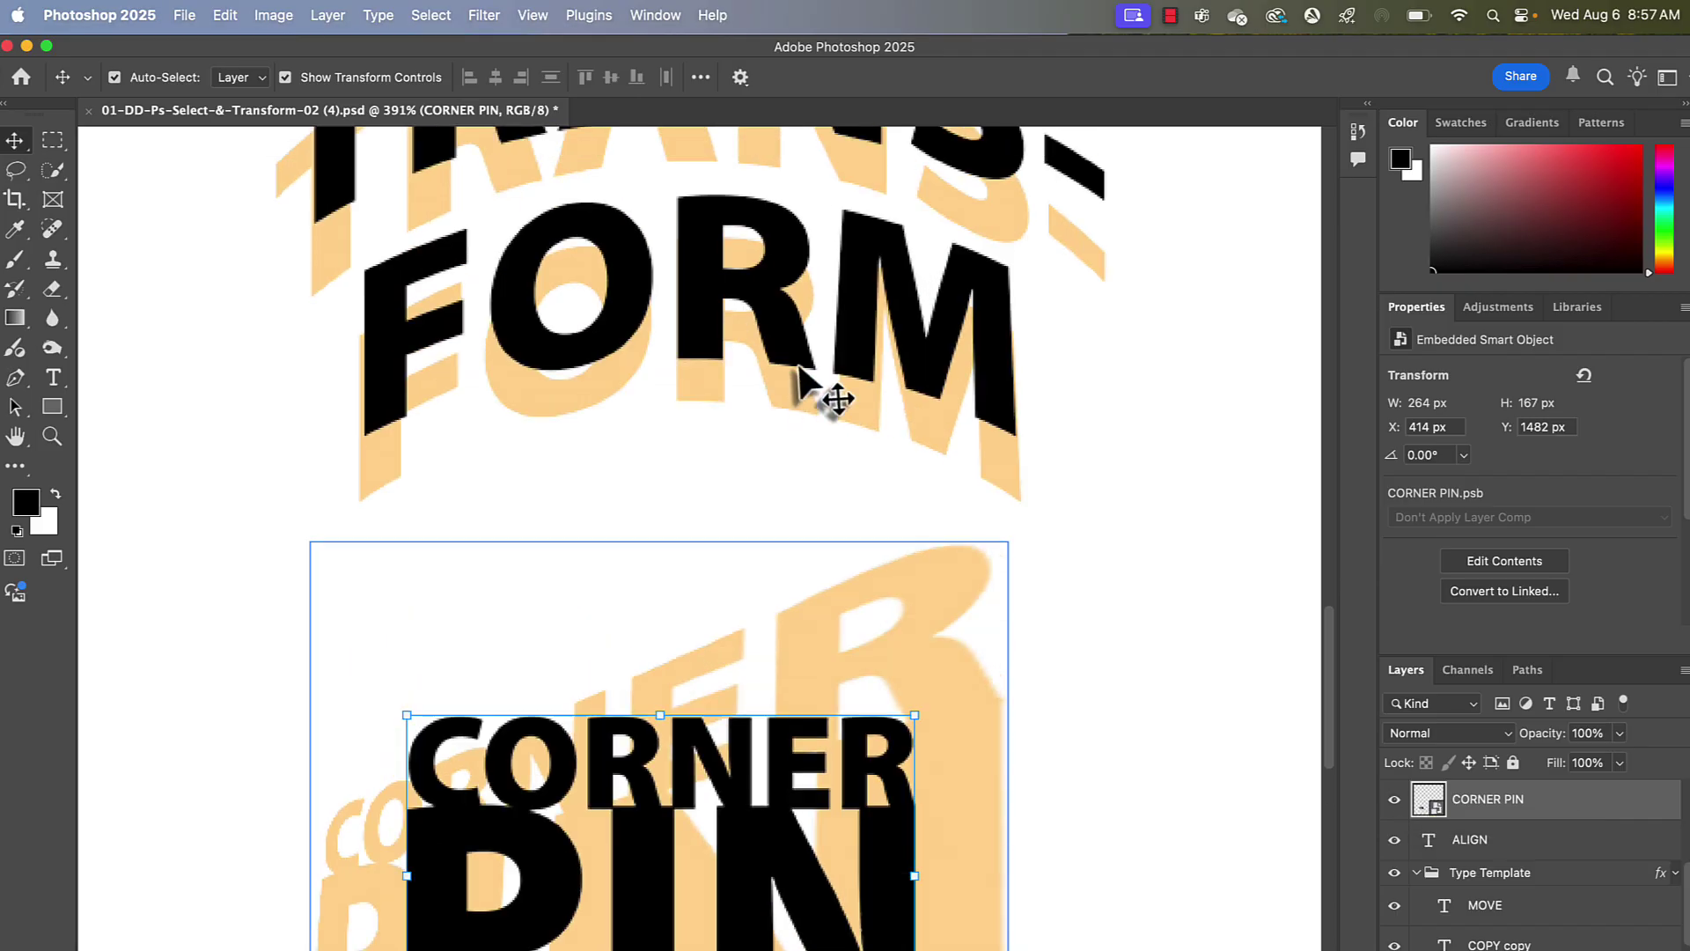
click(741, 313)
scroll(740, 309, up, 10)
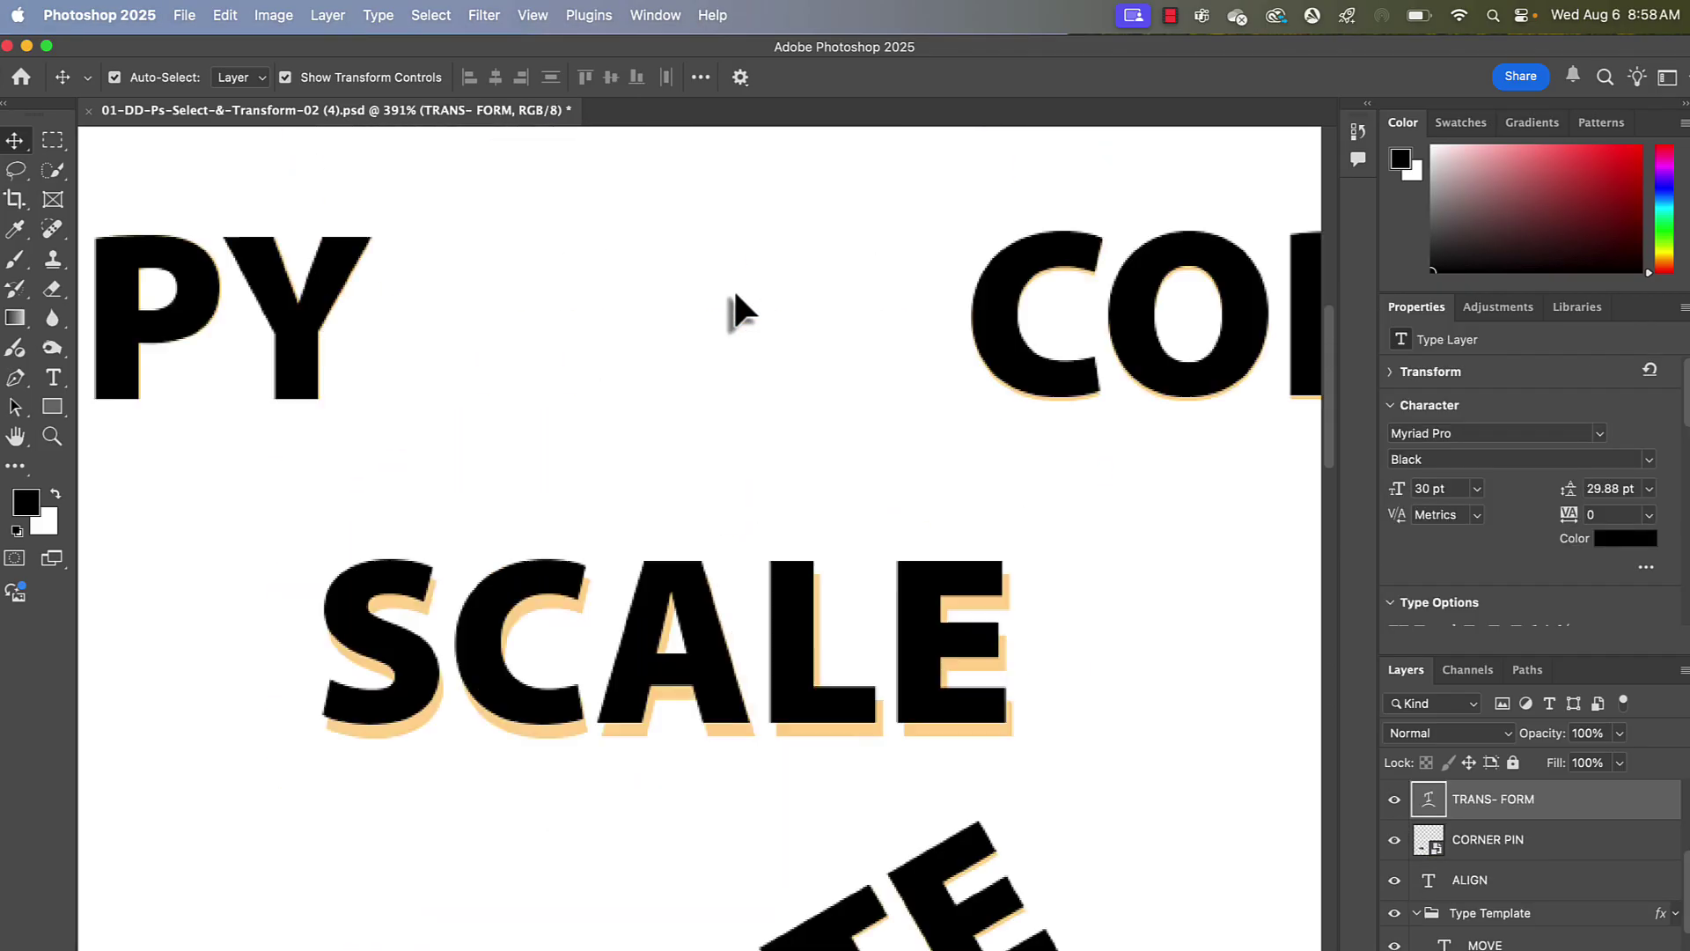
scroll(736, 297, down, 8)
scroll(736, 297, up, 3)
click(698, 387)
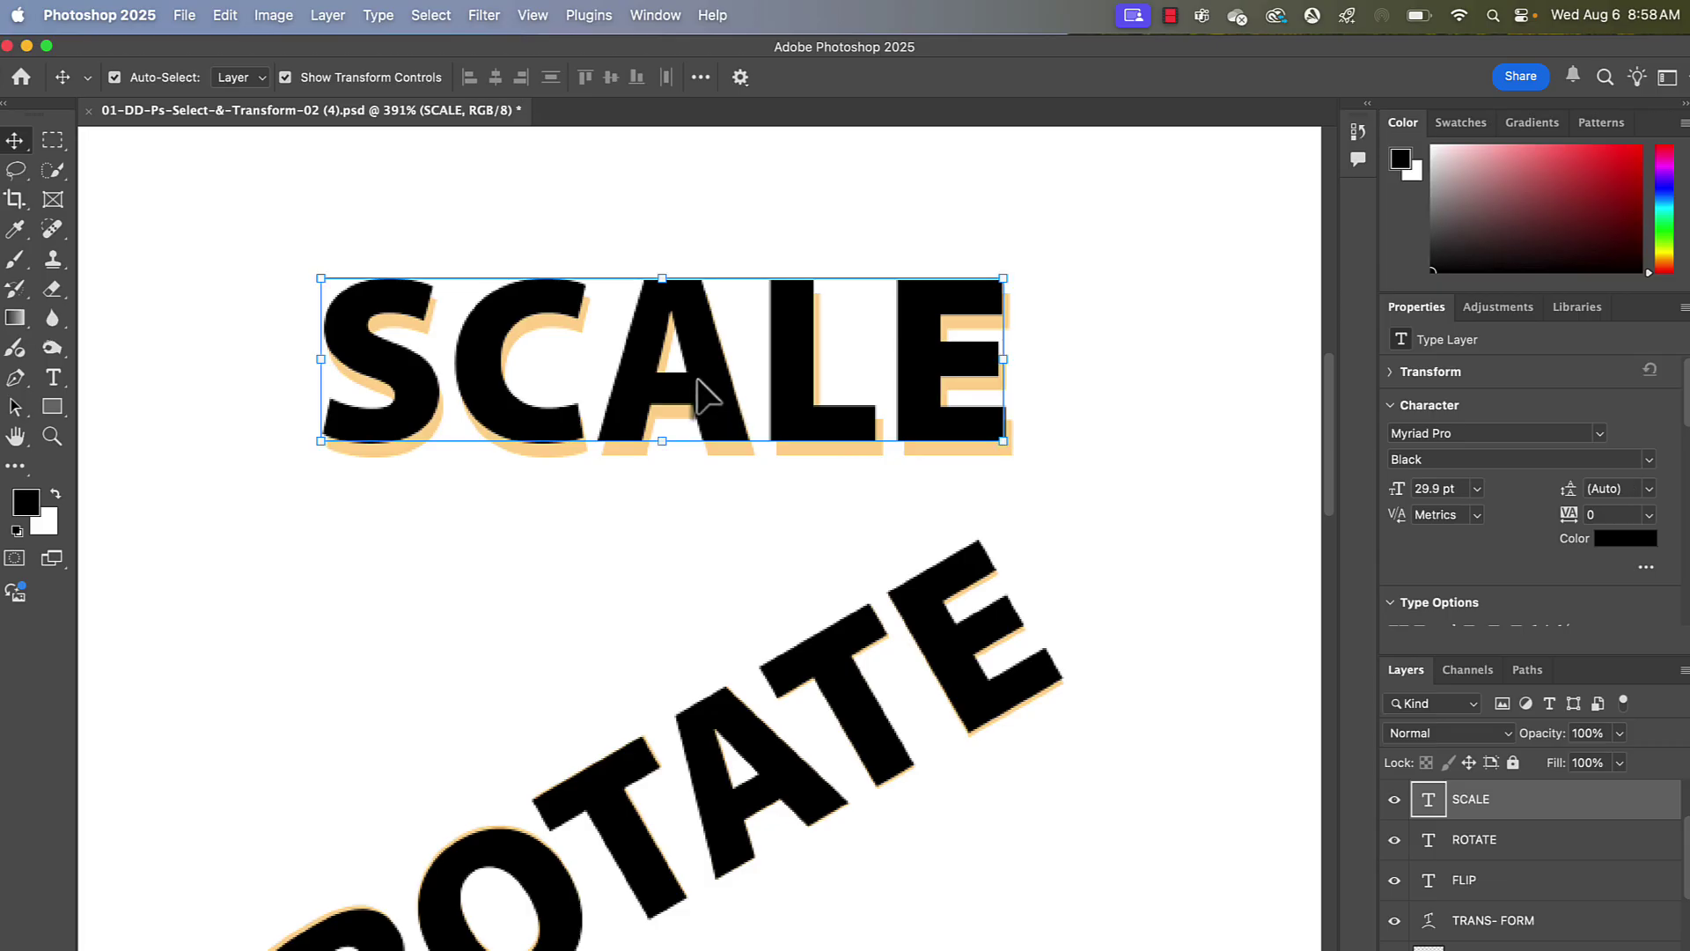
right_click(1540, 799)
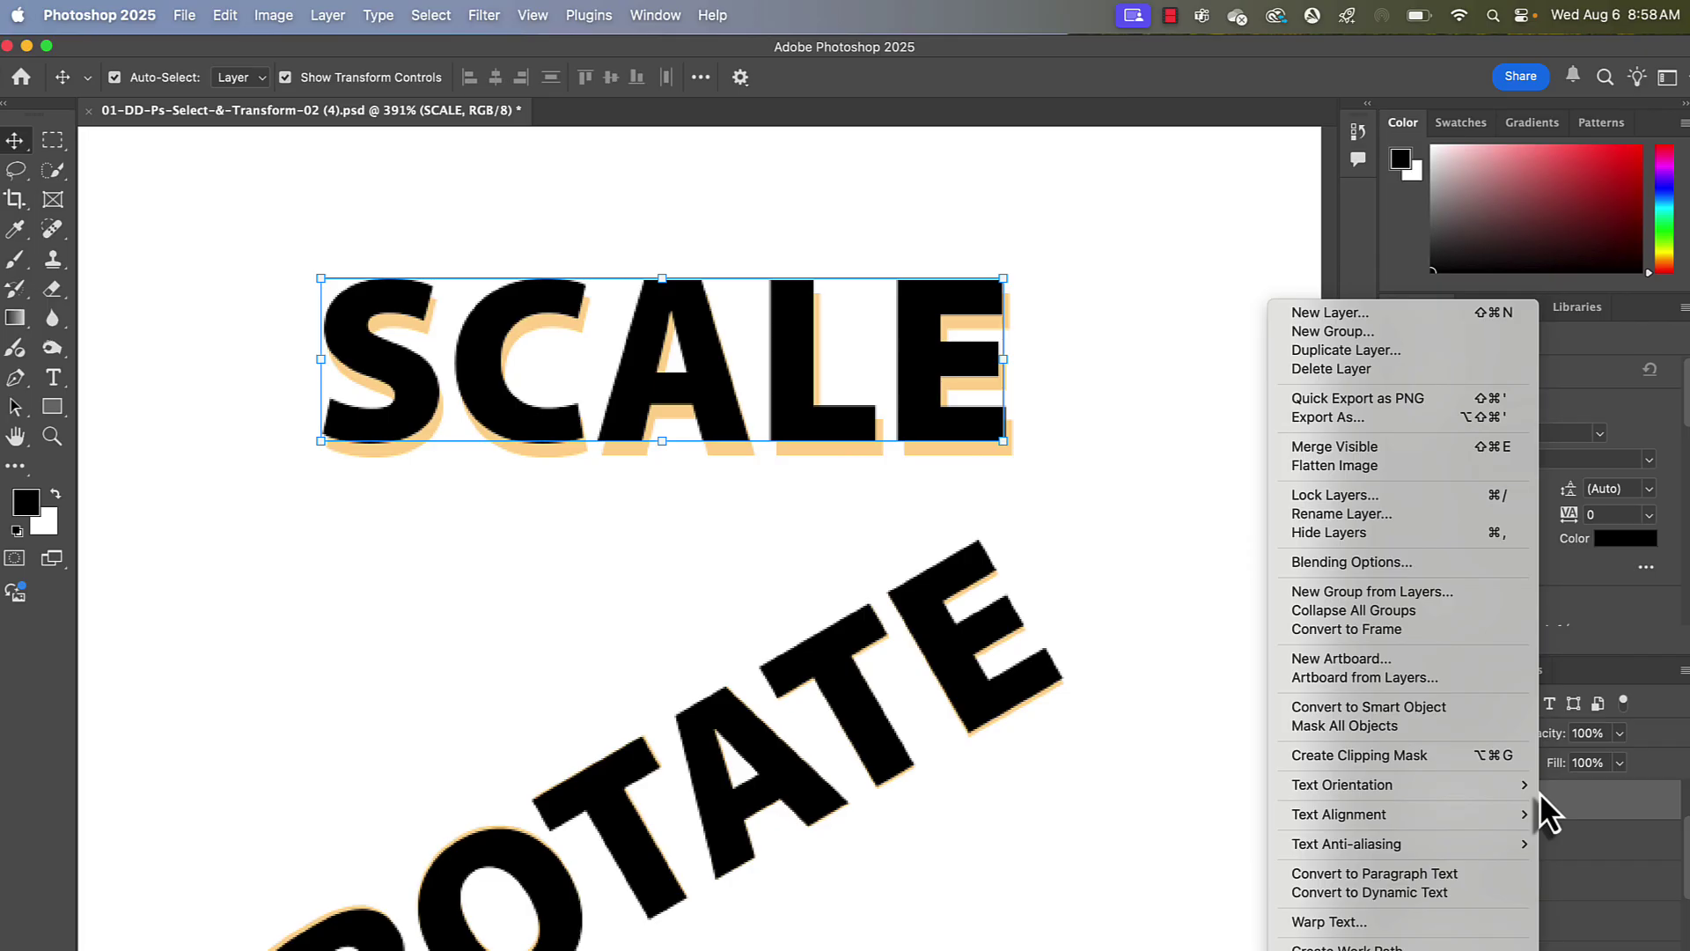
click(1574, 804)
right_click(1522, 811)
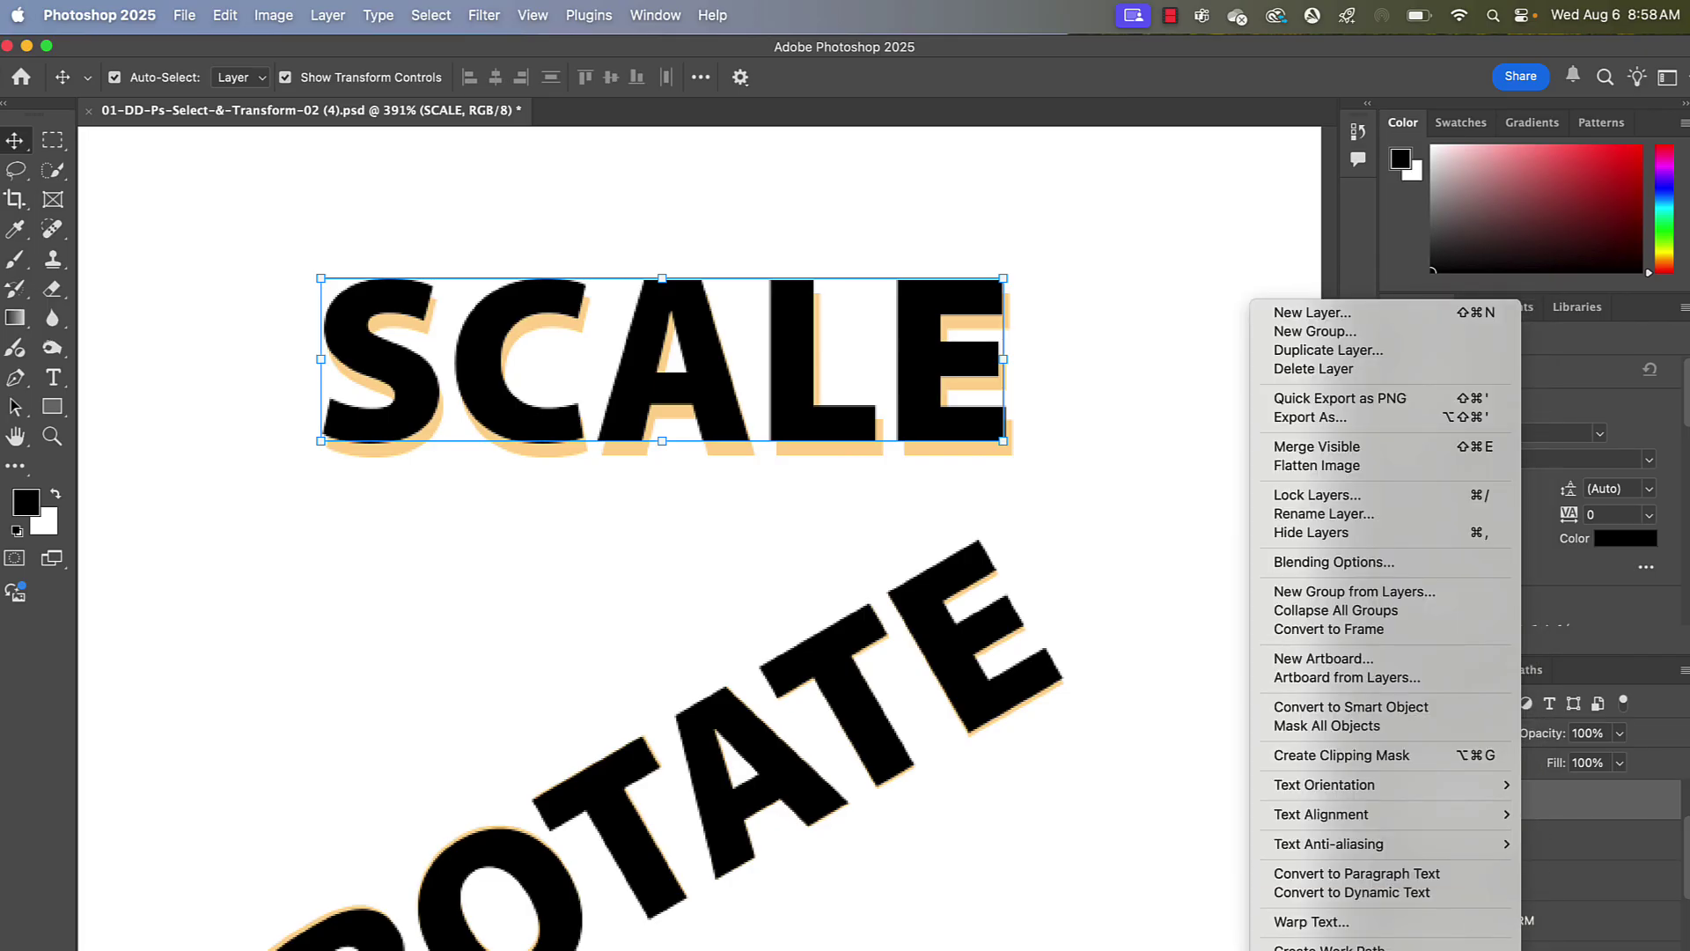
click(1328, 949)
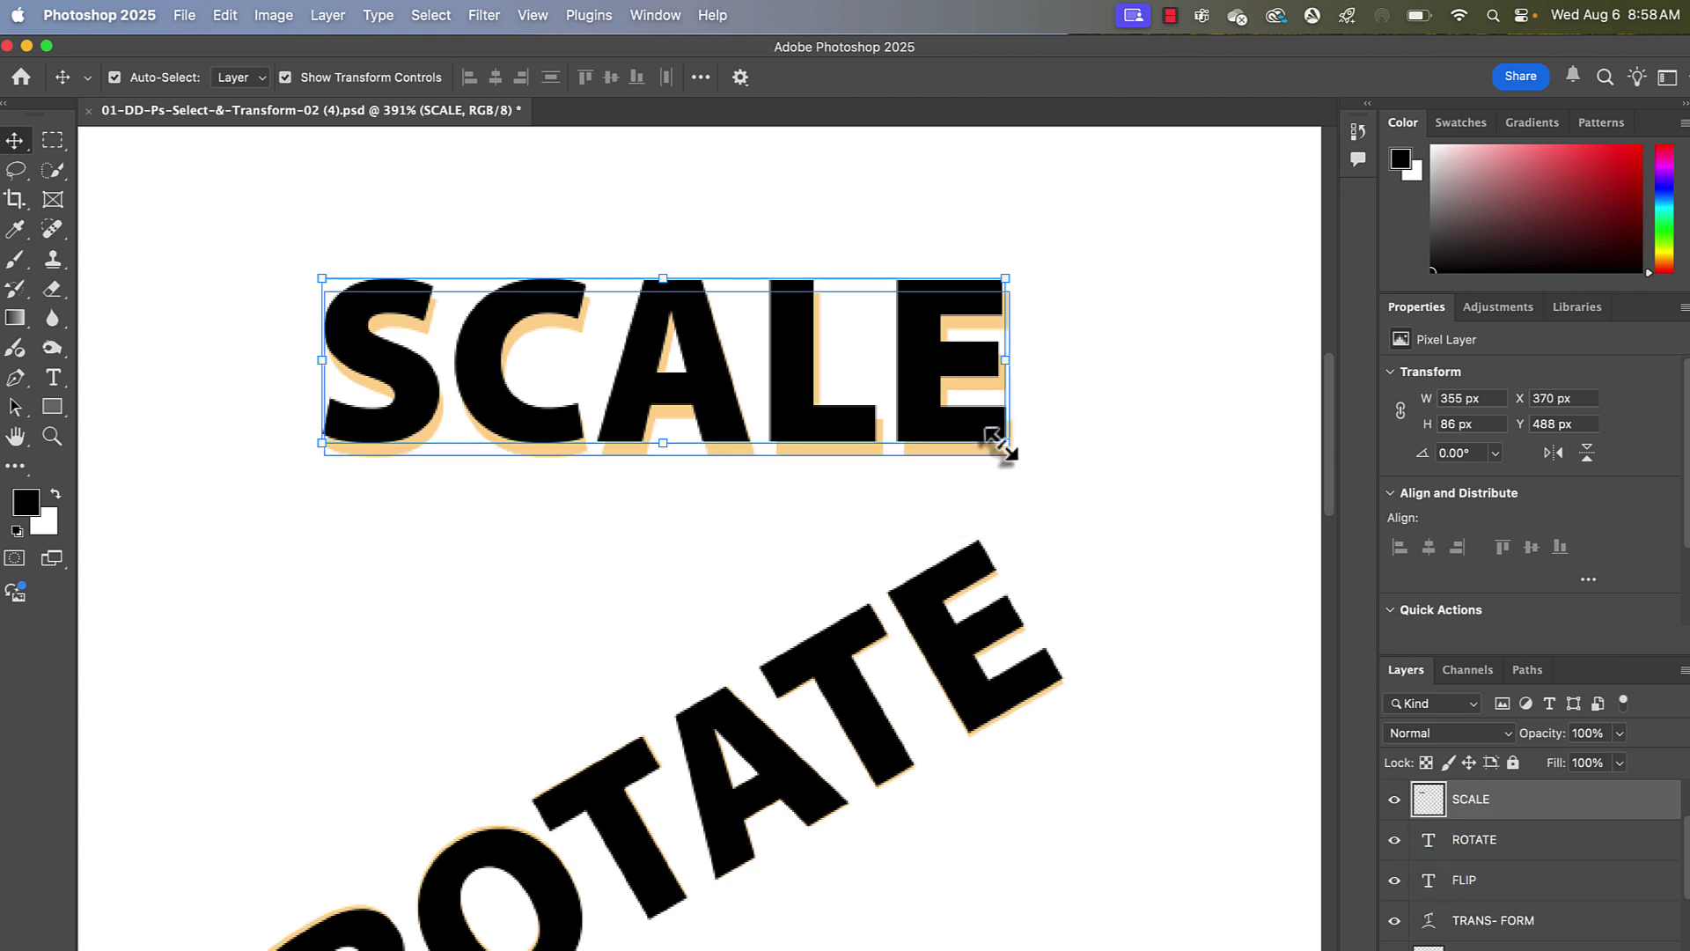
- Distort the black CORNER PIN smart object by fitting its four corners to the orange target, and commit the transform
scroll(938, 607, down, 10)
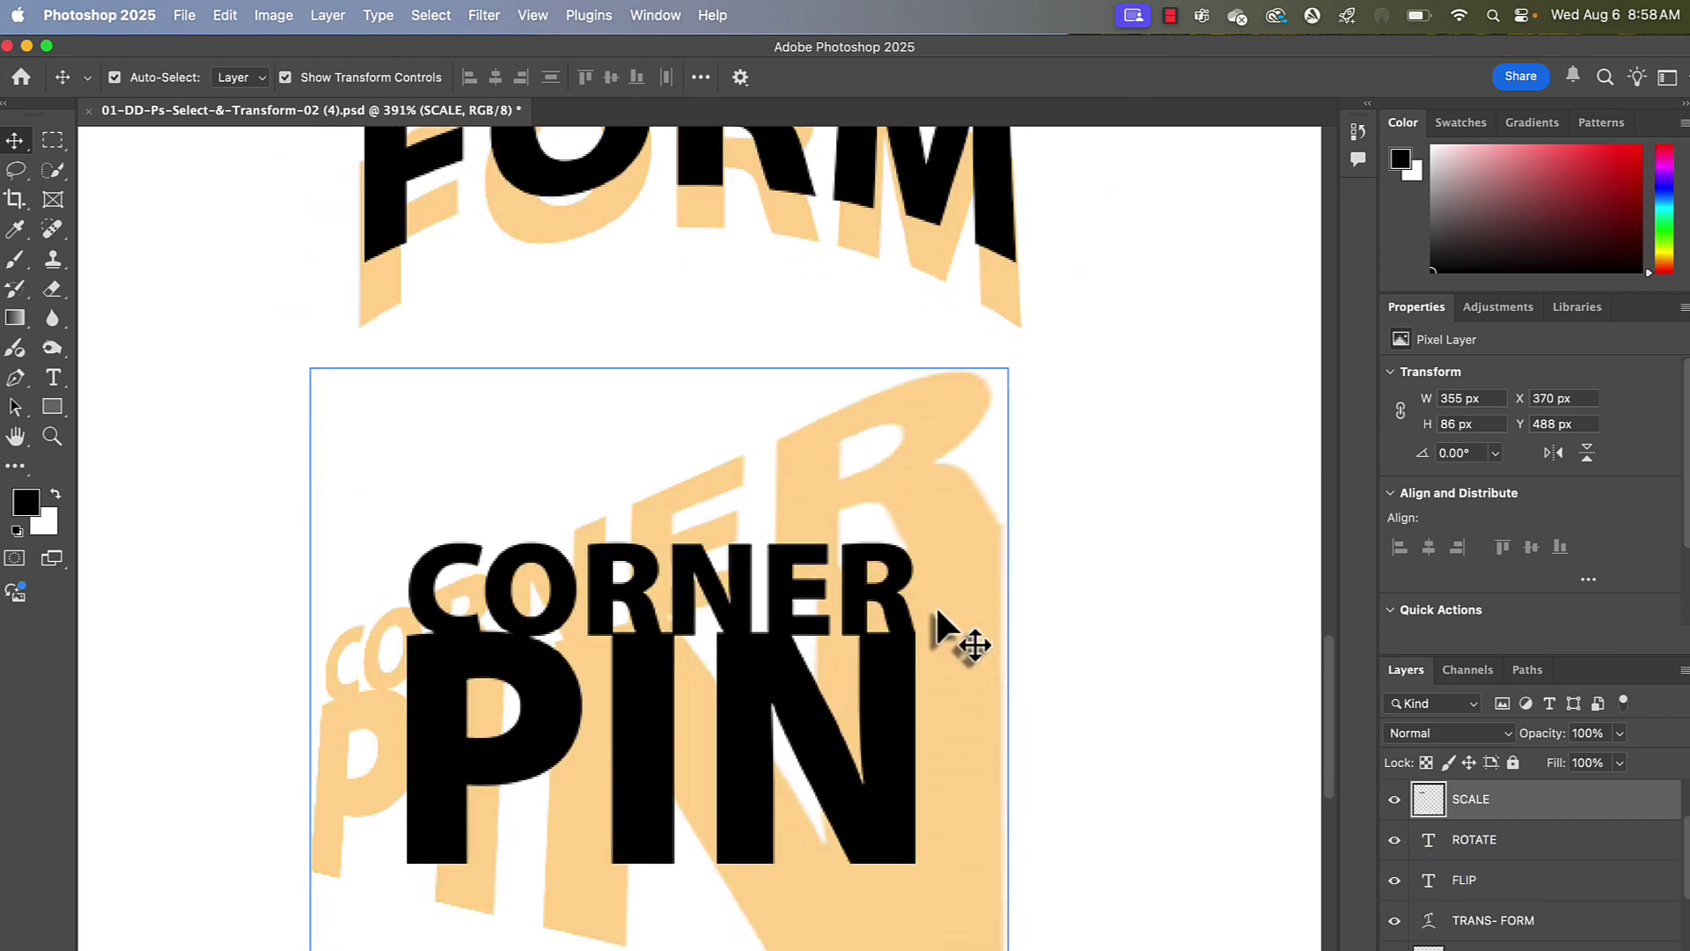
click(796, 588)
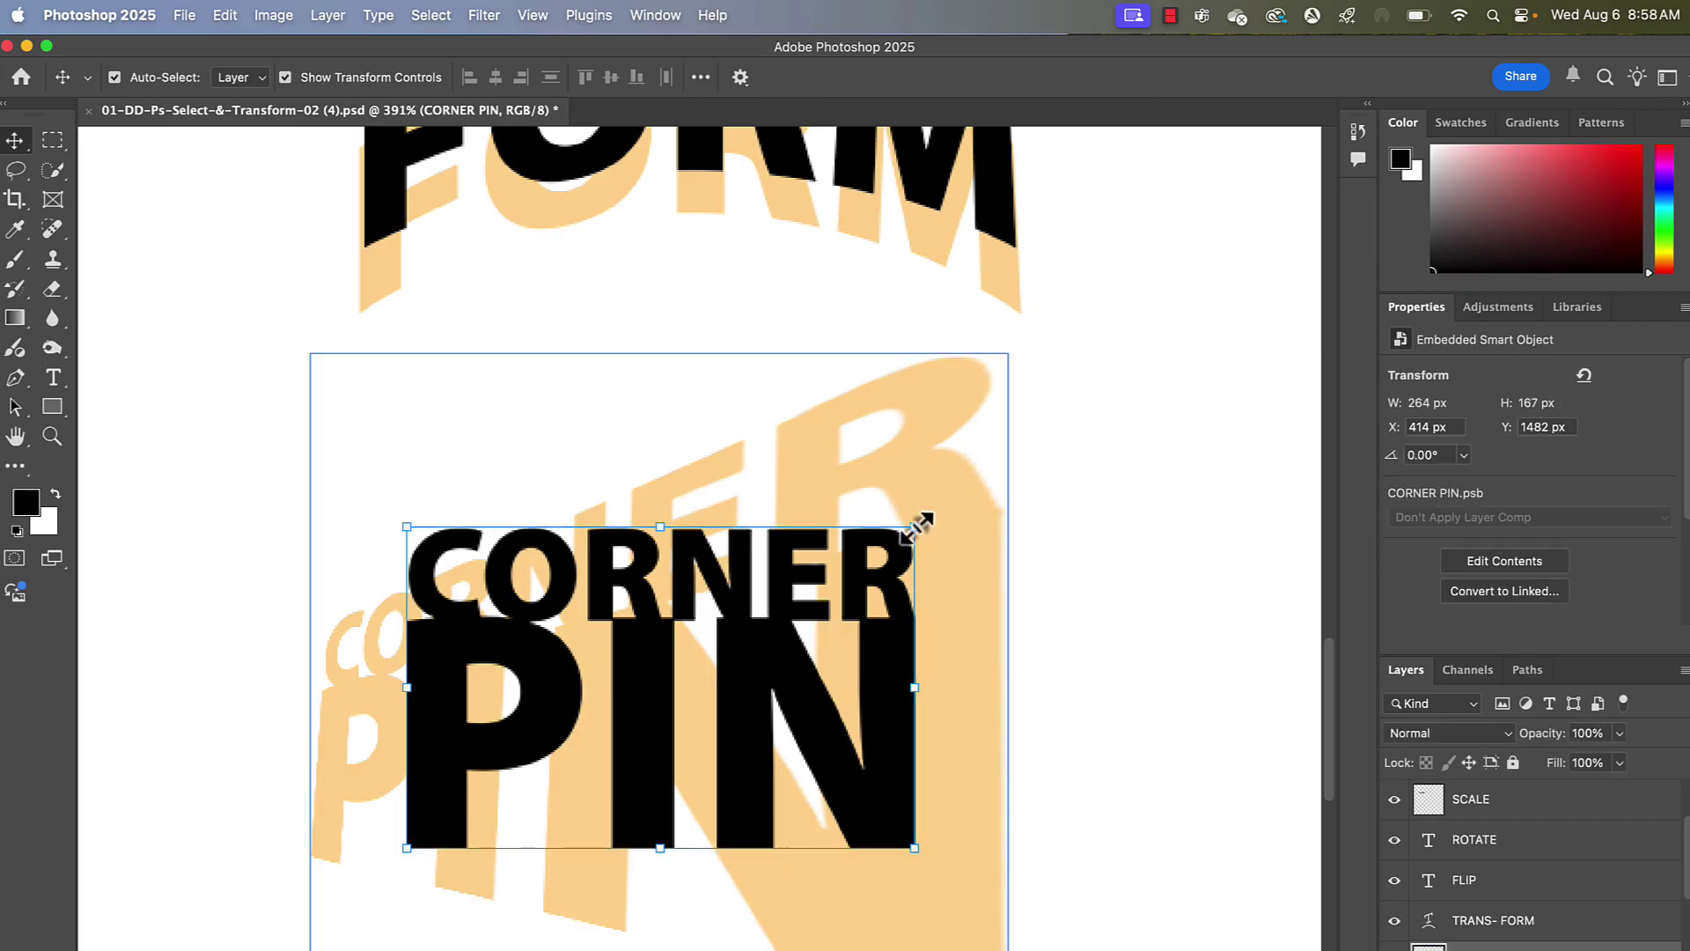
key(super)
drag(915, 528, 993, 334)
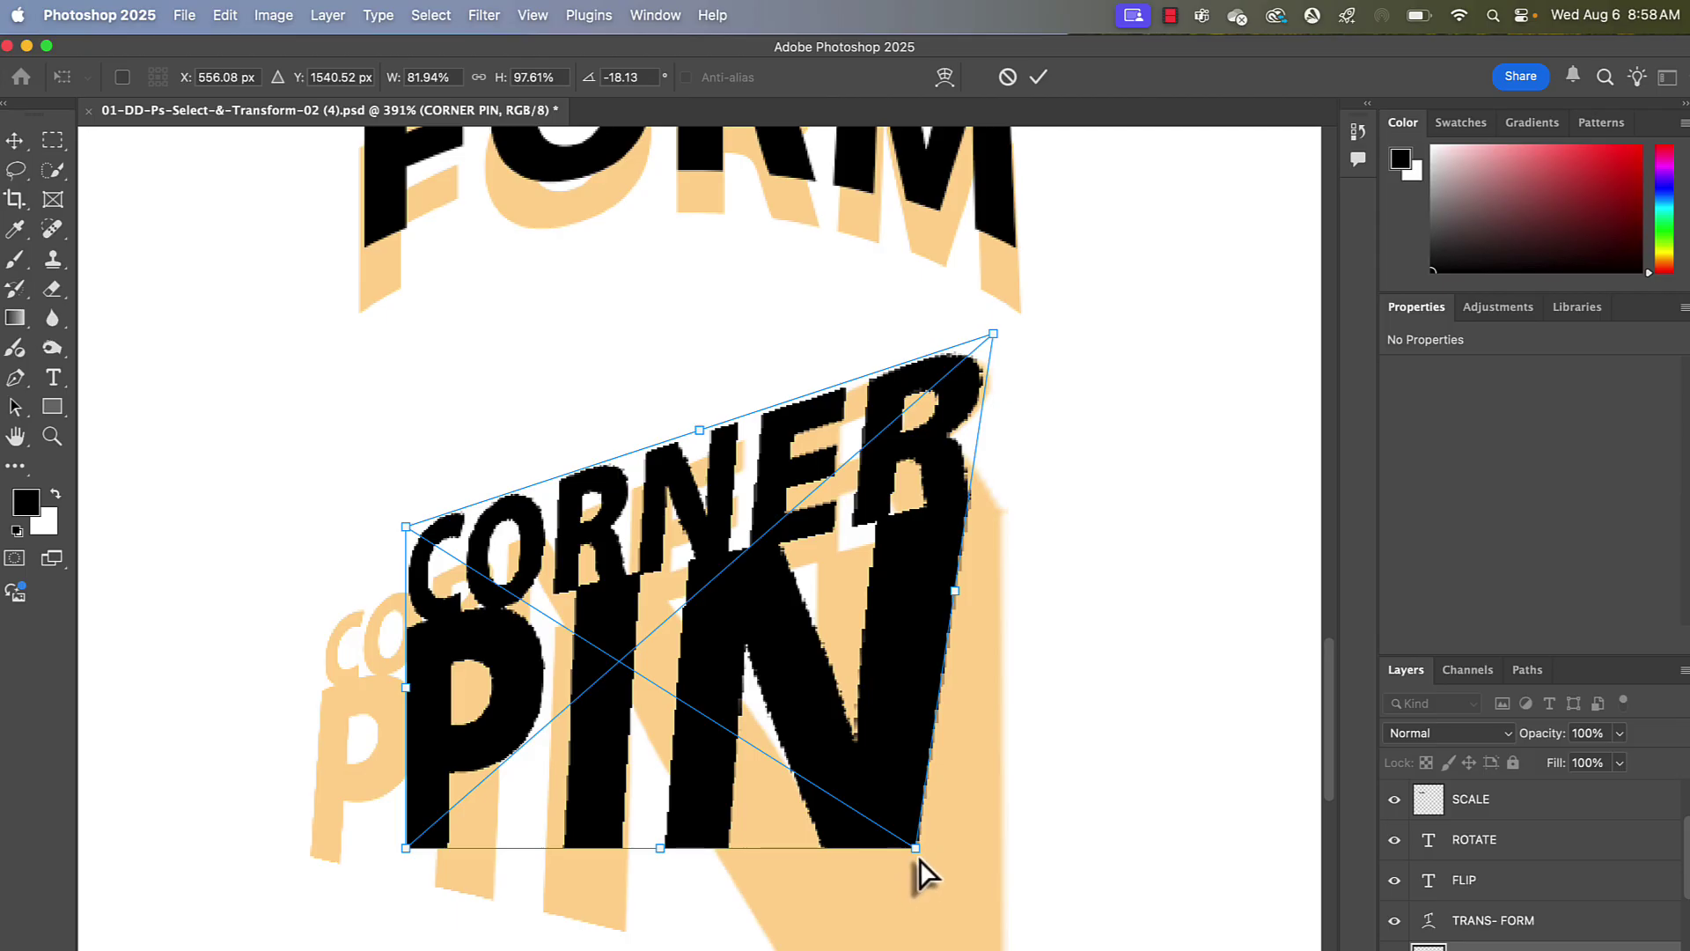
drag(915, 849, 1005, 950)
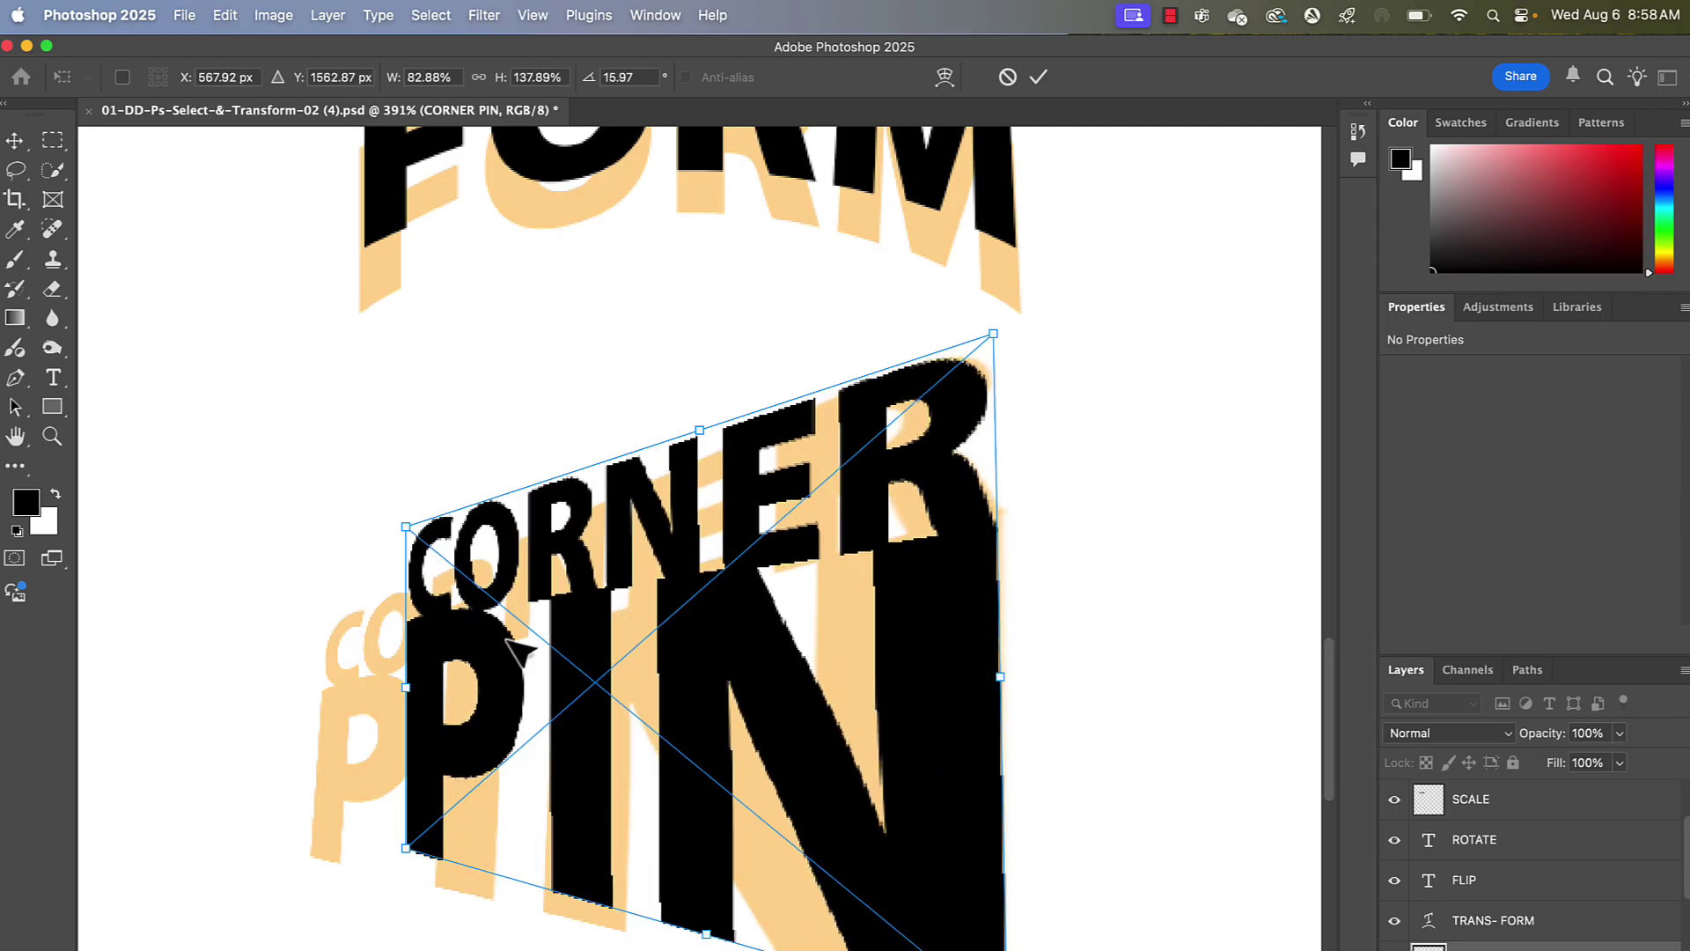
drag(396, 526, 319, 616)
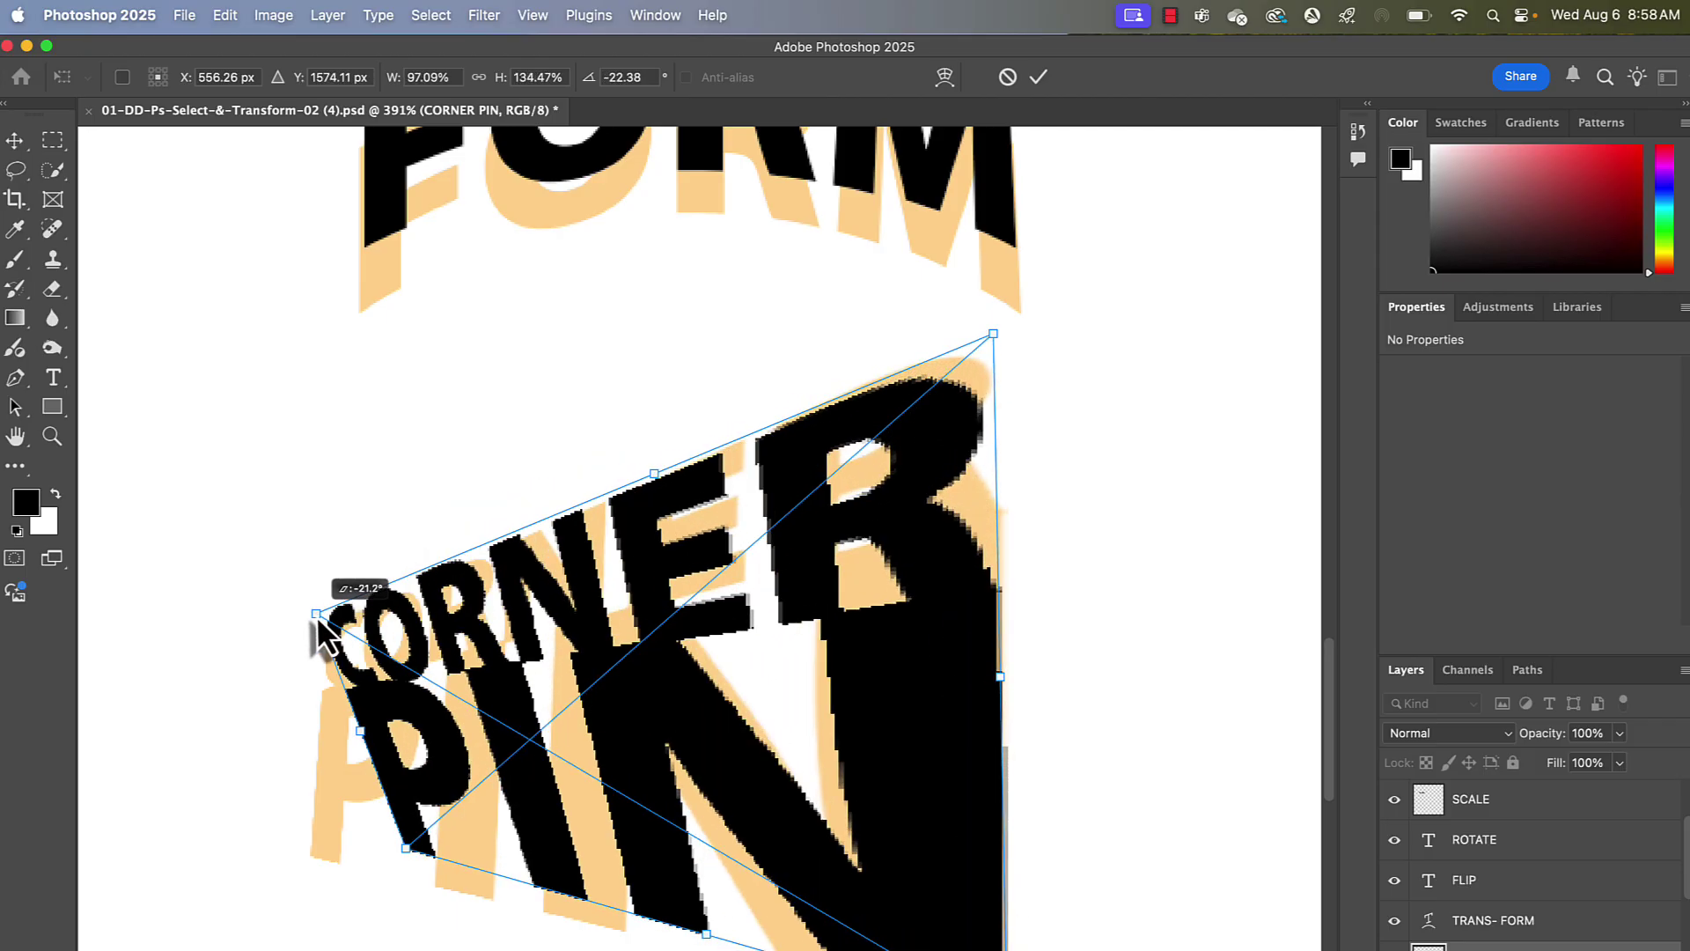
drag(405, 849, 310, 852)
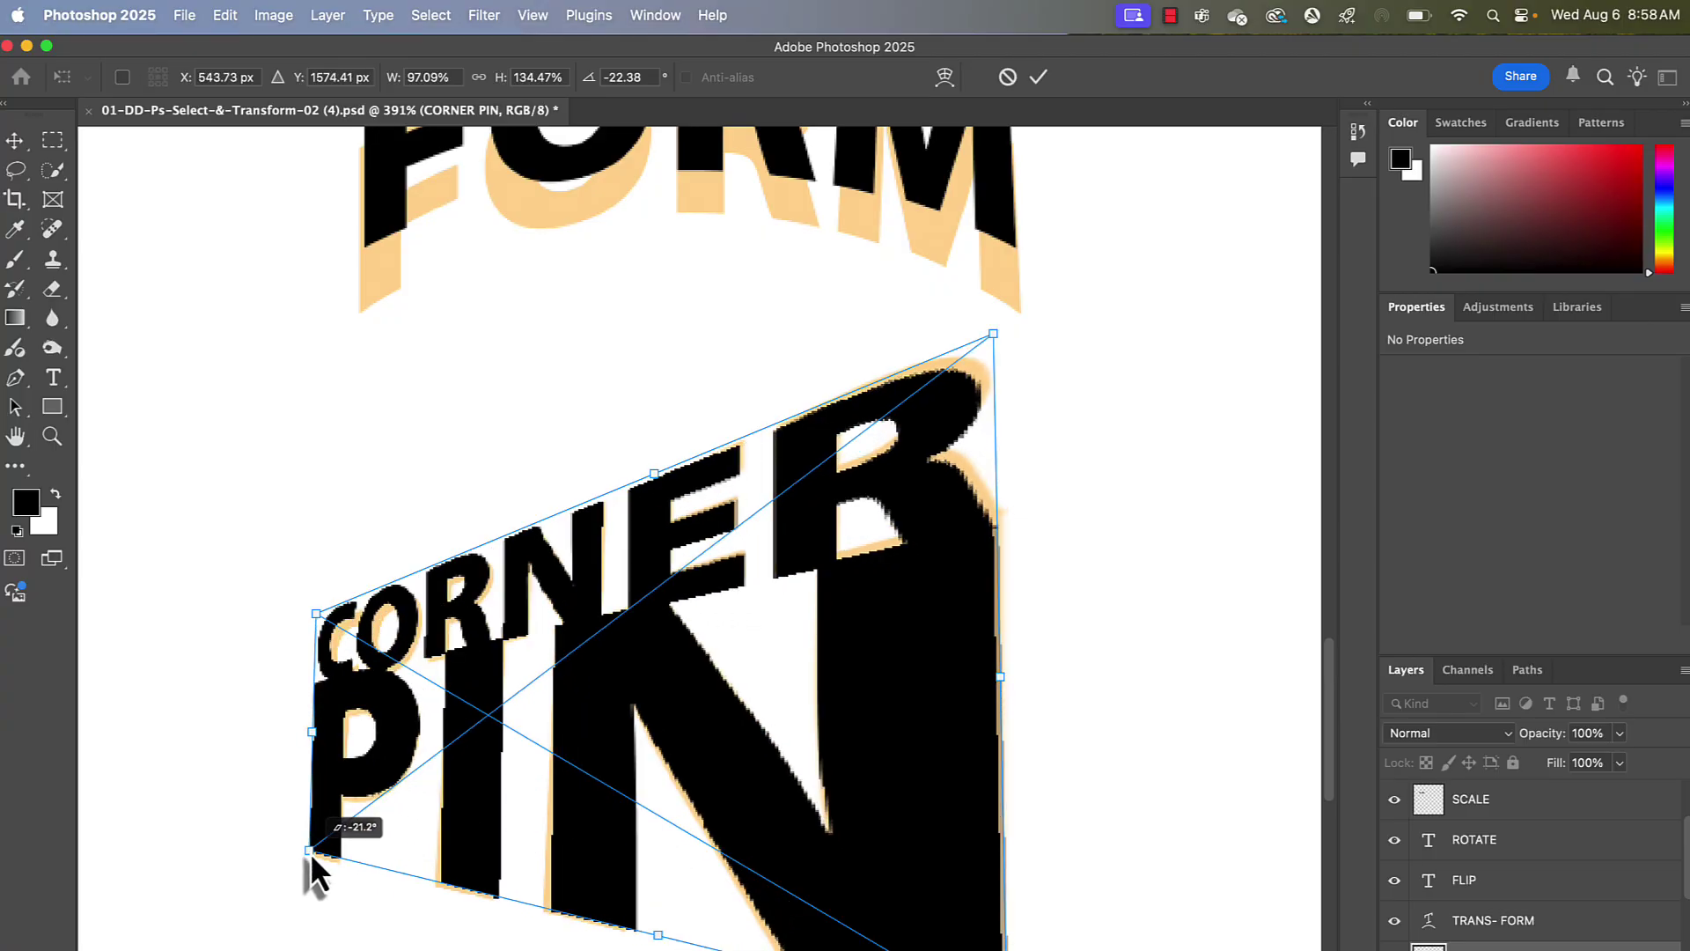
drag(316, 615, 322, 618)
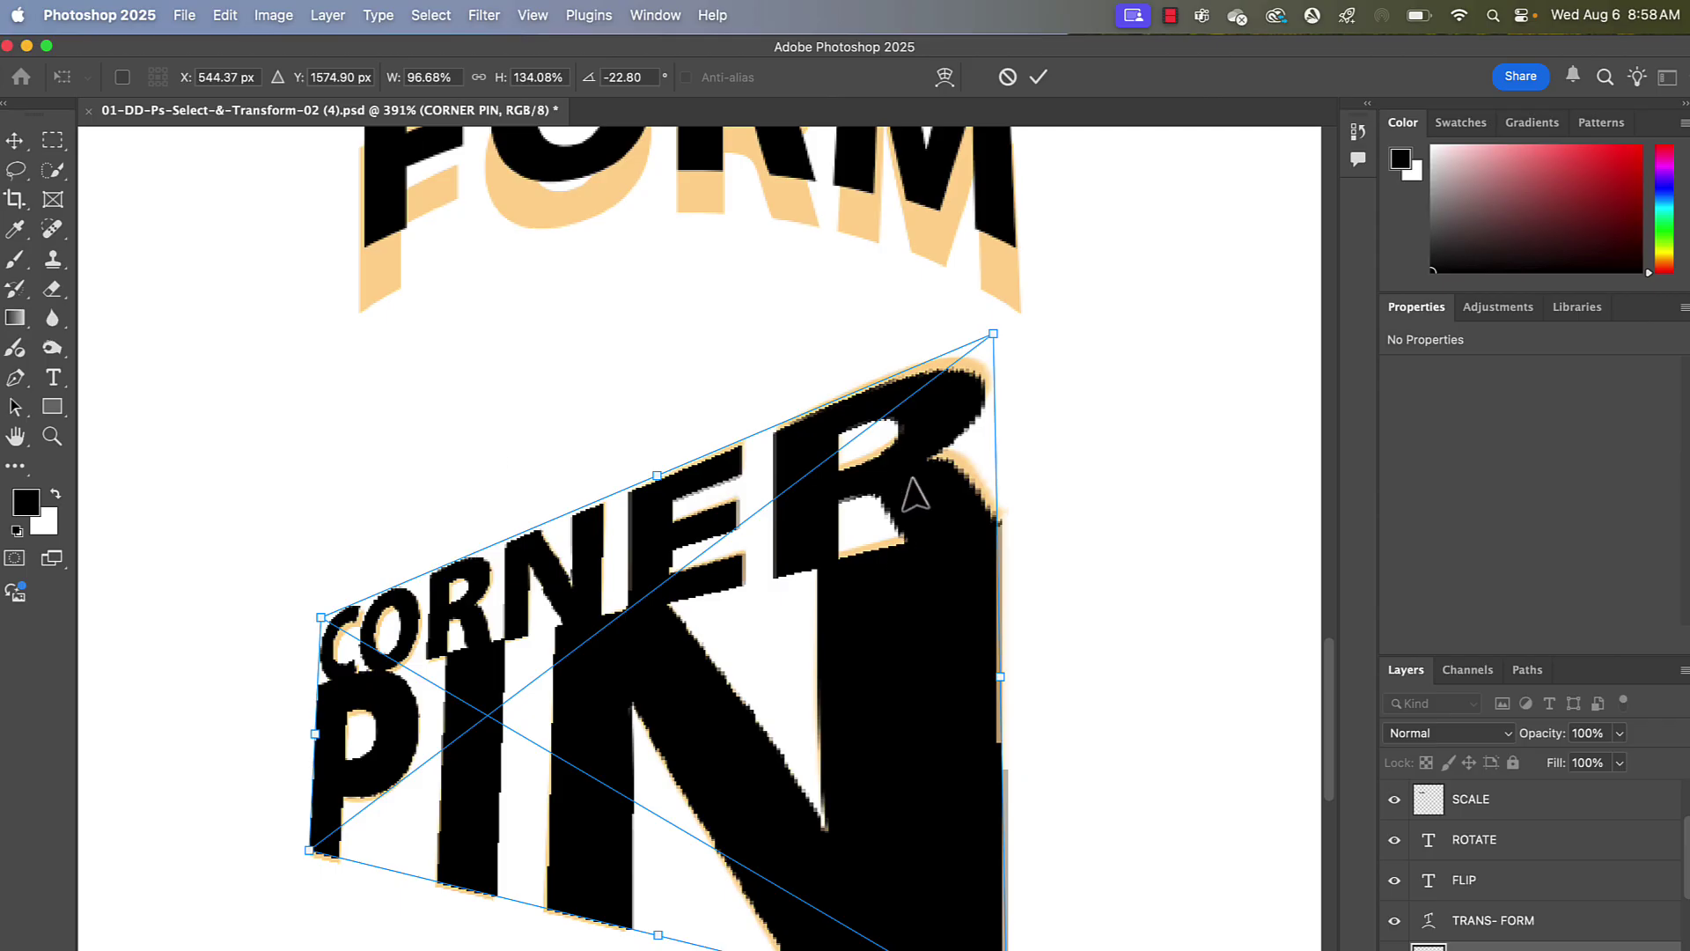
key(Return)
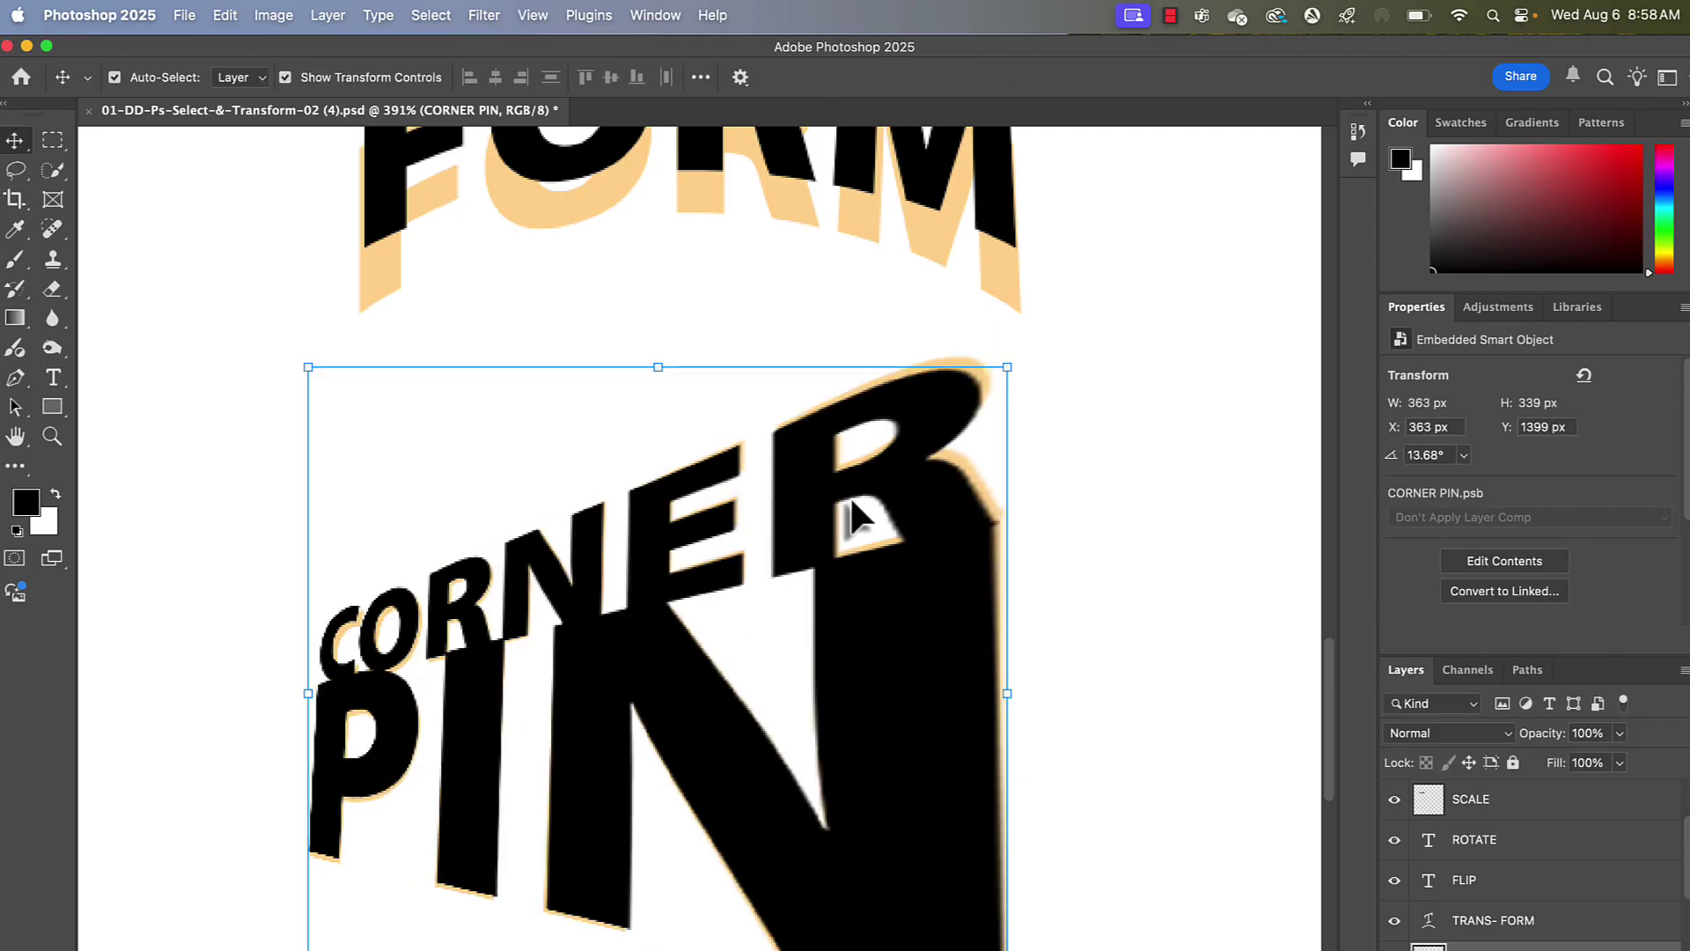
- Cover both orange ALIGN targets with the black ALIGN text, using the original for the upper one and a copy for the lower one
key(super+minus)
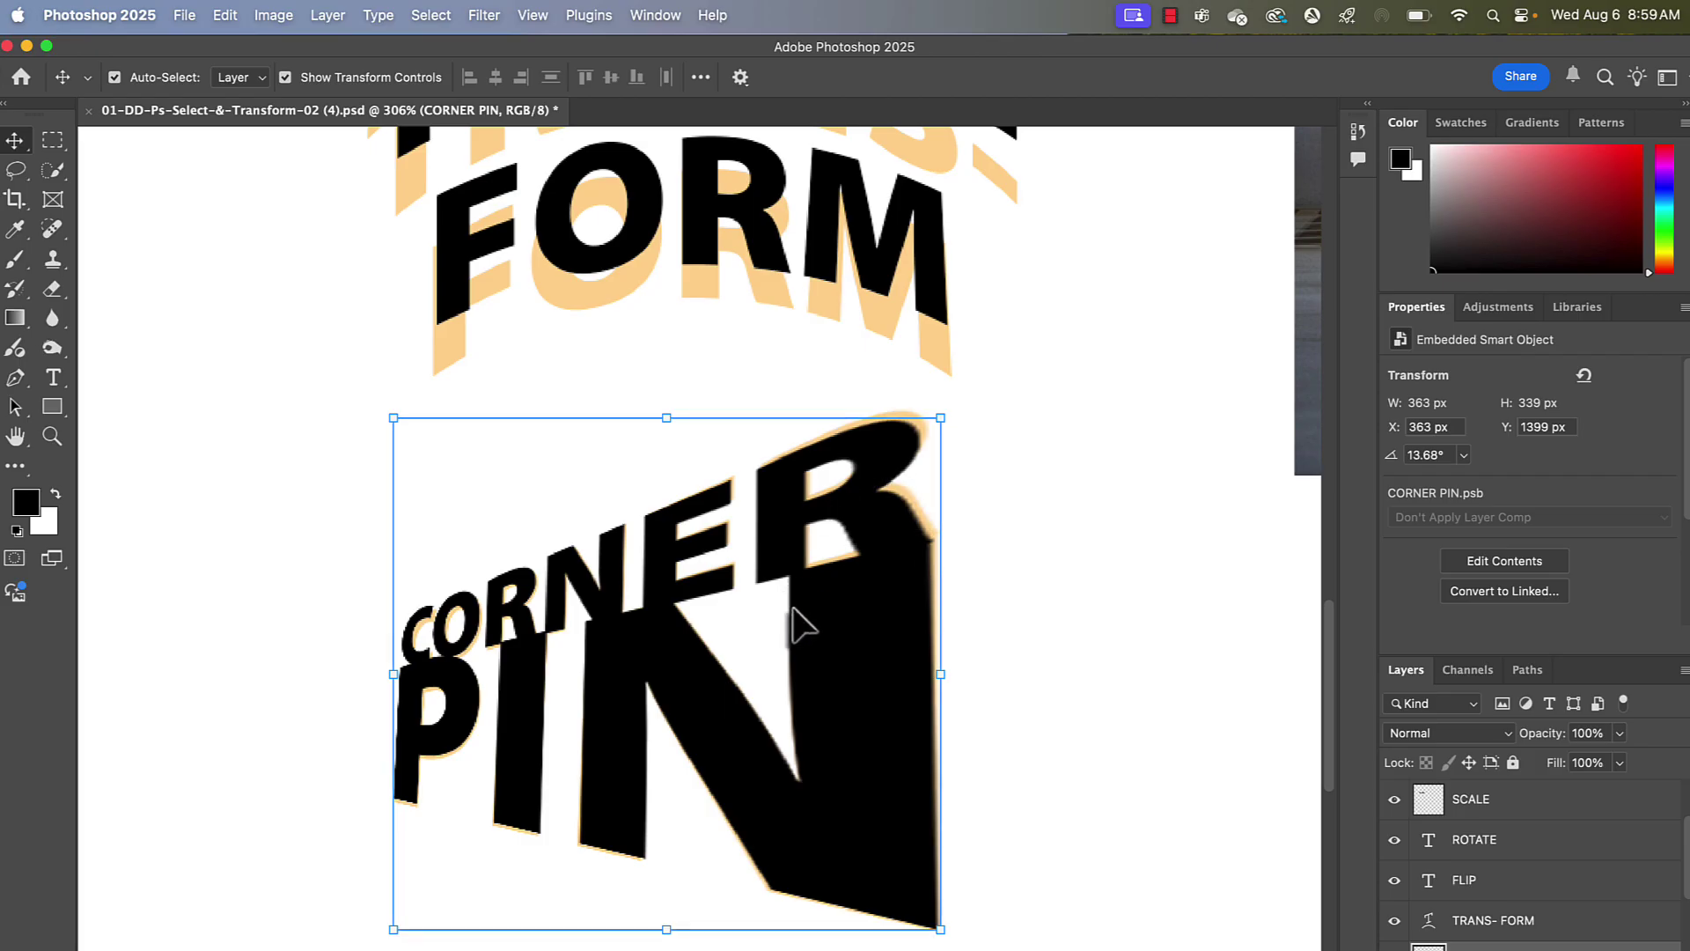
scroll(796, 624, down, 10)
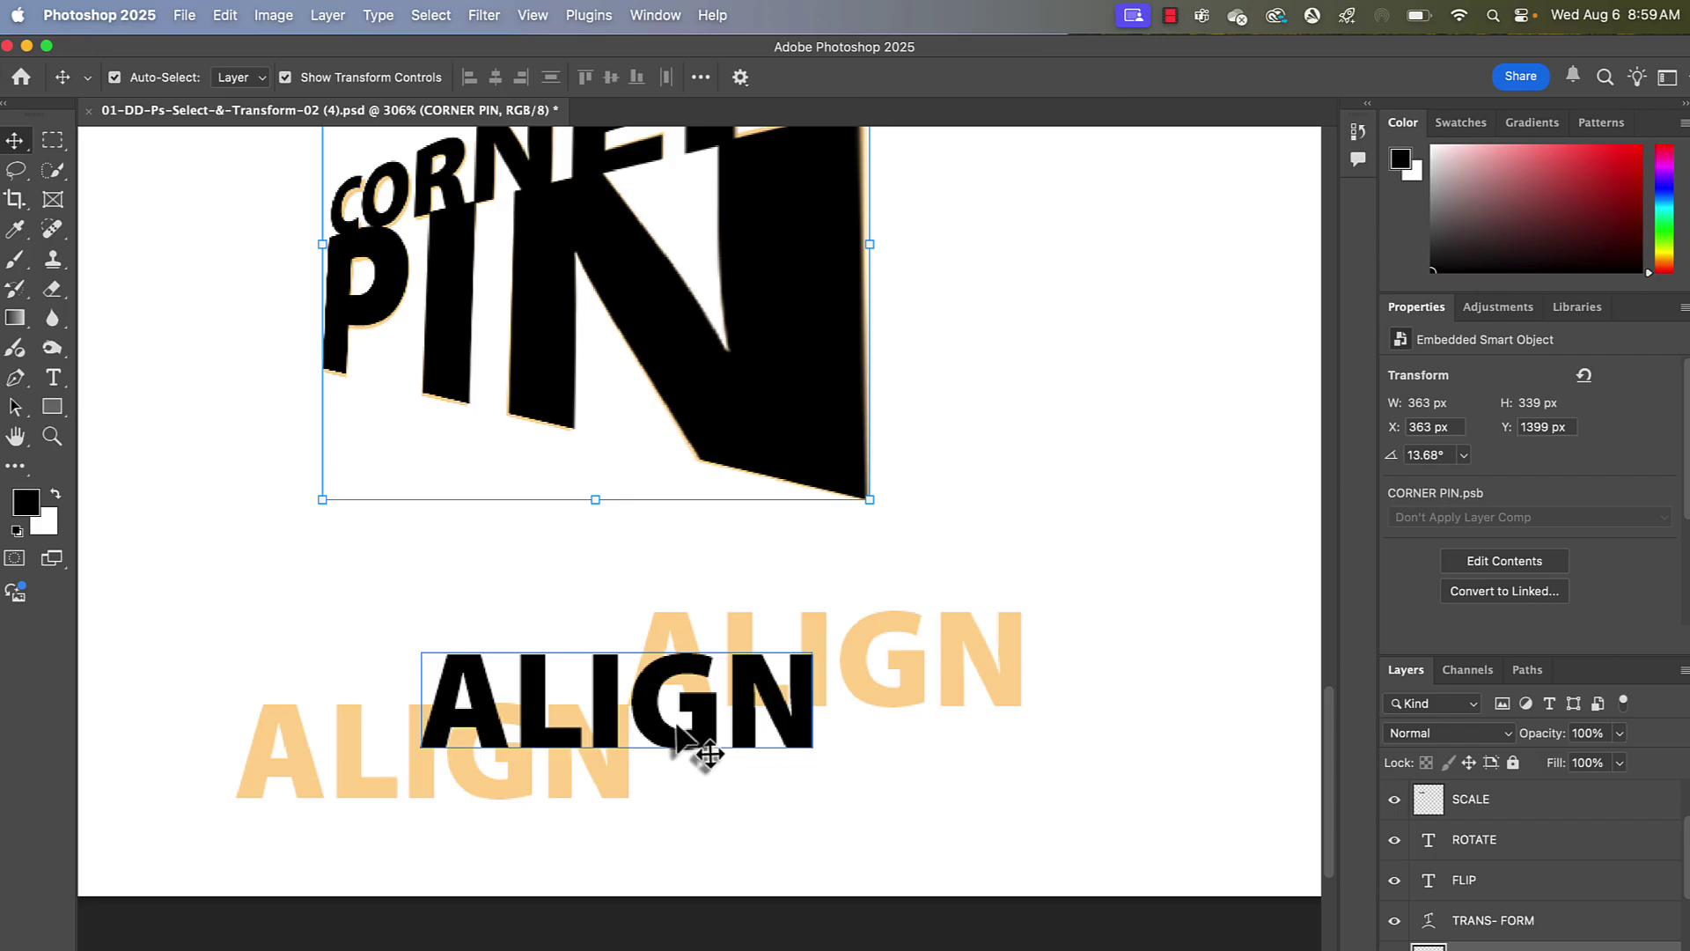
click(677, 727)
drag(677, 727, 493, 792)
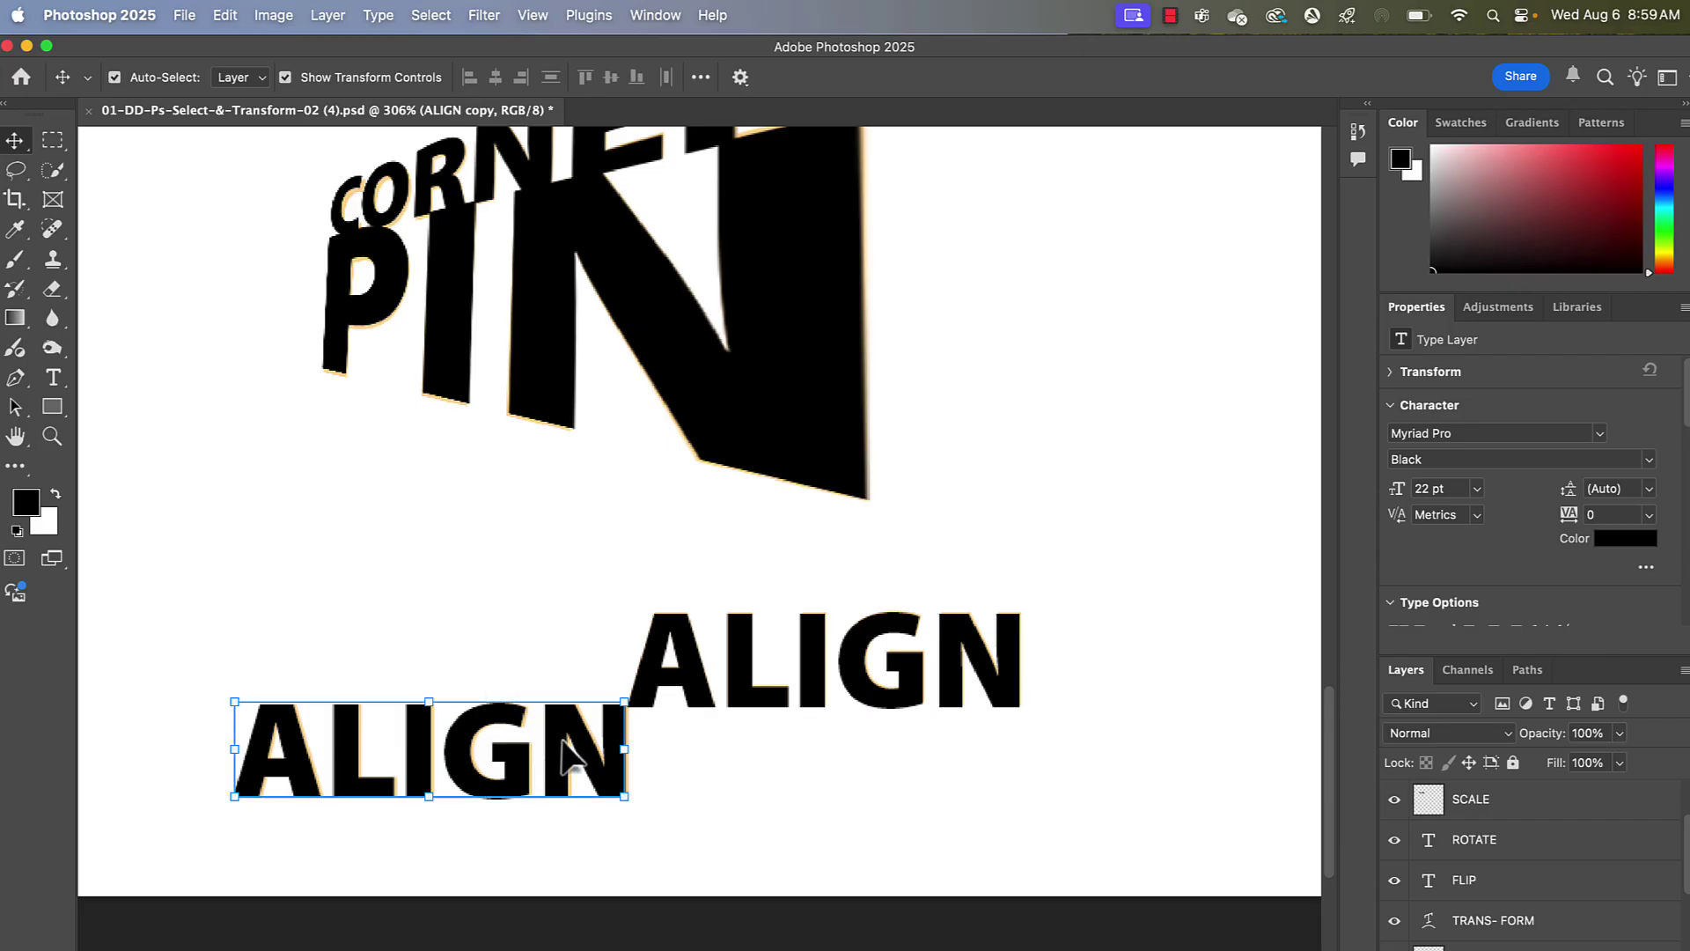
- Show Smart Guides and use them to realign the lower ALIGN copy with the upper ALIGN text
mouse_move(567, 735)
mouse_down()
mouse_move(571, 766)
mouse_move(591, 551)
mouse_move(567, 755)
mouse_up()
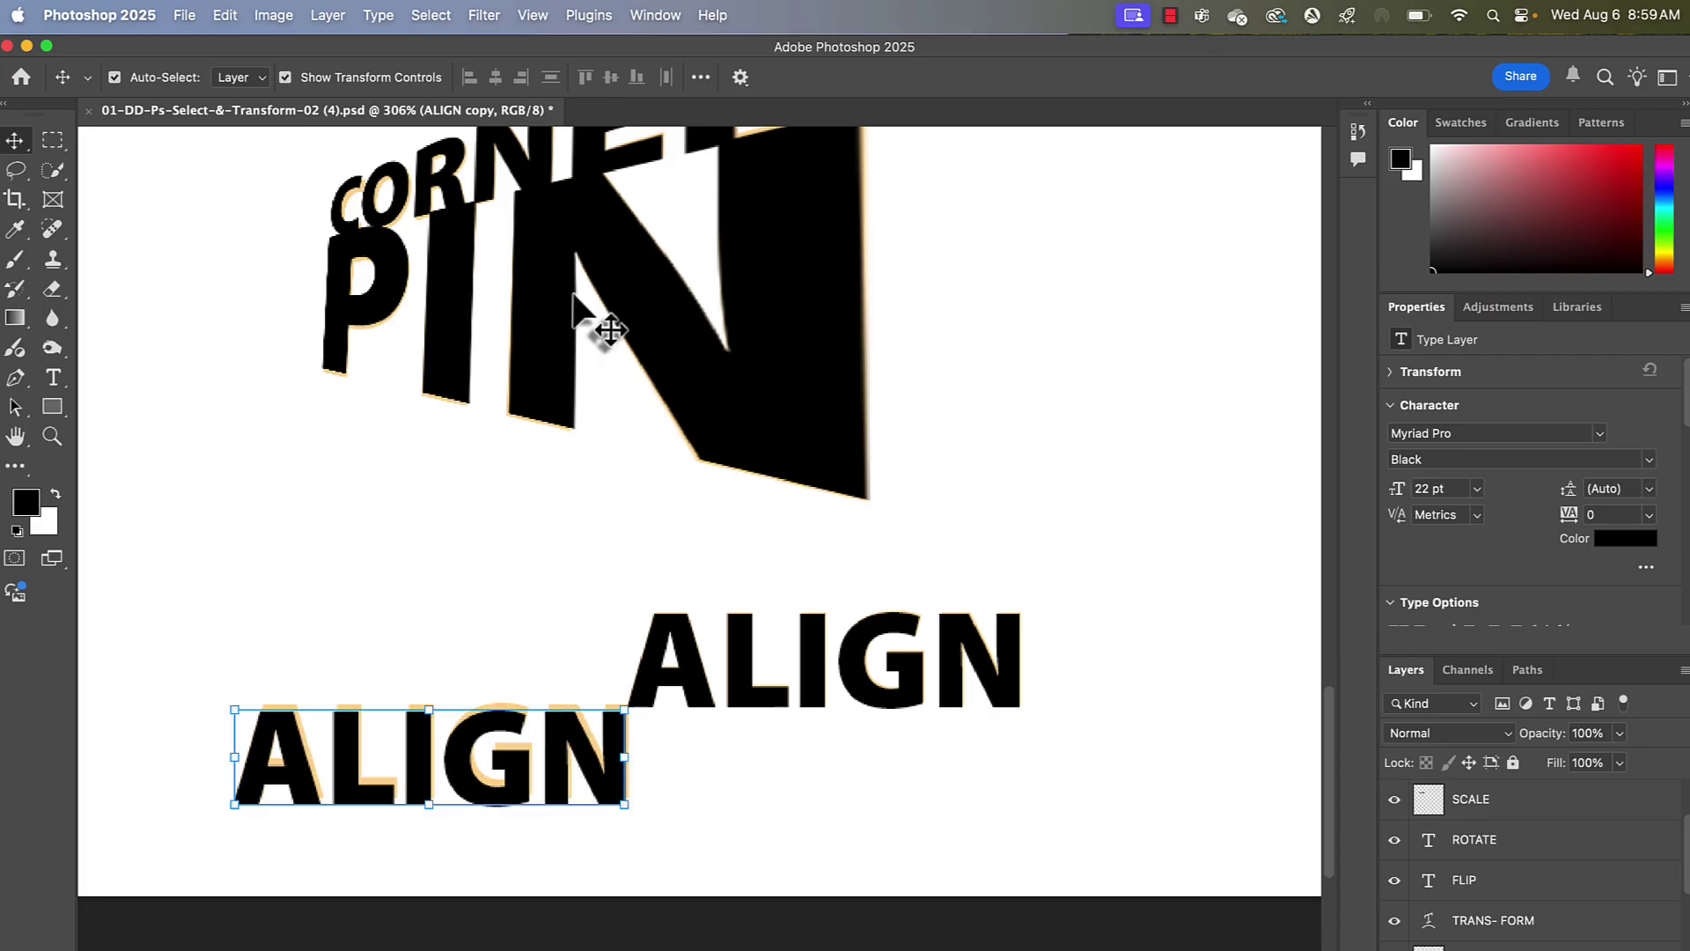
click(539, 16)
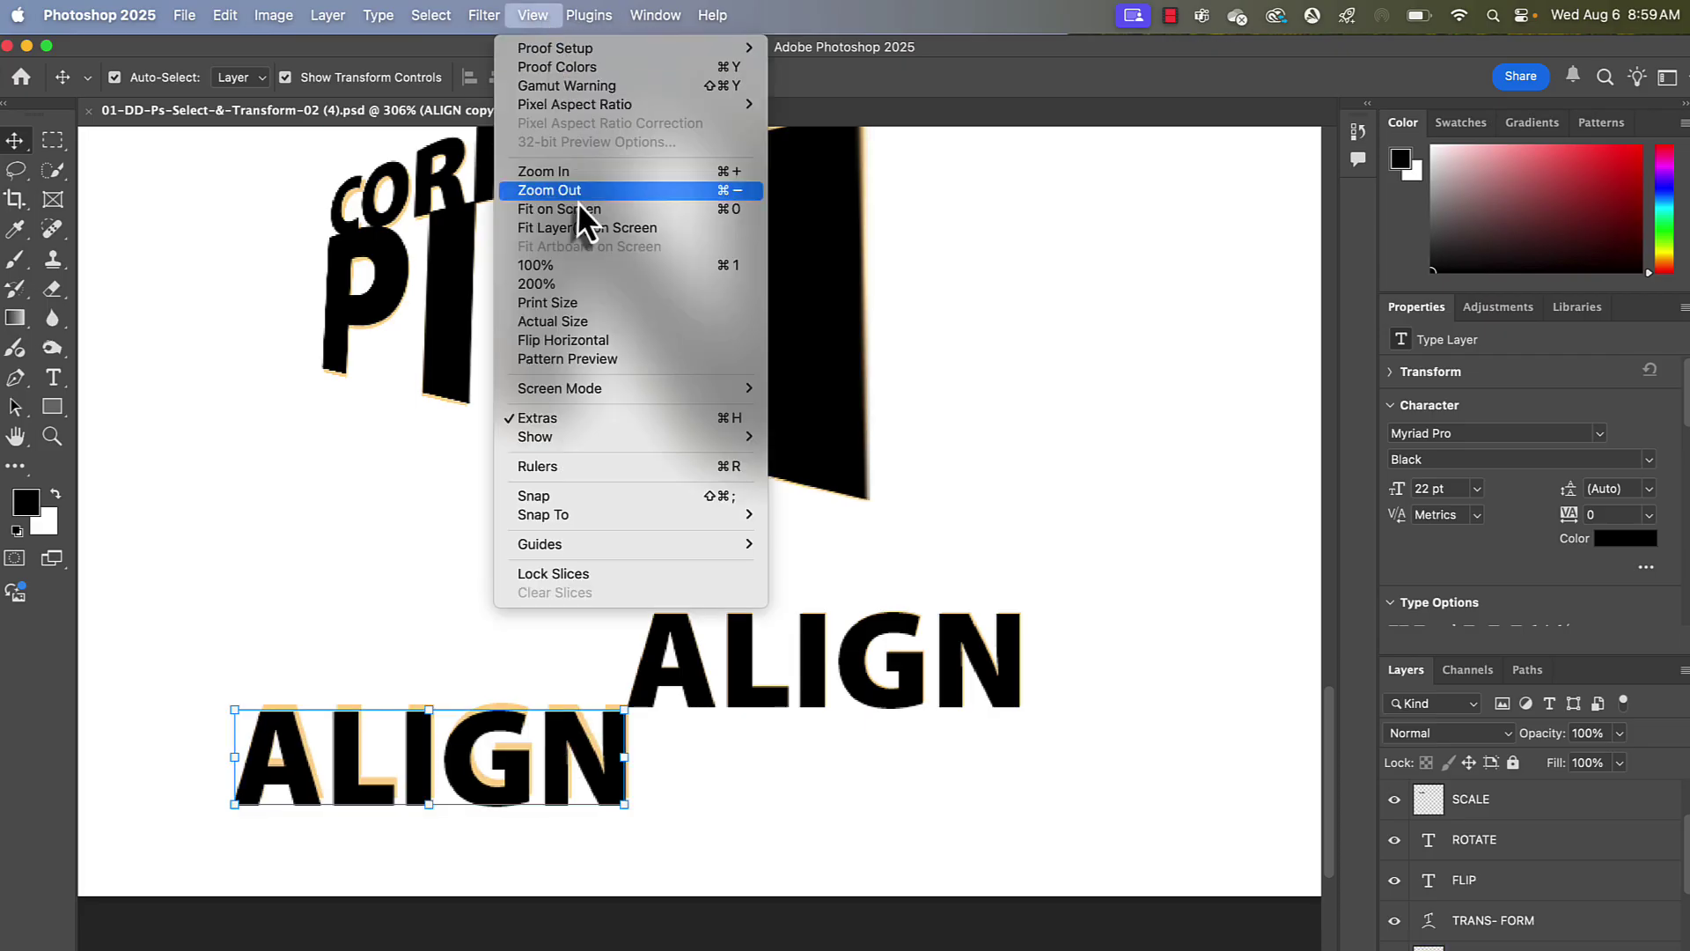
mouse_move(601, 520)
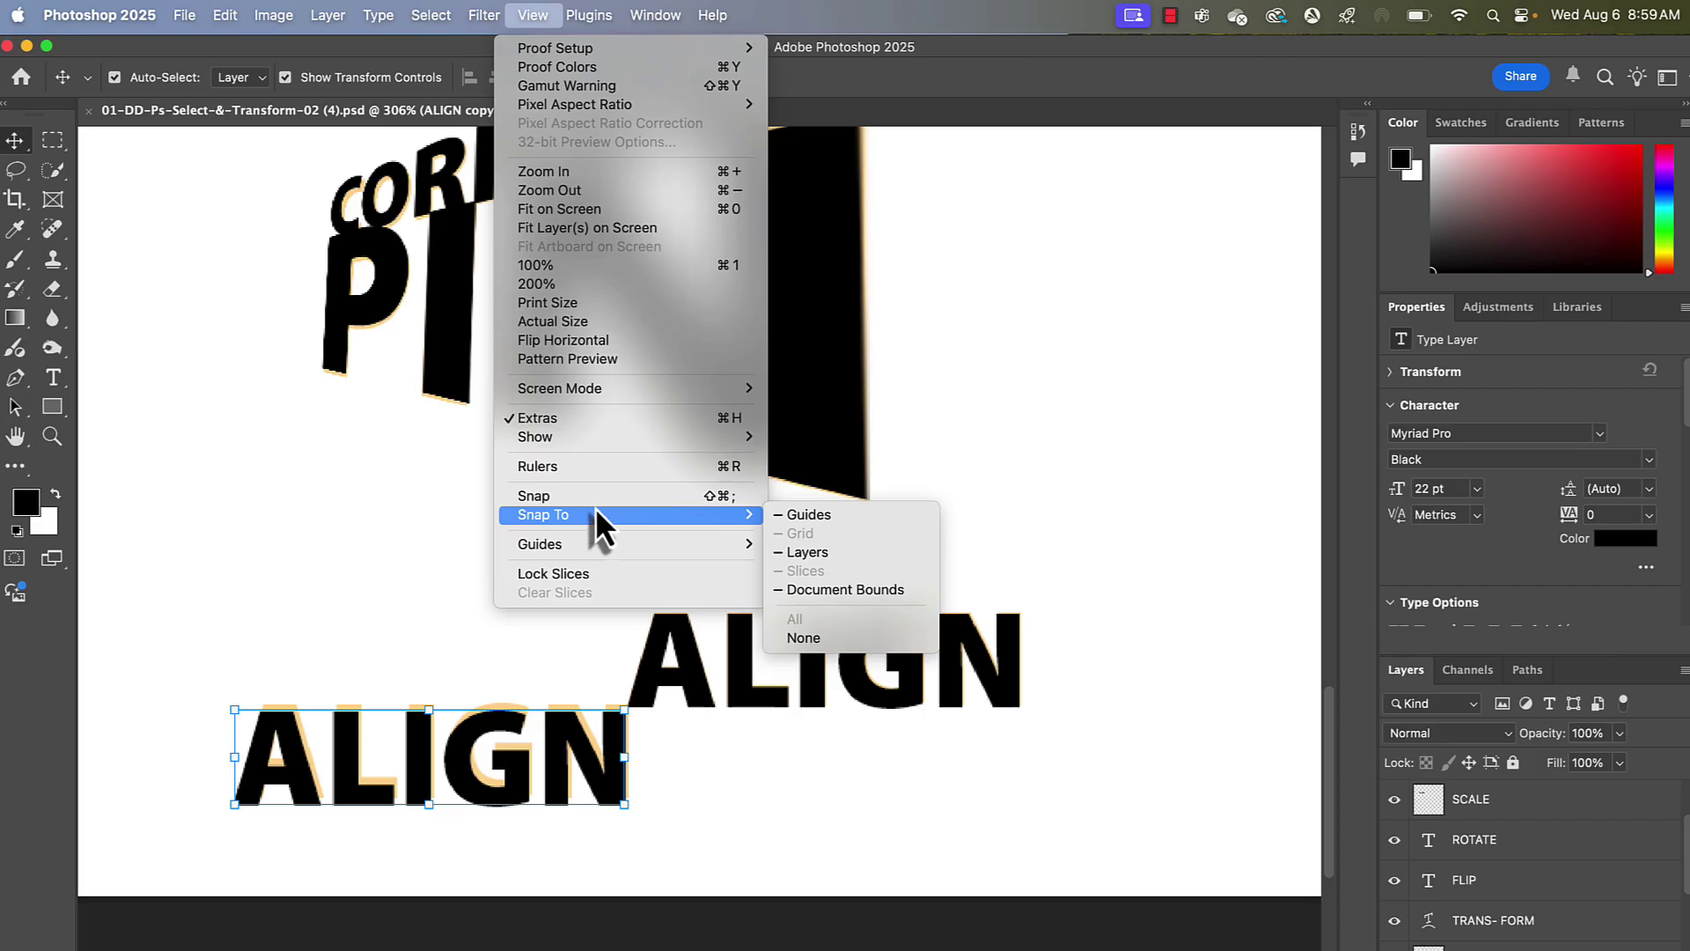
mouse_move(565, 435)
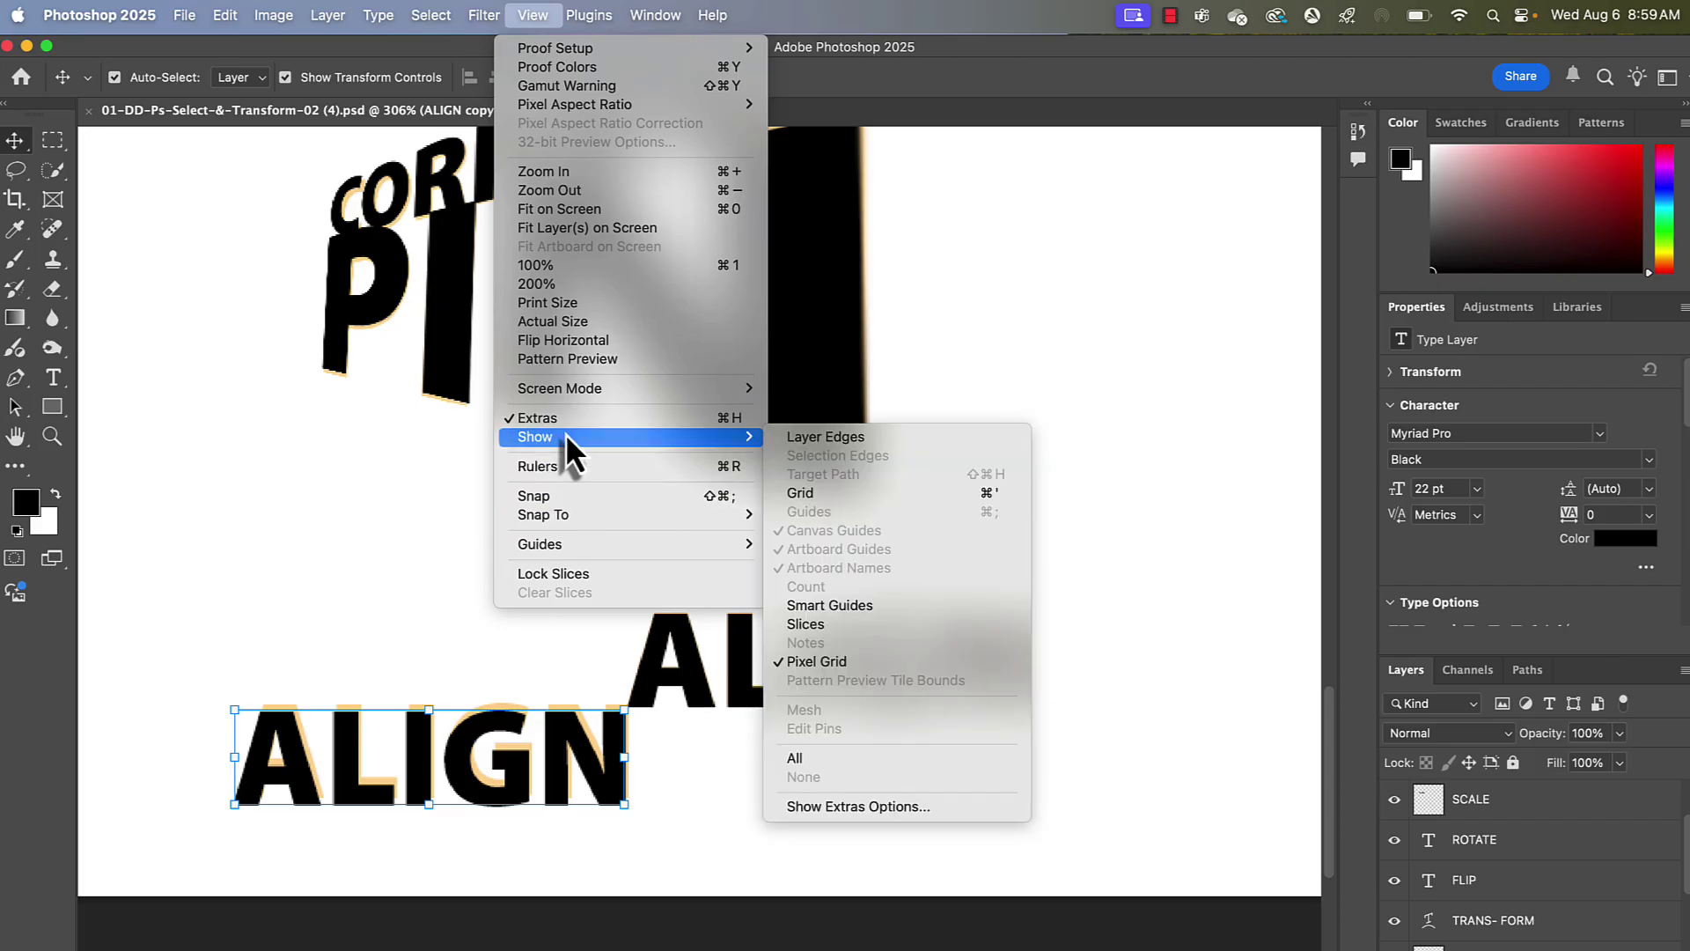
click(809, 606)
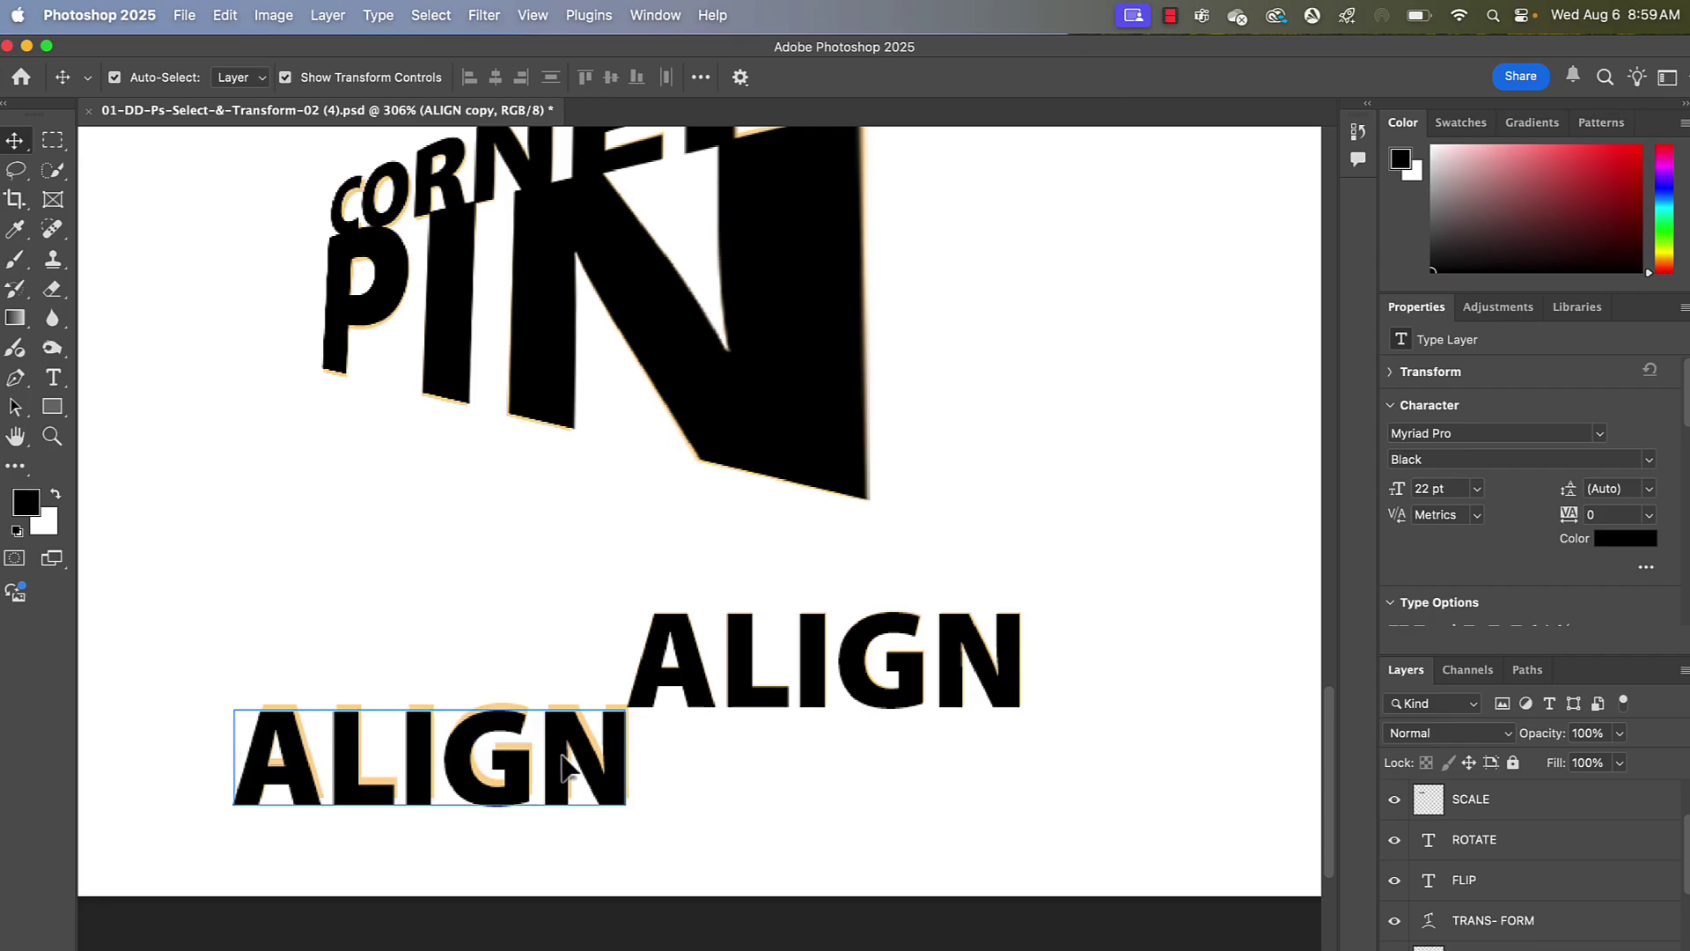
mouse_move(566, 754)
mouse_down()
mouse_move(567, 662)
mouse_move(548, 669)
mouse_move(584, 663)
mouse_move(533, 688)
mouse_move(573, 668)
mouse_move(555, 752)
mouse_up()
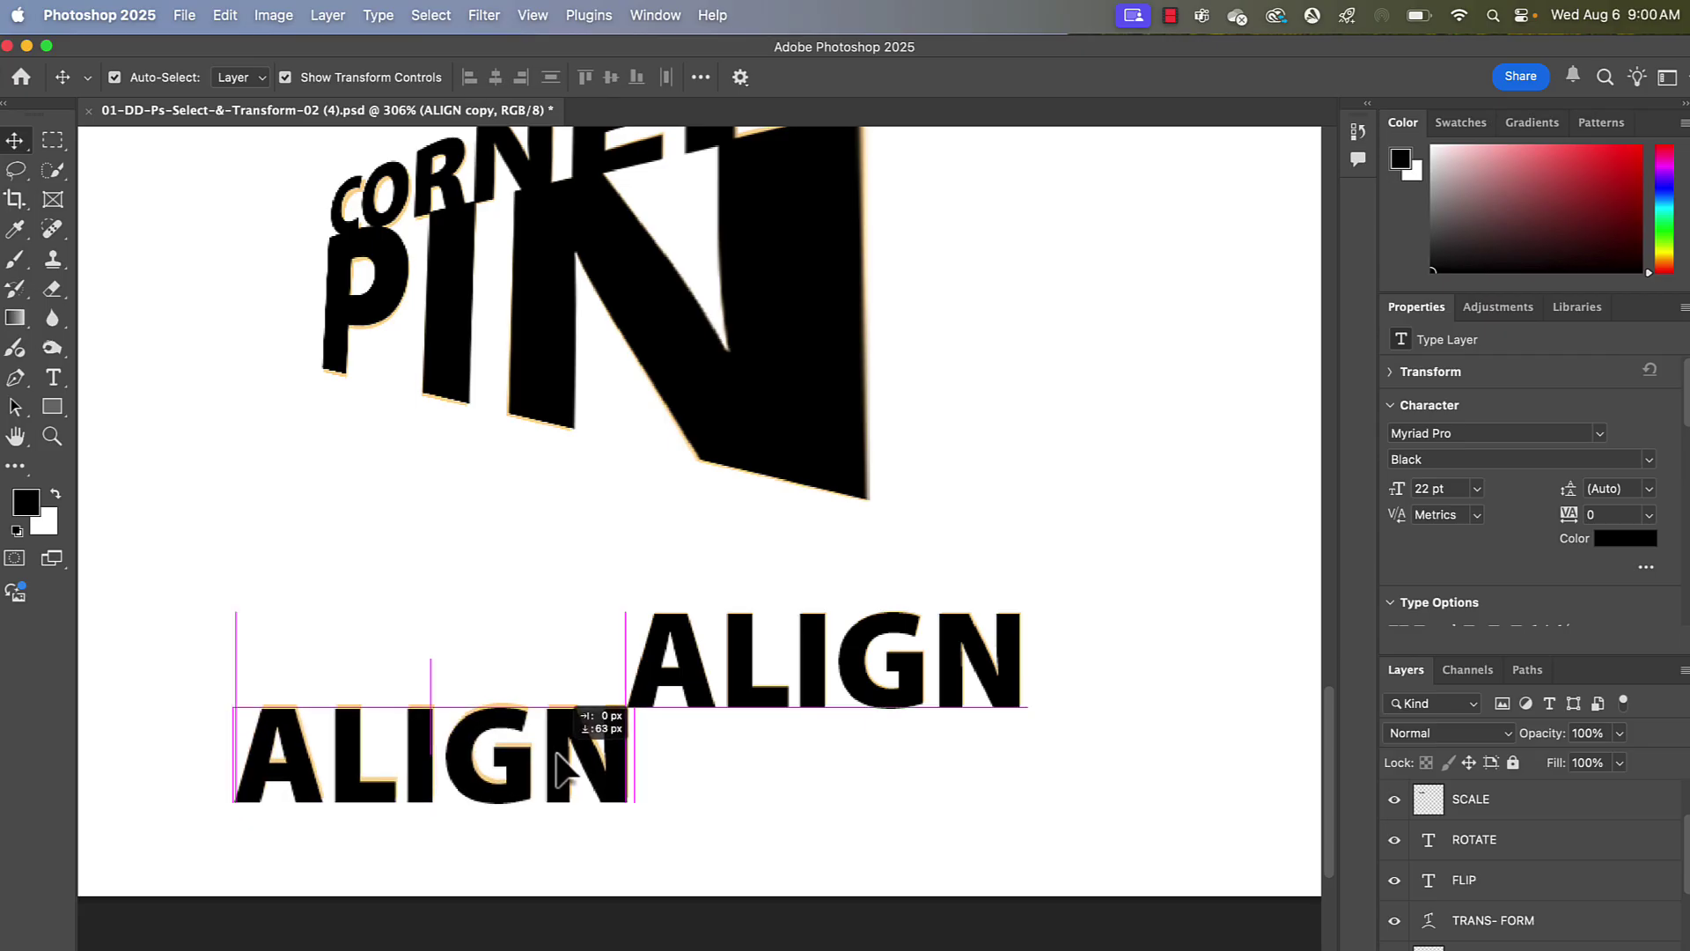
drag(557, 753, 611, 755)
- Review the Snap and Smart Guides view options and test how the lower ALIGN copy moves
click(537, 20)
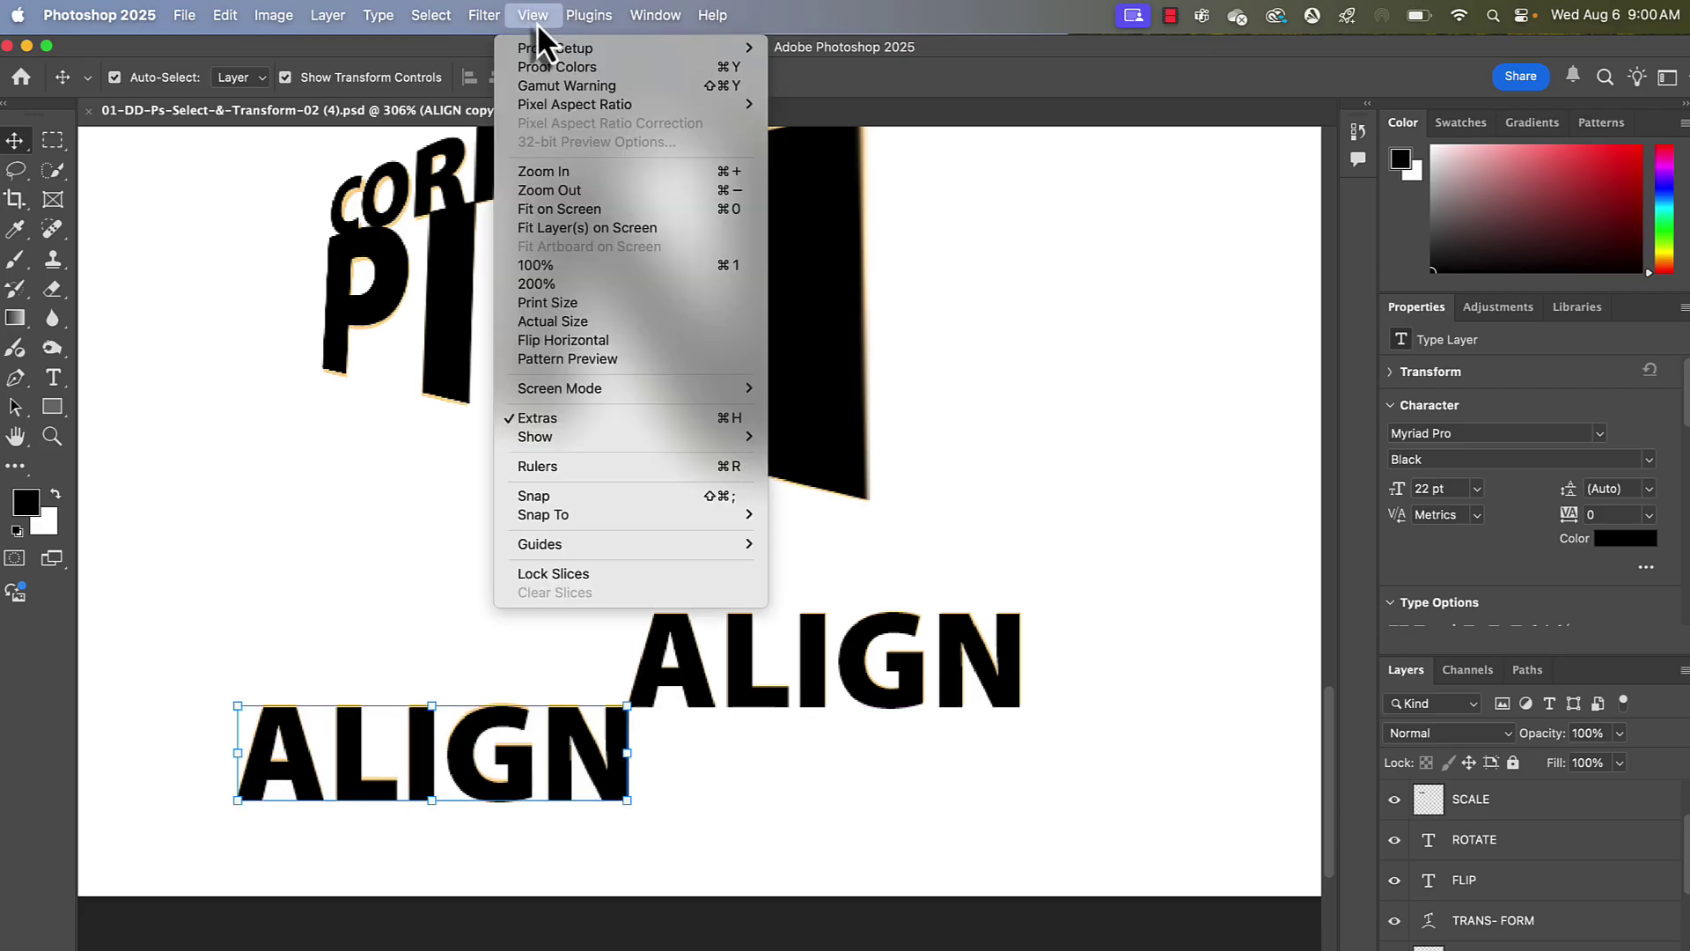
mouse_move(678, 546)
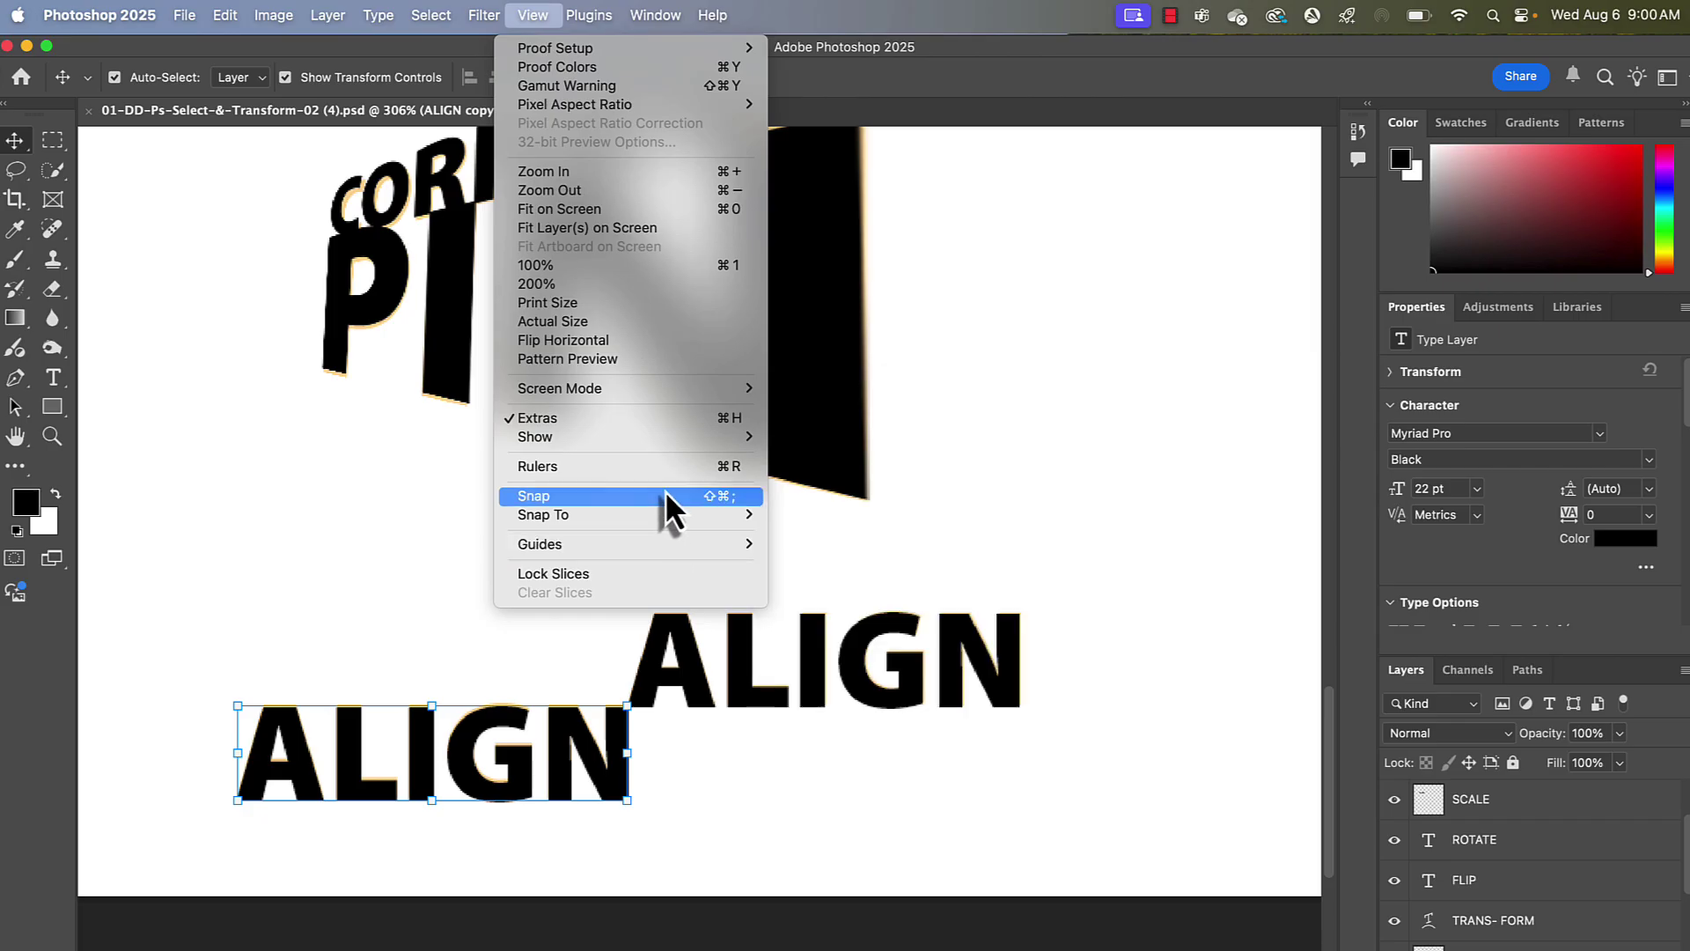
mouse_move(646, 438)
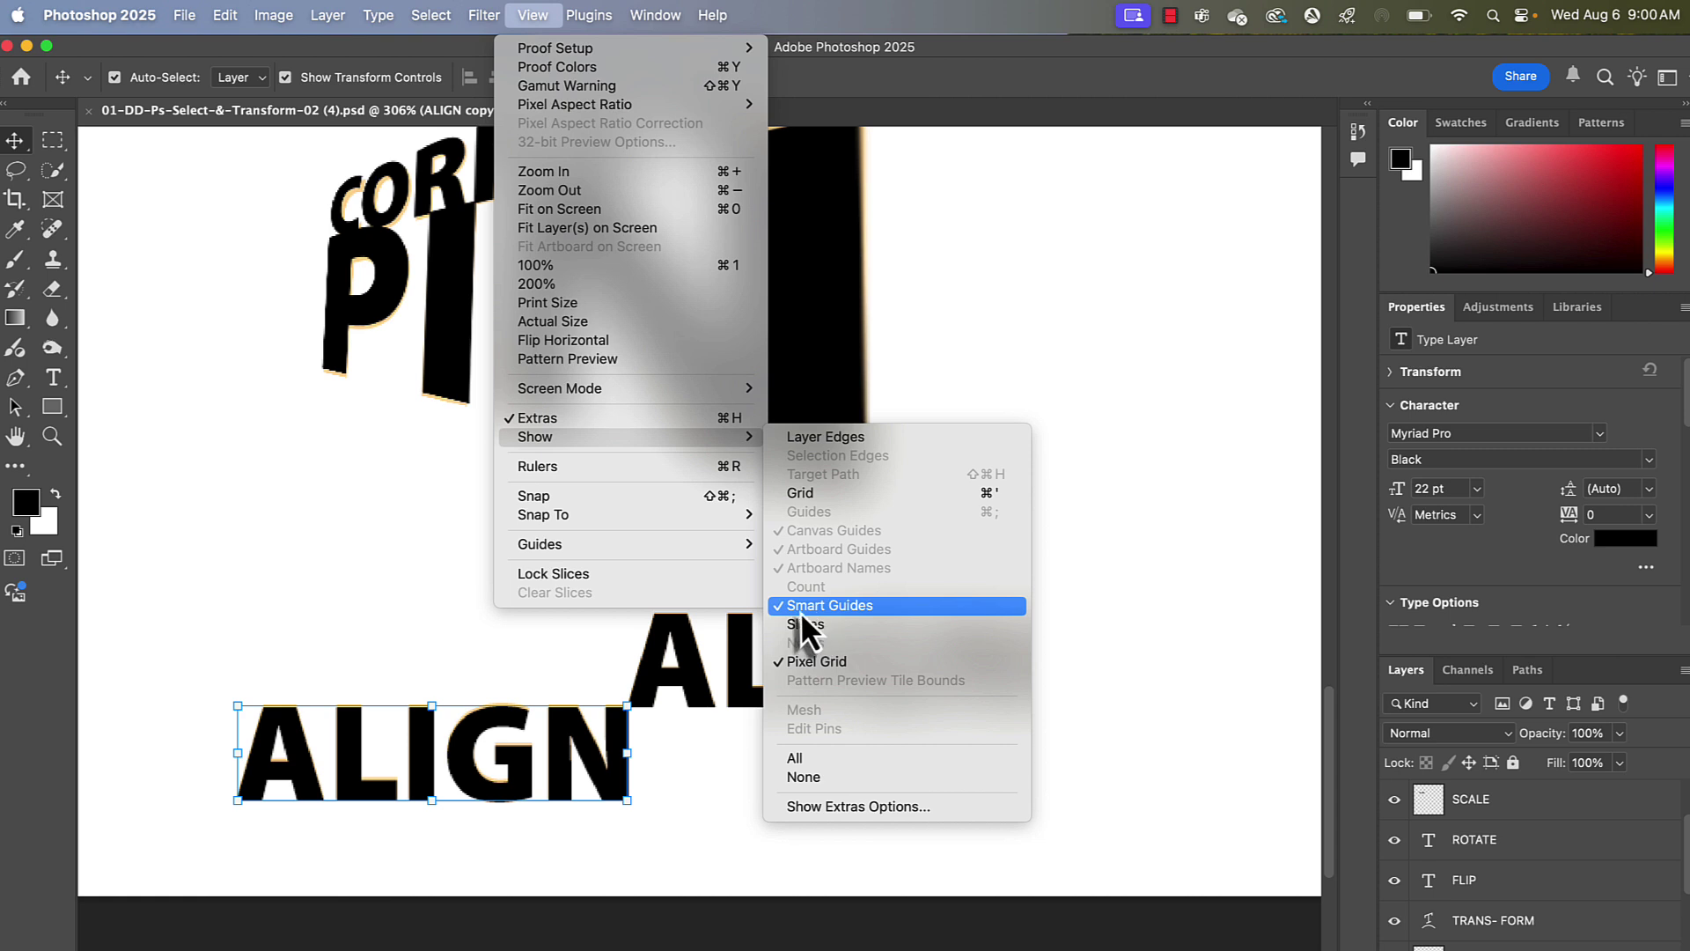
click(827, 607)
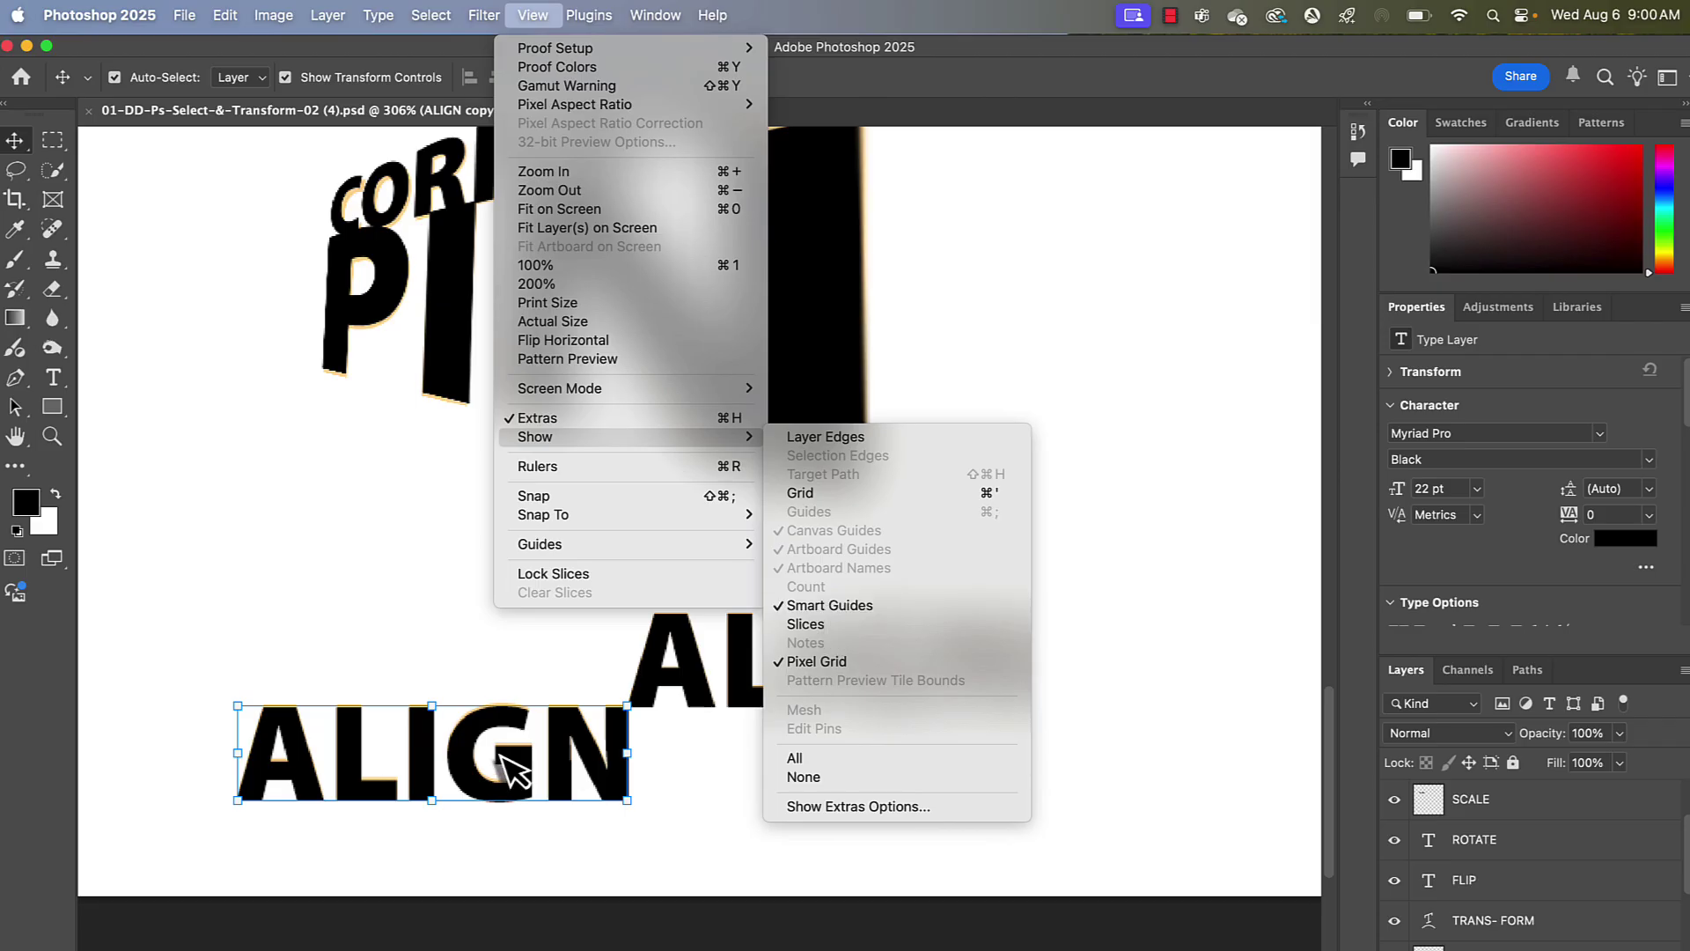
mouse_move(565, 772)
mouse_down()
mouse_move(559, 647)
mouse_move(588, 568)
mouse_move(566, 649)
mouse_move(577, 762)
mouse_up()
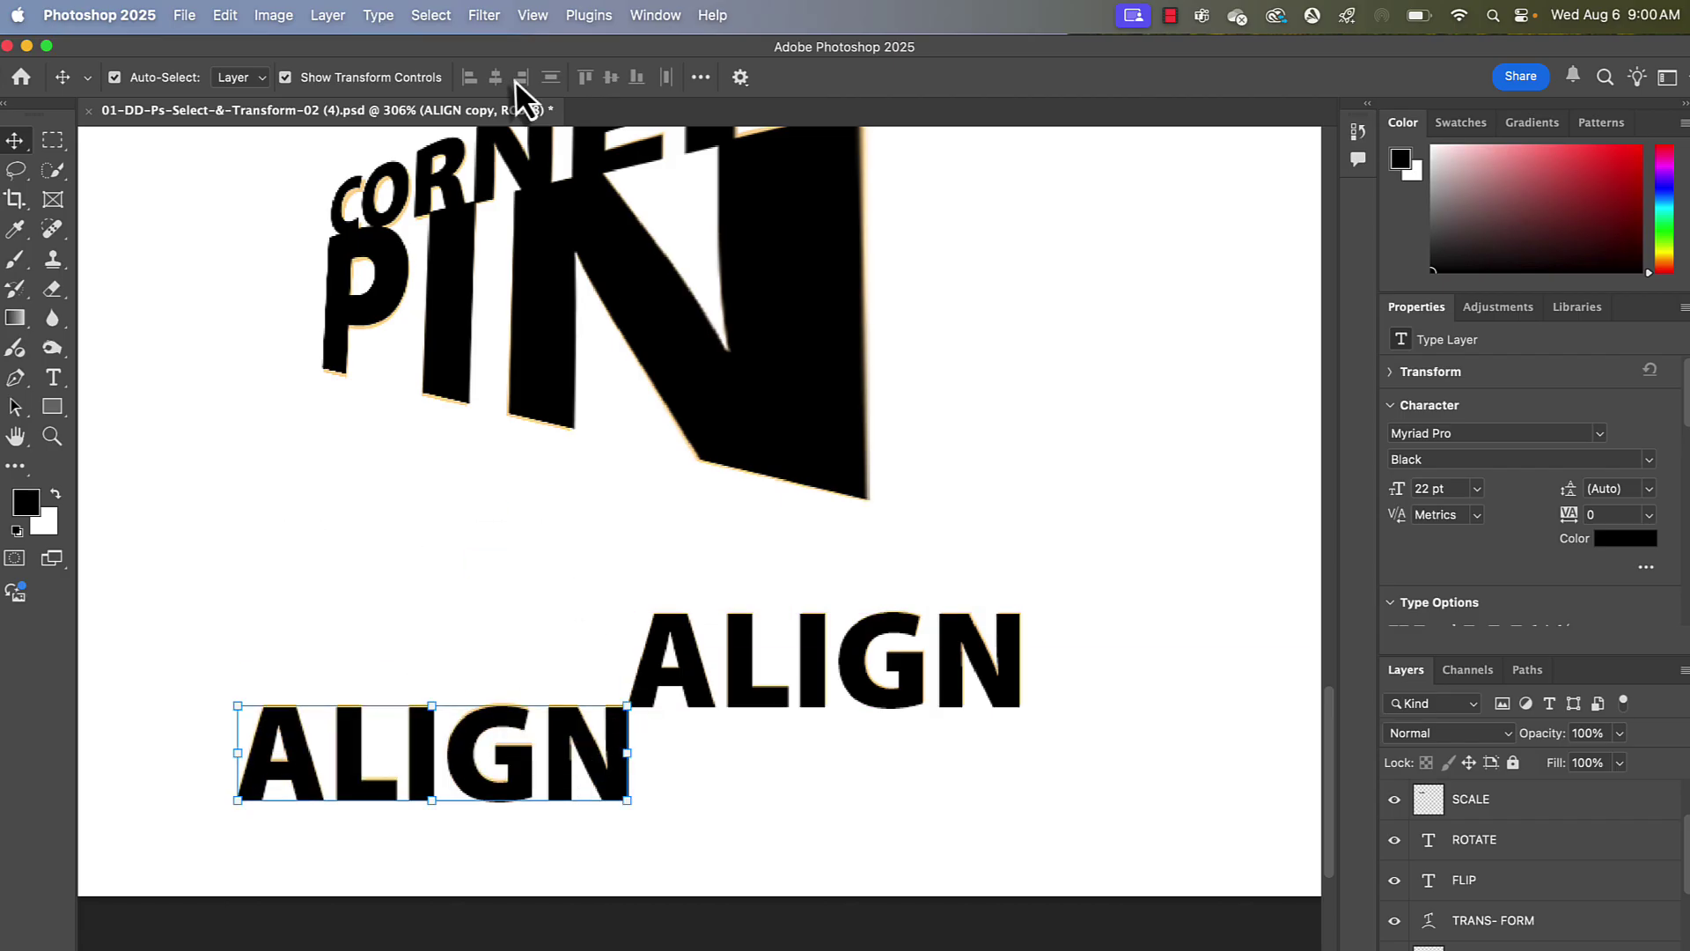
click(532, 15)
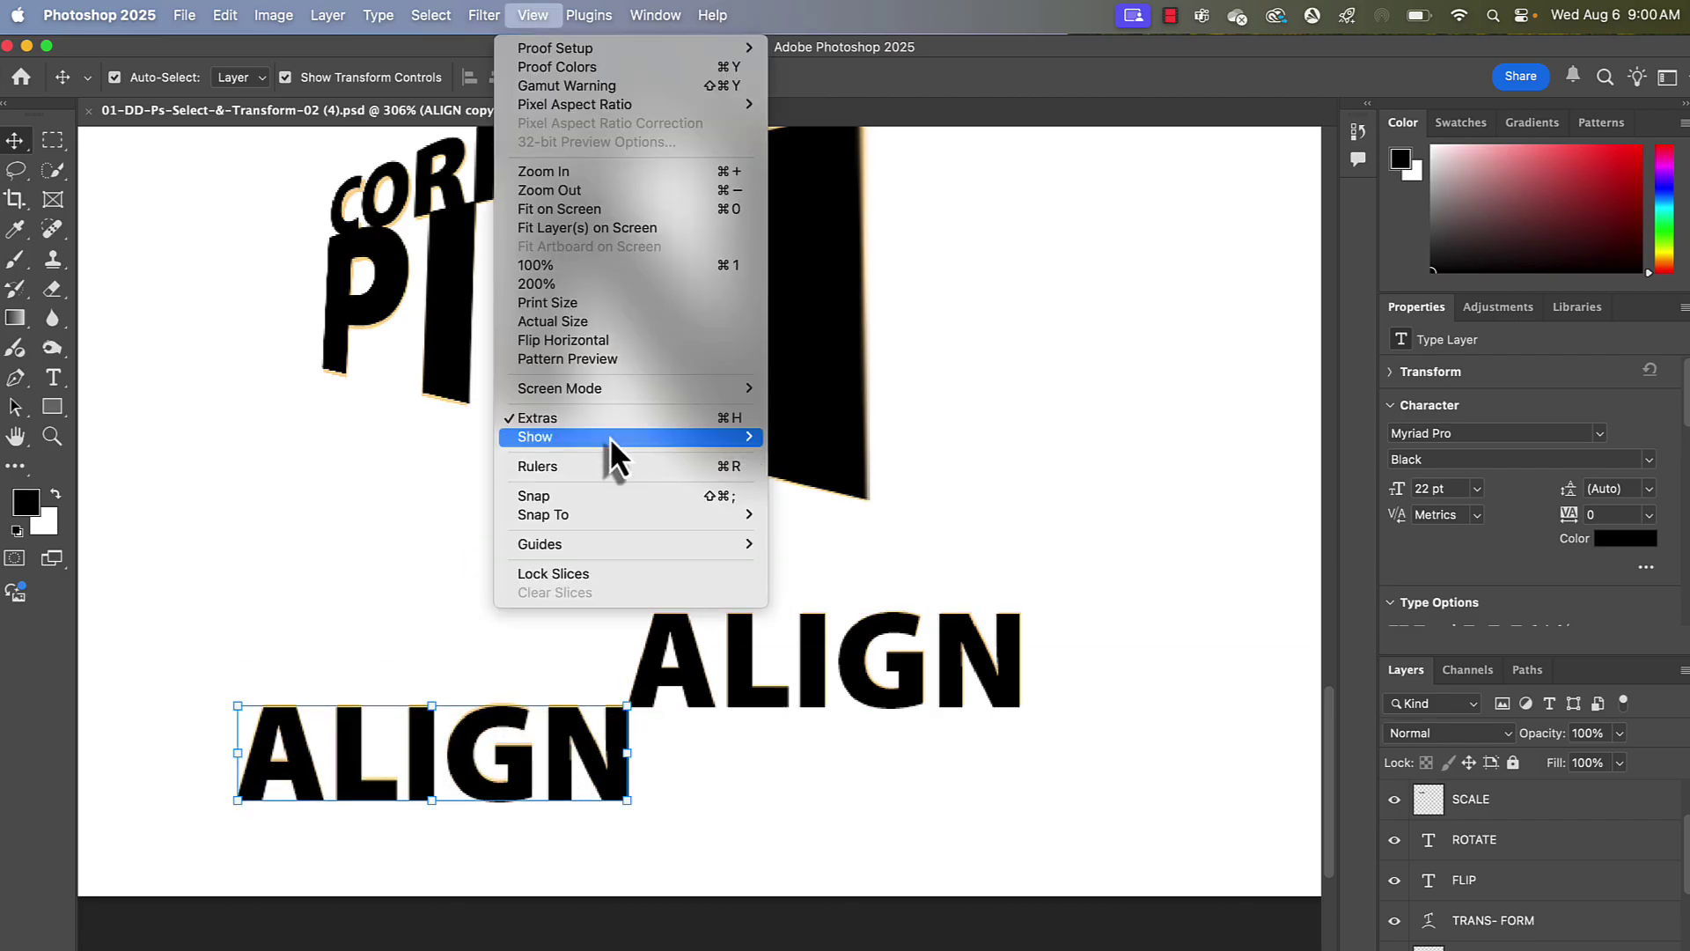
click(803, 605)
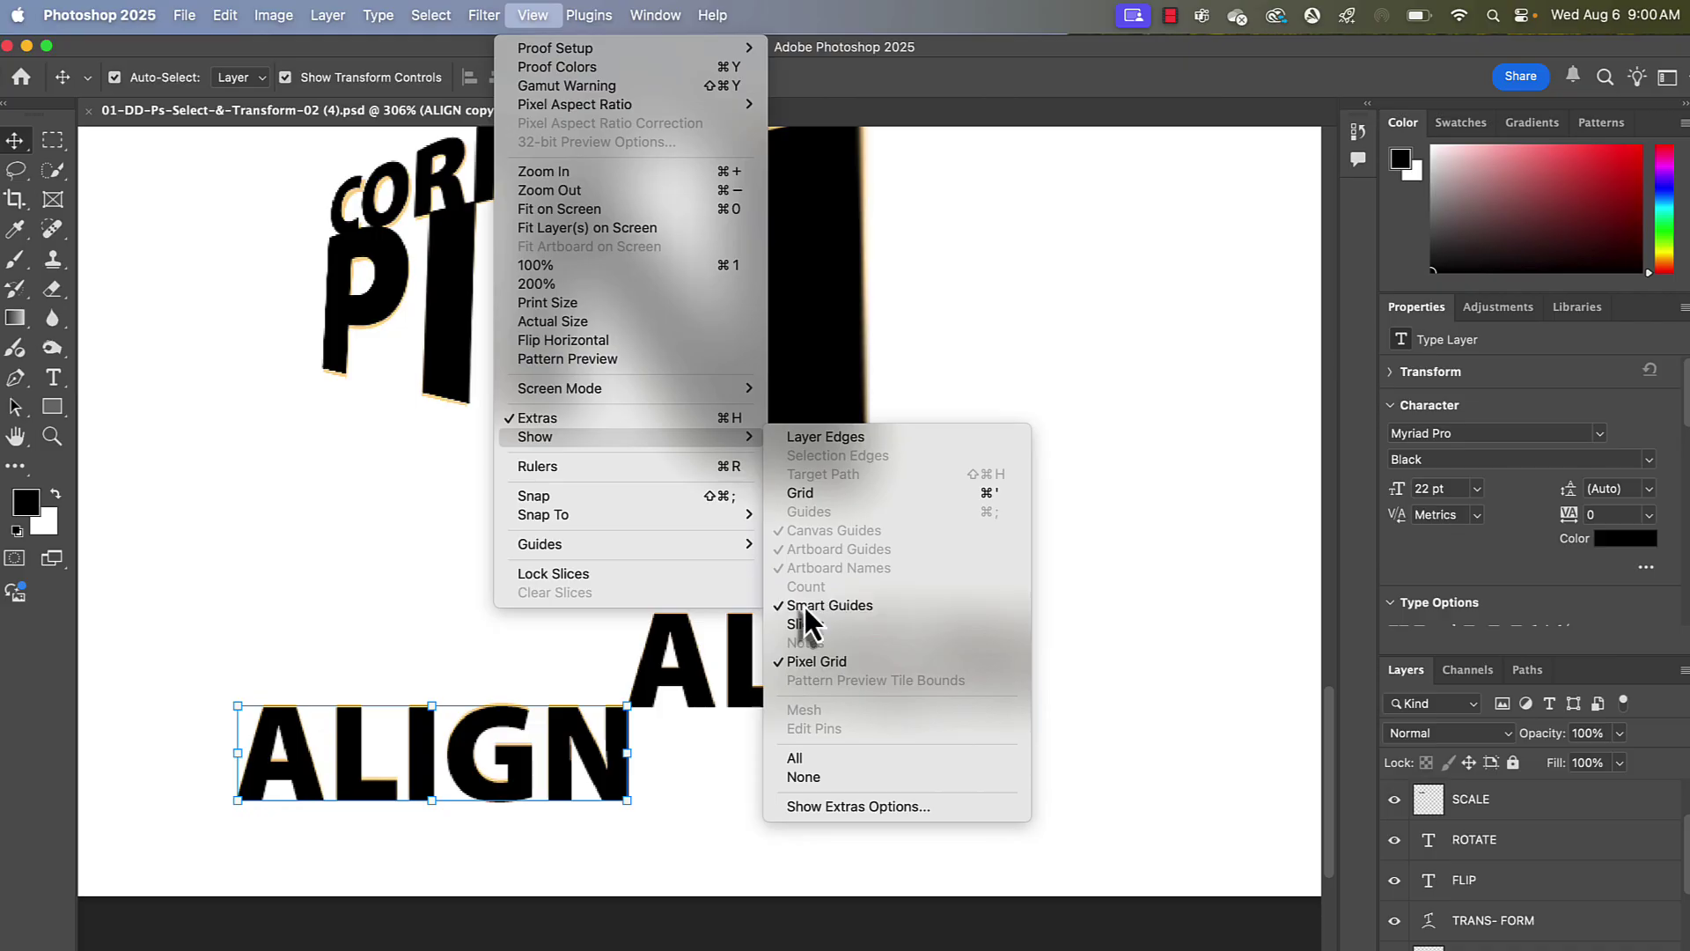
- Move the Woosh Logo smart object down over the top of the portrait photo, to about X 1074 px, Y 171 px
scroll(733, 584, down, 4)
scroll(733, 584, right, 15)
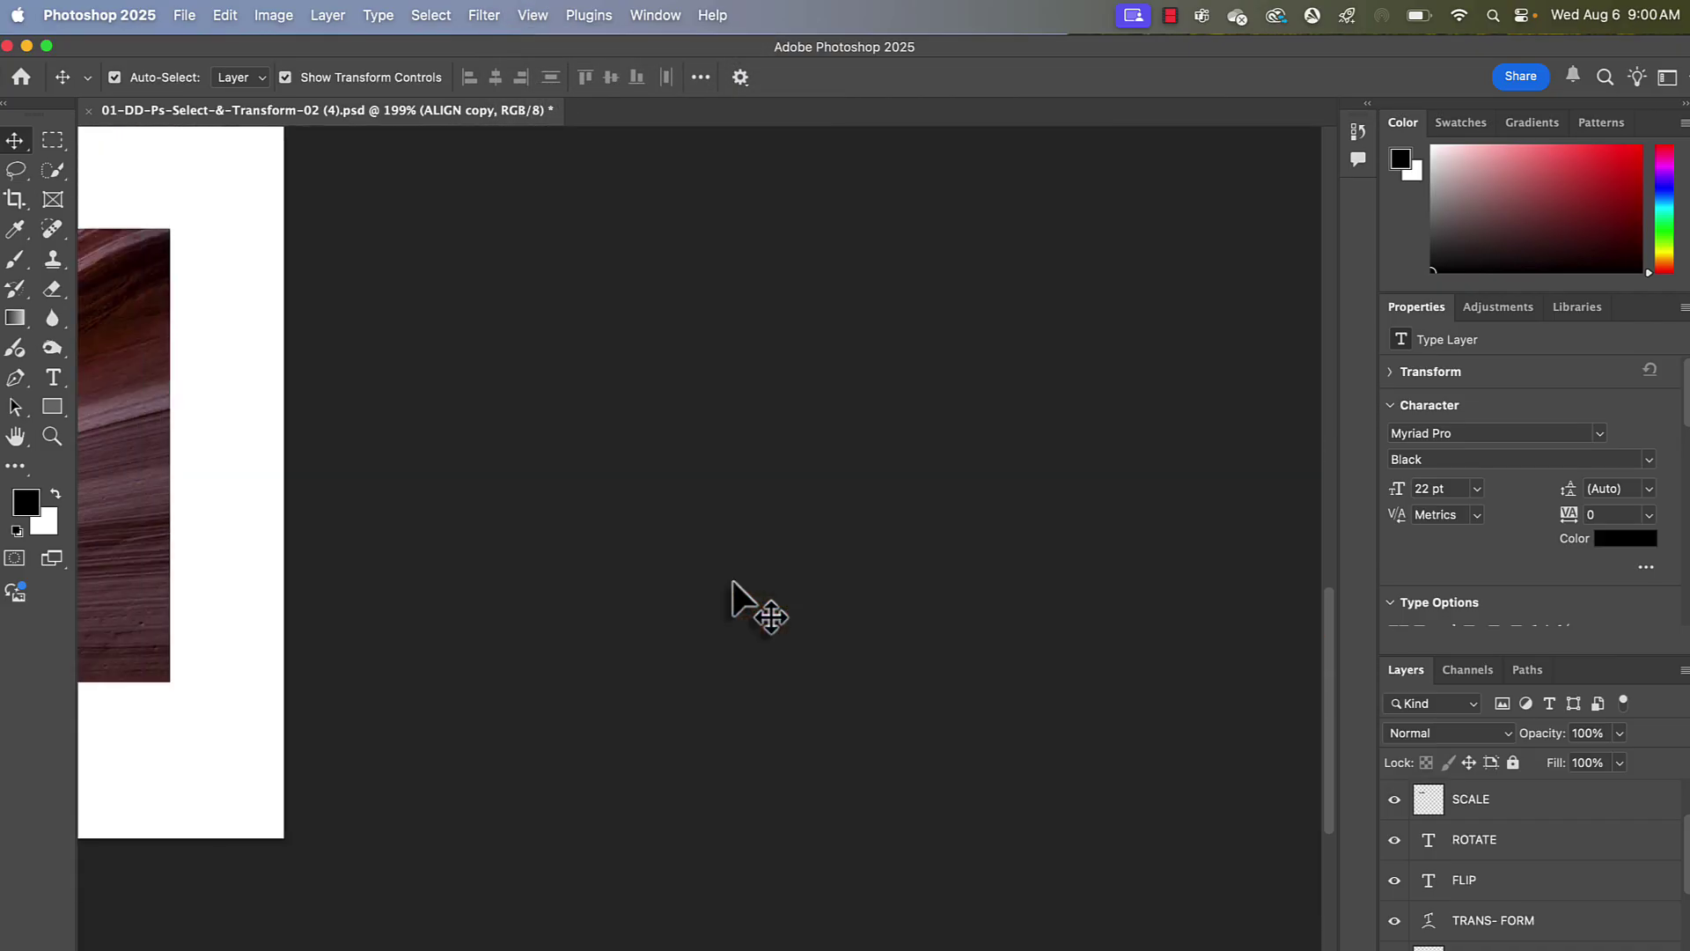
scroll(733, 582, left, 10)
scroll(733, 582, up, 5)
scroll(731, 579, up, 5)
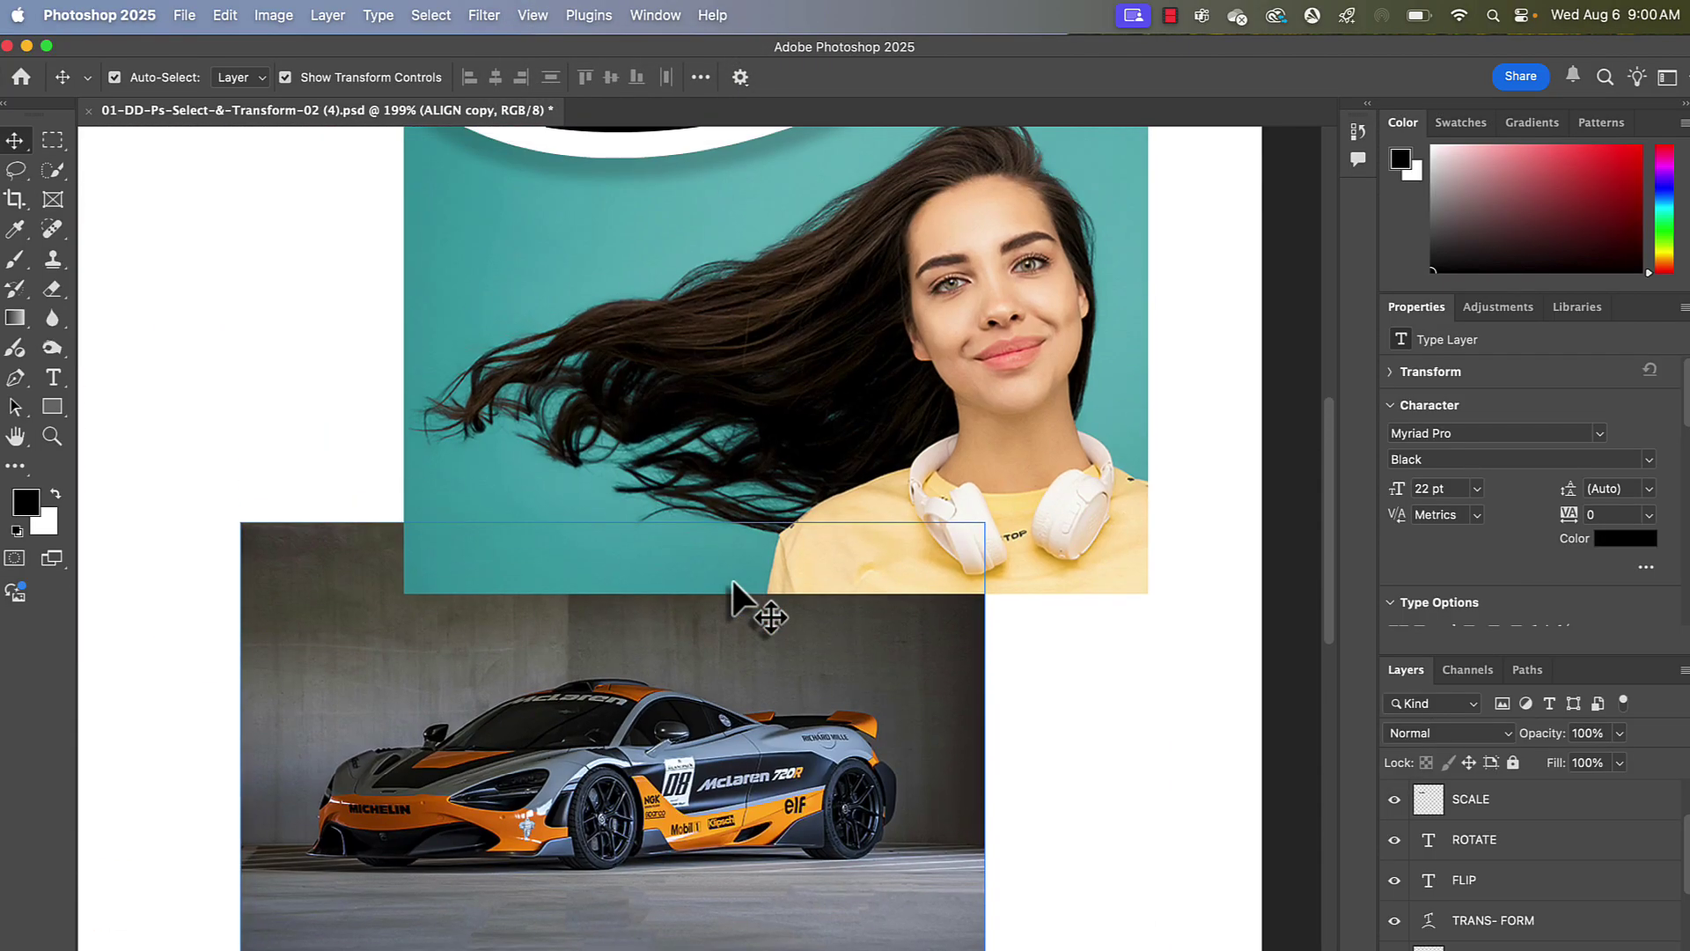
click(731, 416)
scroll(731, 415, up, 5)
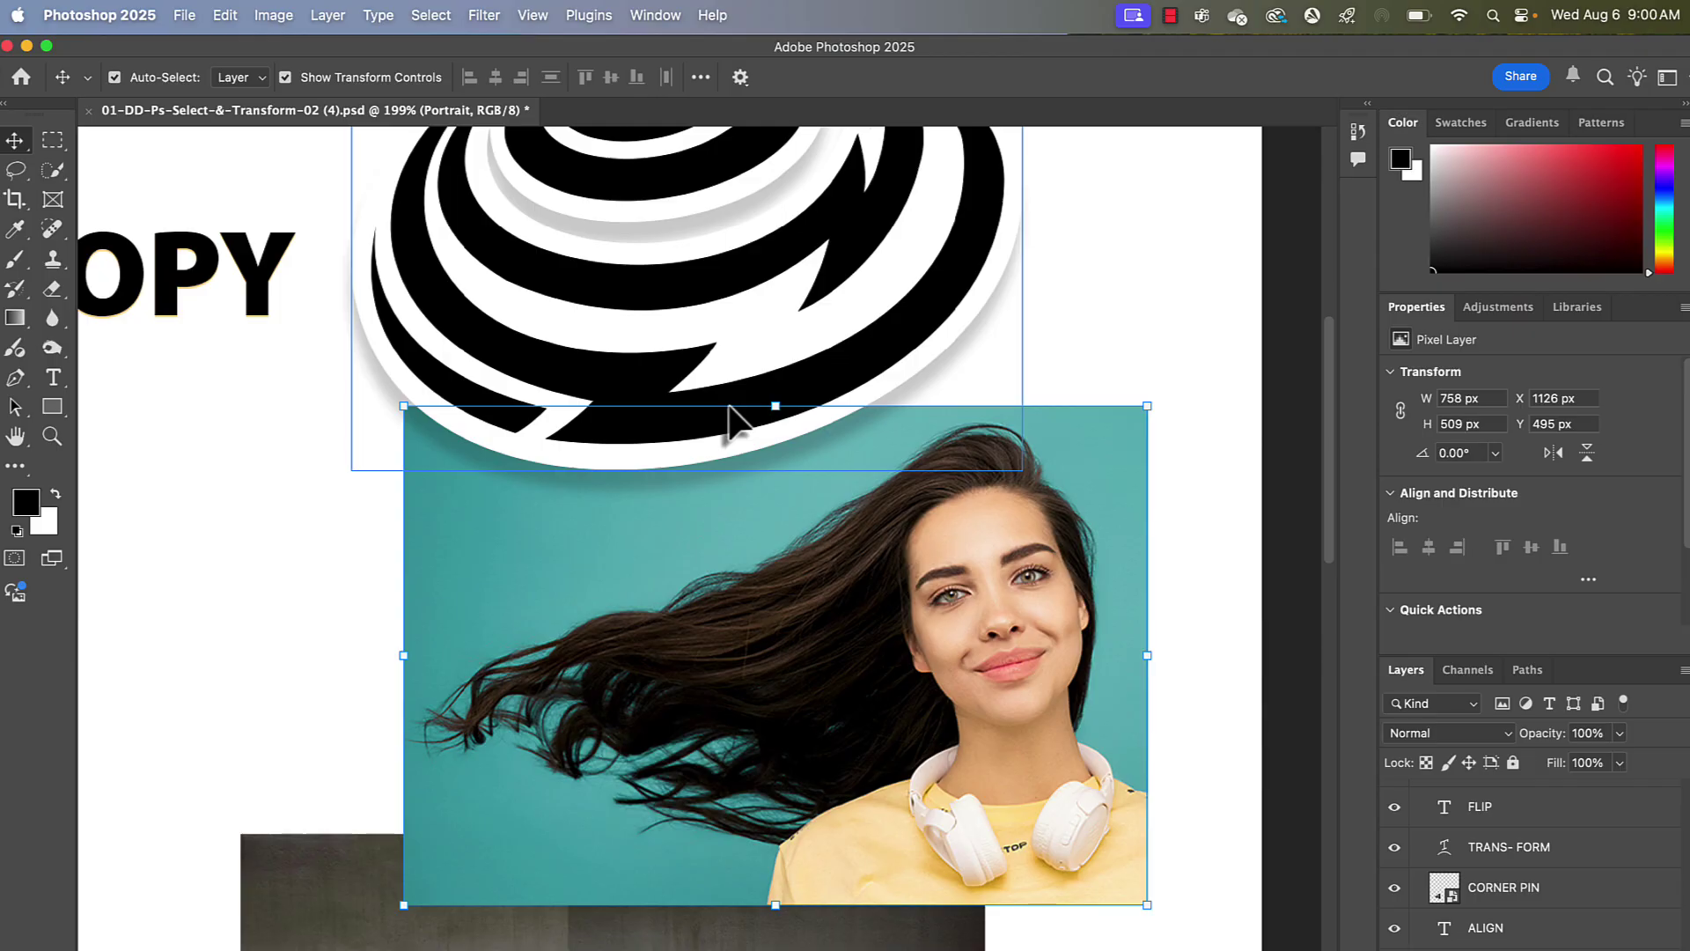
click(679, 299)
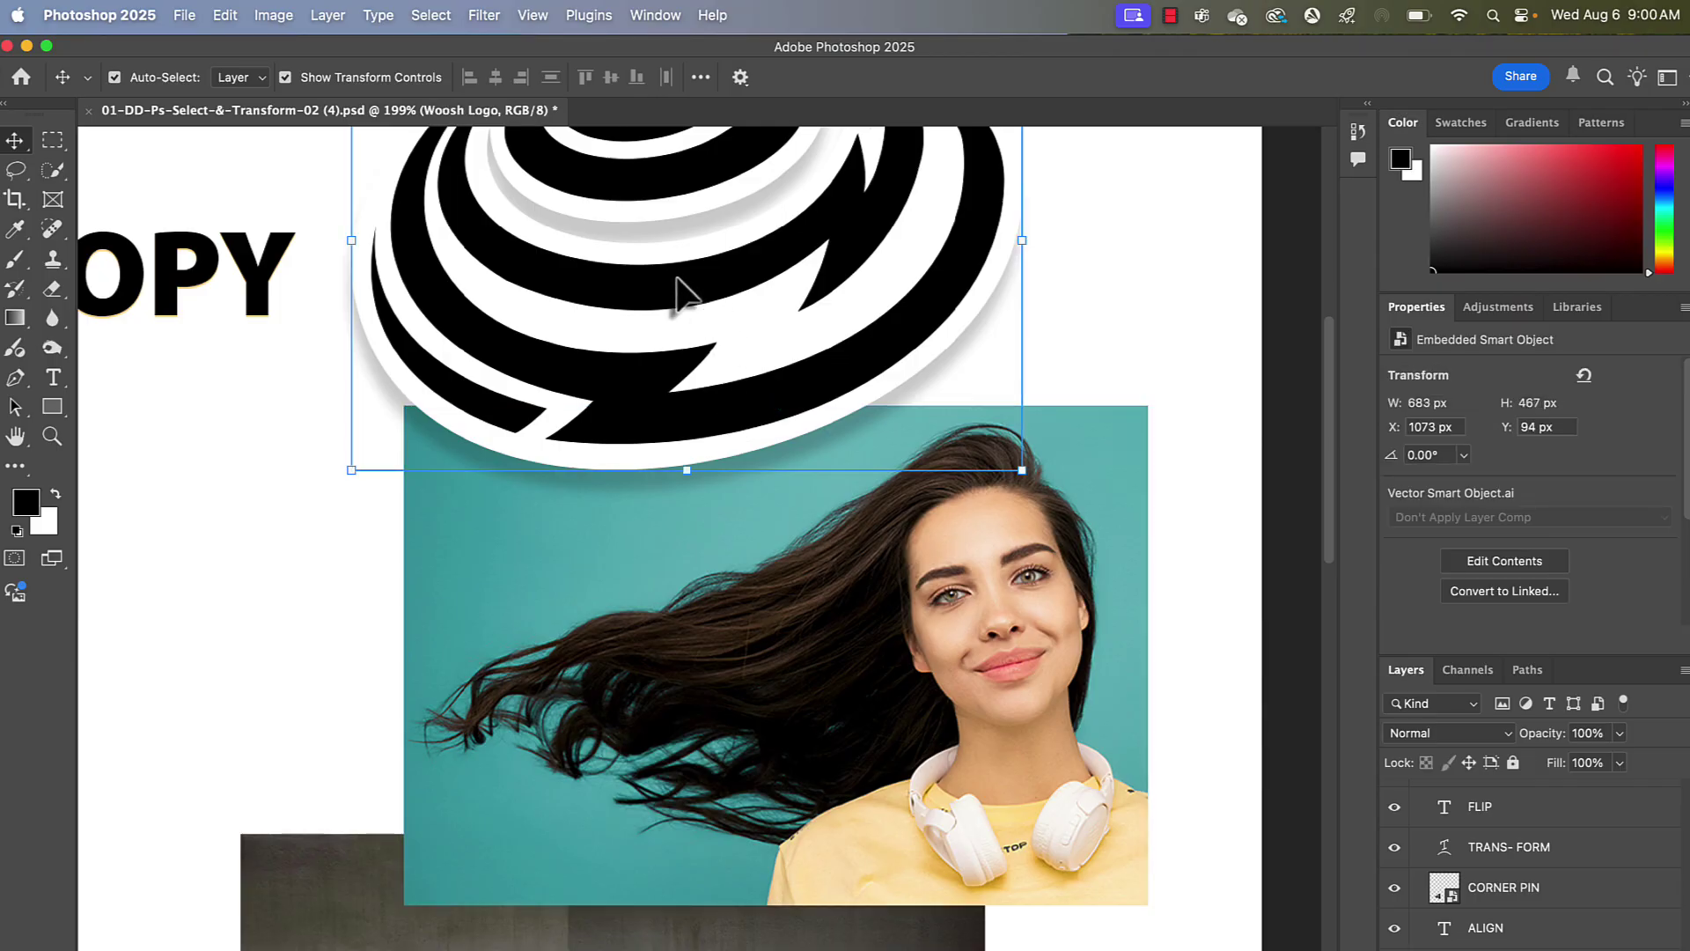
drag(676, 278, 678, 355)
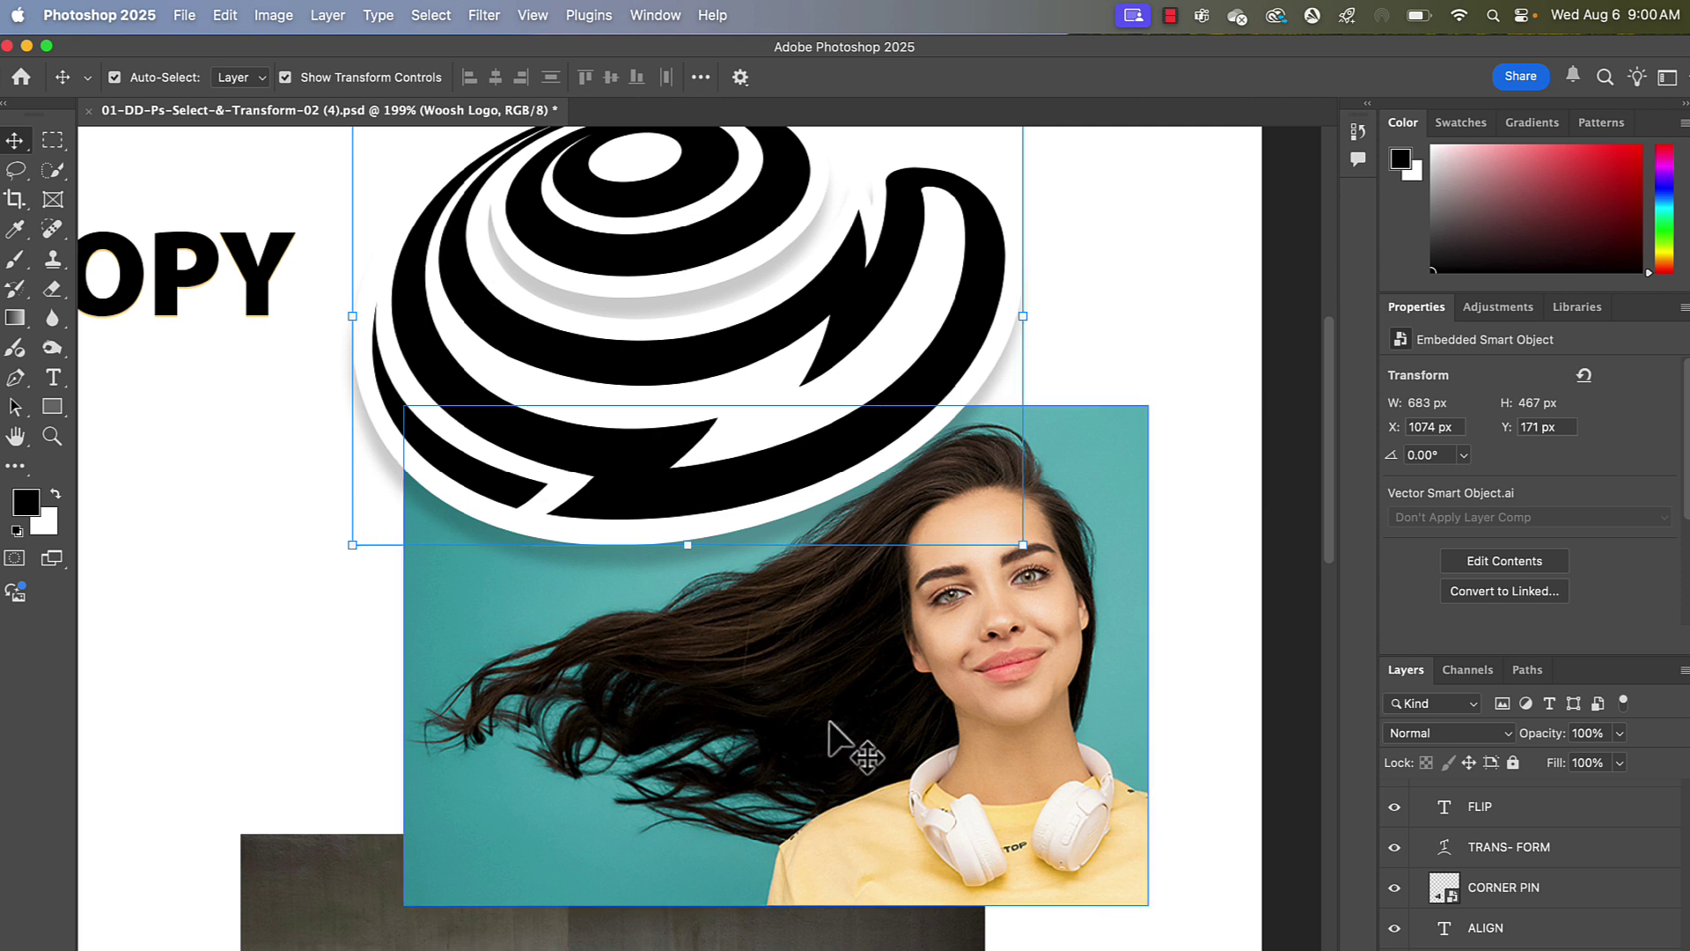
- Review the commands for placing files and move the Woosh Logo to about X 1014 px, Y 206 px
click(185, 15)
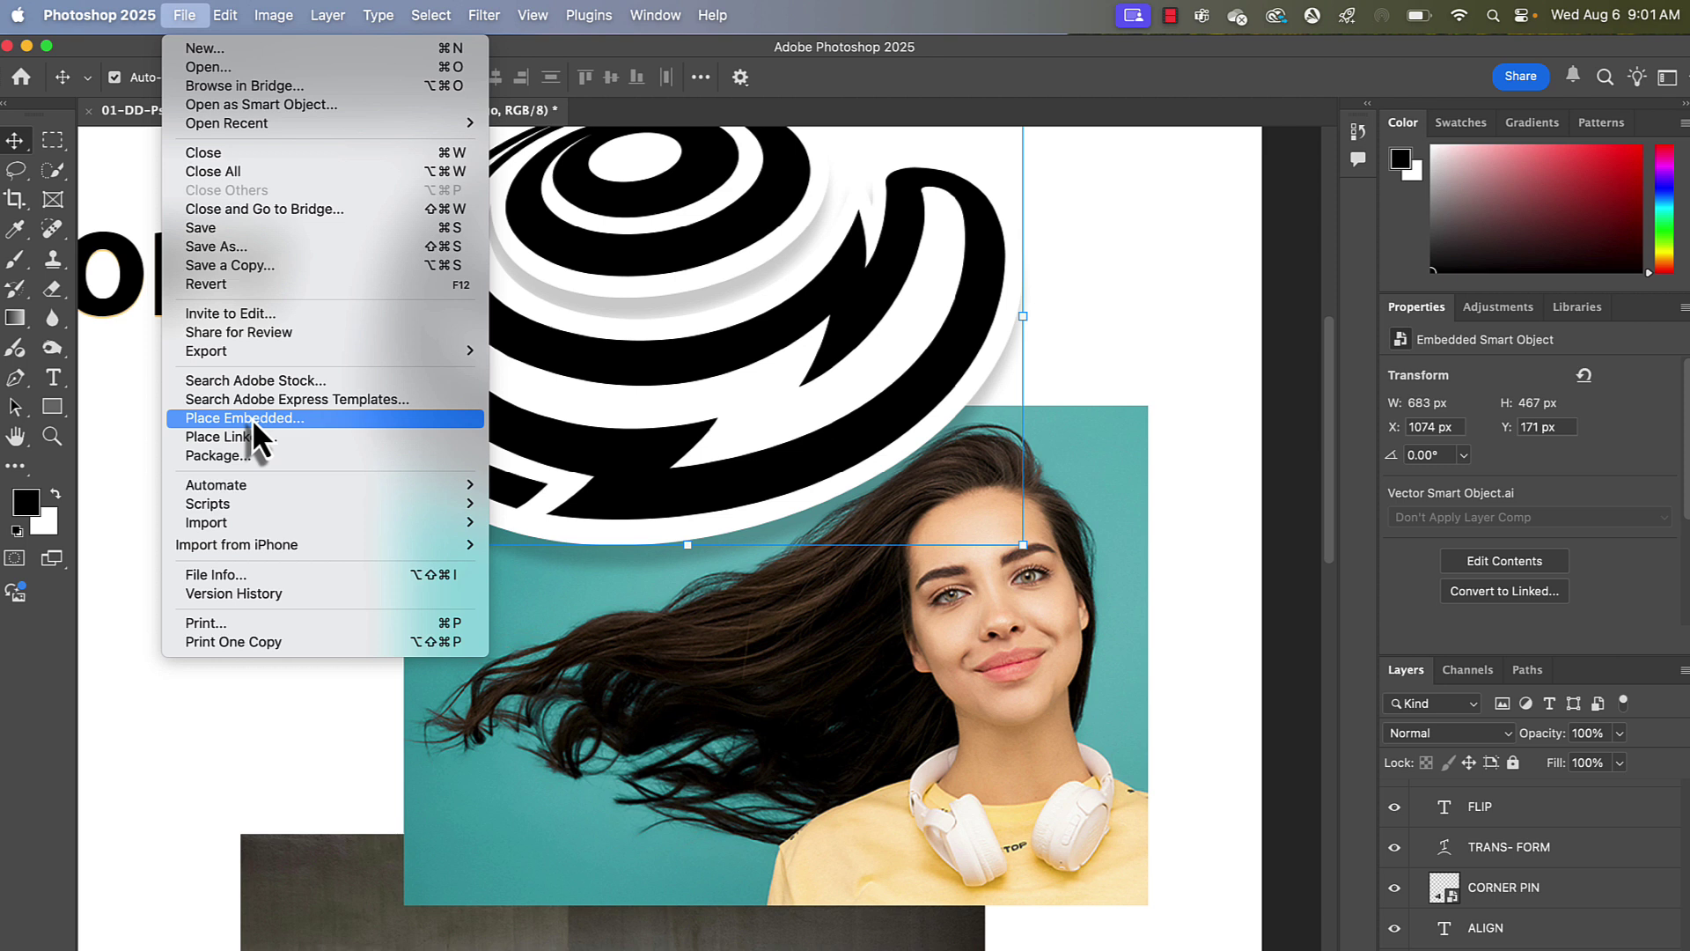
click(811, 456)
drag(759, 400, 738, 510)
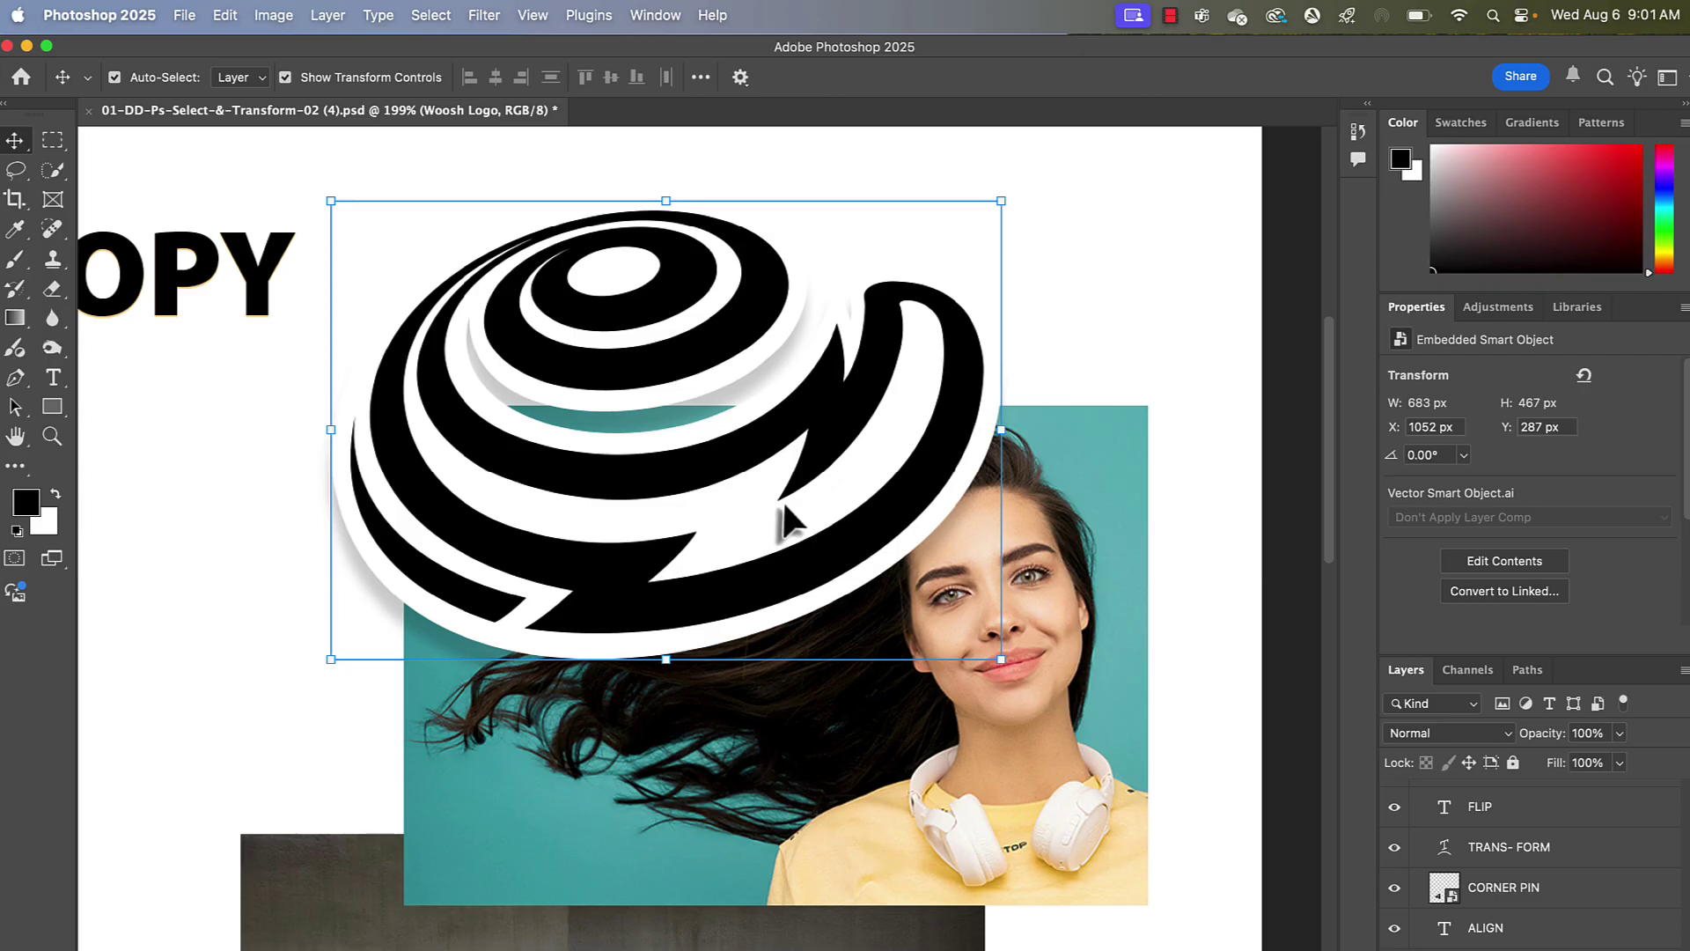
drag(792, 528, 731, 462)
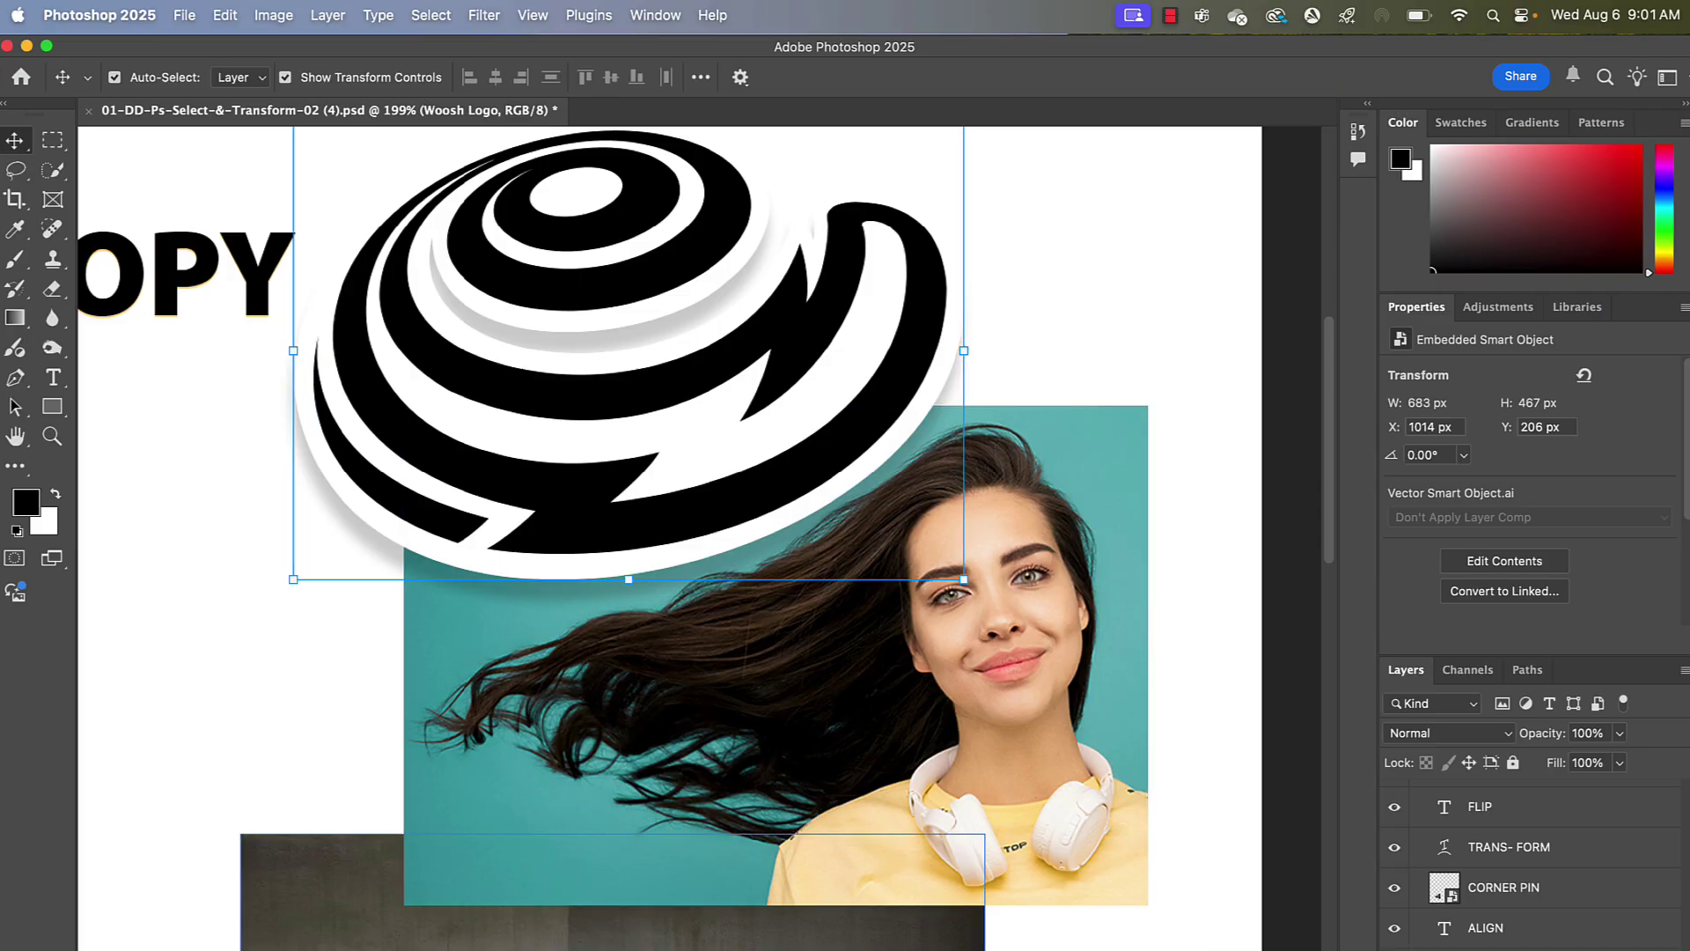
- Scale the Woosh Logo smart object down proportionally to about 535 × 366 px
scroll(1483, 933, down, 2)
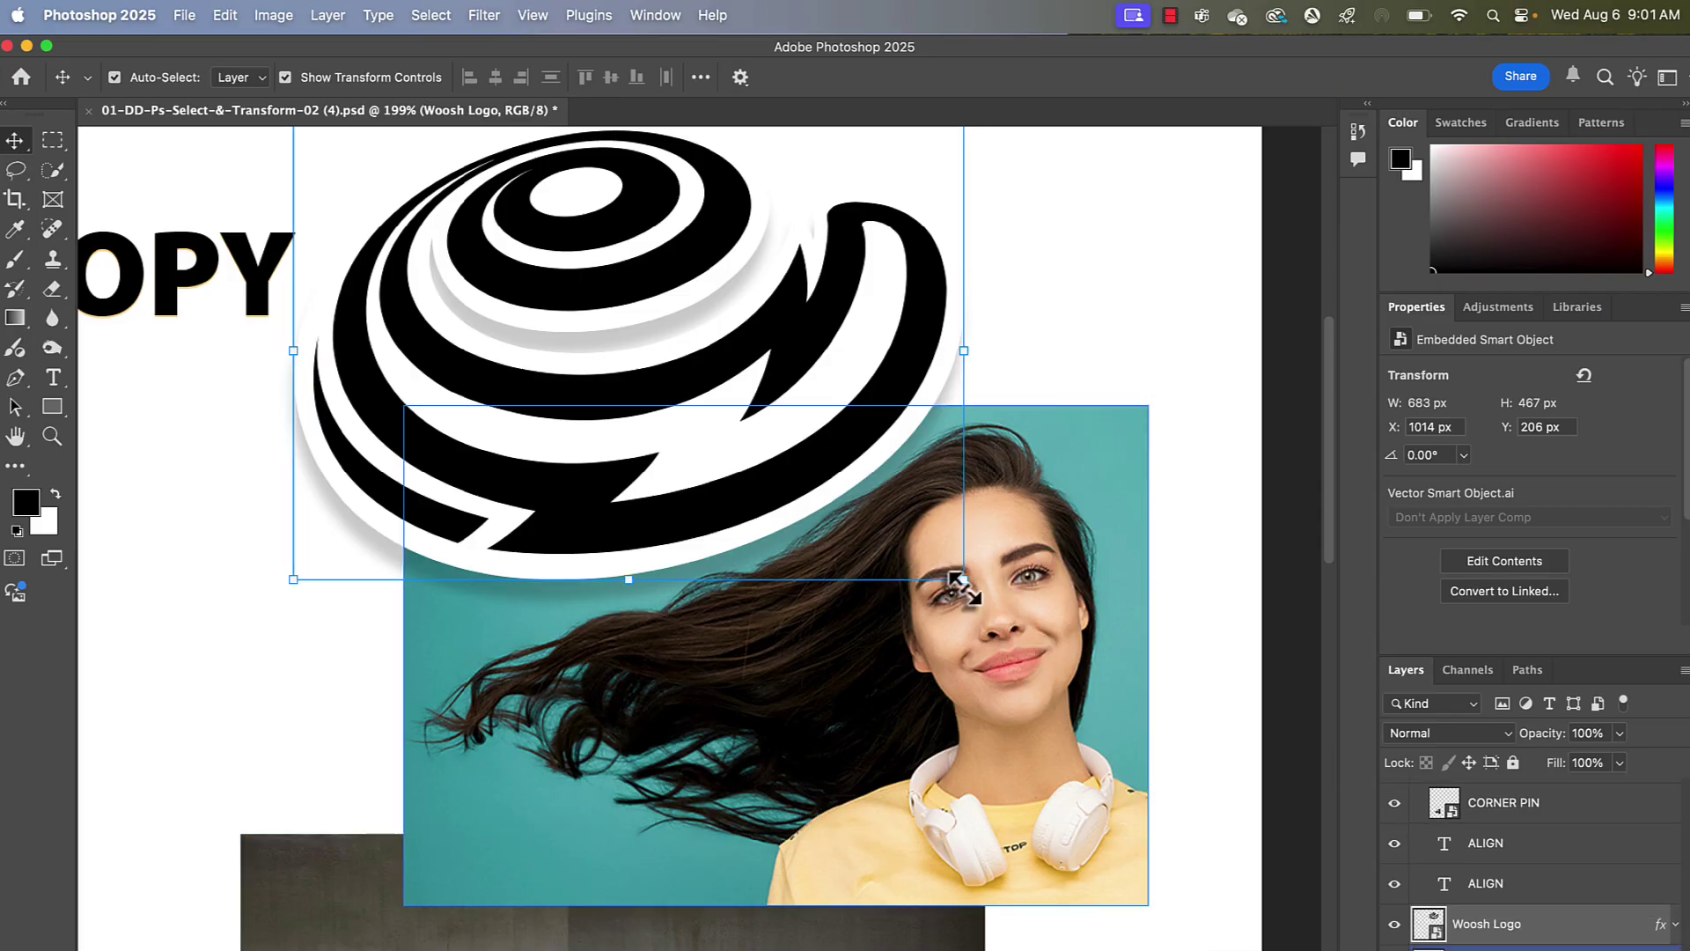
drag(963, 579, 819, 482)
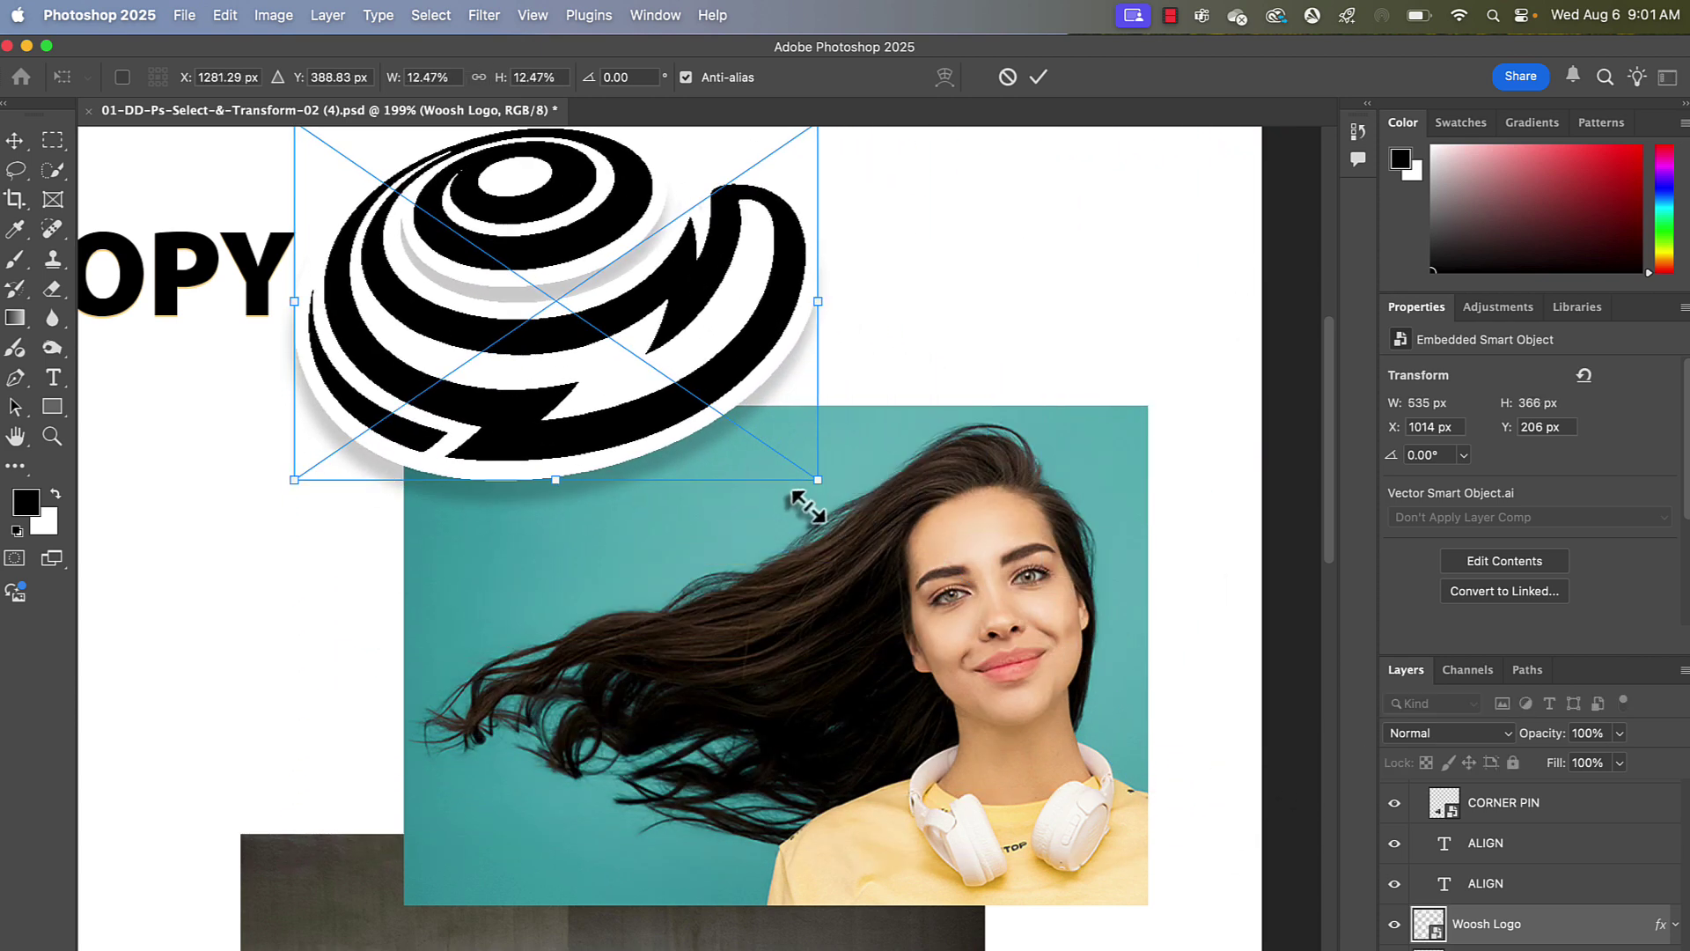
key(Return)
- Try enlarging the Portrait pixel layer to about 241% and inspect the face up close
click(1005, 695)
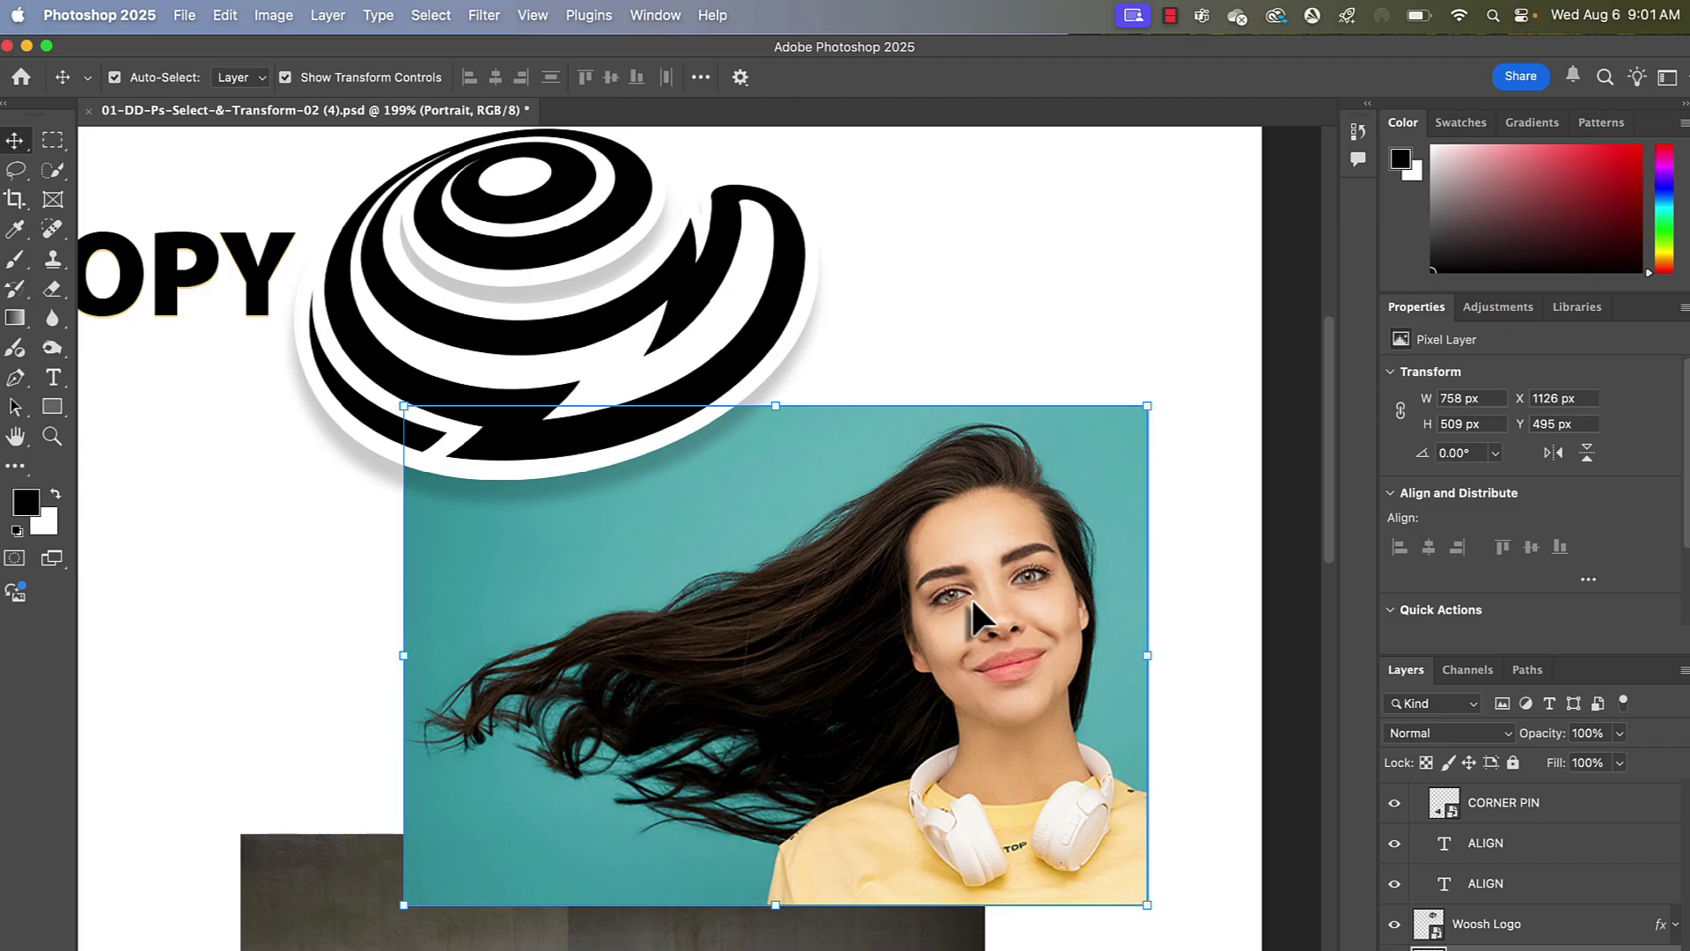
drag(402, 407, 145, 143)
key(super+minus)
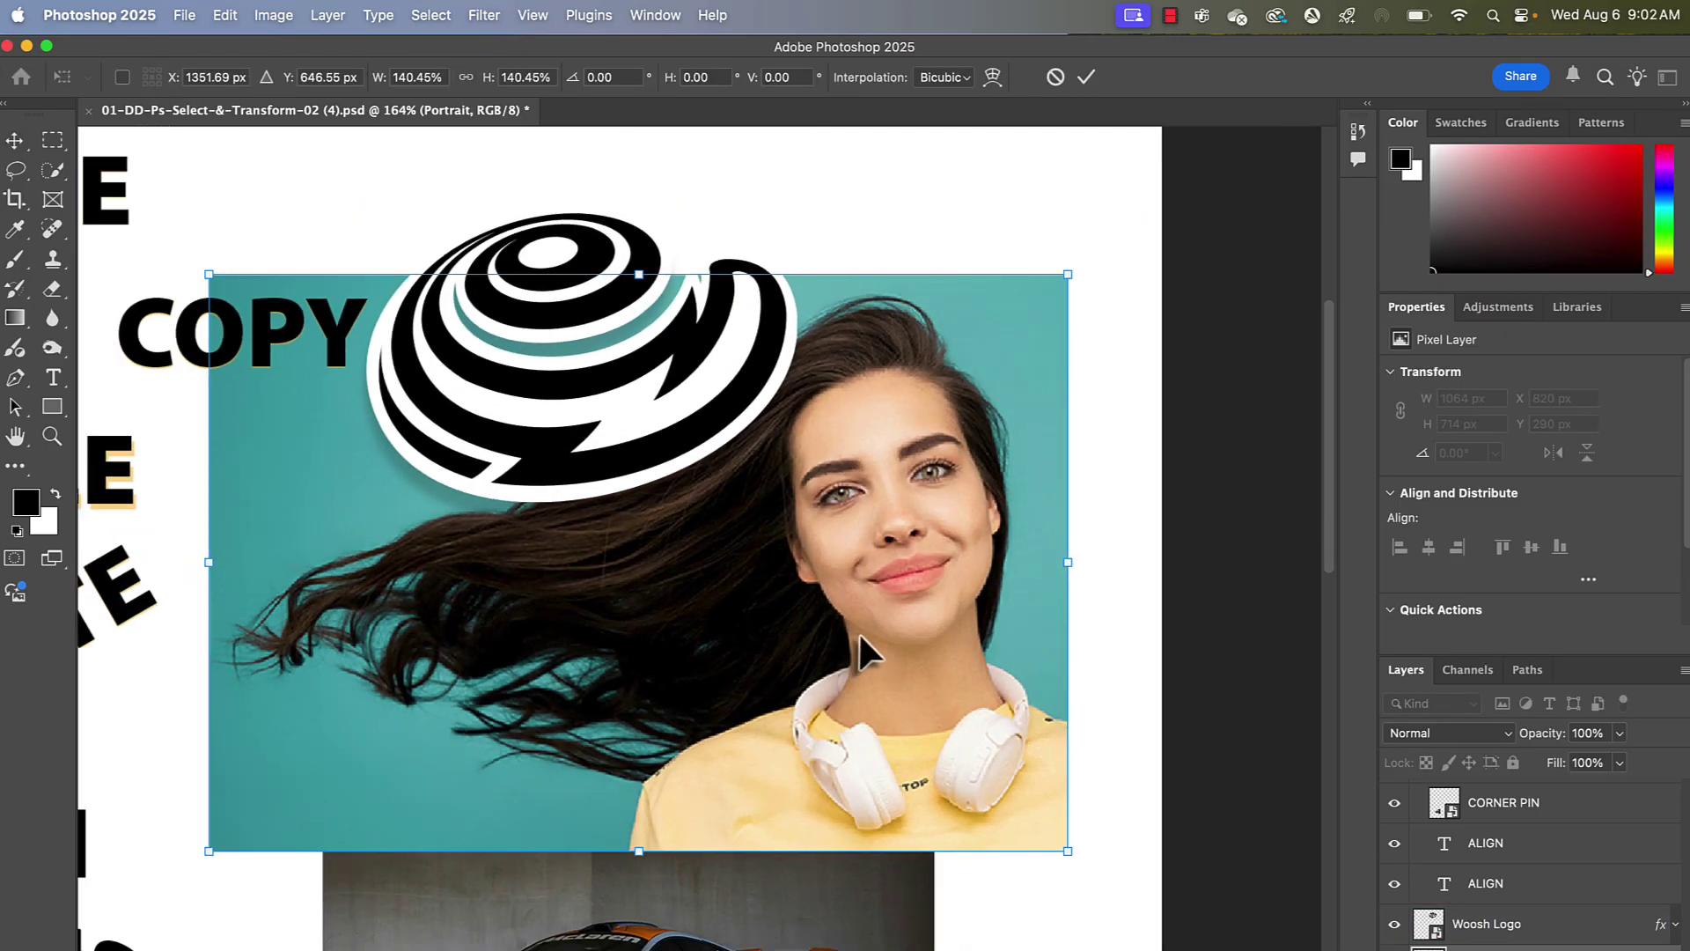
drag(420, 753, 74, 949)
key(super+plus)
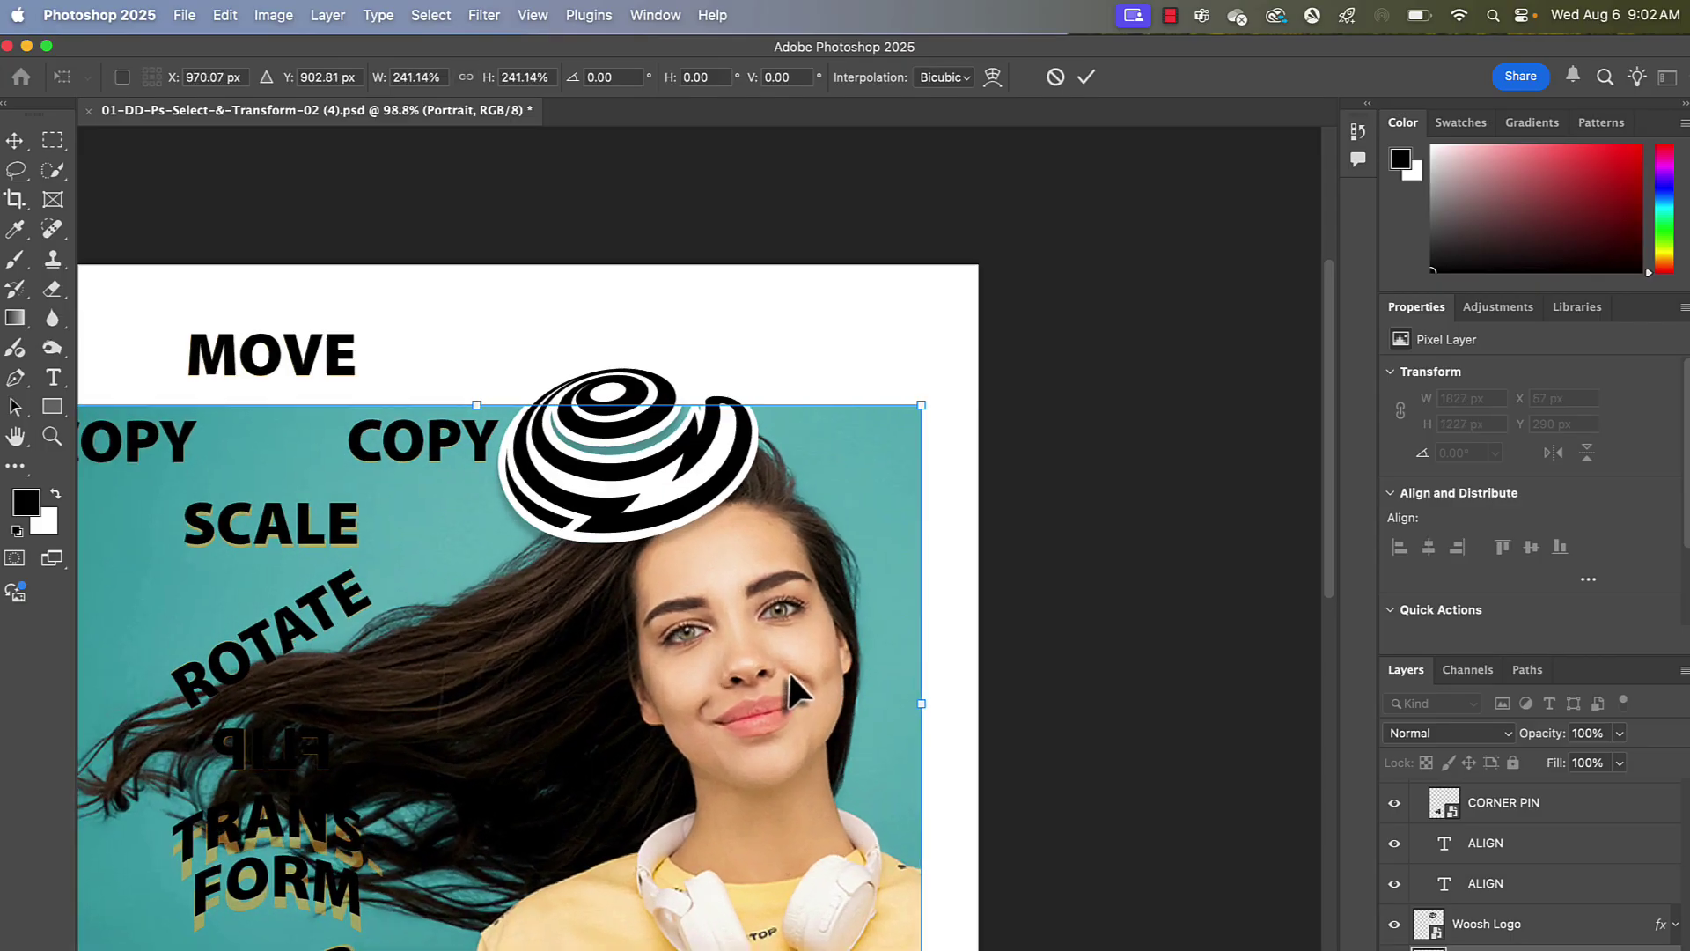
key(super+plus)
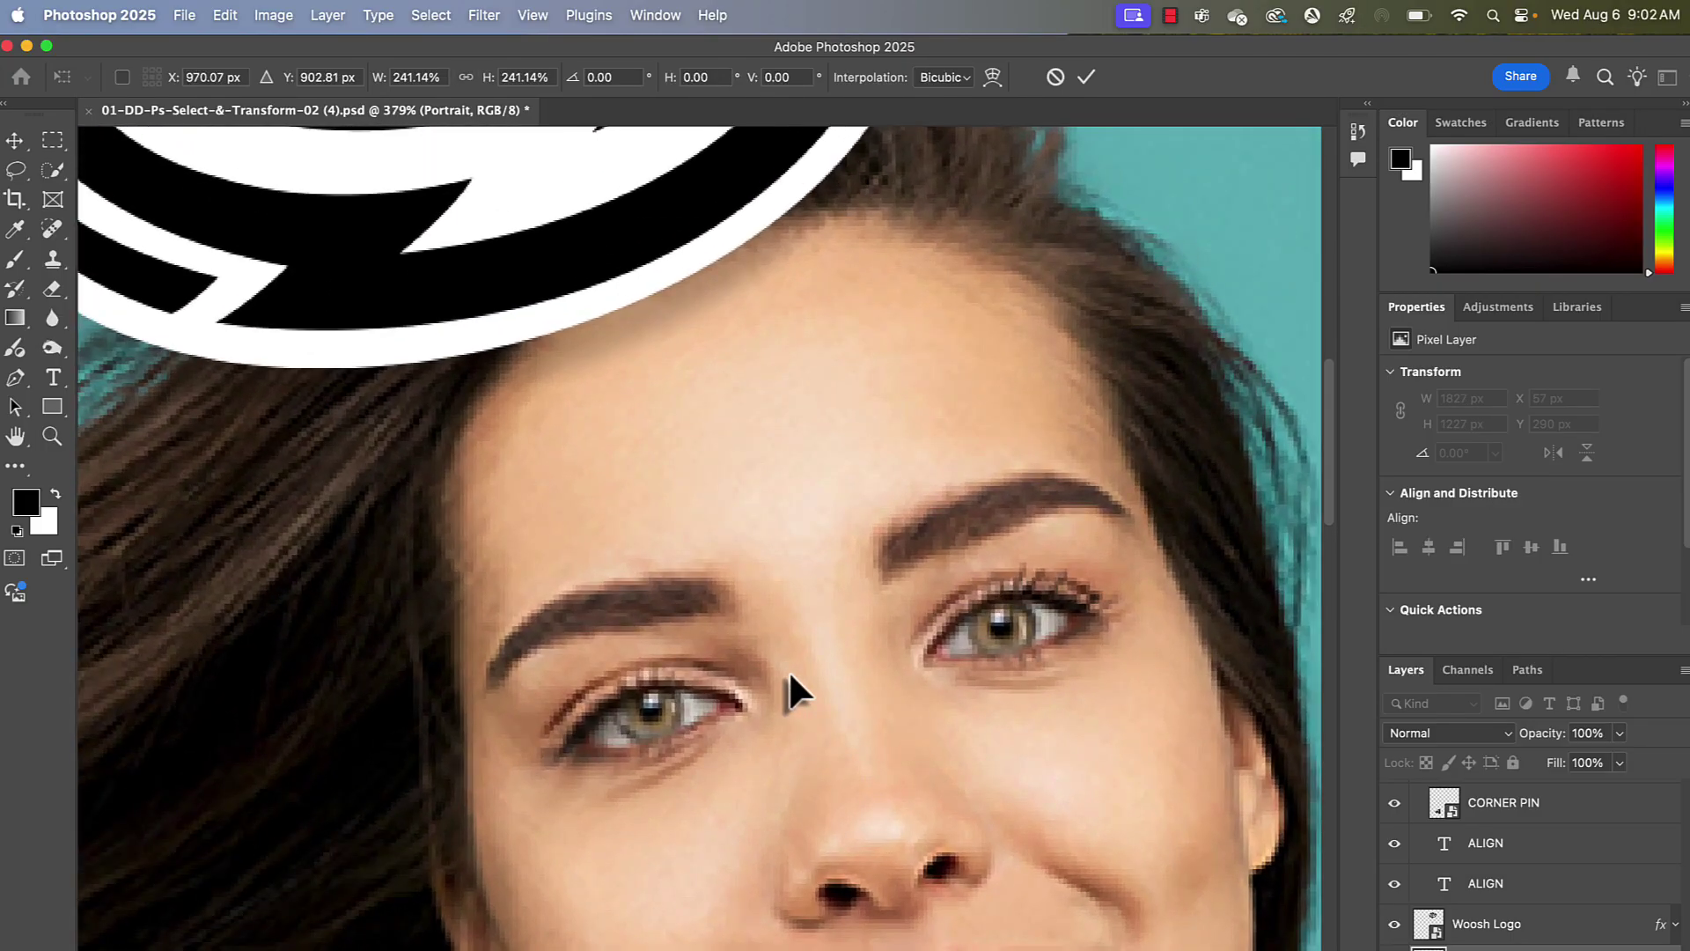
key(super+minus)
key(super+minus)
key(super+minus)
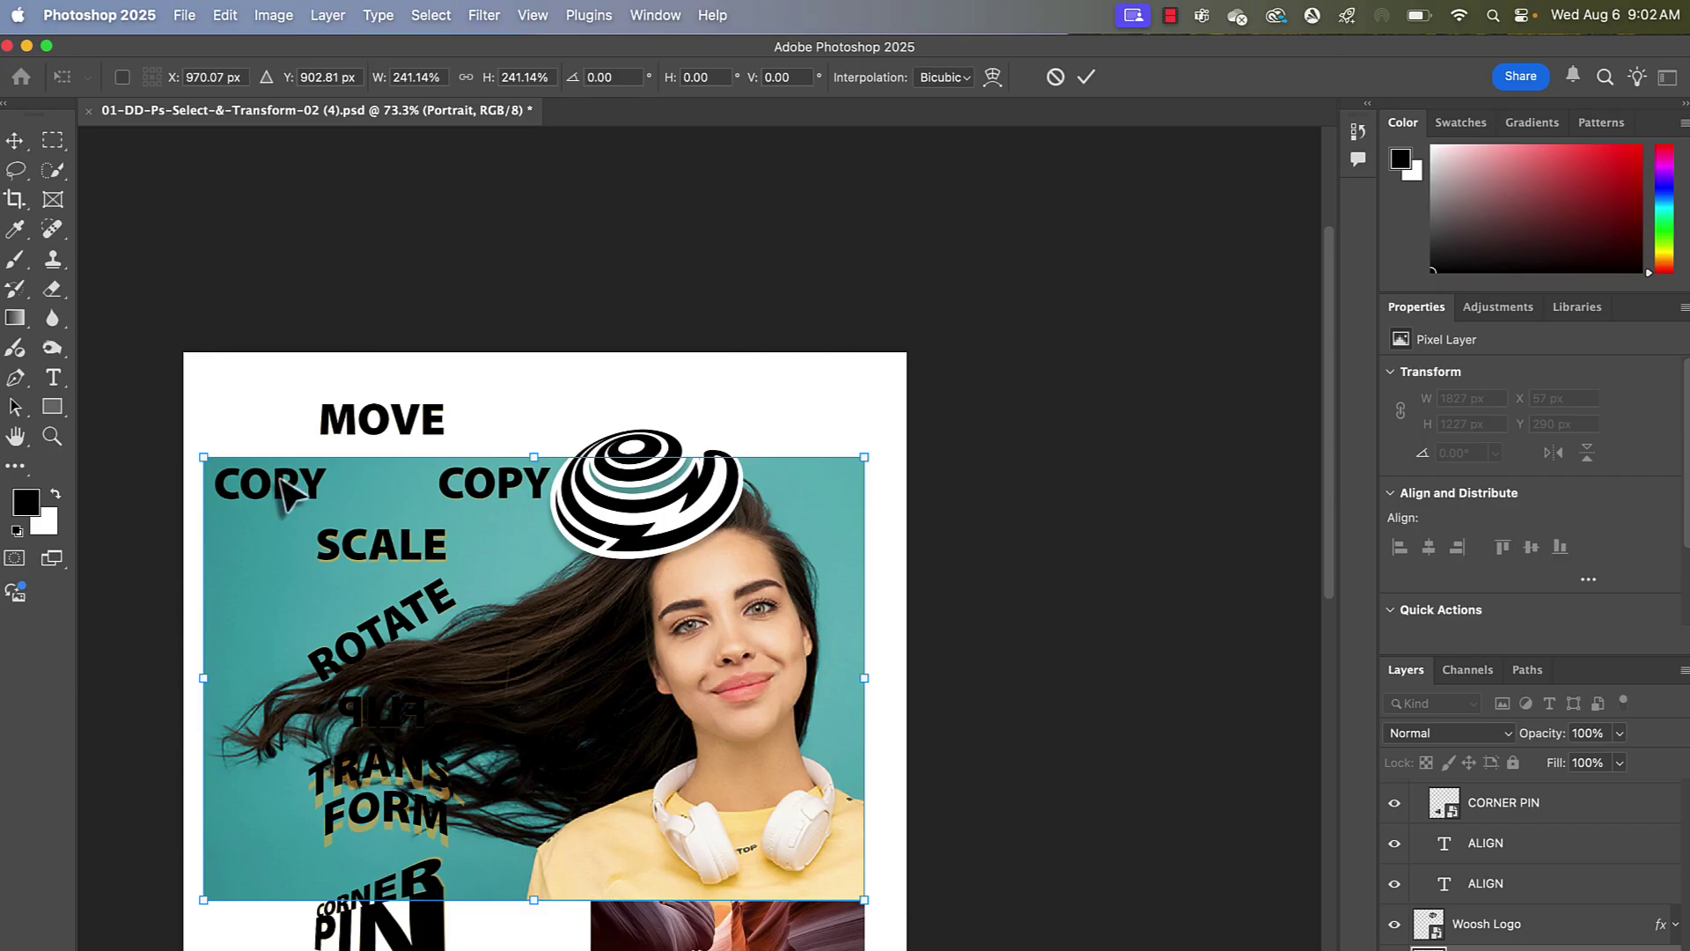
- Shrink the Portrait pixel layer to about 123 × 82 px, inspect it and commit the transform
drag(205, 898, 837, 503)
key(super+plus)
key(super+plus)
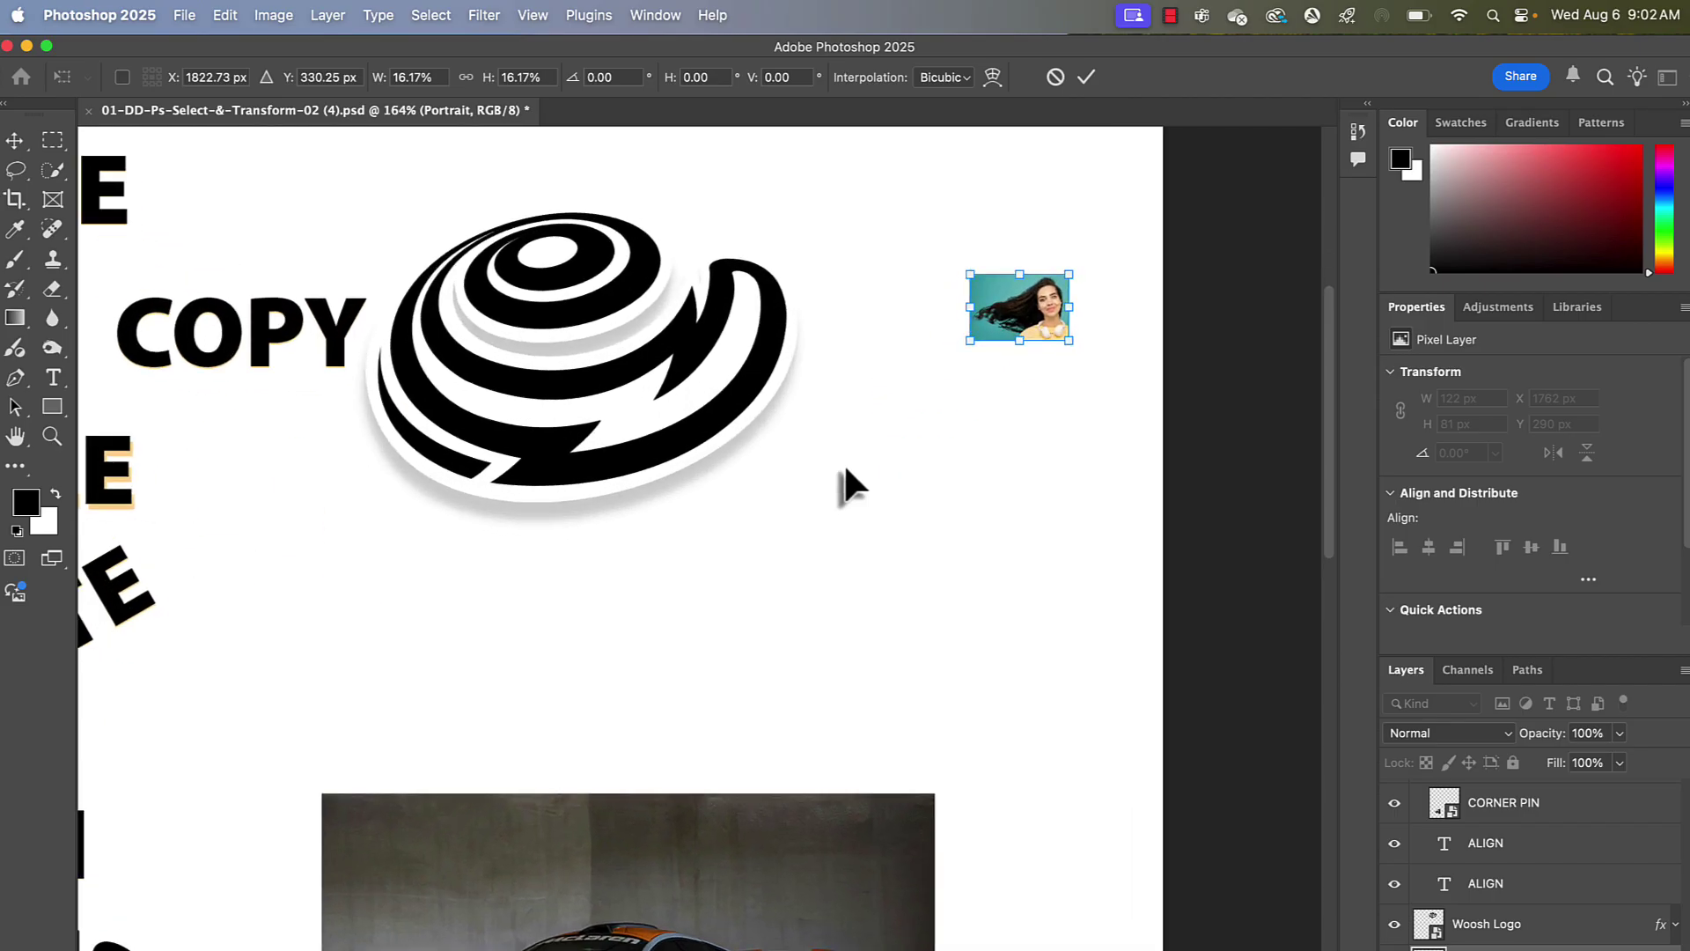
scroll(843, 466, up, 3)
scroll(843, 467, right, 2)
scroll(943, 418, up, 4)
scroll(944, 418, up, 2)
scroll(943, 418, right, 1)
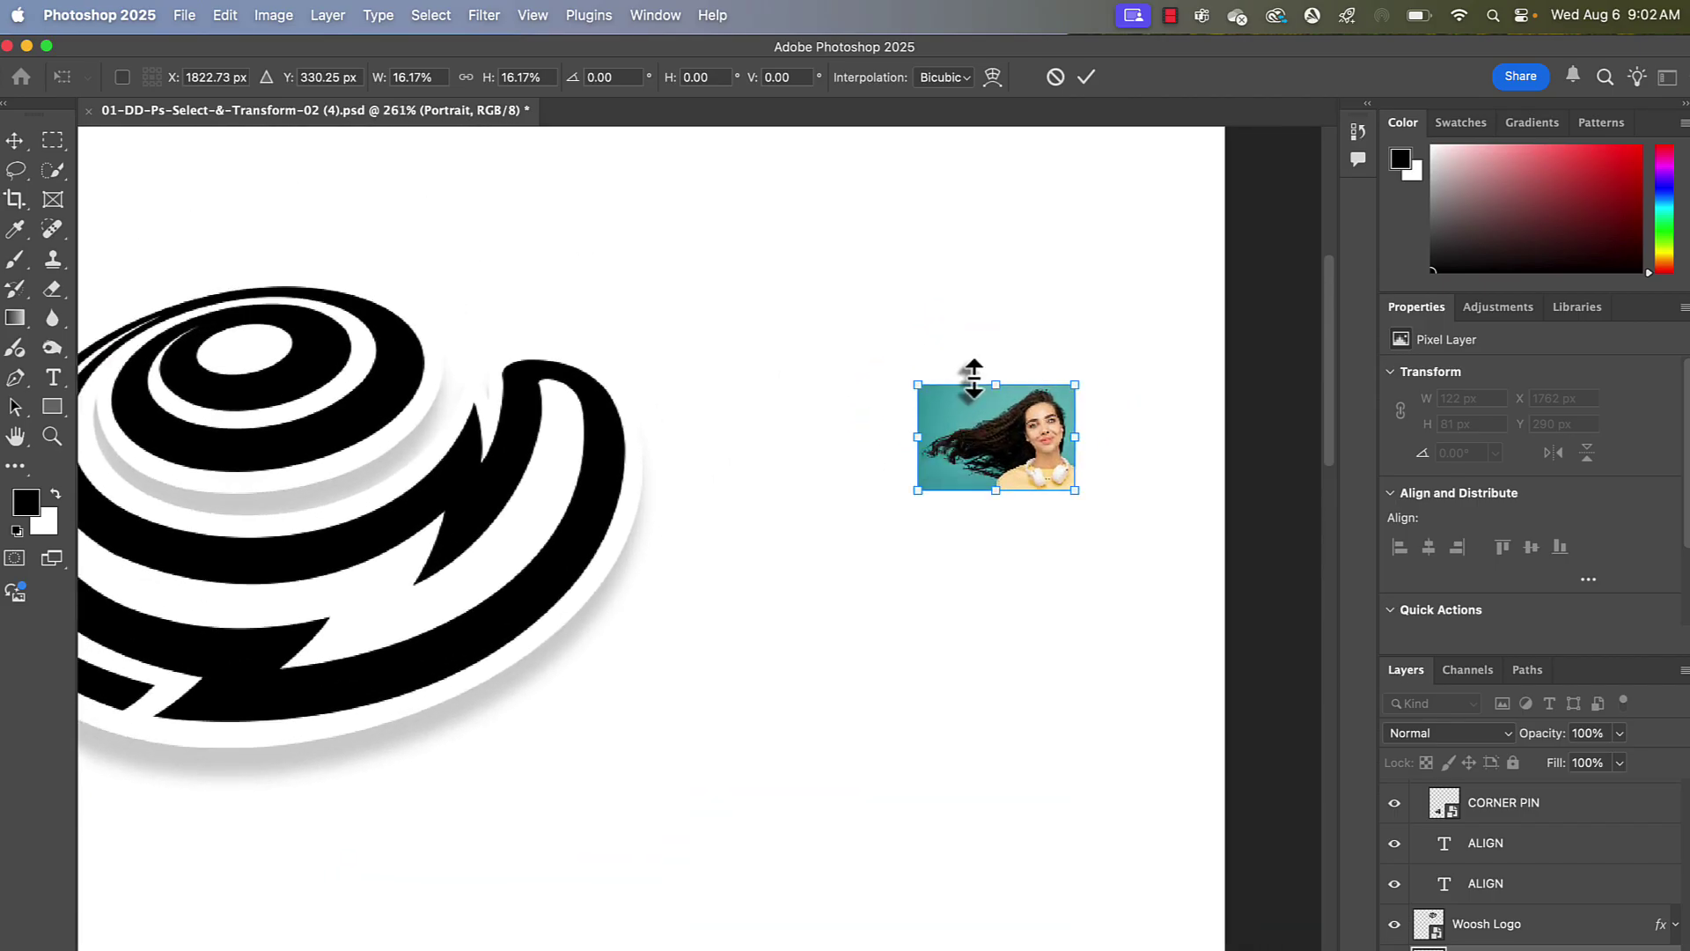
key(Return)
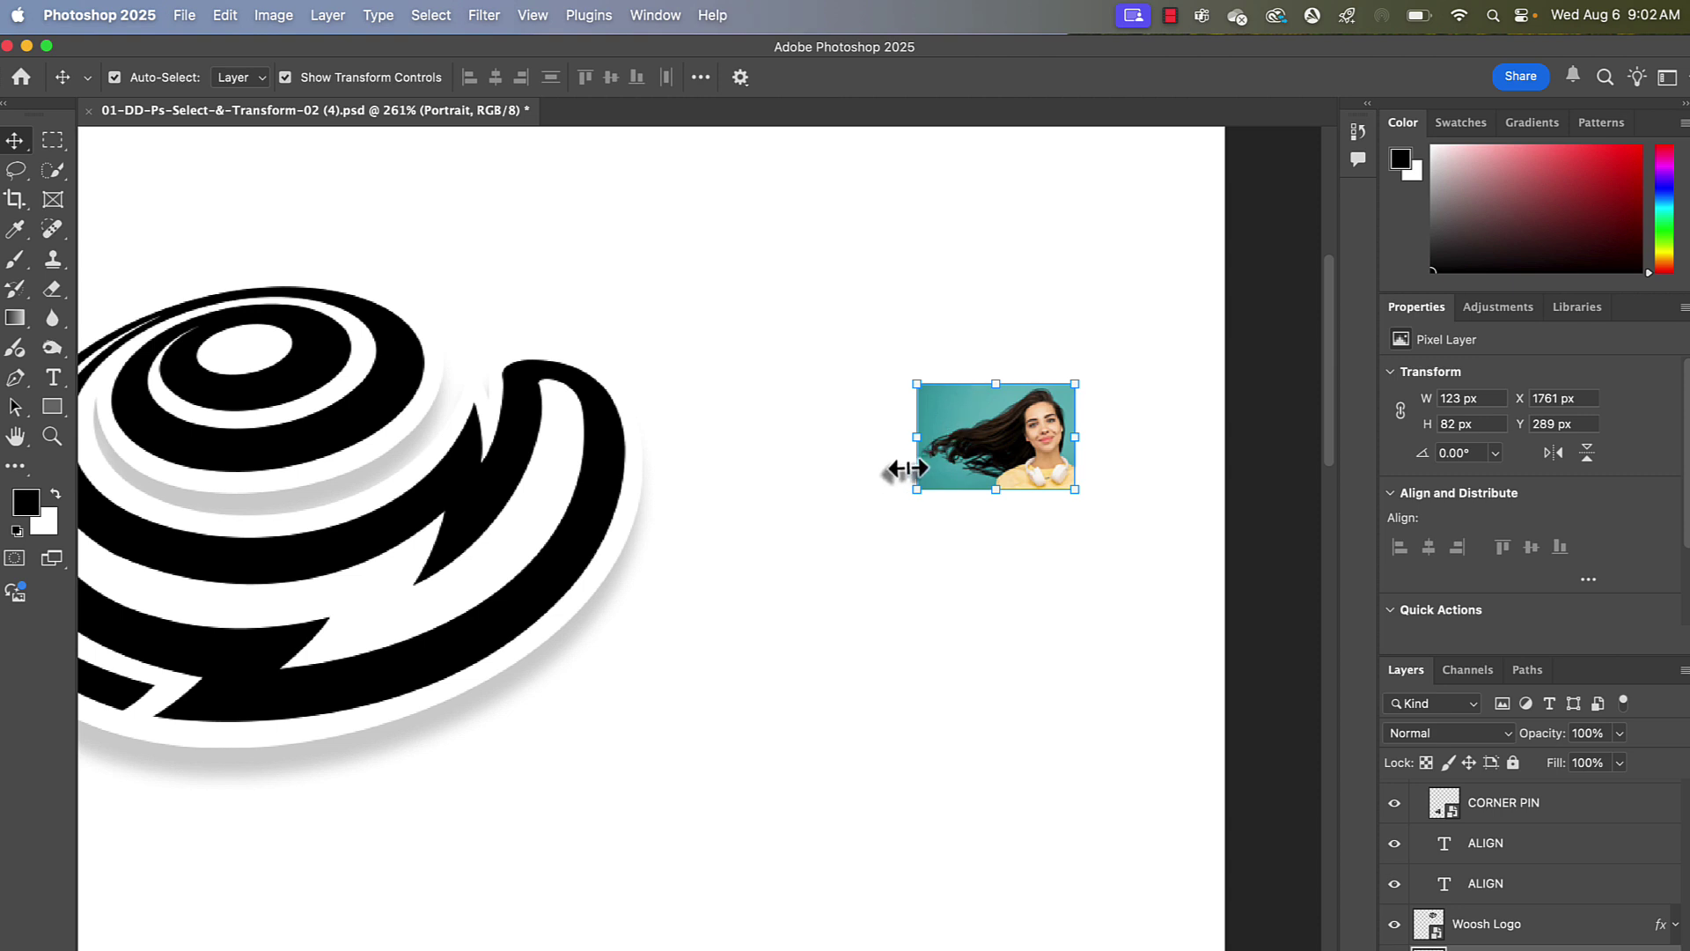
- Enlarge the shrunken Portrait pixel layer to about 640 × 427 px and undo both committed scalings
drag(914, 491, 234, 922)
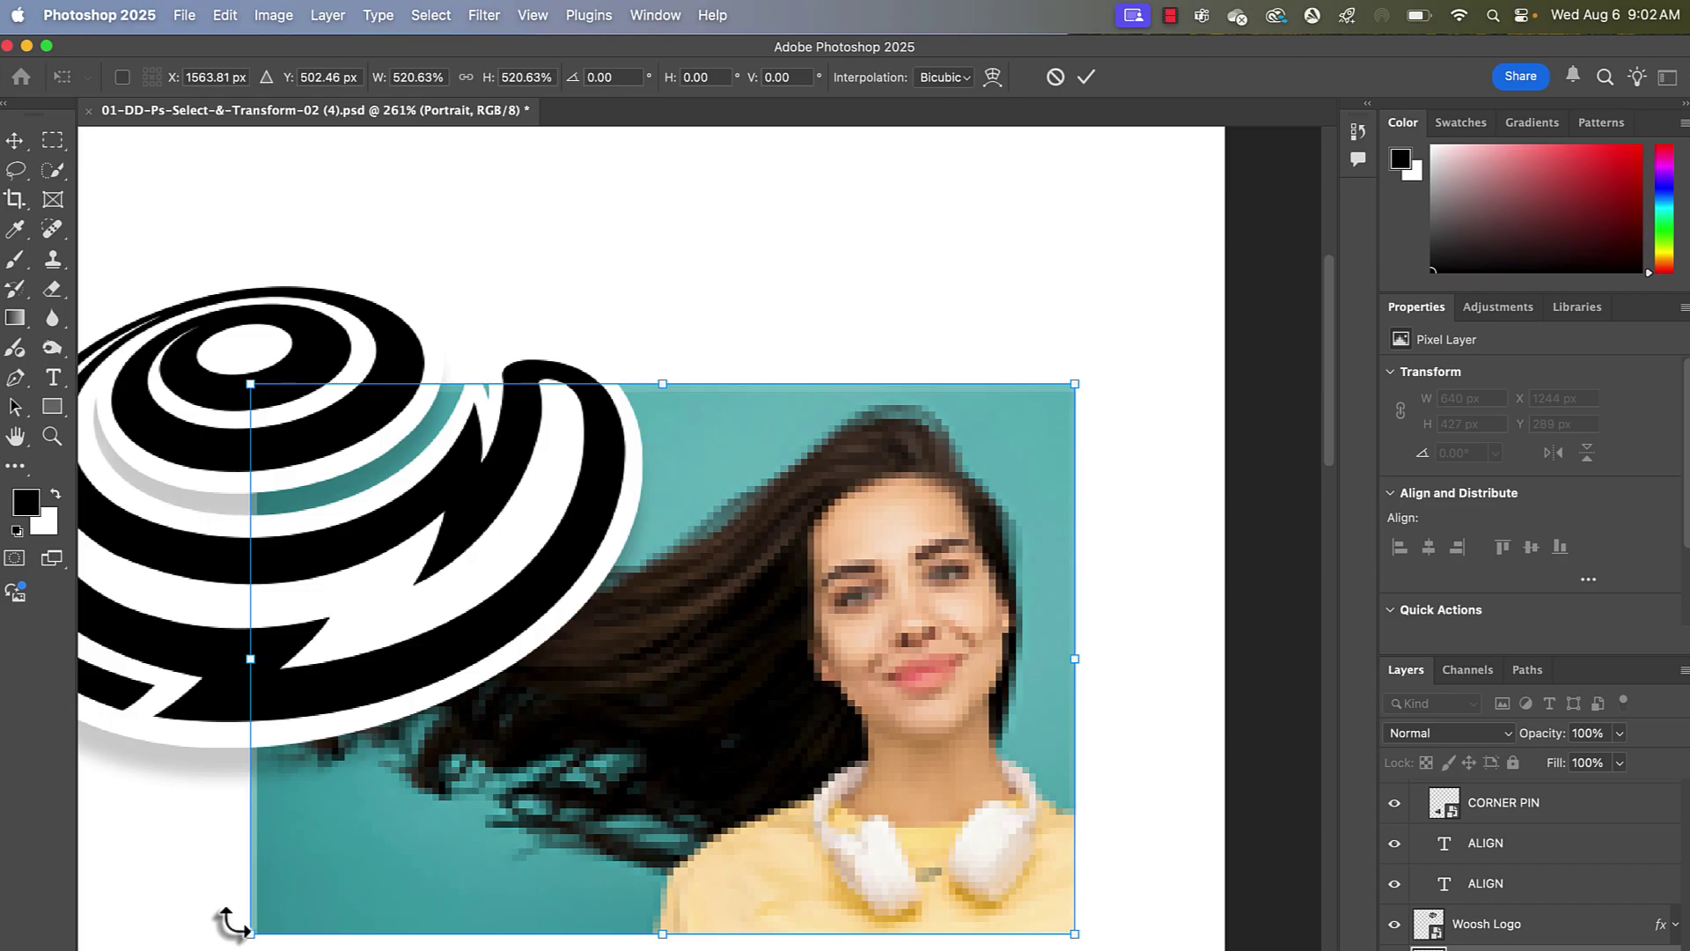
key(Return)
click(490, 632)
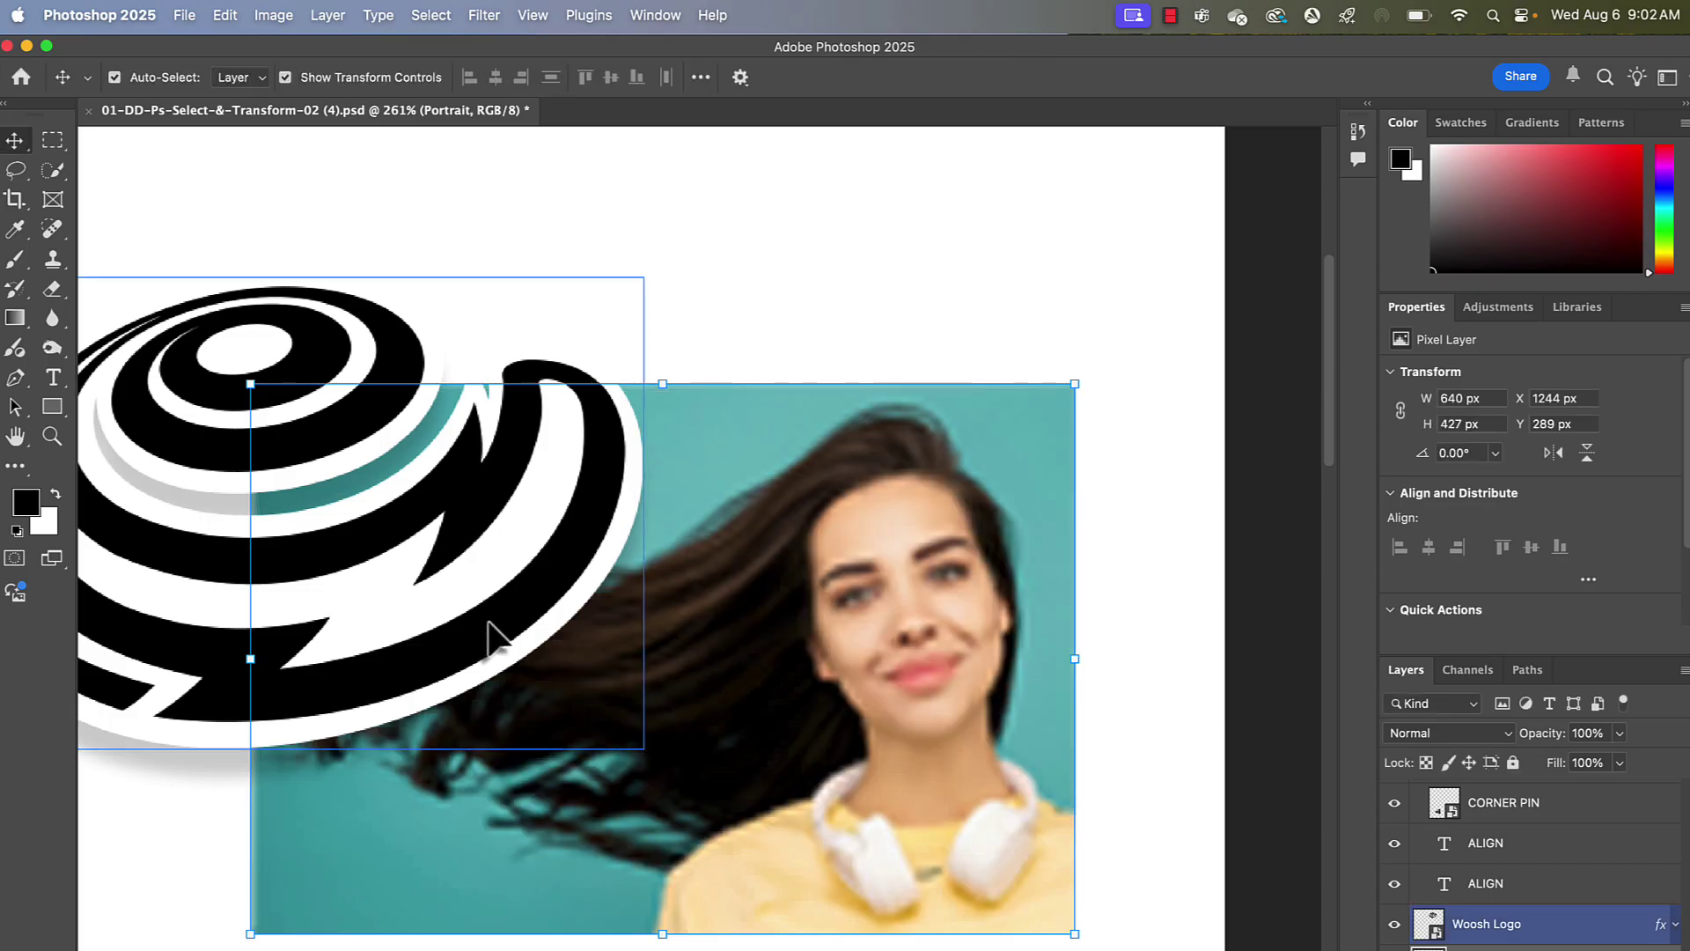
click(854, 588)
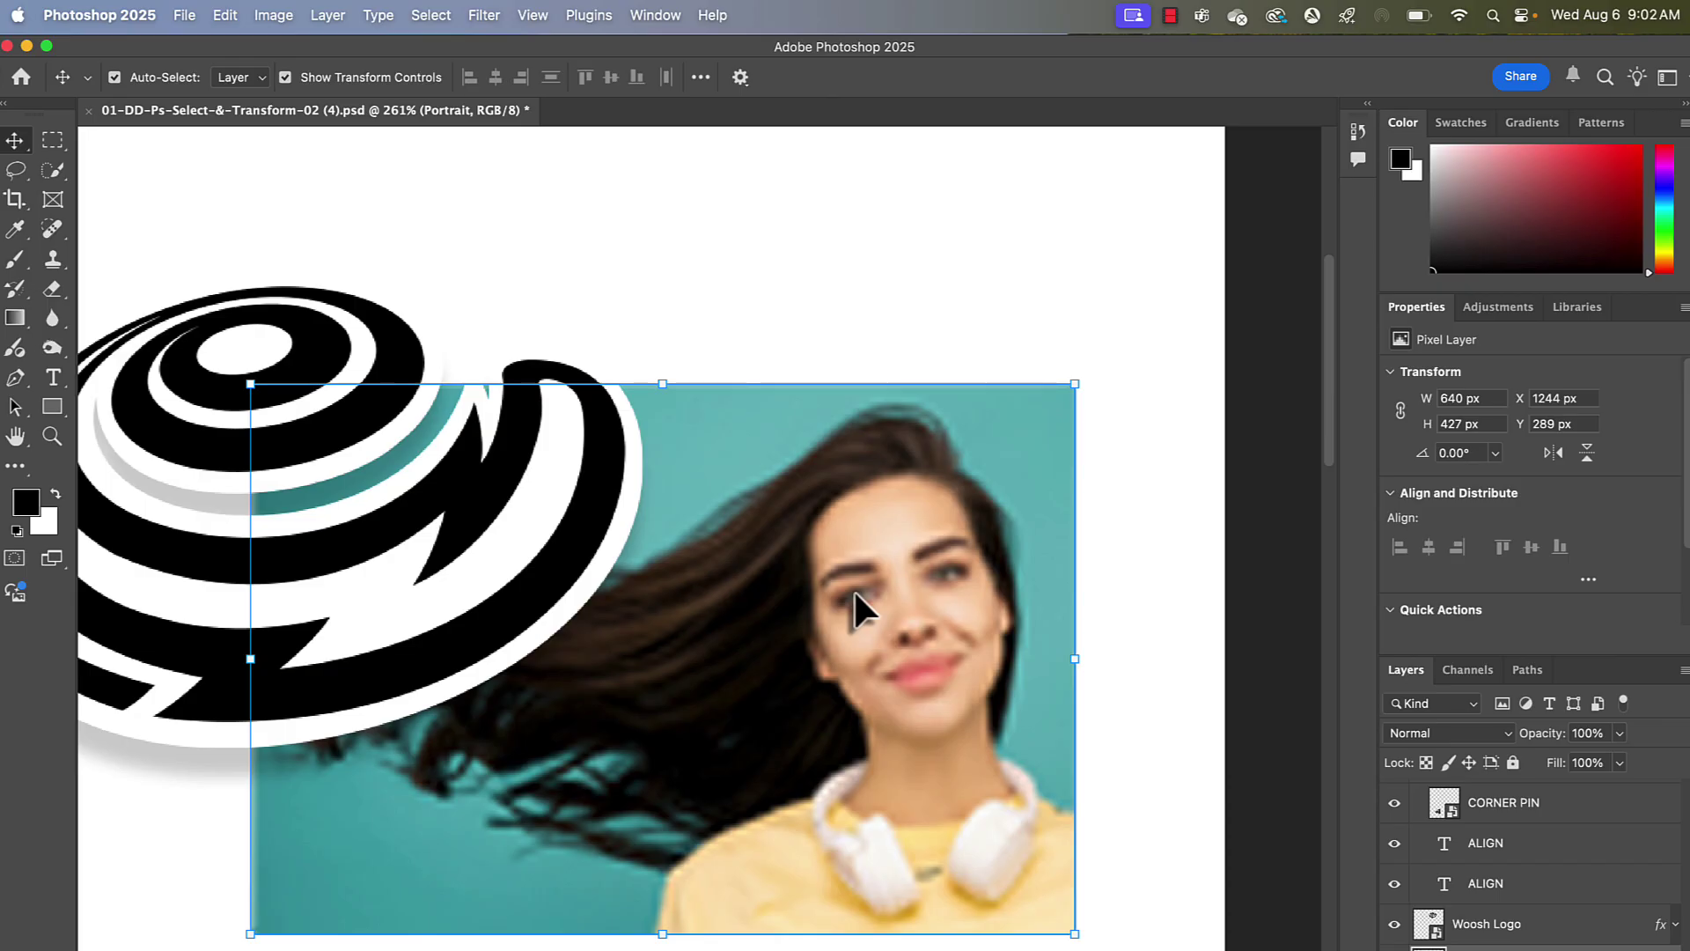
key(super+z)
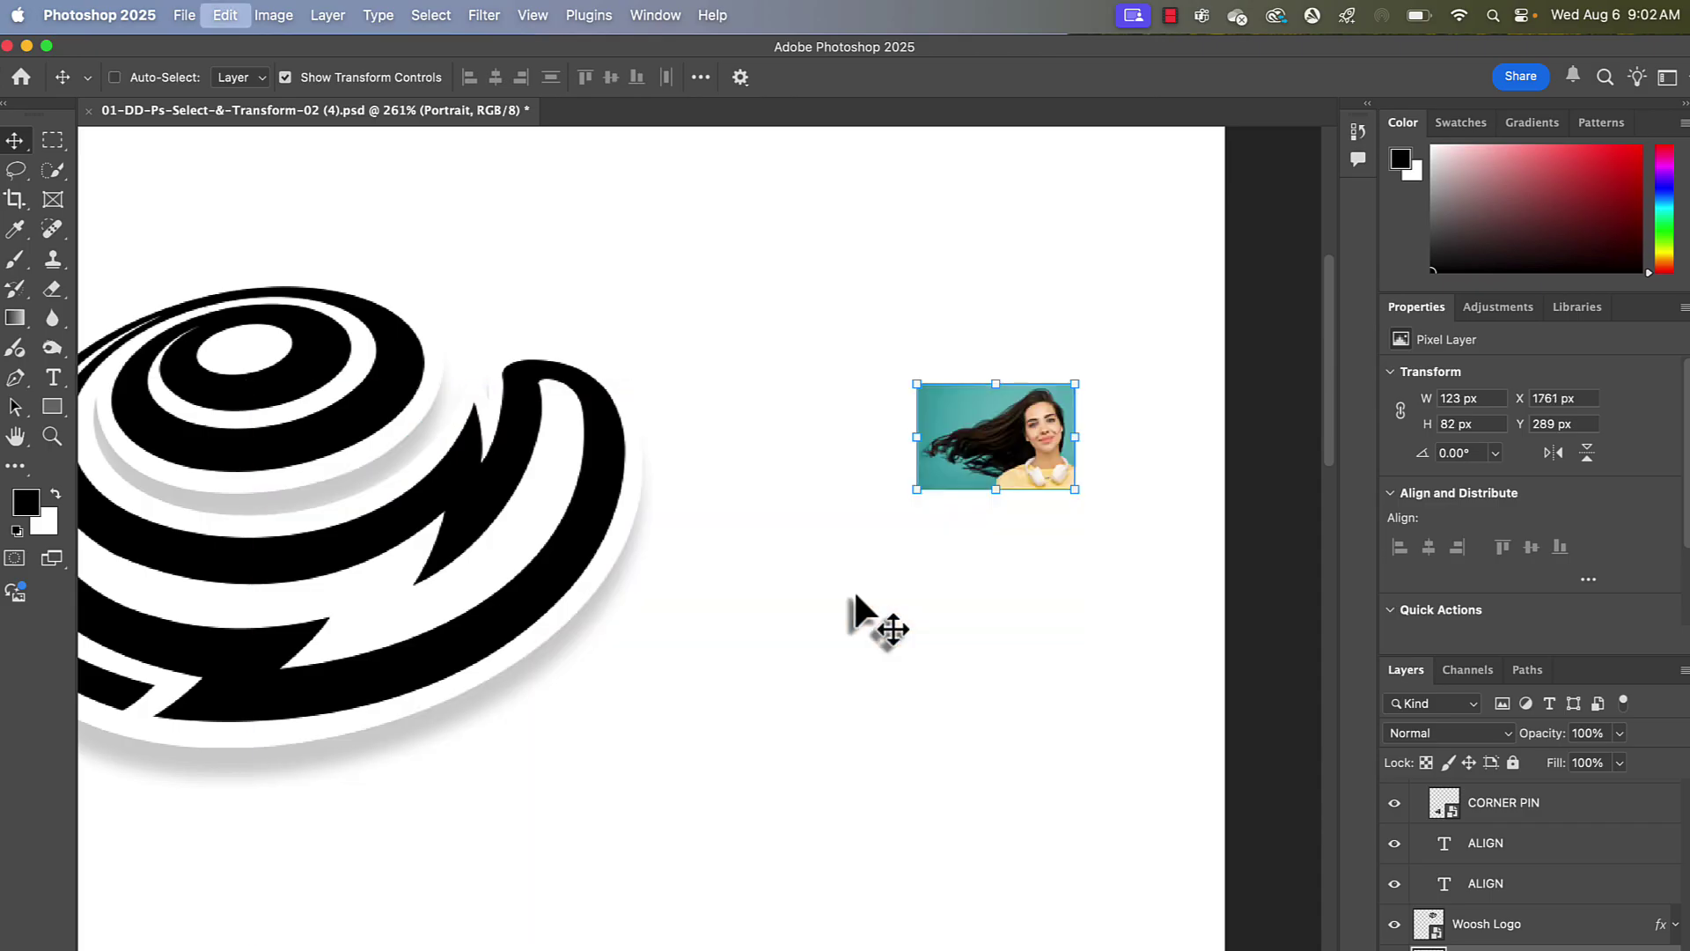
key(super+z)
- Scale the Supercar smart object up to about 1057 × 698 px, with its corner at about X 661 px, Y 739 px
scroll(853, 591, down, 3)
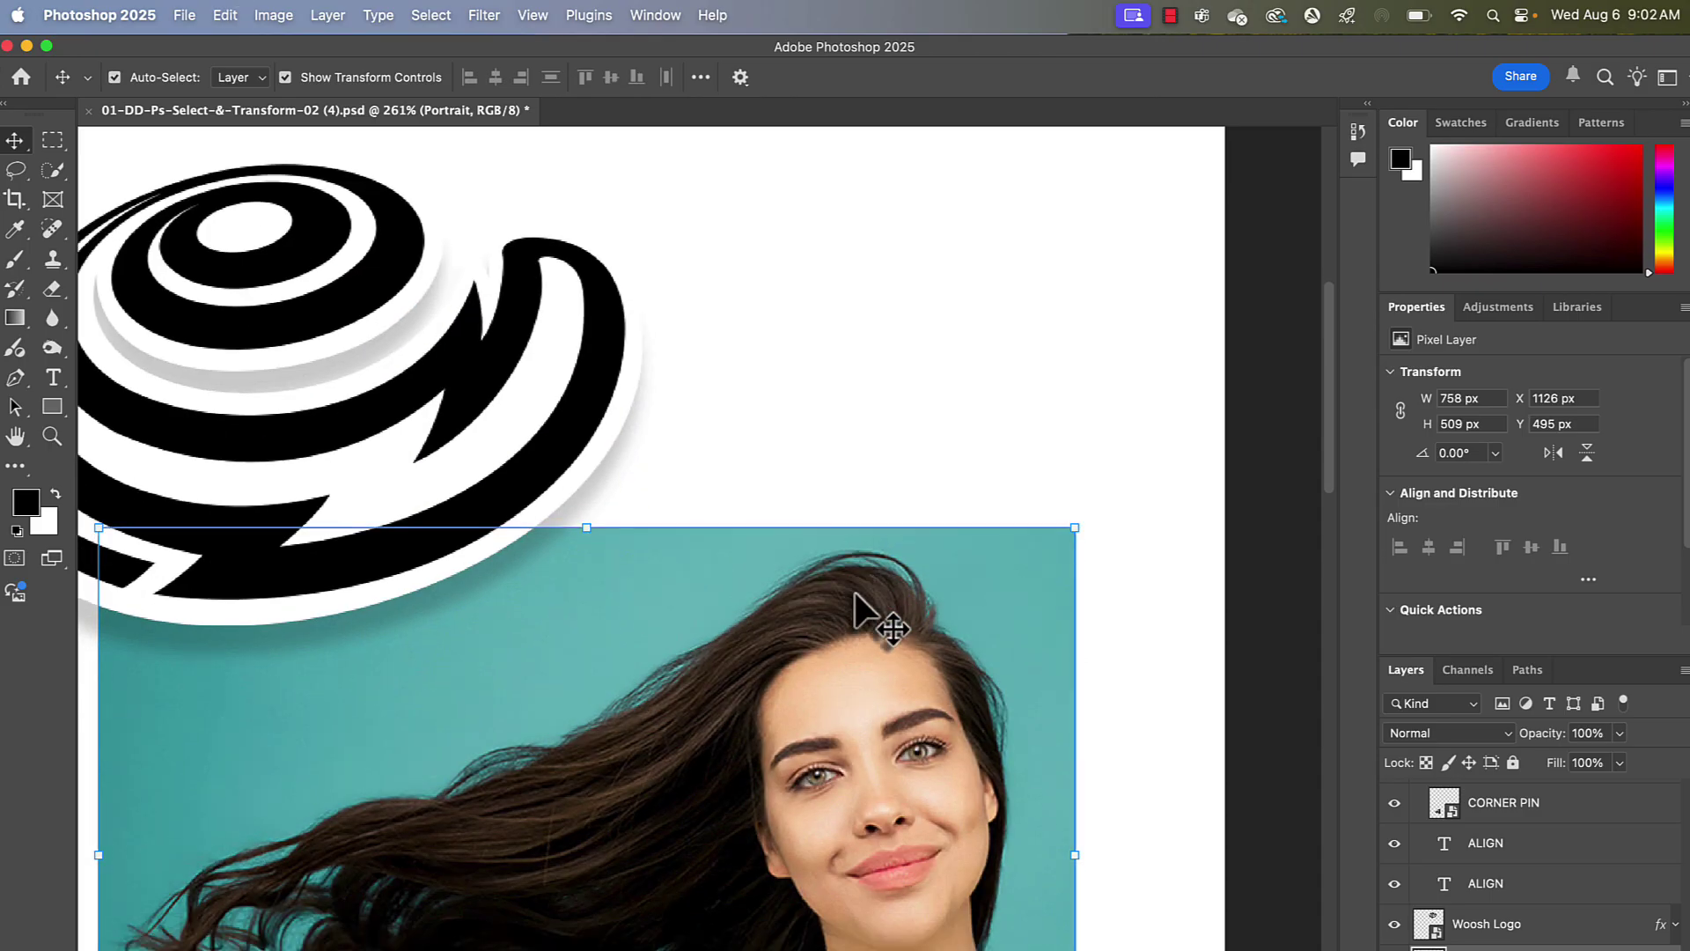
scroll(853, 592, down, 3)
scroll(853, 593, down, 2)
scroll(854, 593, left, 1)
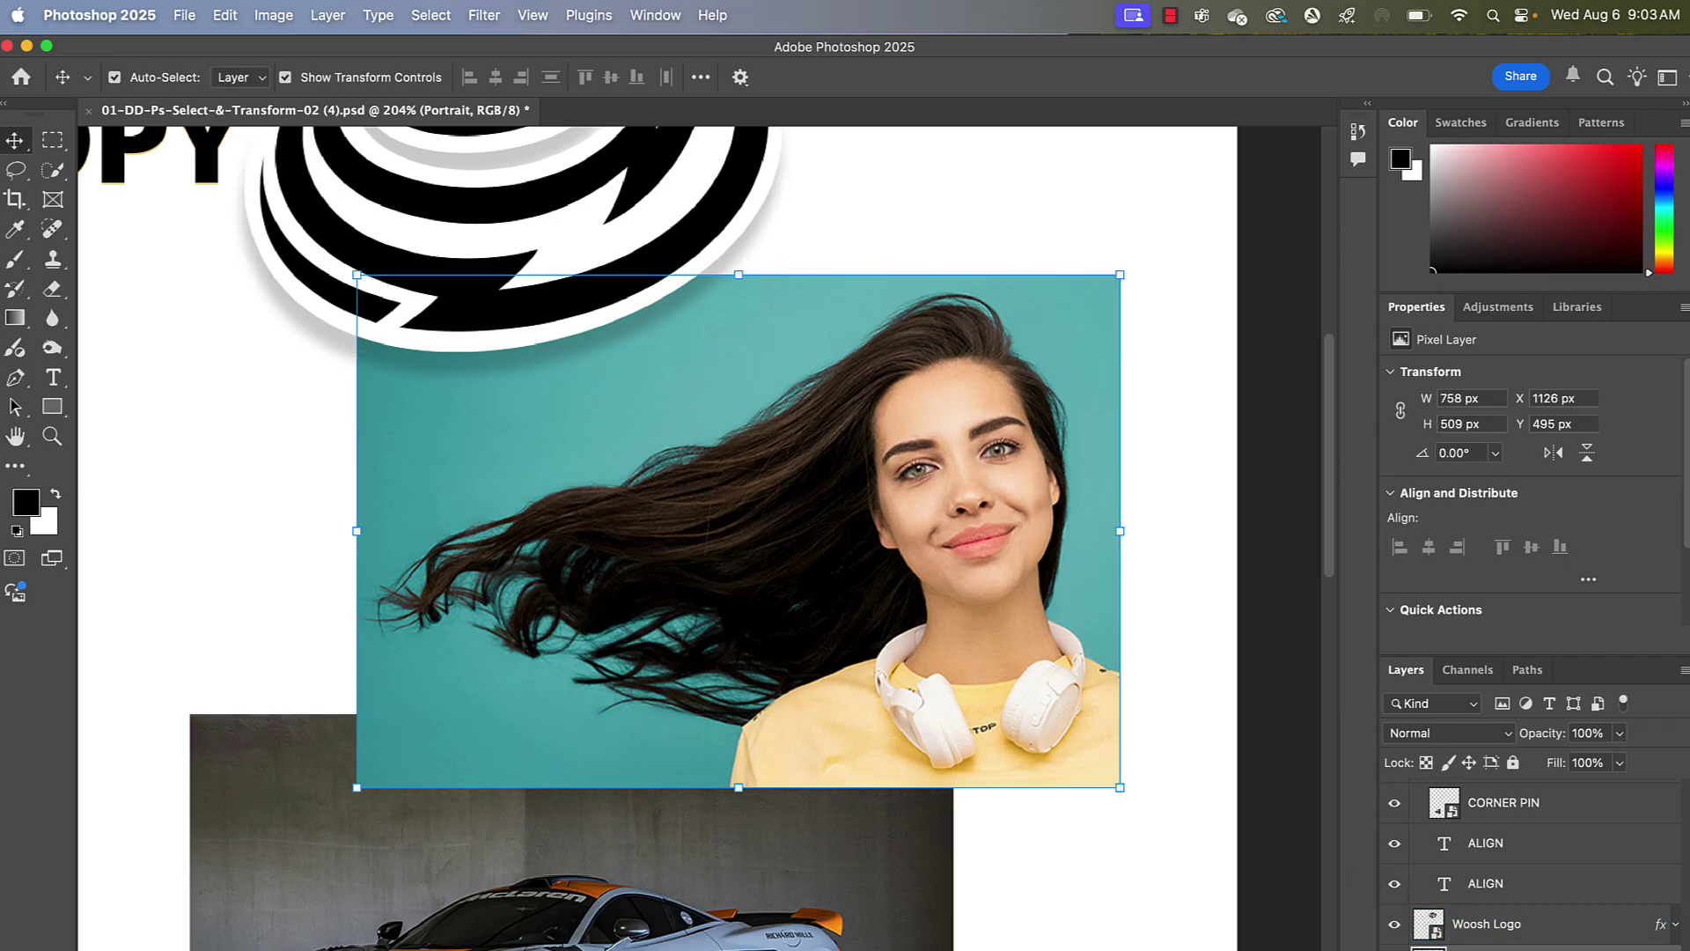
click(920, 900)
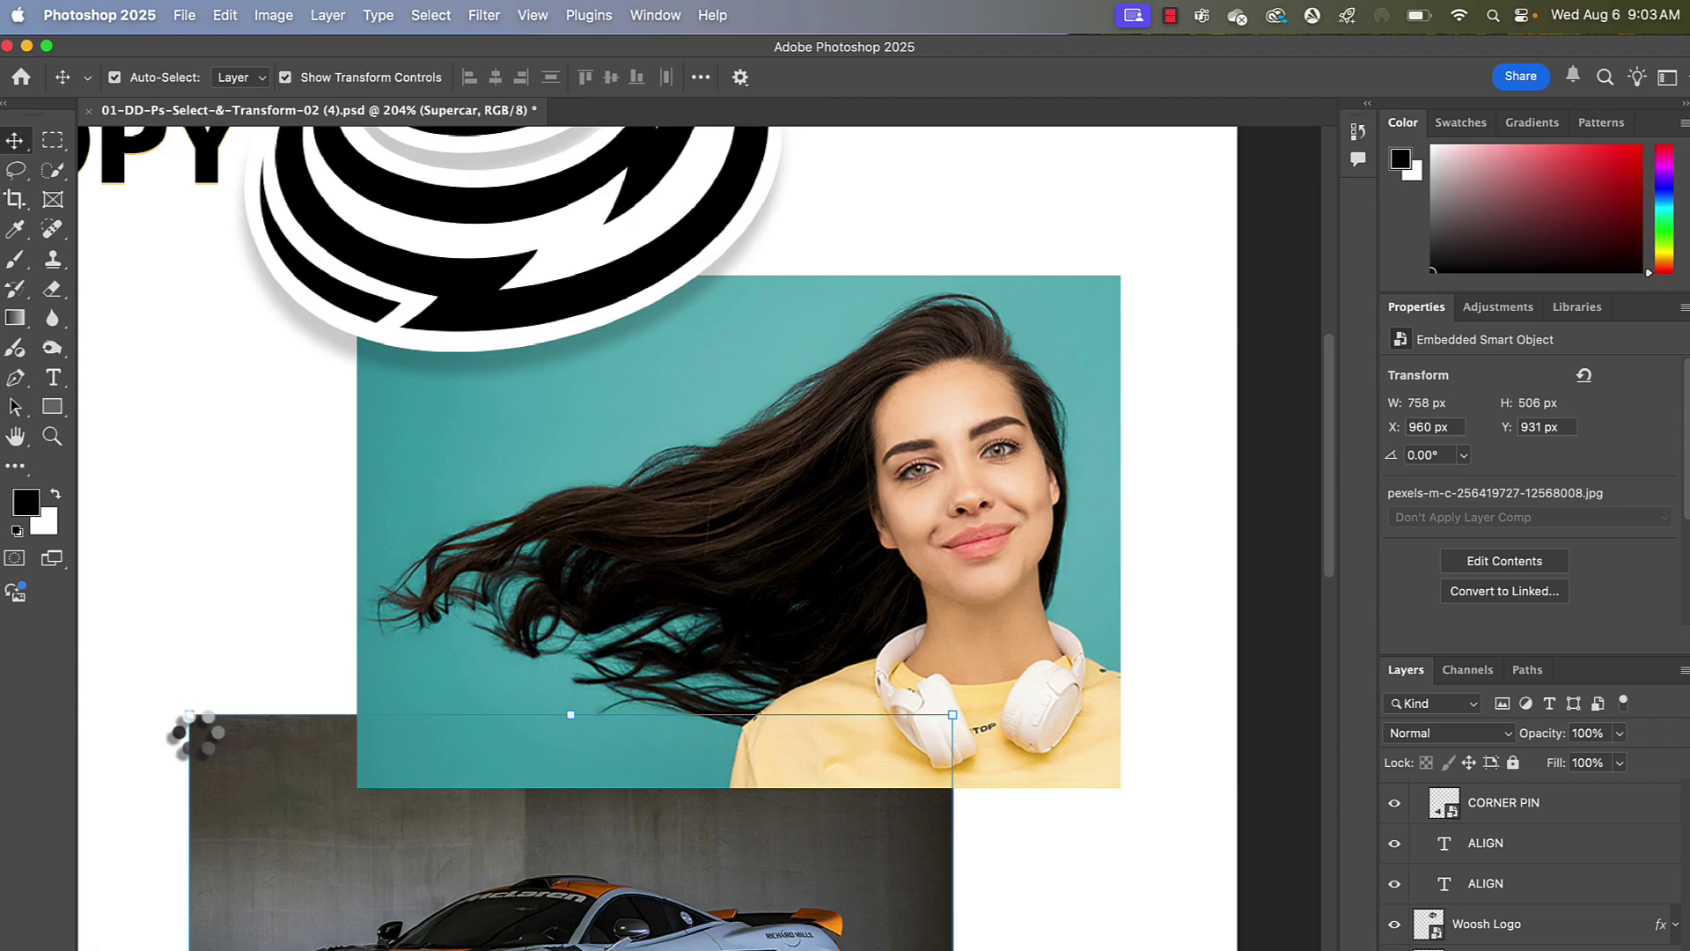
drag(192, 722, 193, 597)
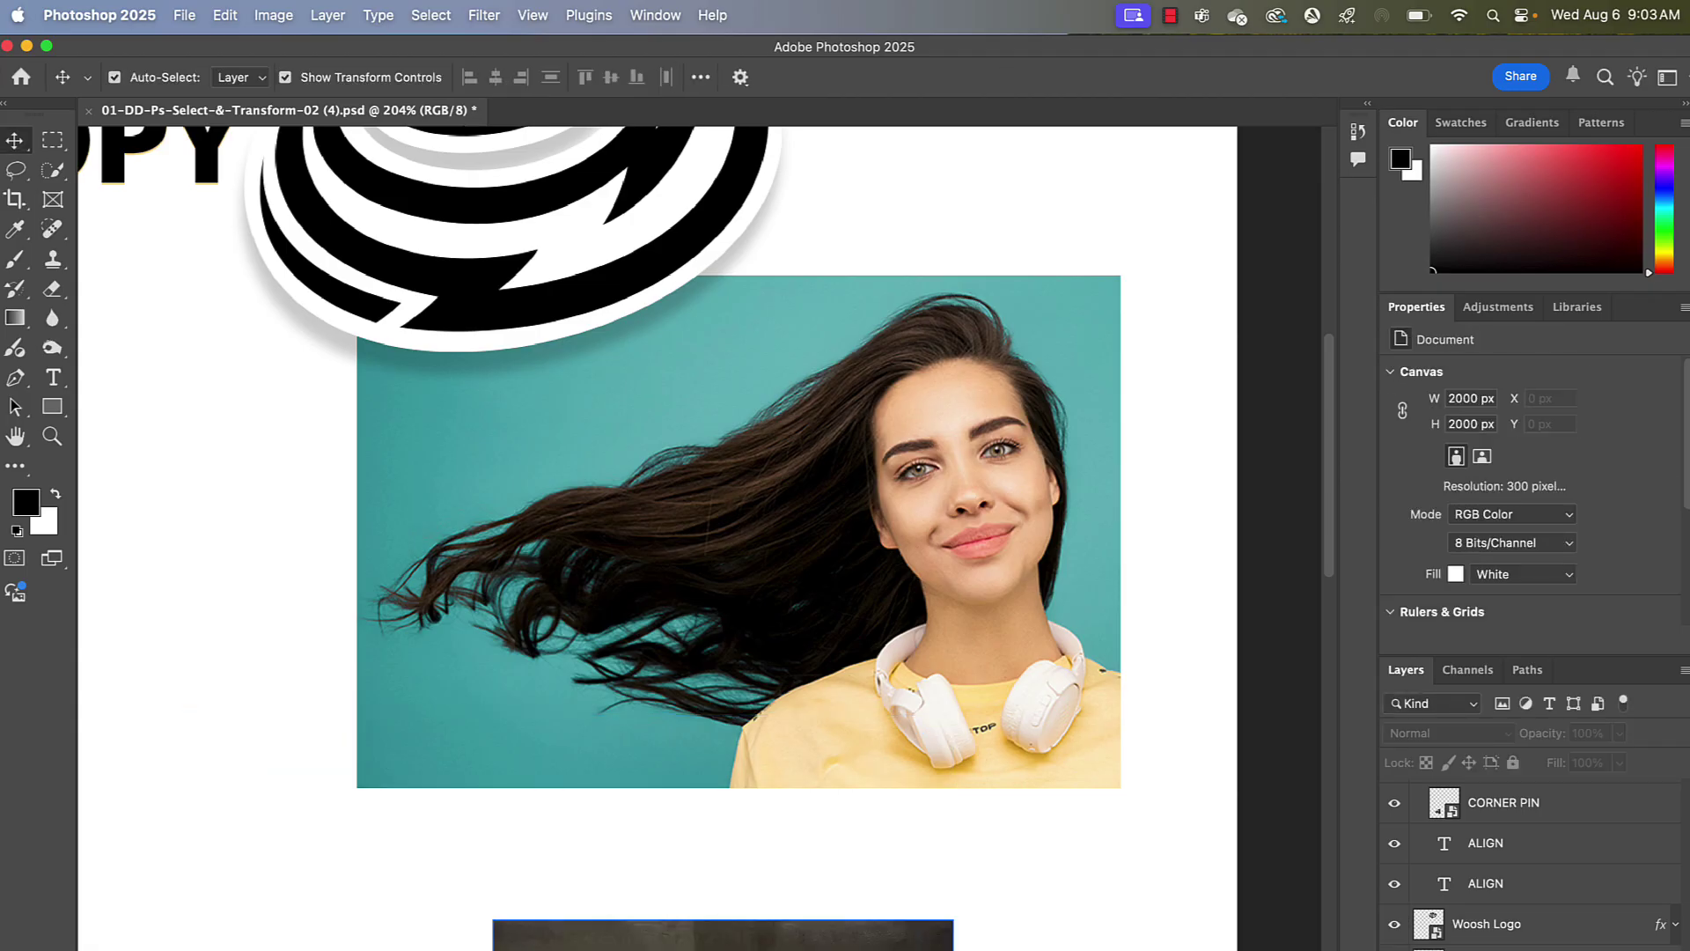
click(581, 946)
key(Return)
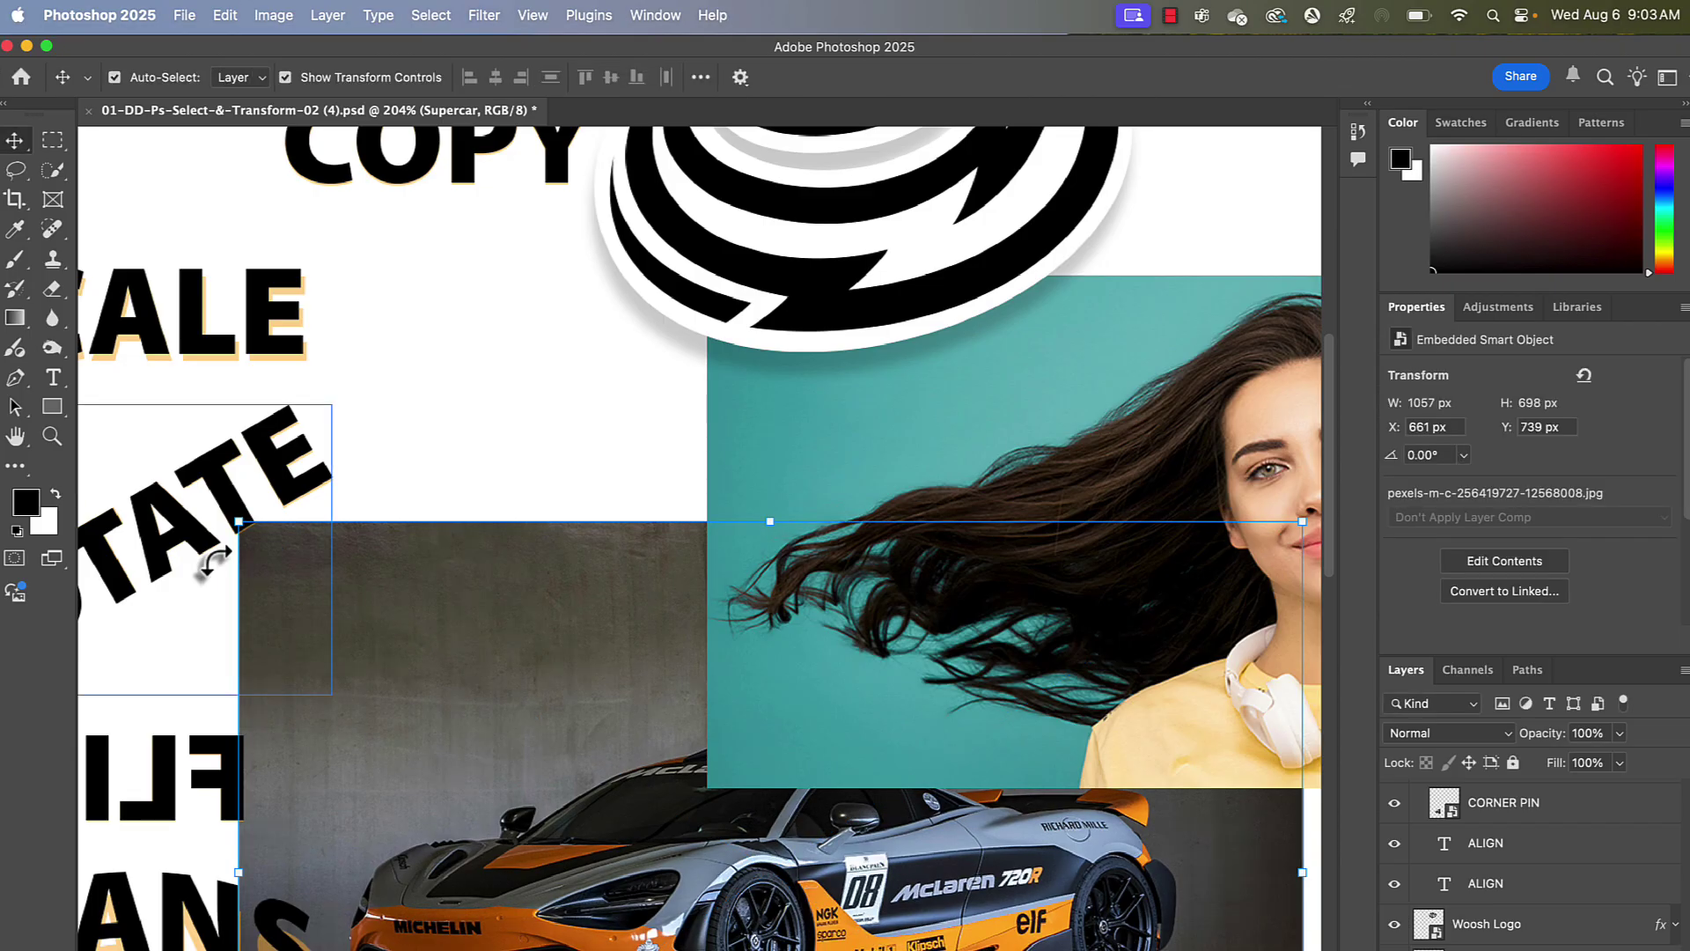
scroll(236, 570, right, 1)
scroll(237, 570, right, 3)
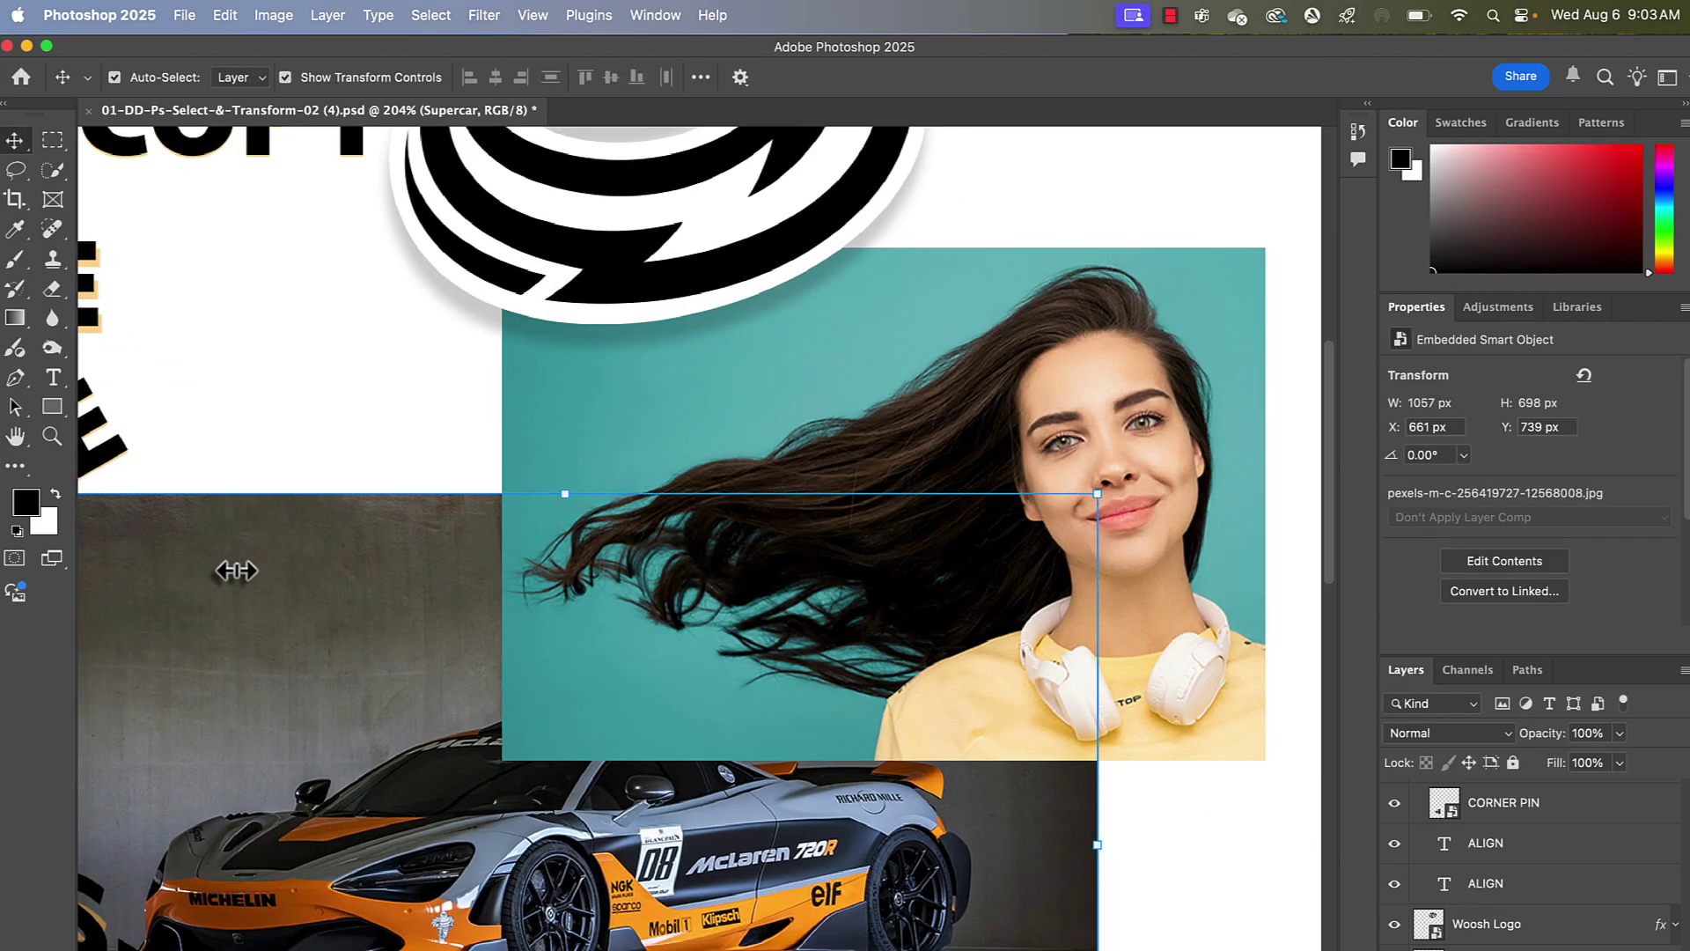
- Move the Portrait photo to about X 1038 px, Y 494 px and convert its layer to a smart object
click(708, 400)
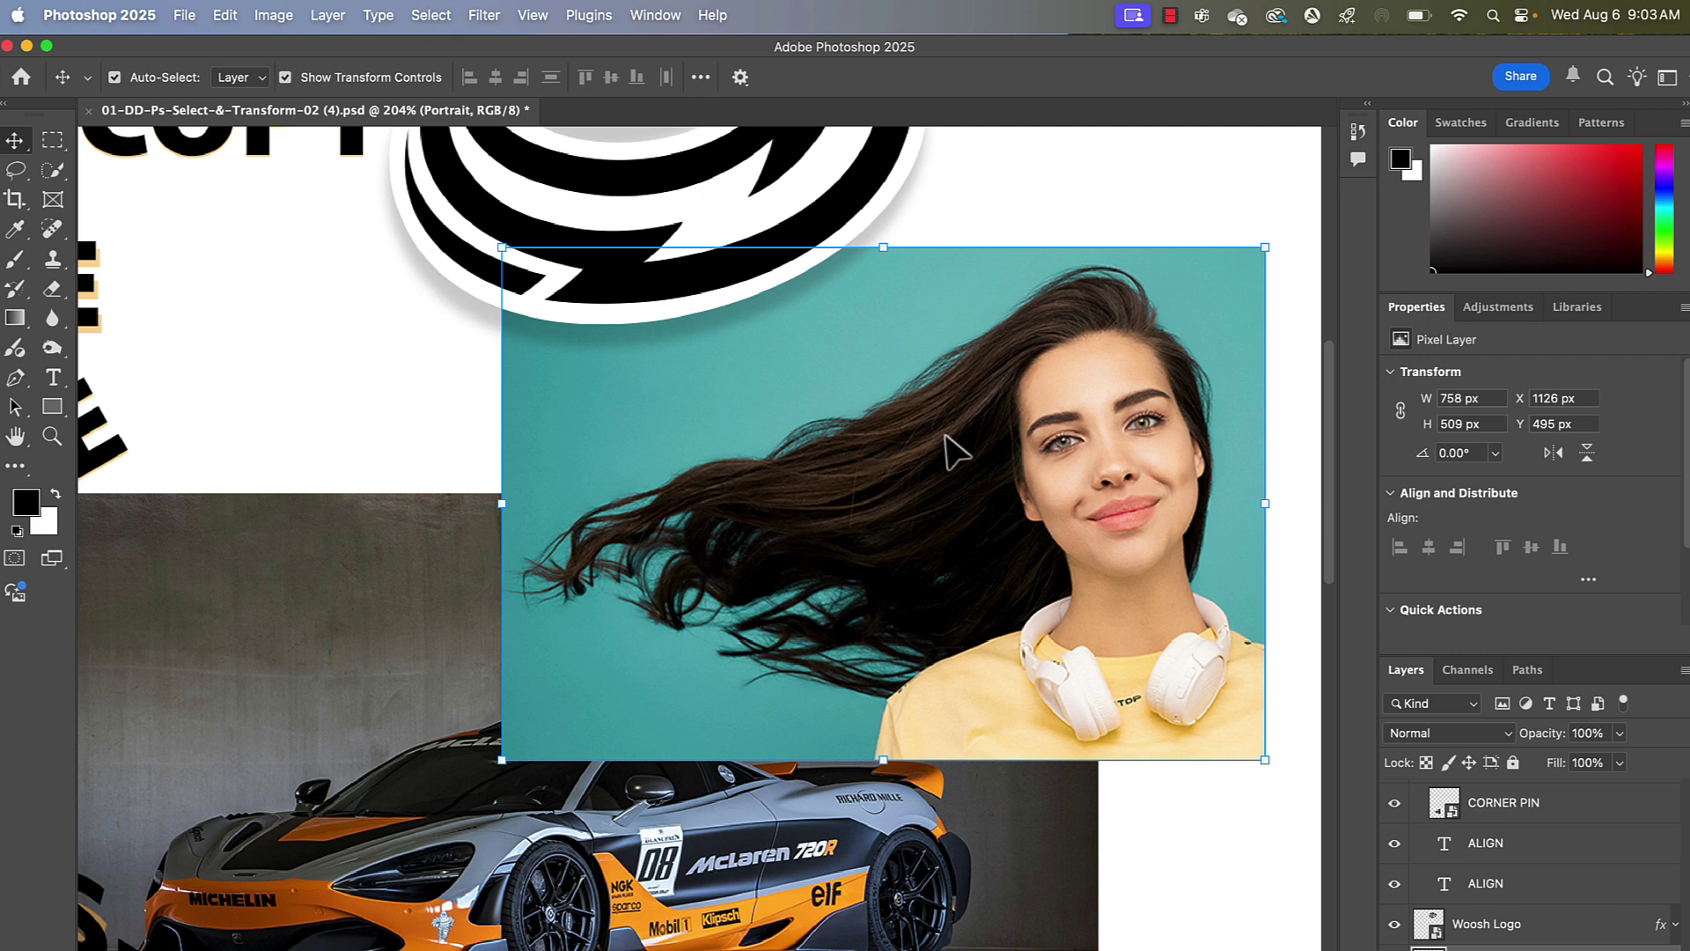
drag(1041, 422, 960, 419)
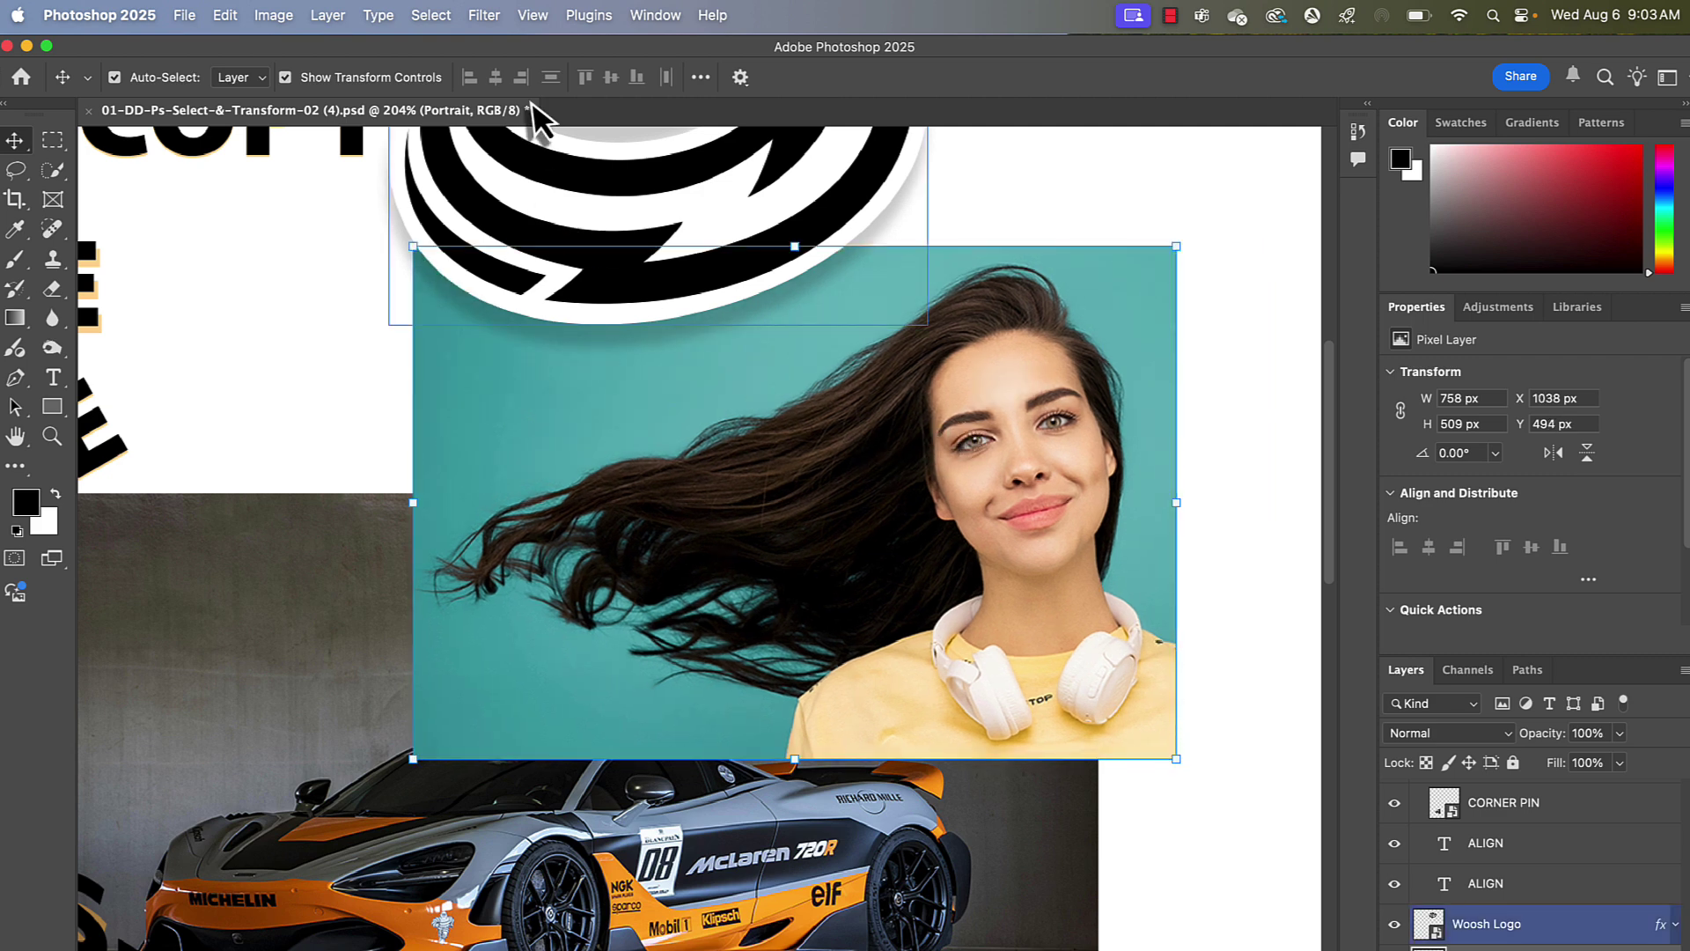
click(486, 15)
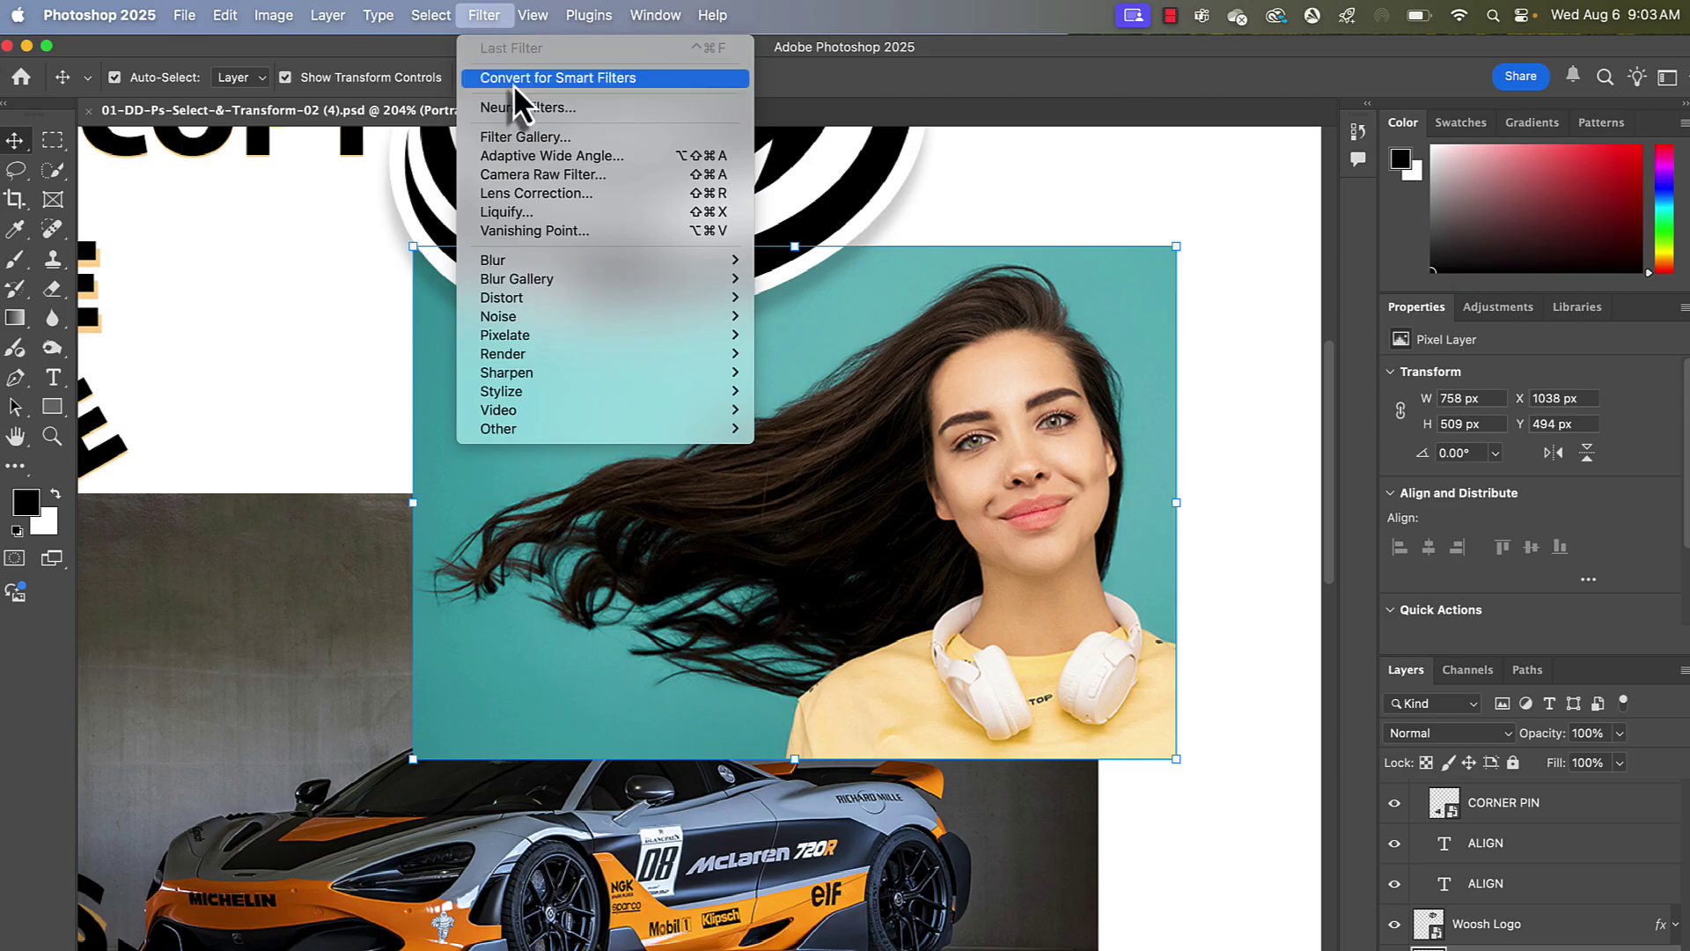
click(992, 452)
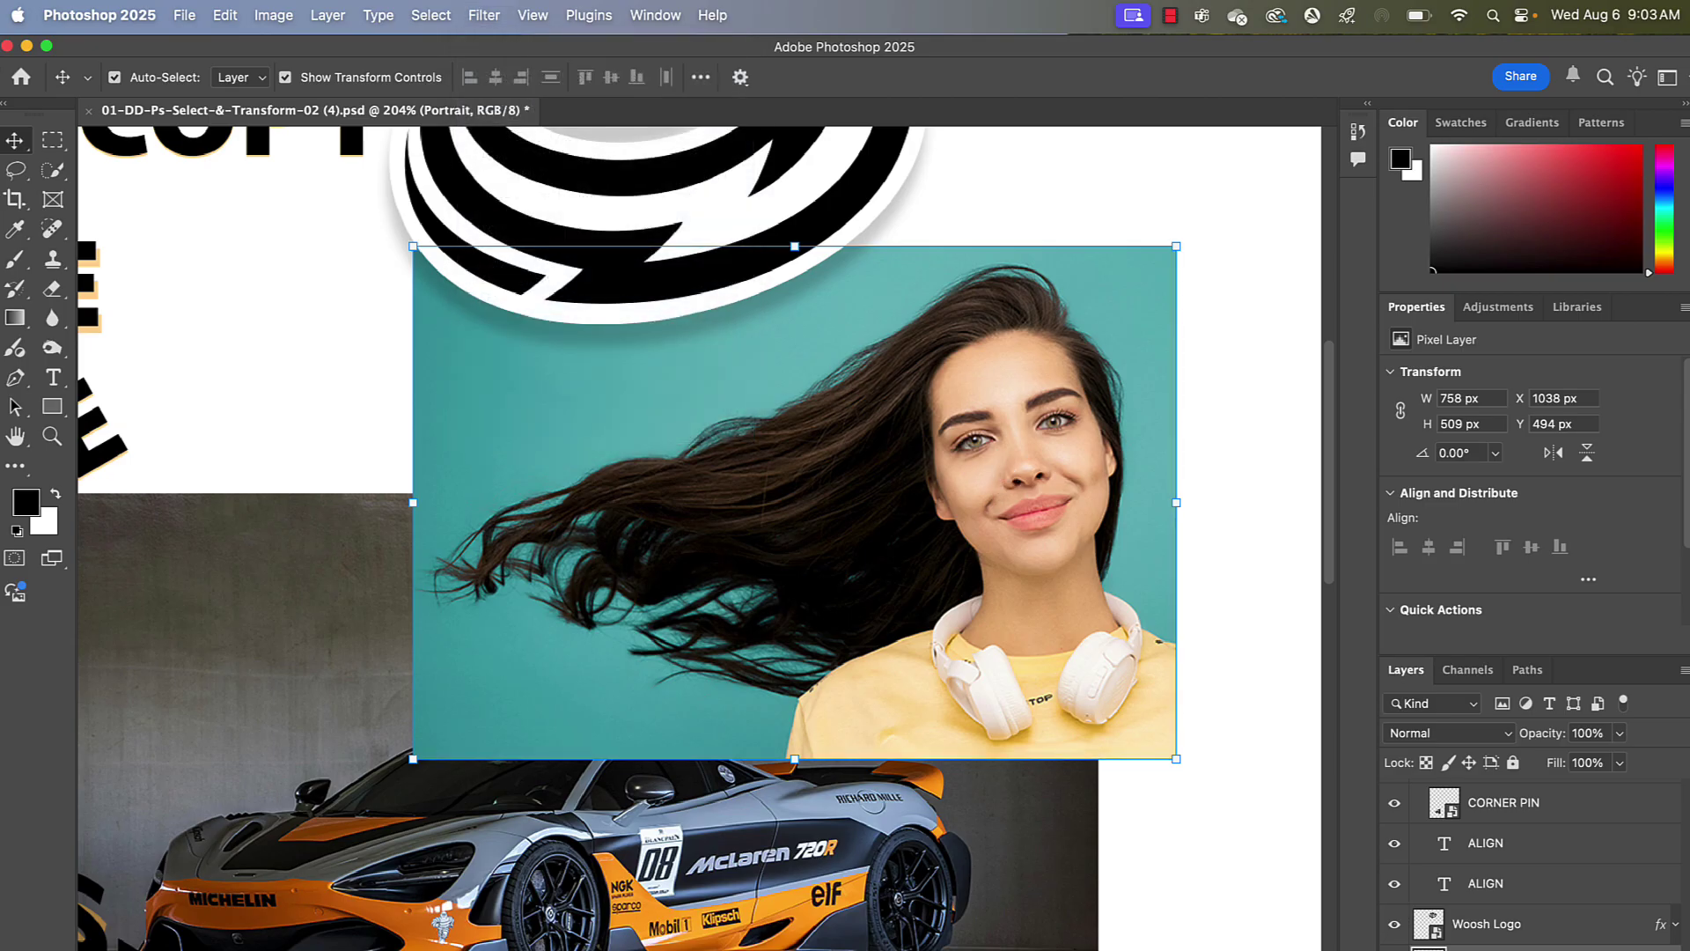
right_click(1541, 949)
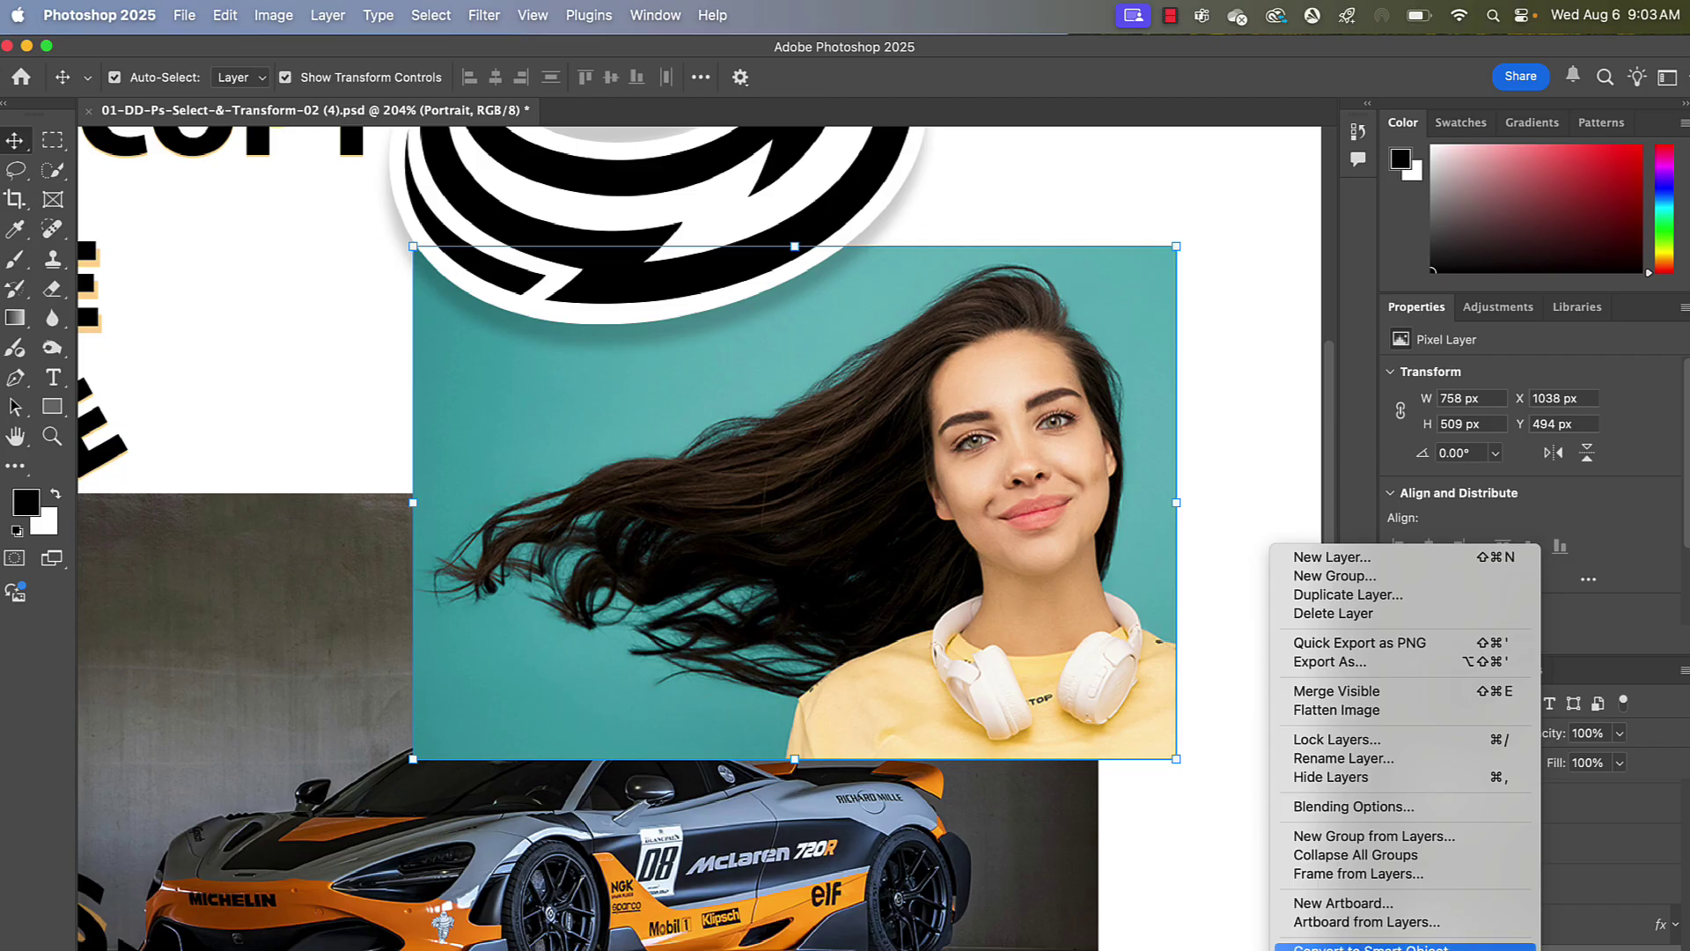
click(1408, 948)
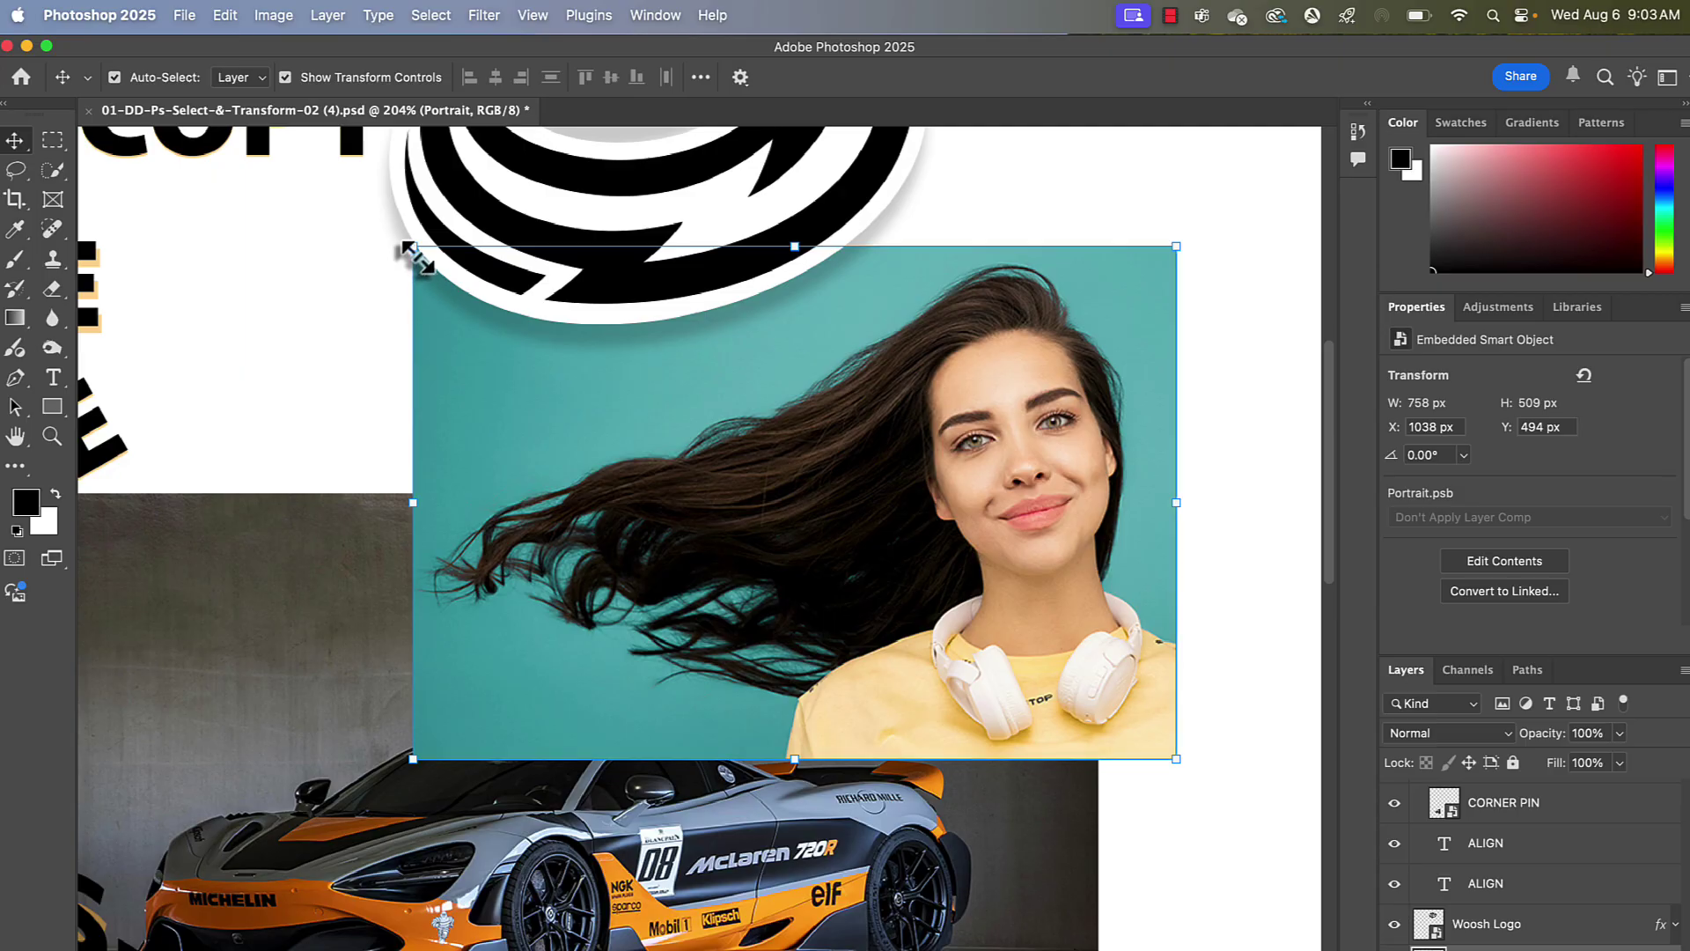
- Shrink the Portrait smart object to about 104 × 70 px and enlarge it again to about 834 × 560 px
drag(413, 246, 1028, 748)
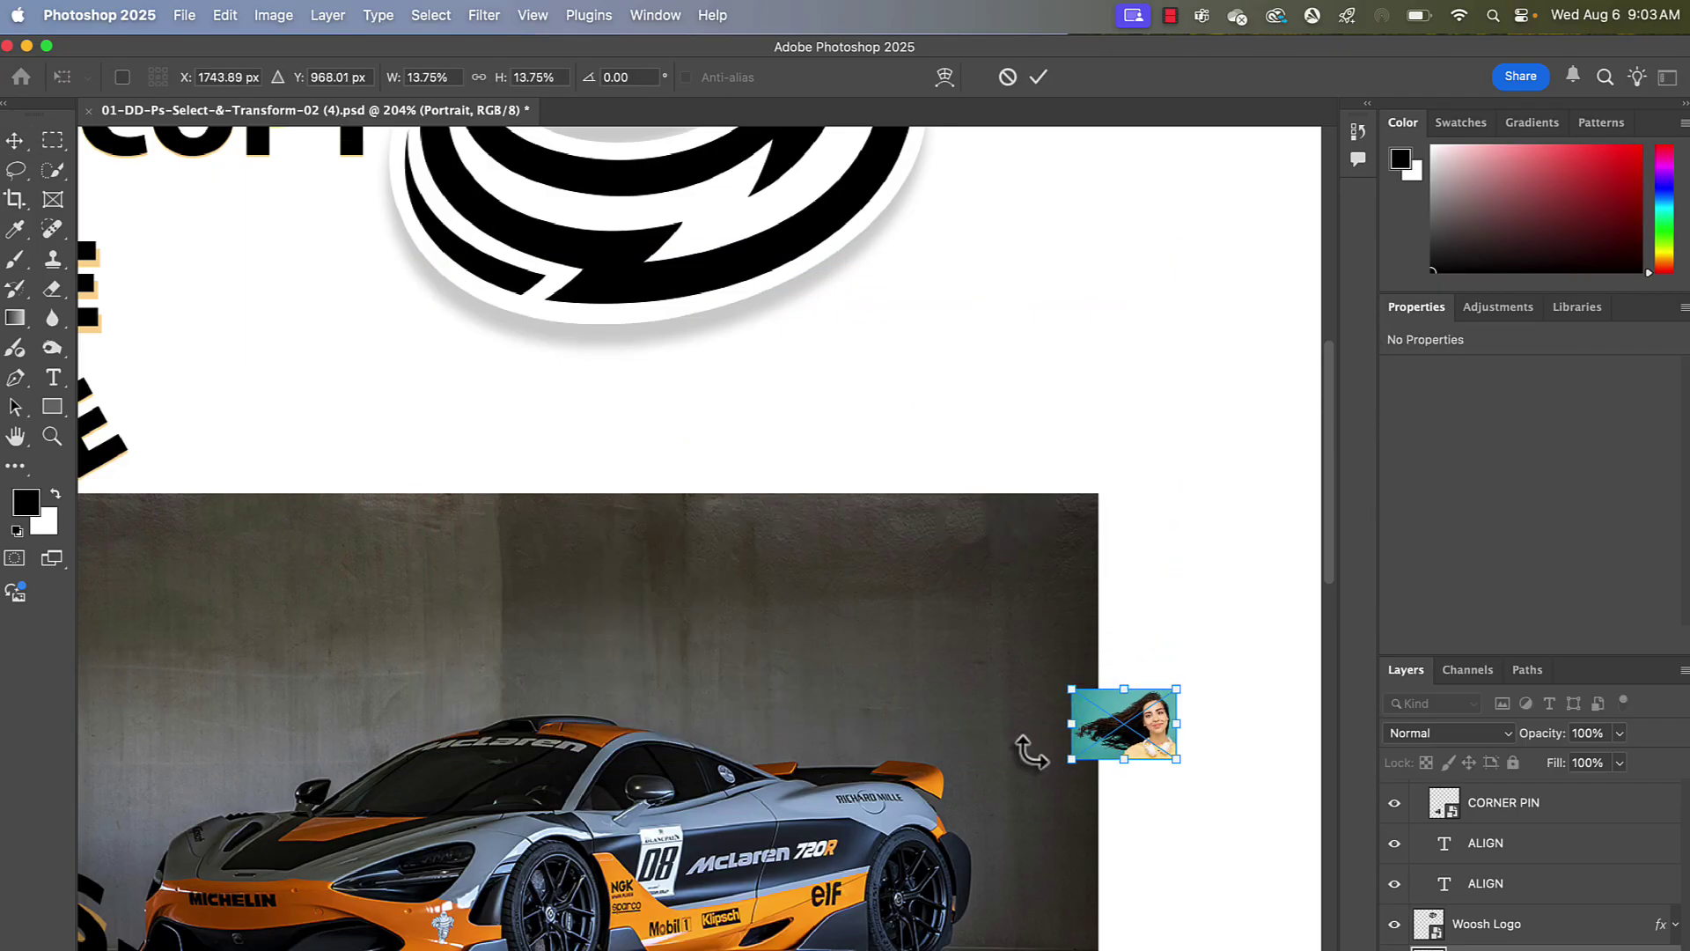
key(Return)
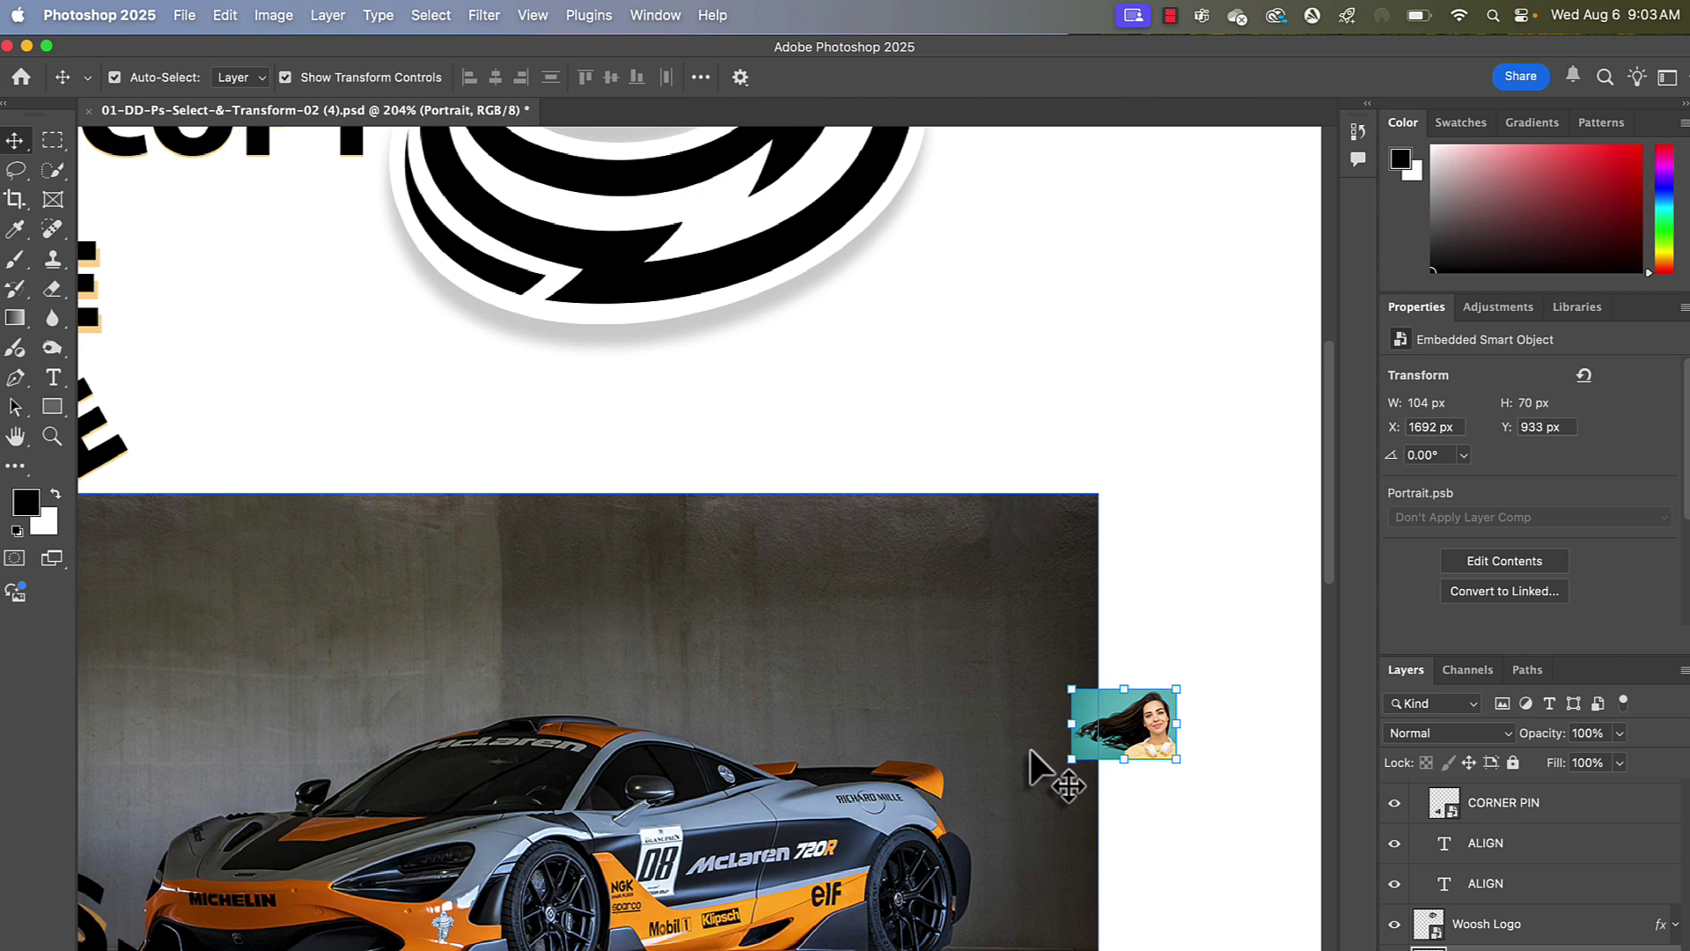
drag(1071, 688, 362, 162)
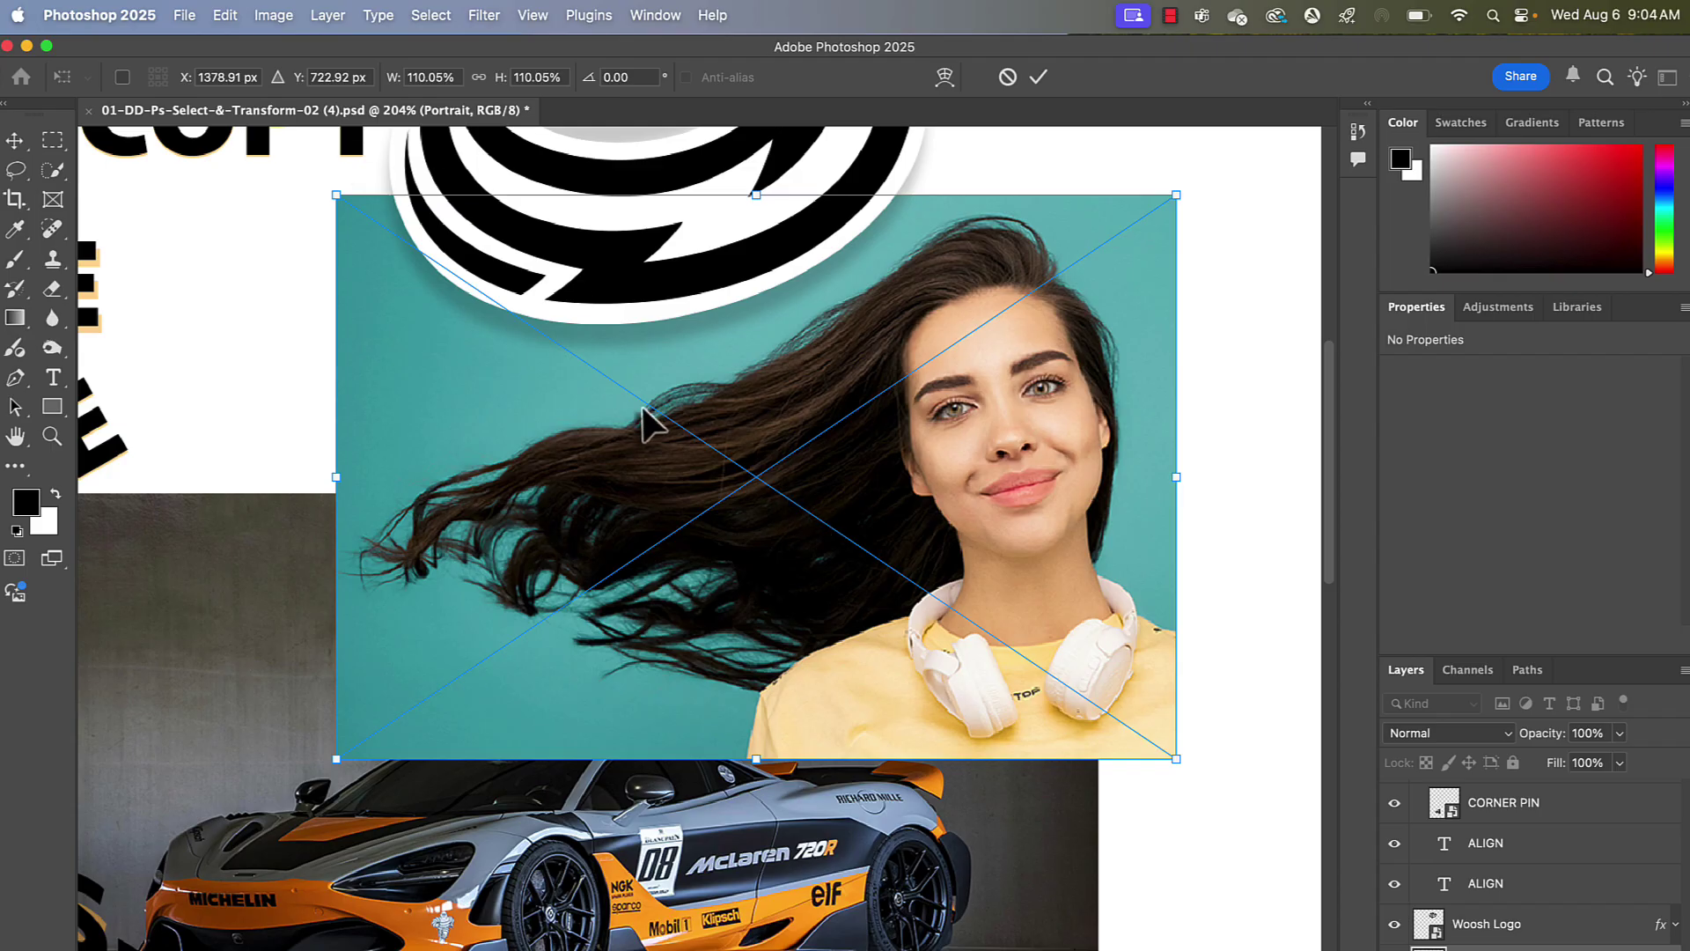
key(Return)
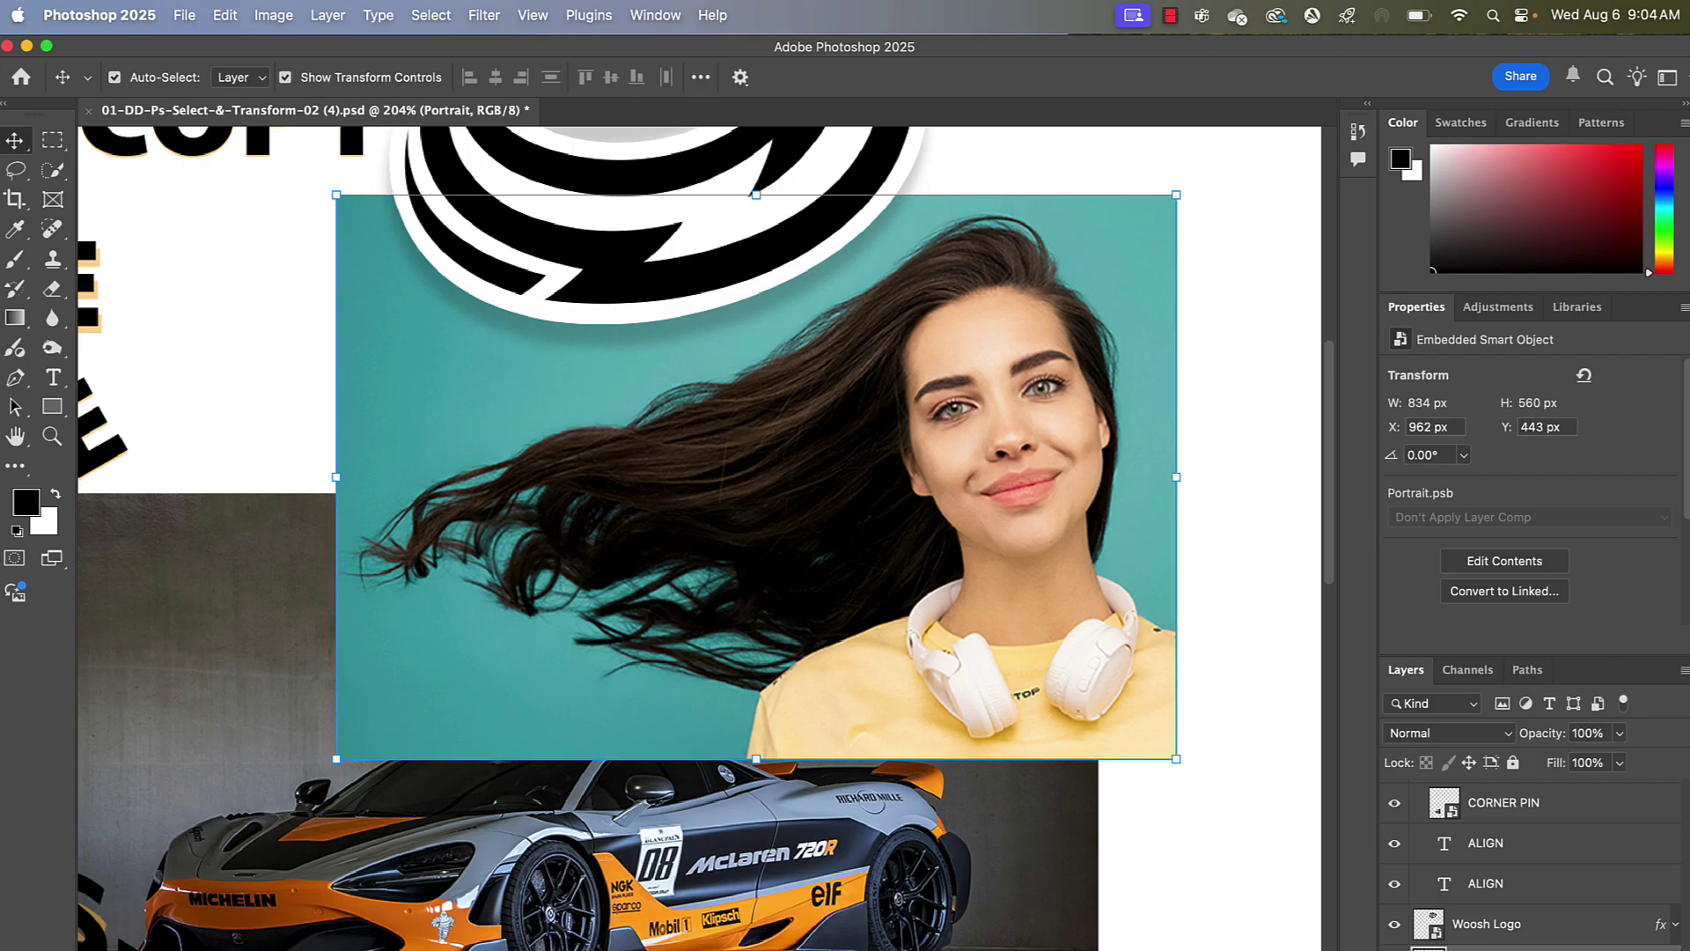
- Test the stacking order by raising the Supercar layer above Woosh Logo and returning it below Portrait
scroll(1532, 871, down, 2)
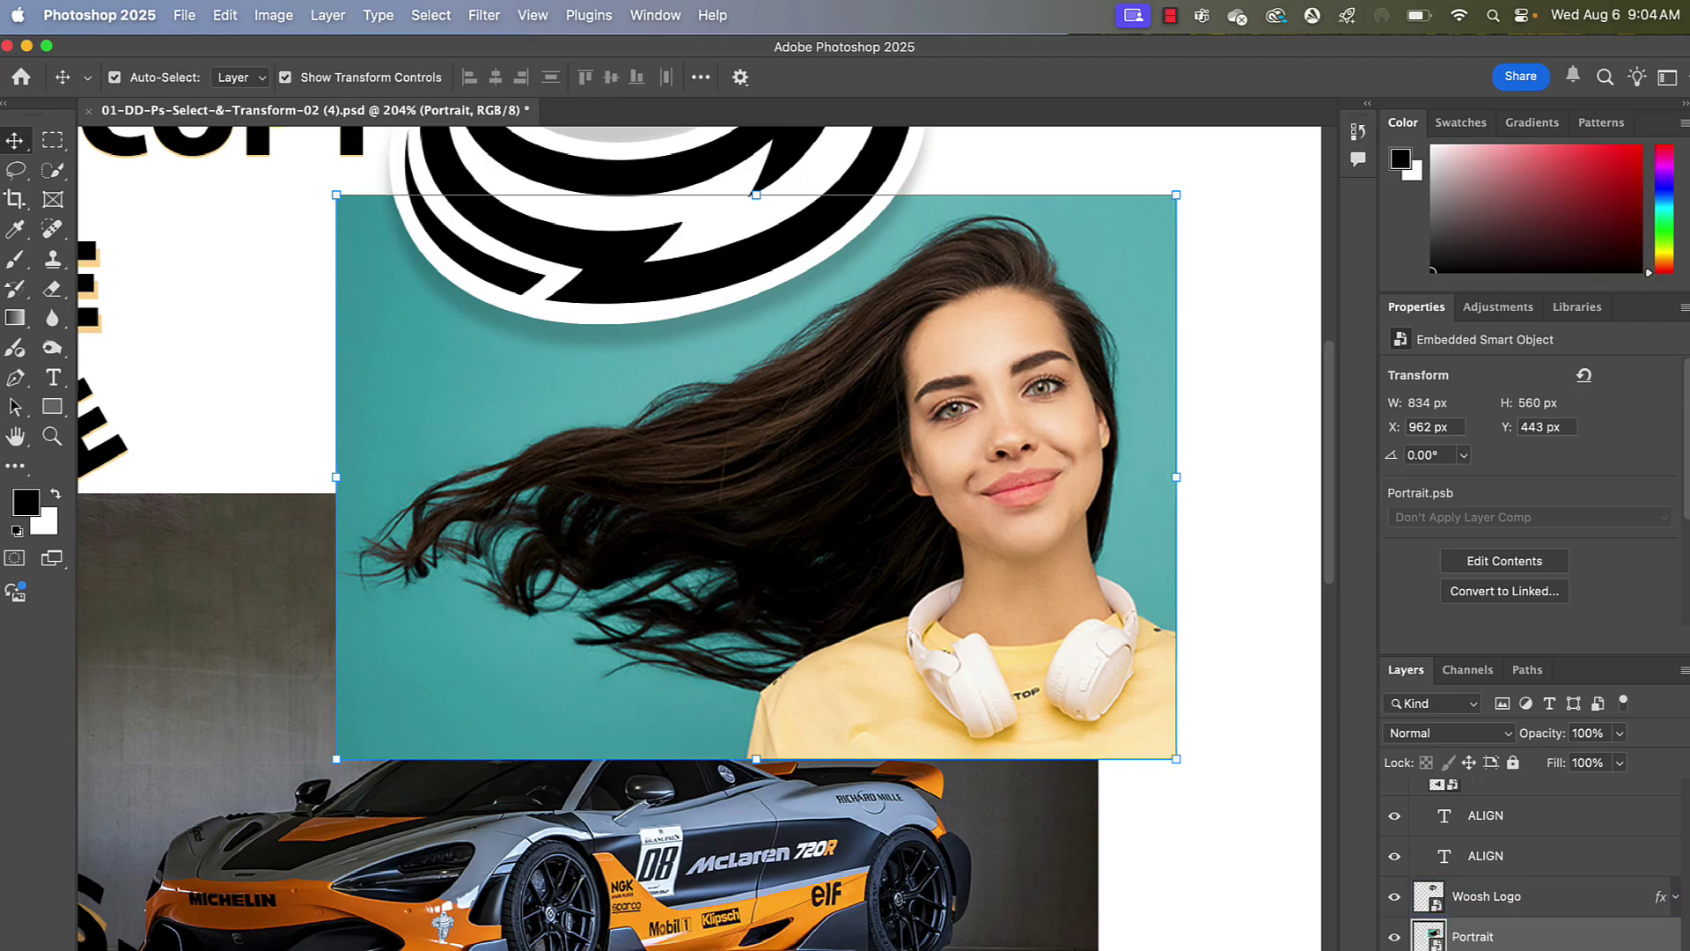
scroll(960, 584, down, 5)
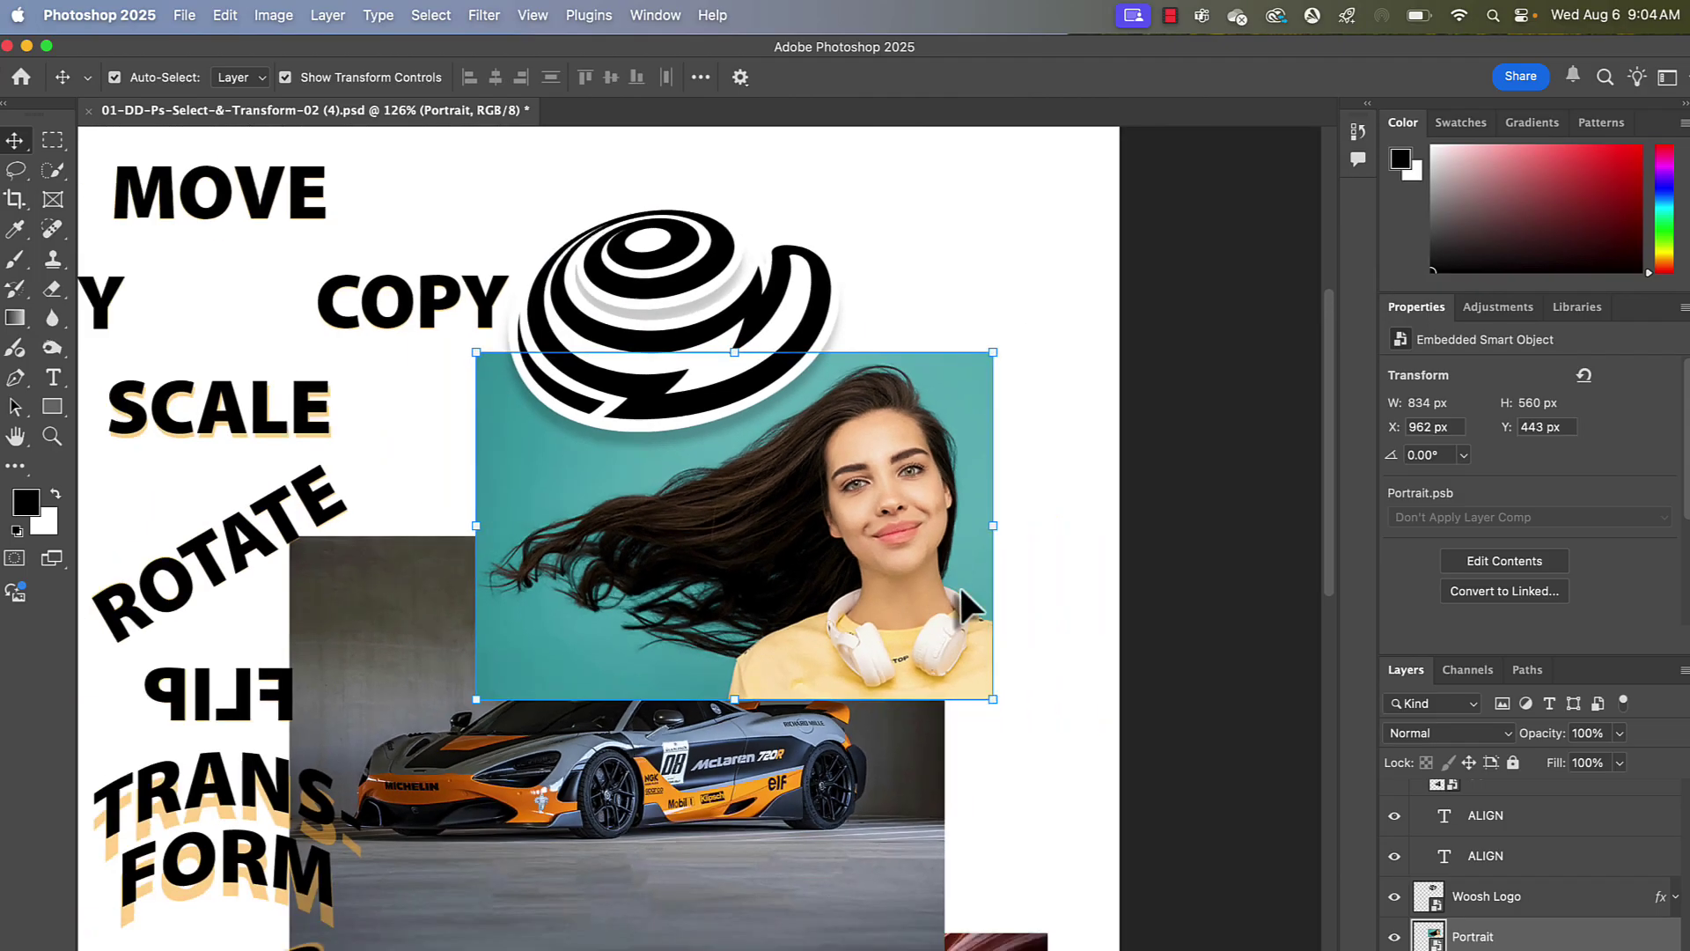
scroll(960, 585, left, 4)
scroll(959, 584, right, 4)
scroll(958, 584, down, 2)
scroll(958, 584, right, 2)
scroll(958, 585, down, 1)
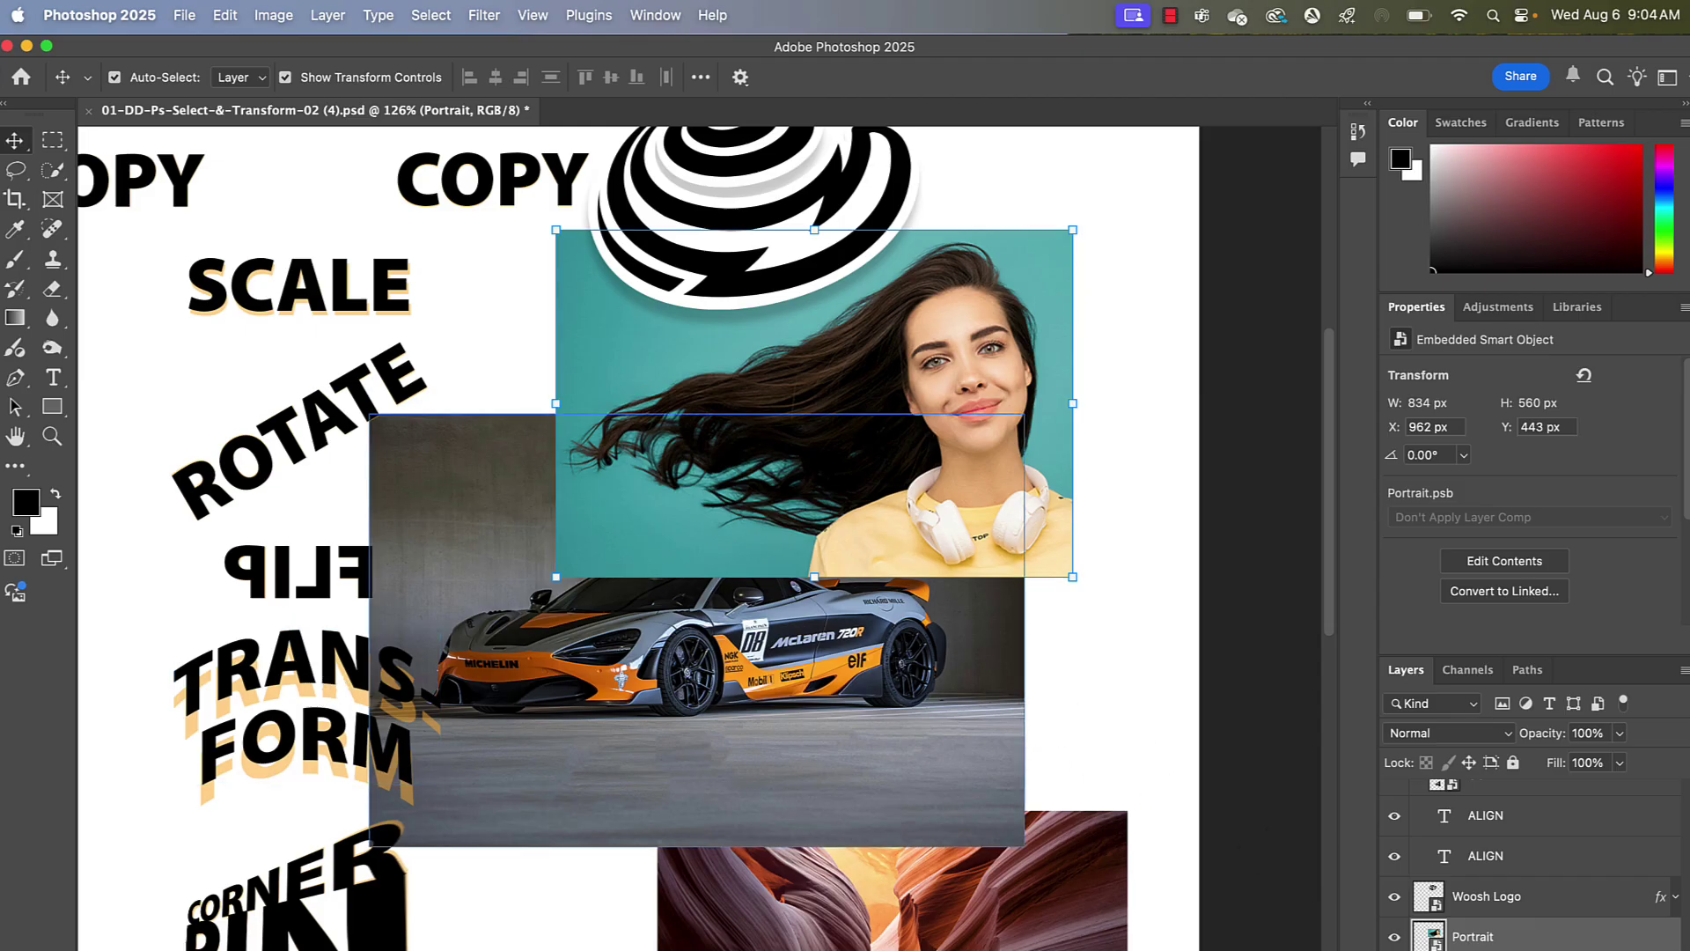
click(669, 673)
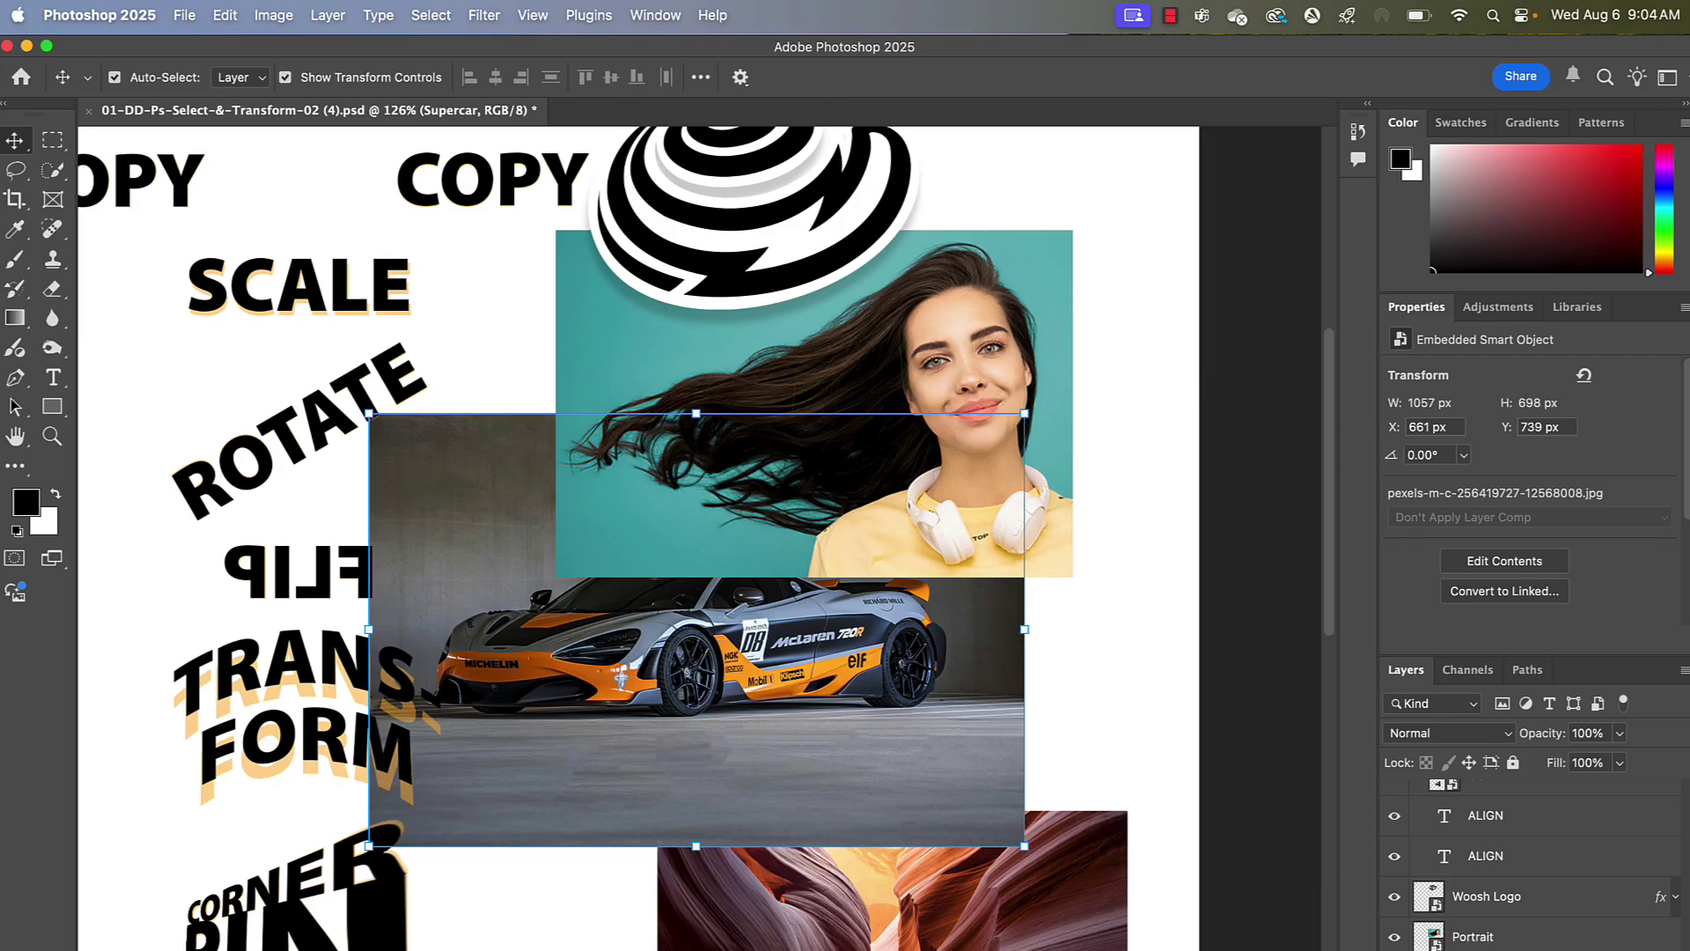
drag(1488, 950, 1489, 874)
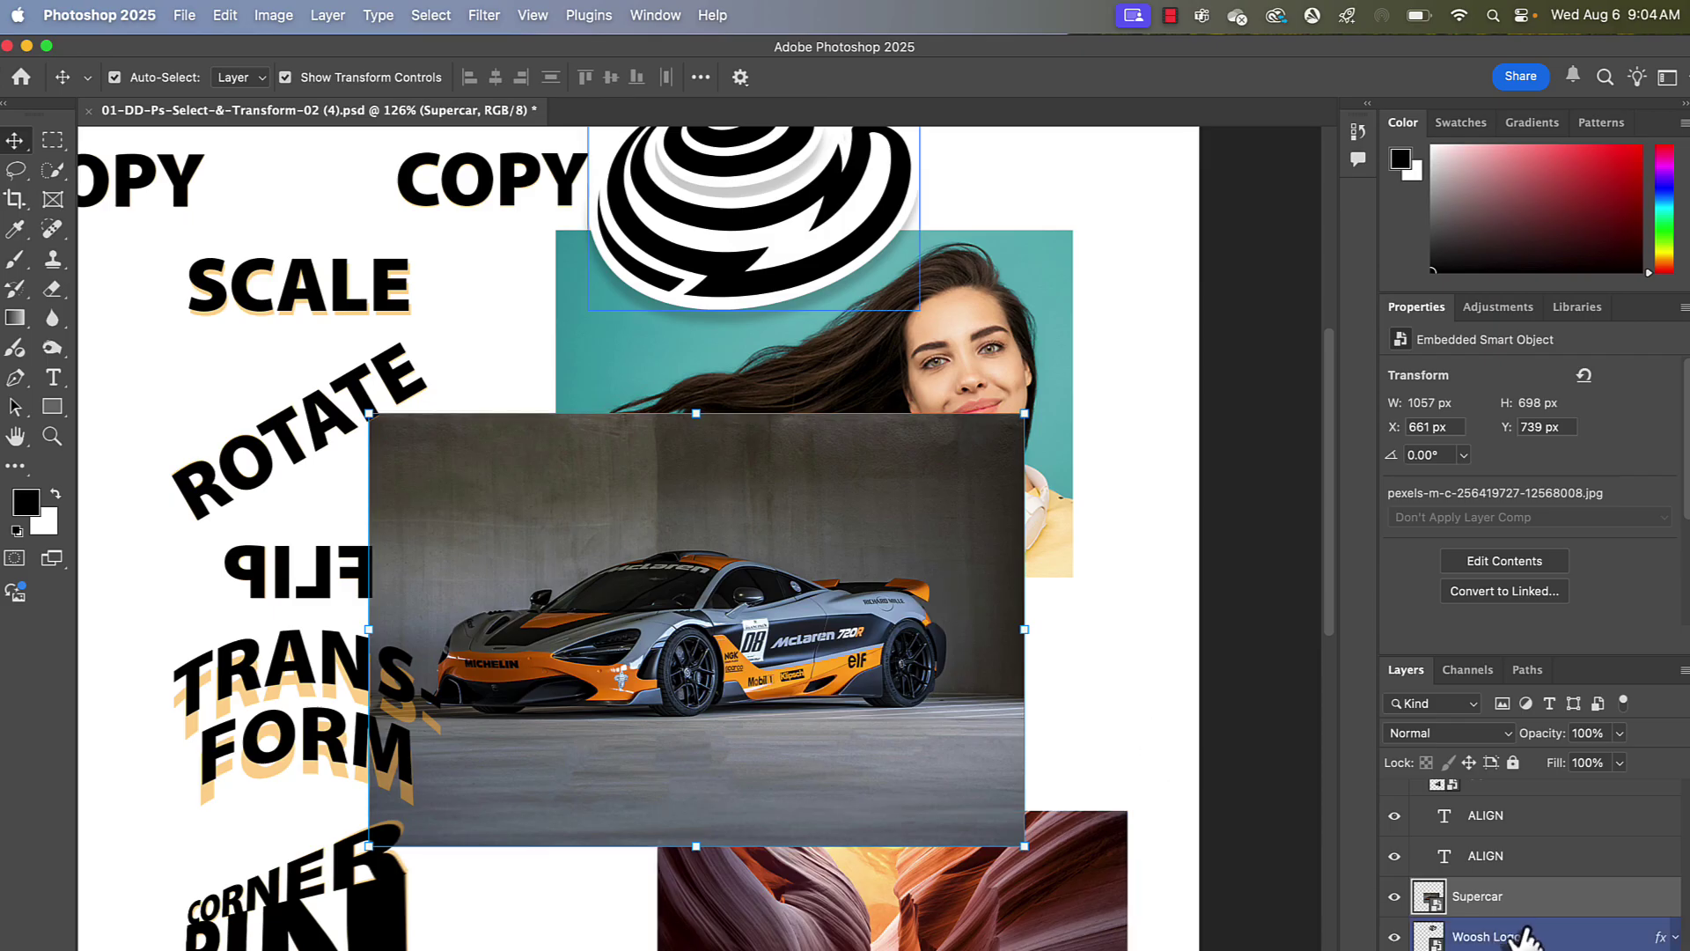
drag(1549, 898, 1552, 938)
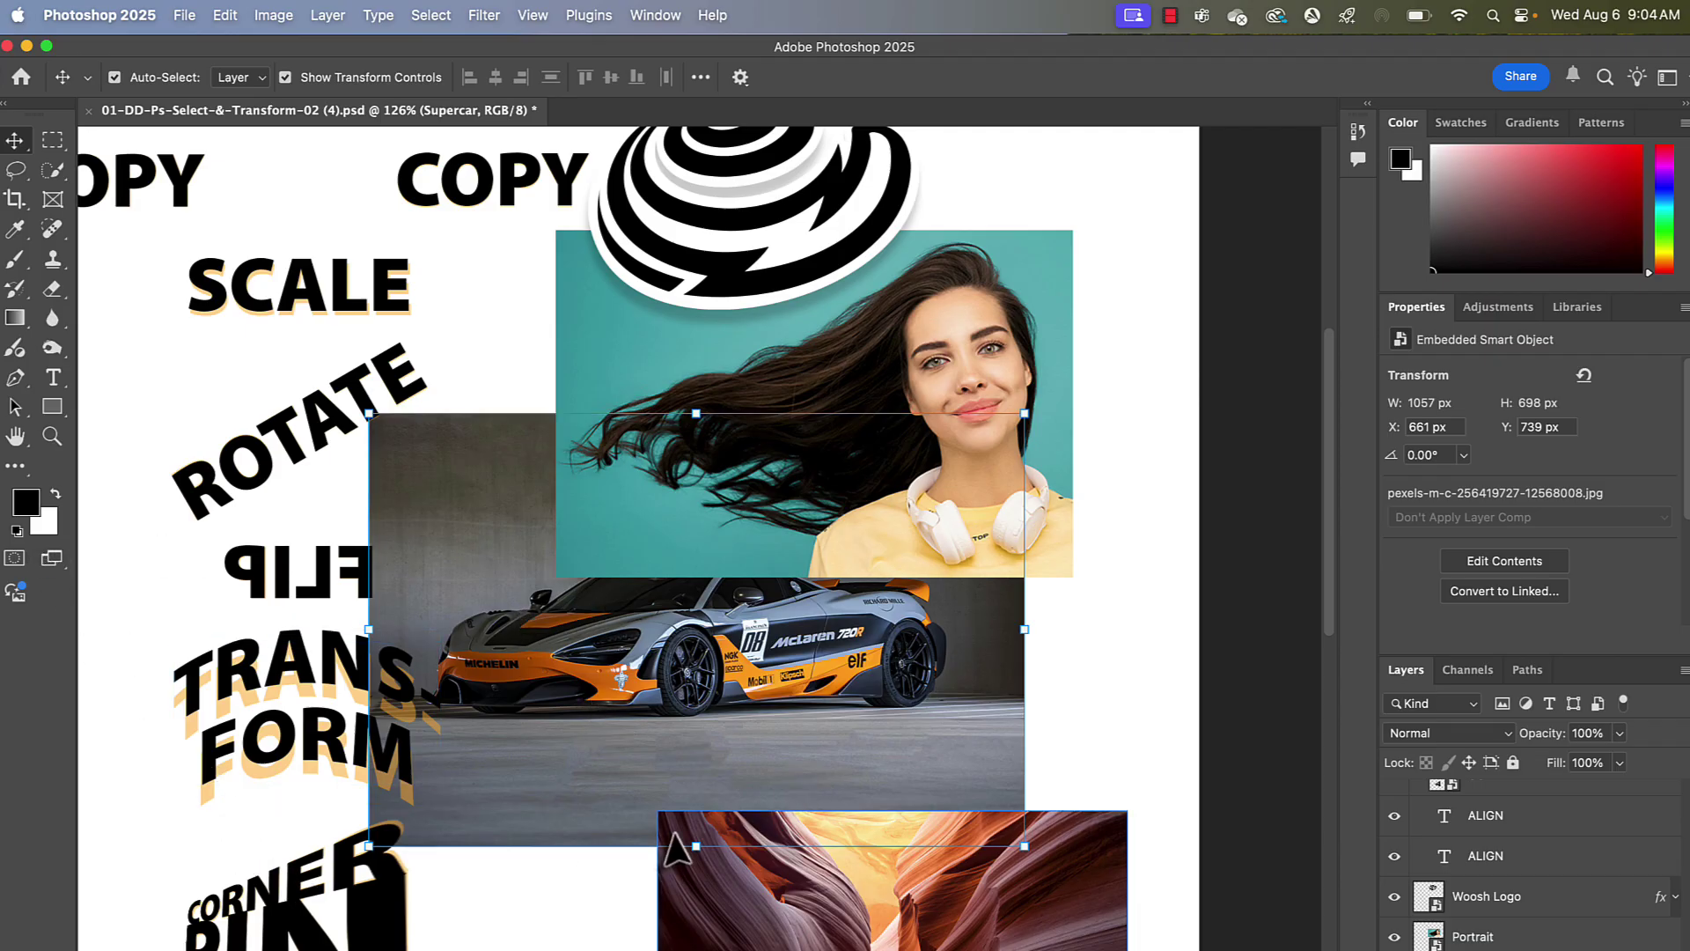
- Move the Cave photo up over the lower part of the car photo, to about X 1139 px, Y 1224 px
click(806, 945)
drag(826, 949, 831, 862)
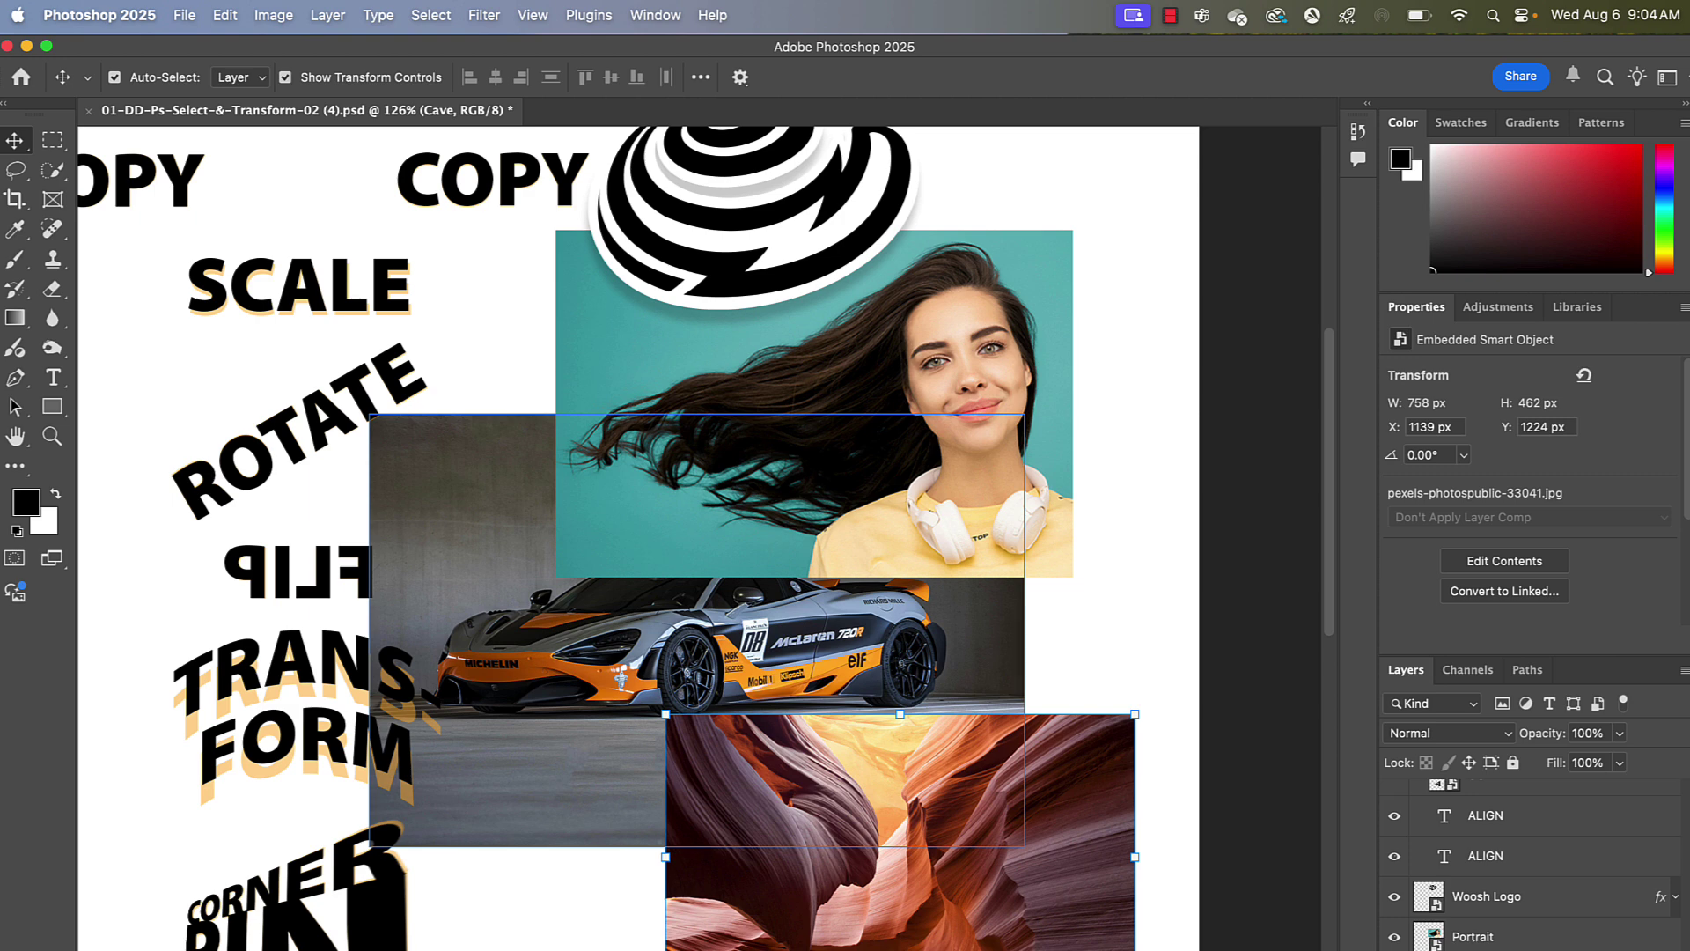